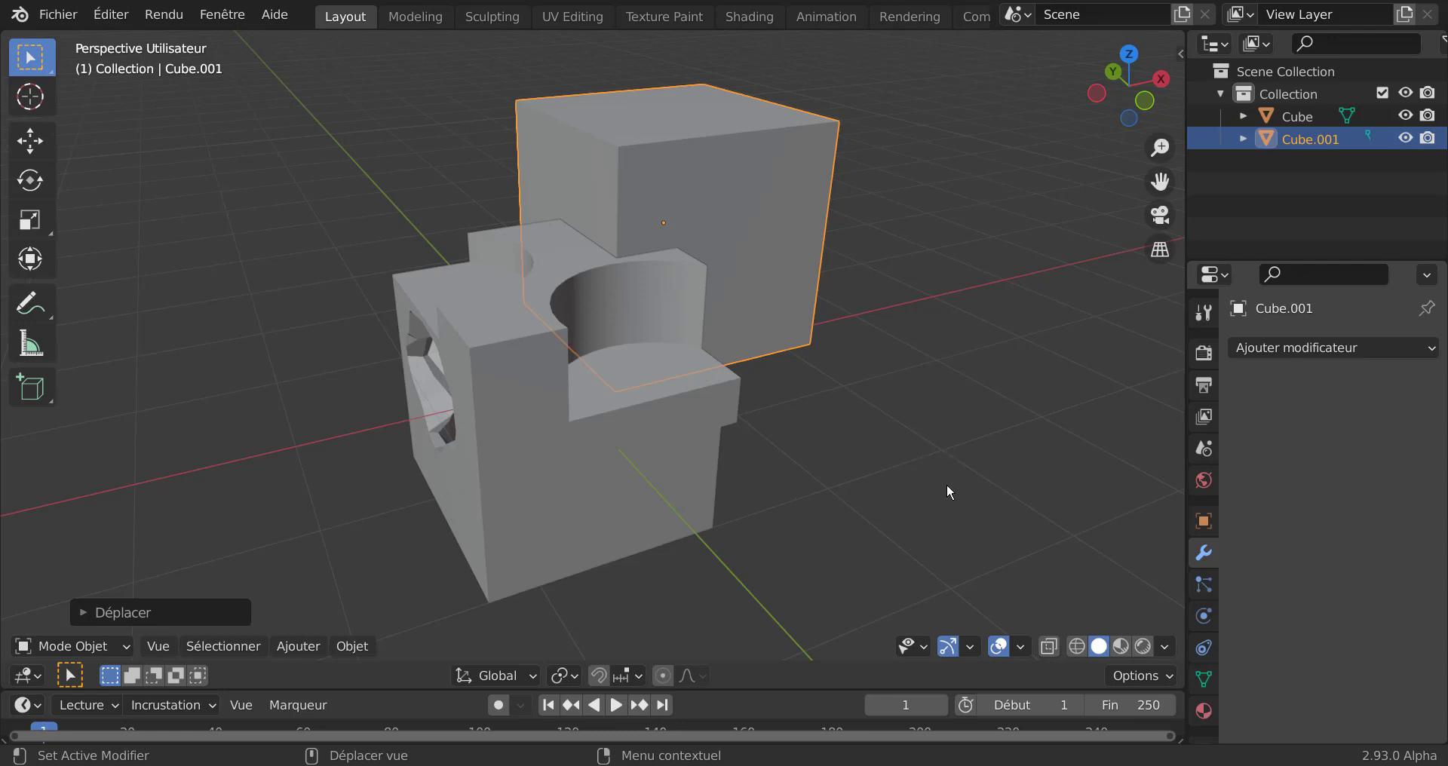
{"action": "middle_click_drag", "start_coordinate": [918, 515], "coordinate": [804, 523]}
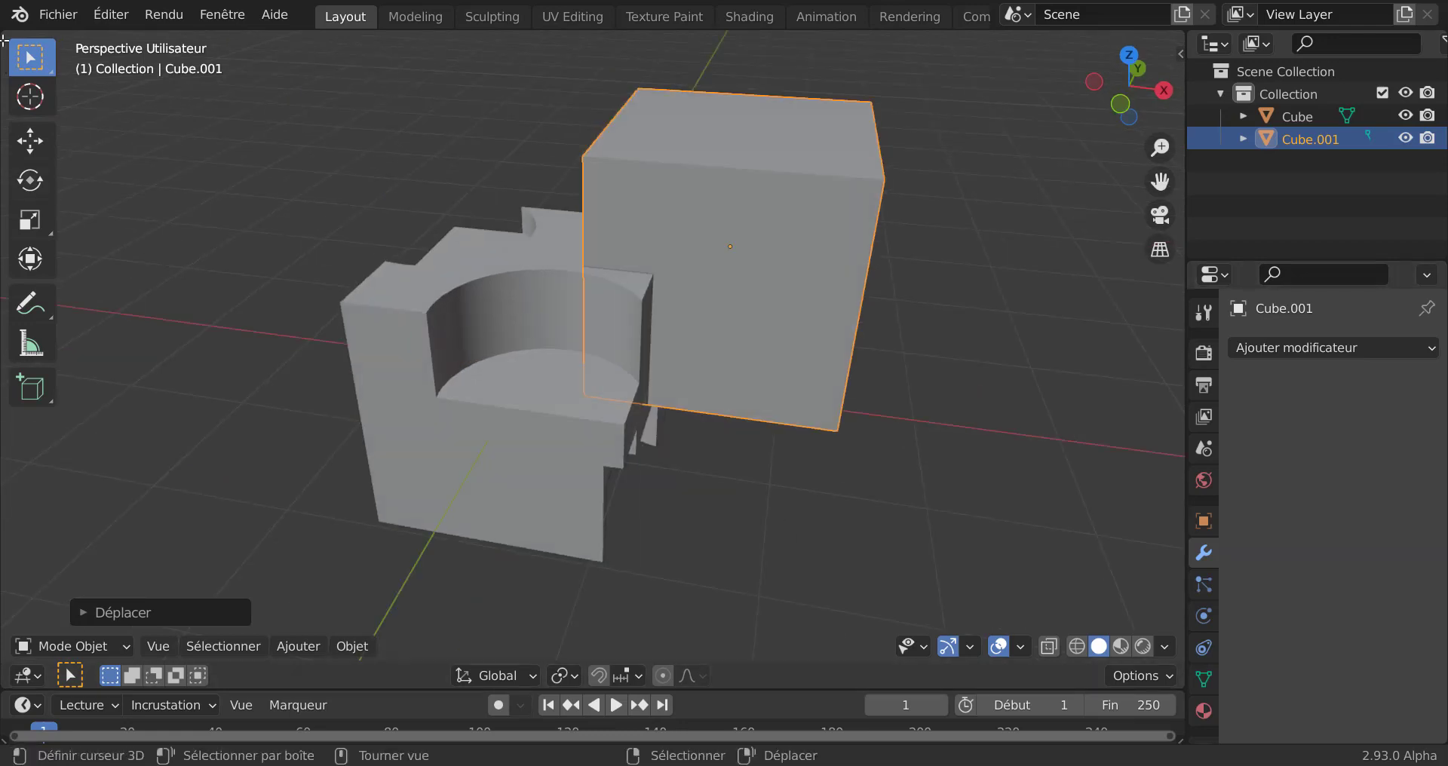
{"action": "left_click", "coordinate": [130, 17]}
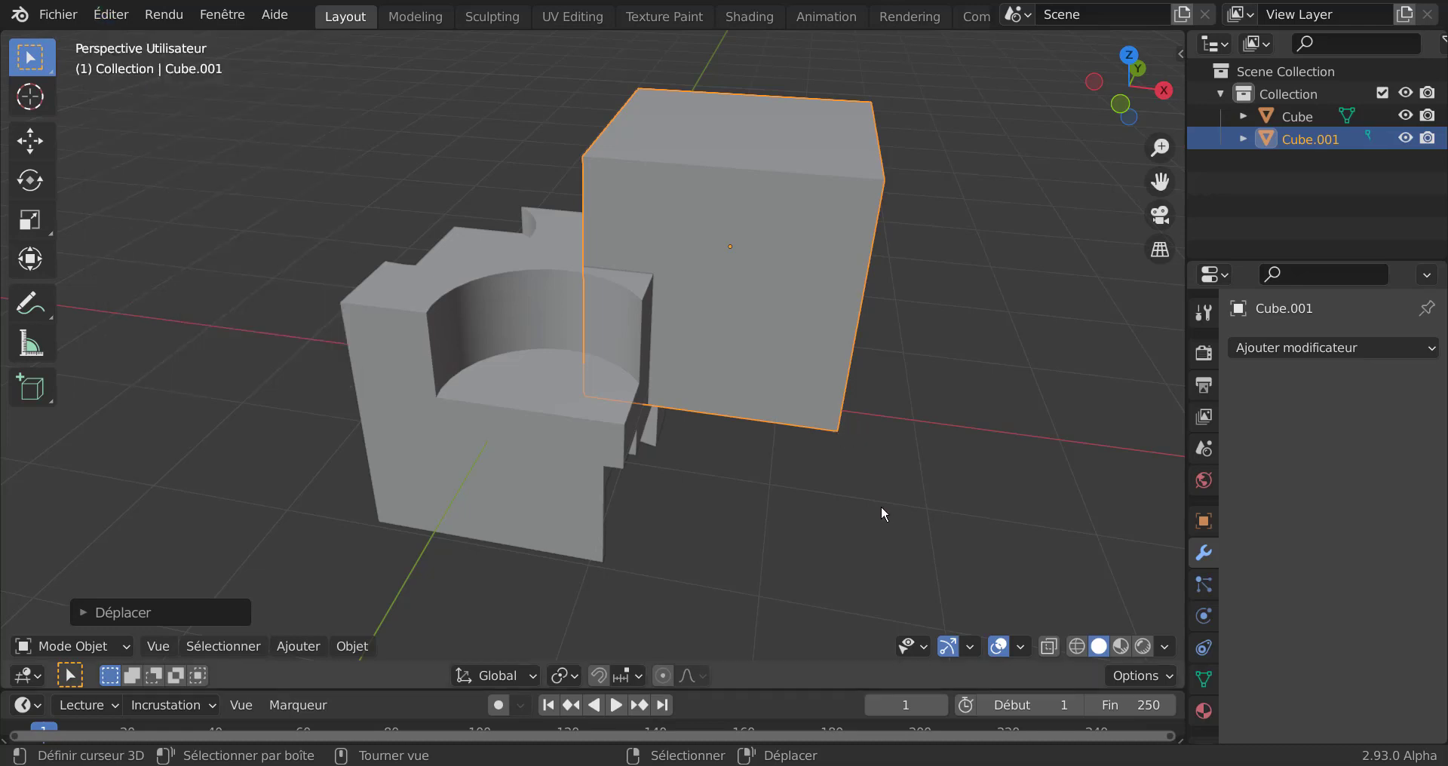
{"action": "mouse_move", "coordinate": [881, 510]}
{"action": "middle_mouse_down"}
{"action": "mouse_move", "coordinate": [948, 497]}
{"action": "mouse_move", "coordinate": [899, 495]}
{"action": "mouse_move", "coordinate": [879, 459]}
{"action": "mouse_move", "coordinate": [876, 498]}
{"action": "middle_mouse_up"}
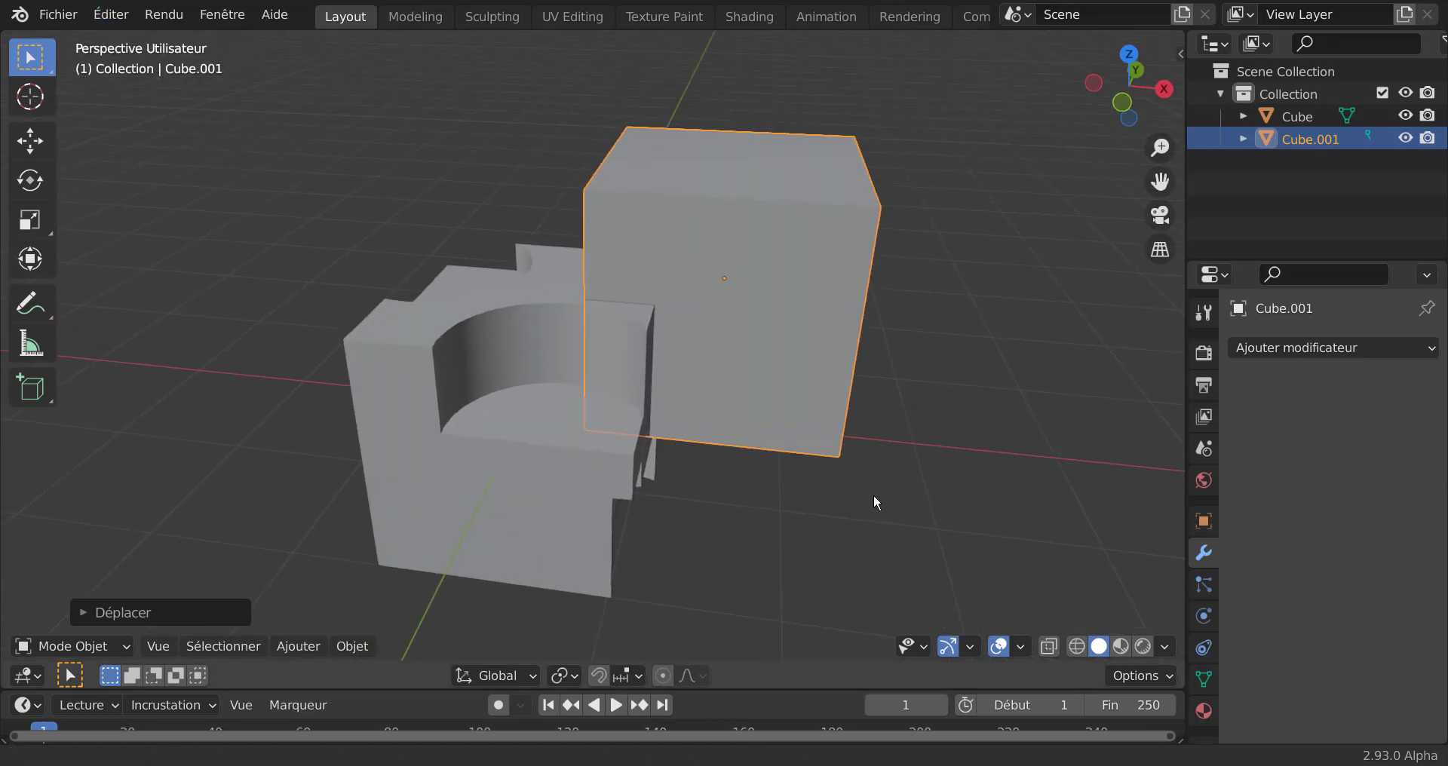
{"action": "key", "text": "g"}
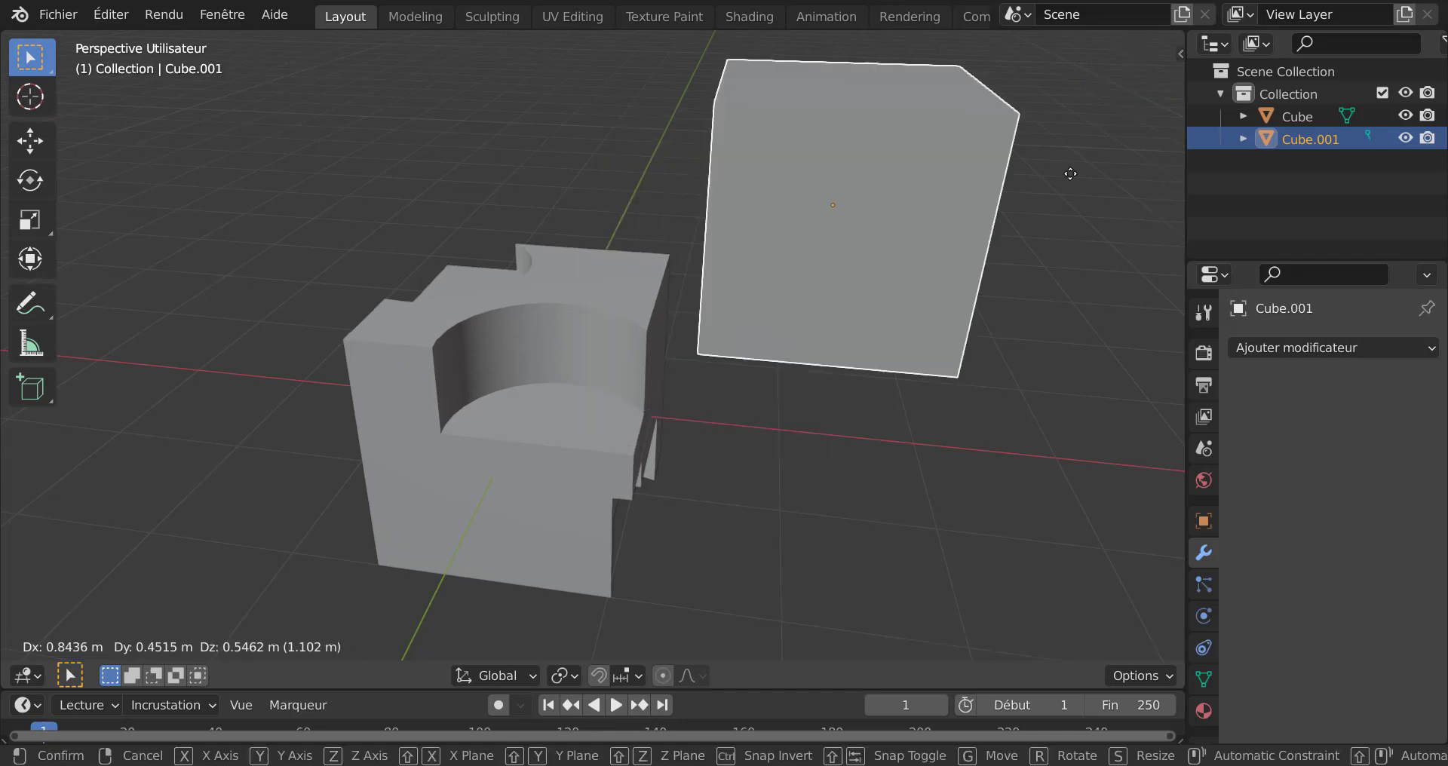
{"action": "key", "text": "Escape"}
Subtract Cube.001 from the carved Cube using Bool Tool's automatic Difference operation, with Cube as the active object
{"action": "middle_click_drag", "start_coordinate": [726, 310], "coordinate": [702, 362]}
{"action": "left_click", "coordinate": [350, 347]}
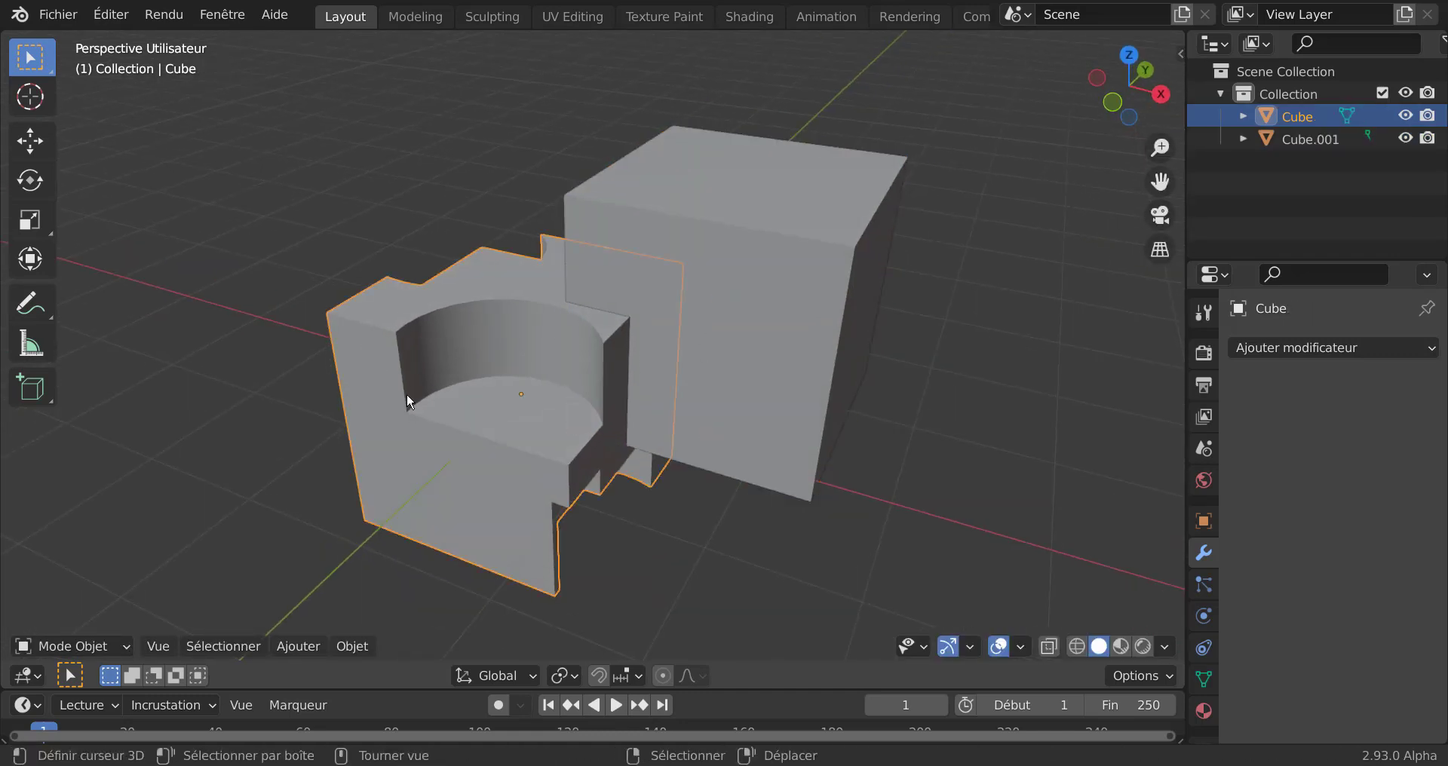
{"action": "middle_click_drag", "start_coordinate": [406, 392], "coordinate": [580, 337]}
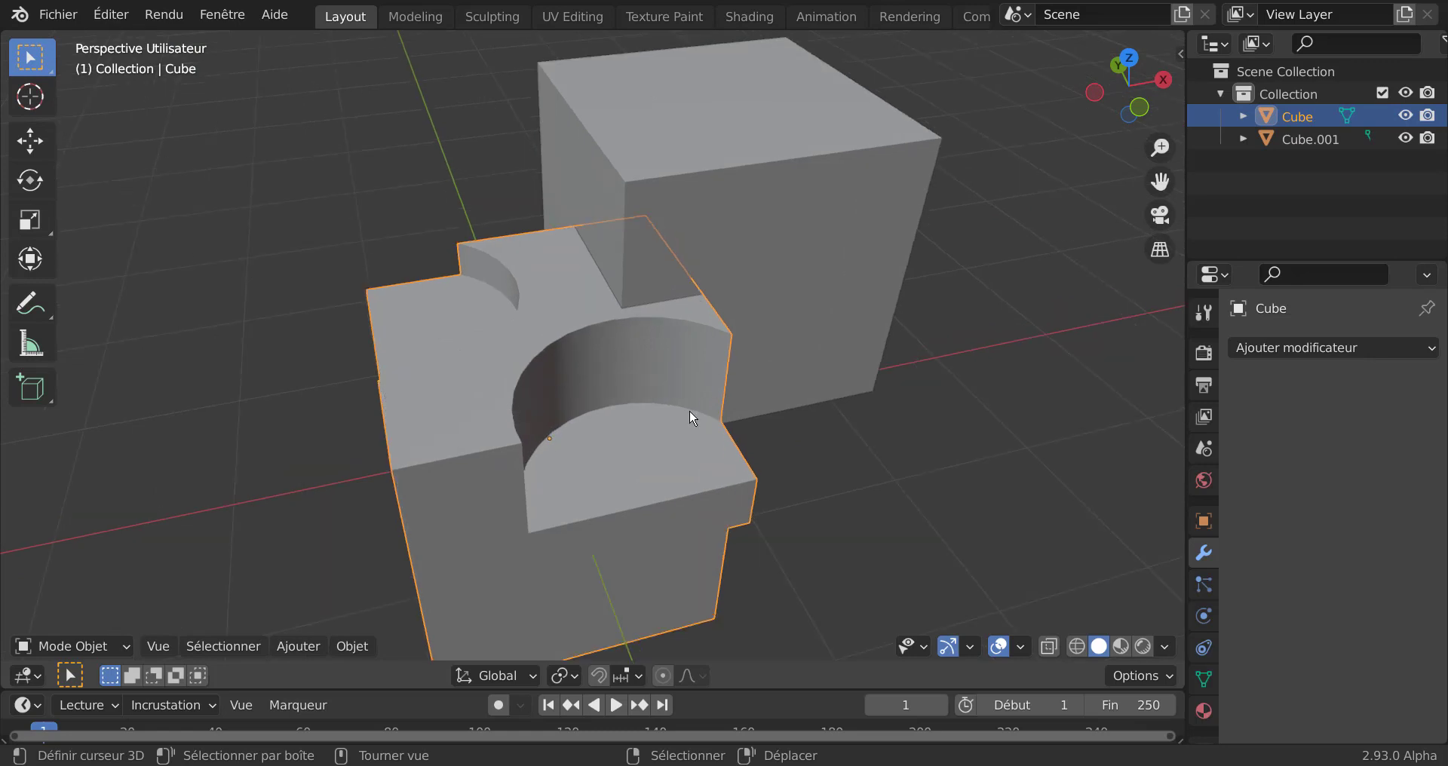
{"action": "middle_click_drag", "start_coordinate": [690, 410], "coordinate": [685, 261]}
{"action": "left_click", "coordinate": [772, 260]}
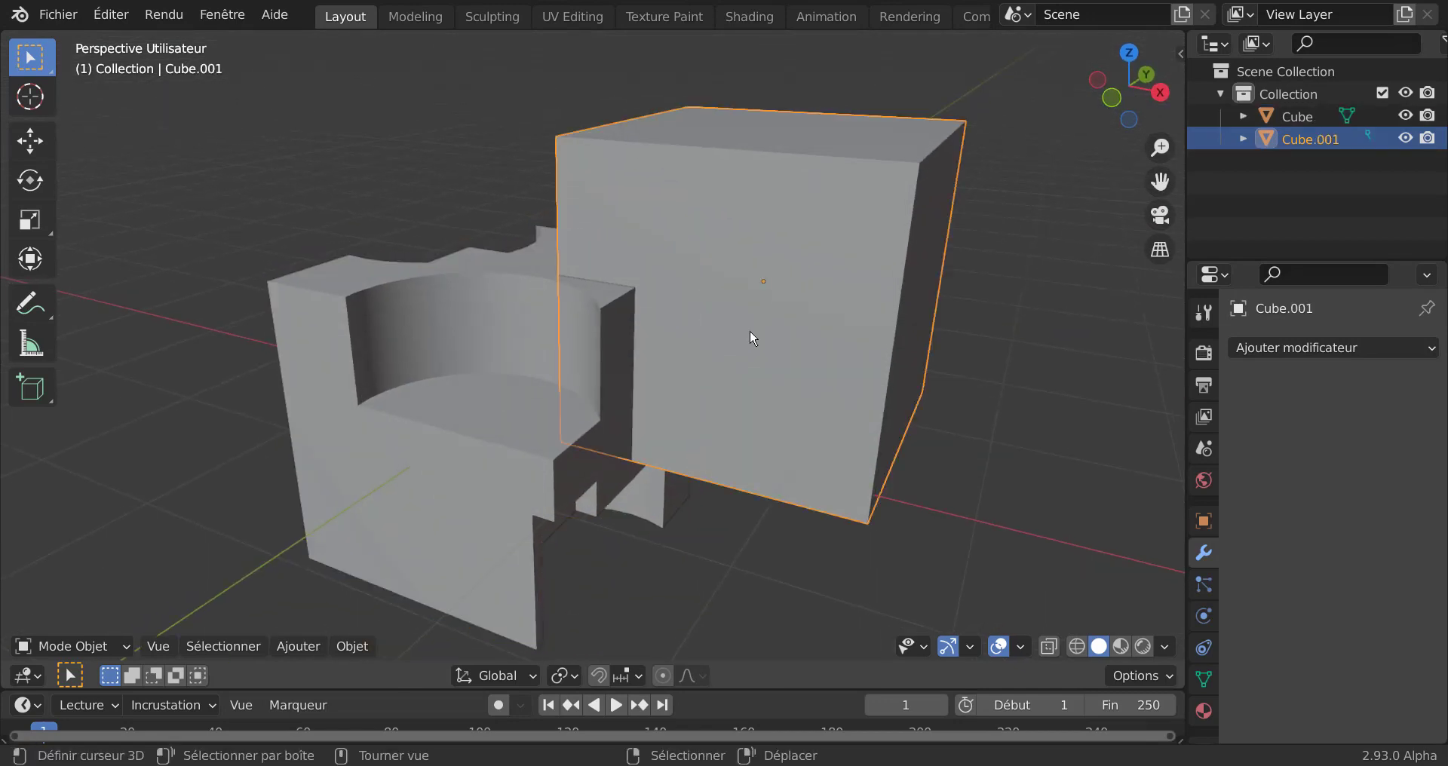
{"action": "middle_click_drag", "start_coordinate": [791, 323], "coordinate": [669, 446]}
{"action": "left_click", "coordinate": [445, 316], "text": "shift"}
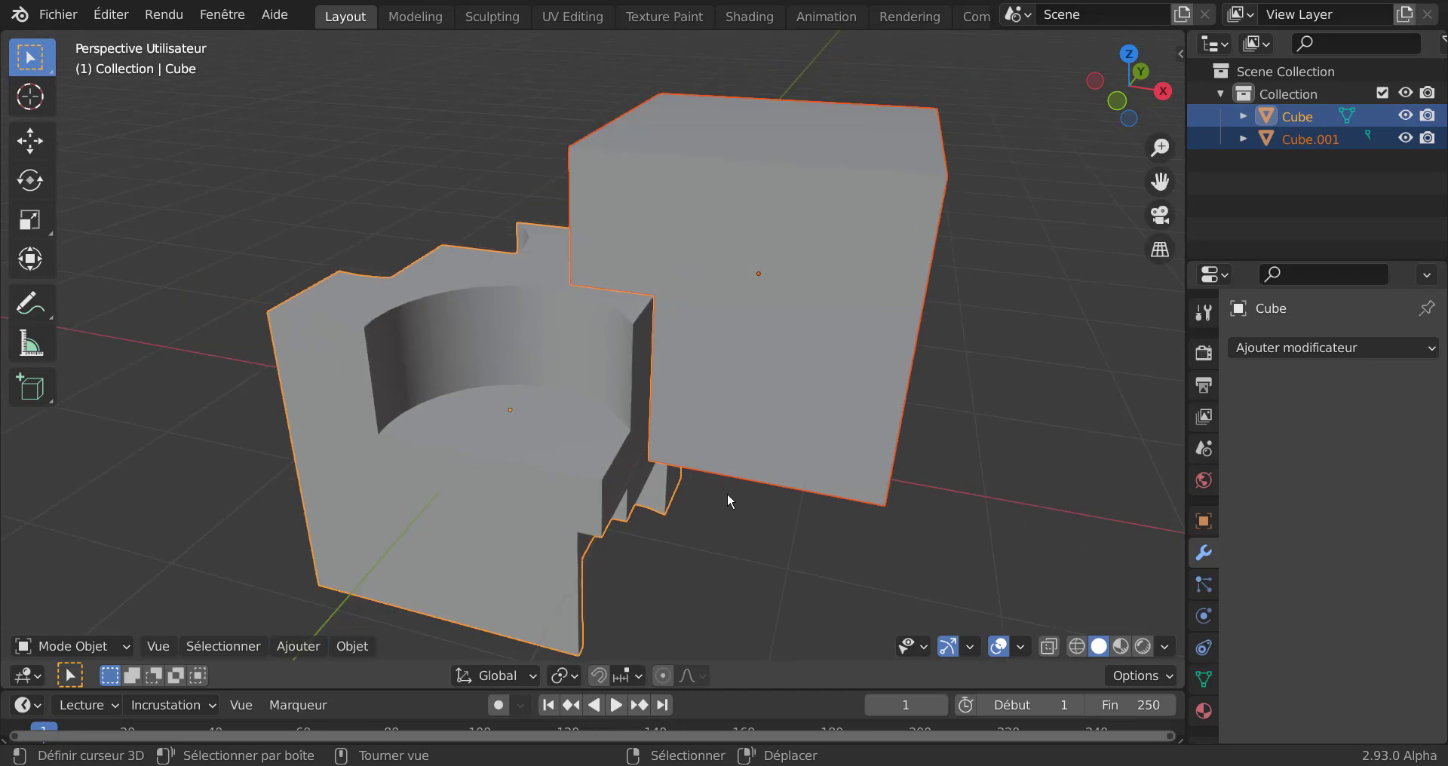
{"action": "scroll", "coordinate": [729, 505], "scroll_direction": "down", "scroll_amount": 1}
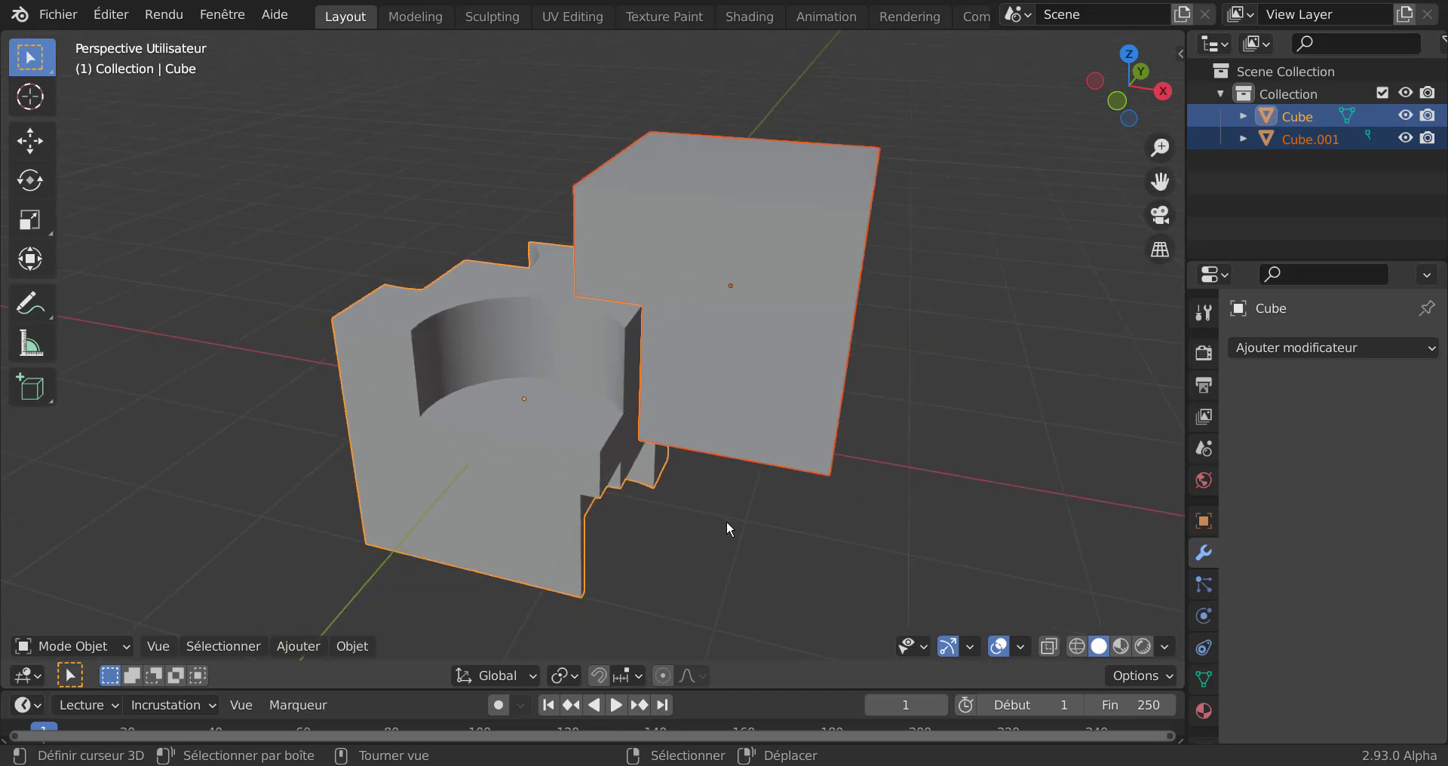
{"action": "key", "text": "ctrl+shift+KP_Subtract"}
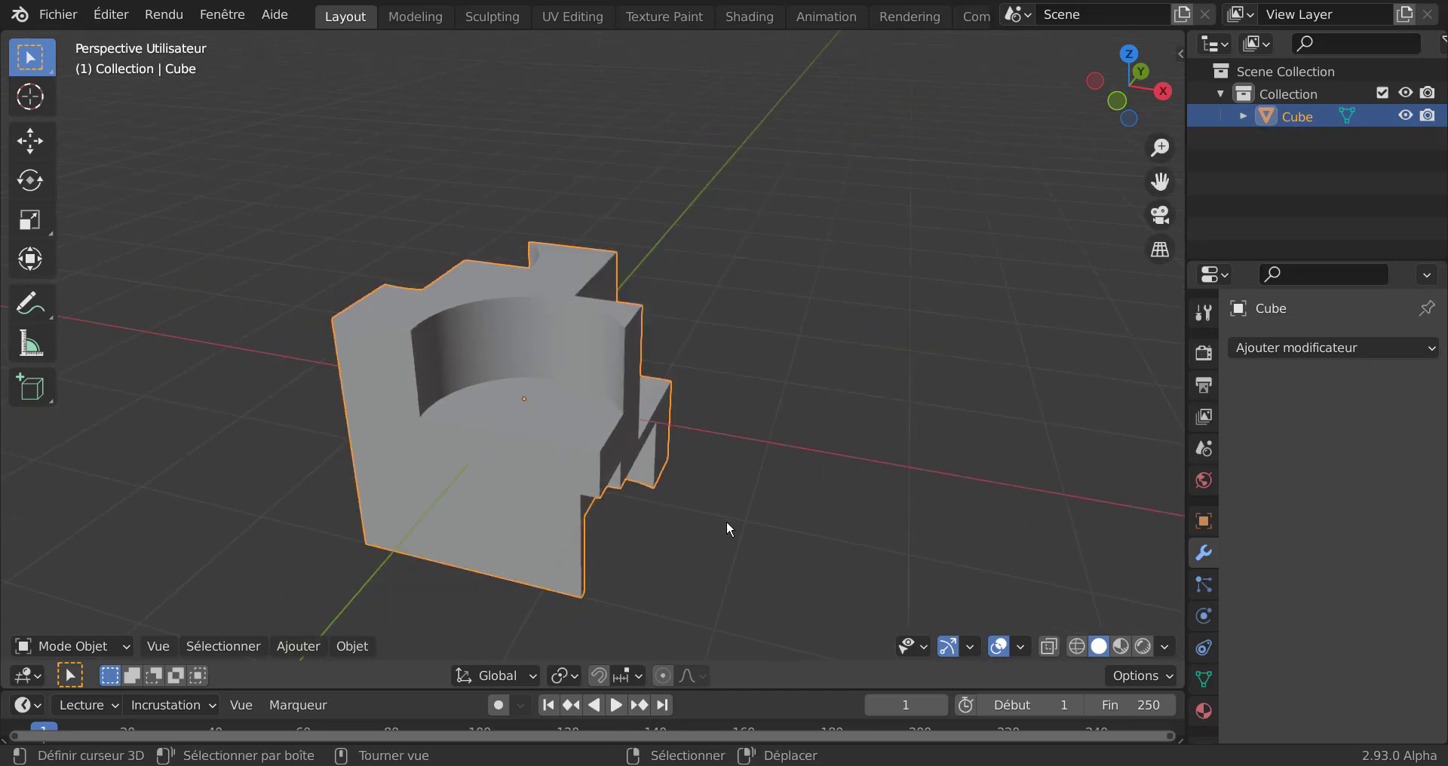
Inspect the notch cut into the carved cube from several angles
{"action": "middle_click_drag", "start_coordinate": [551, 445], "coordinate": [623, 341]}
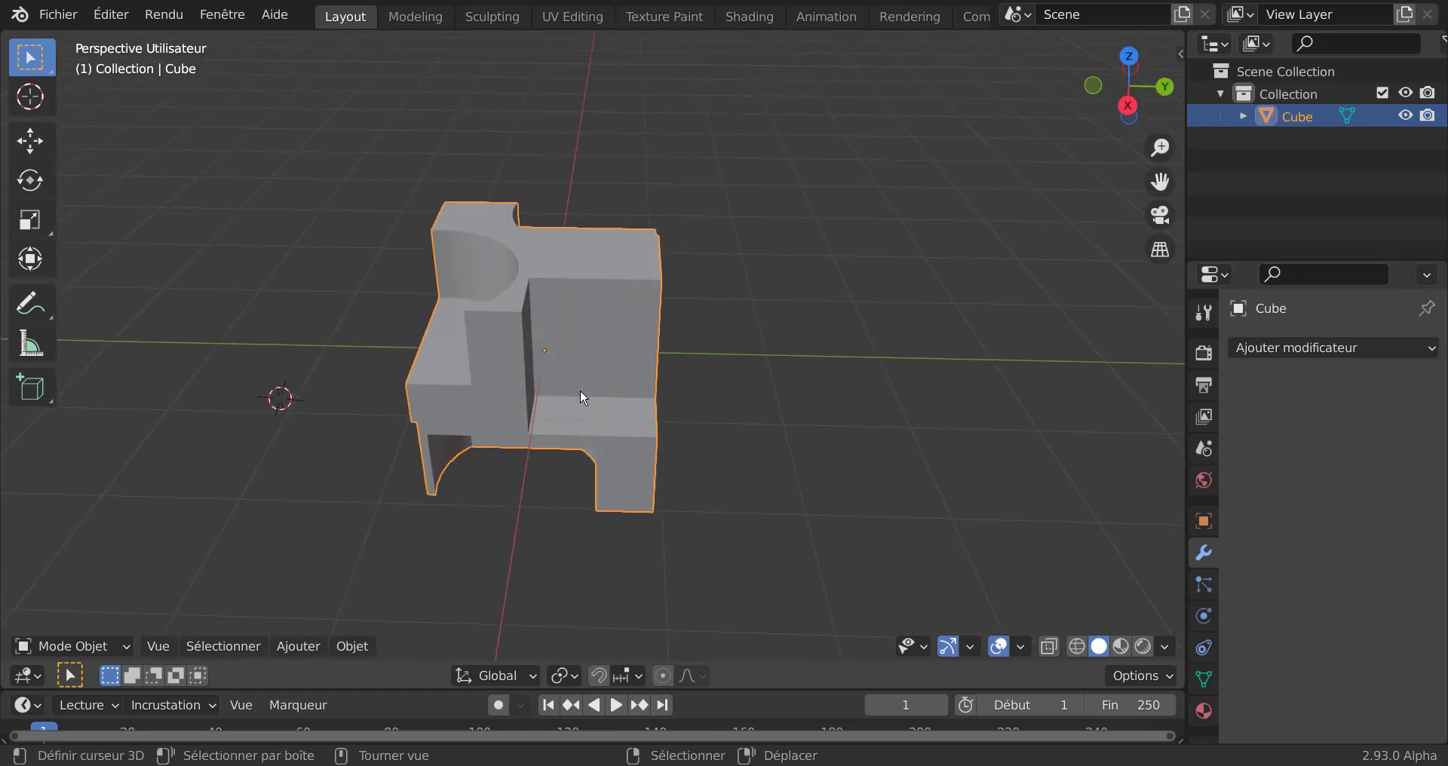
{"action": "middle_click_drag", "start_coordinate": [630, 425], "coordinate": [647, 420]}
{"action": "scroll", "coordinate": [647, 420], "scroll_direction": "up", "scroll_amount": 4}
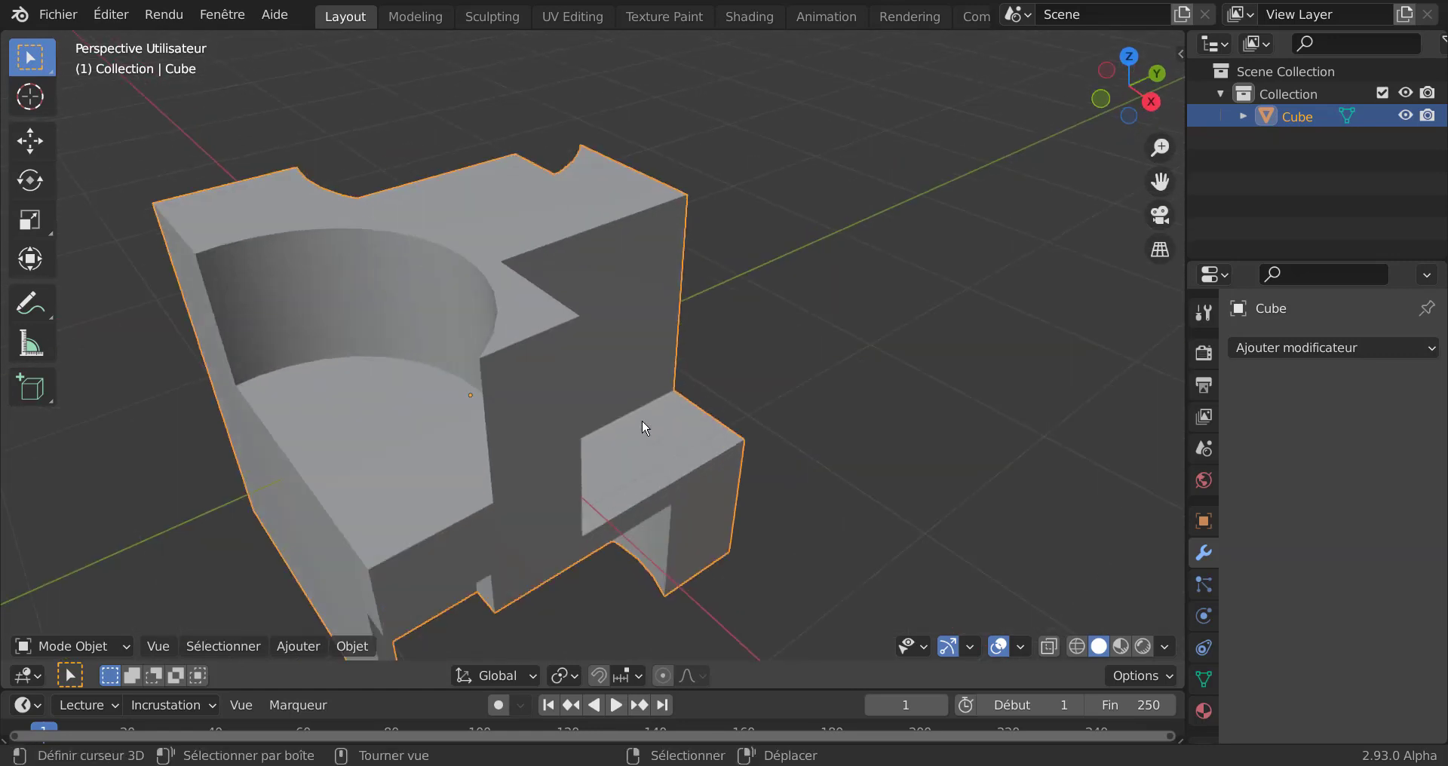
{"action": "middle_click_drag", "start_coordinate": [631, 361], "coordinate": [664, 411]}
{"action": "scroll", "coordinate": [571, 400], "scroll_direction": "down", "scroll_amount": 3}
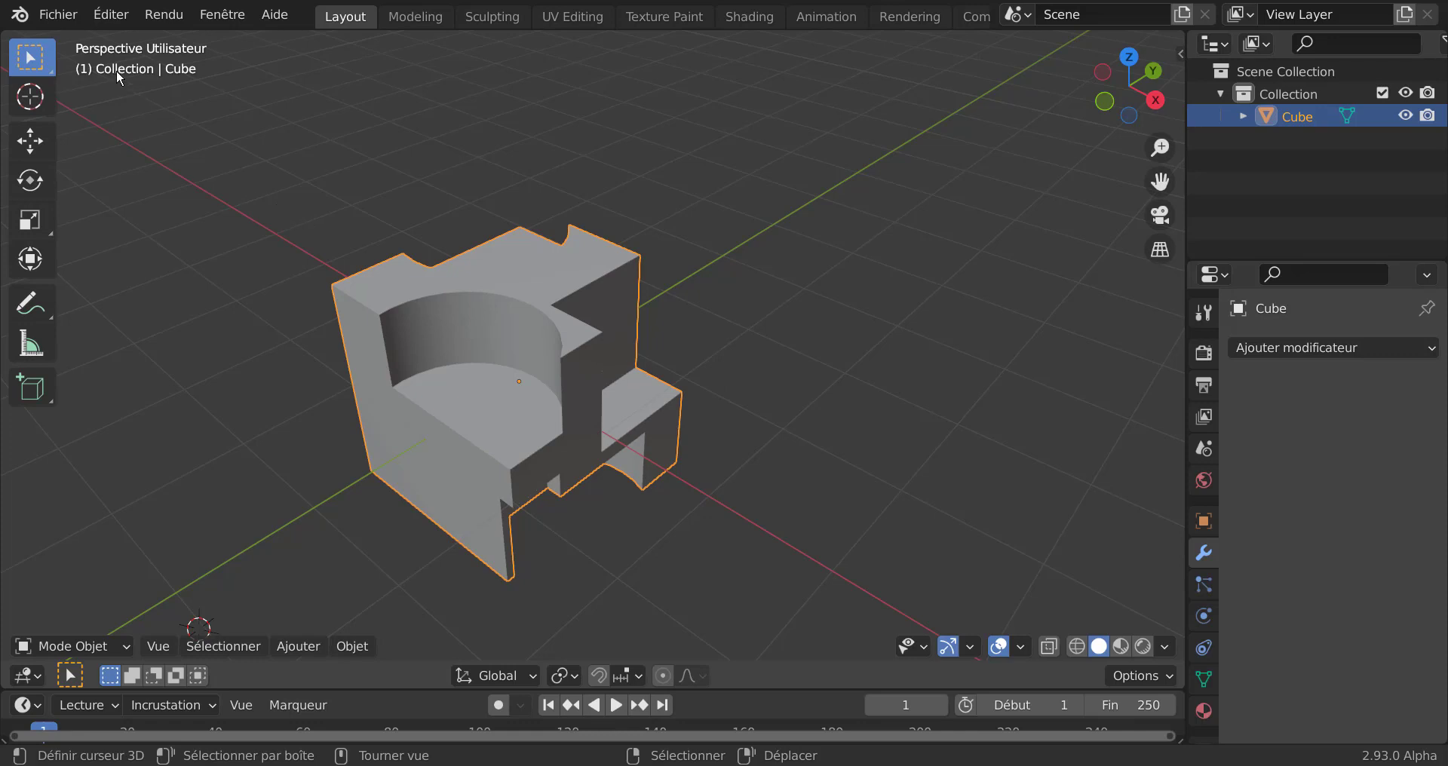
Open the preferences and search the add-ons for "bool"
{"action": "left_click", "coordinate": [110, 15]}
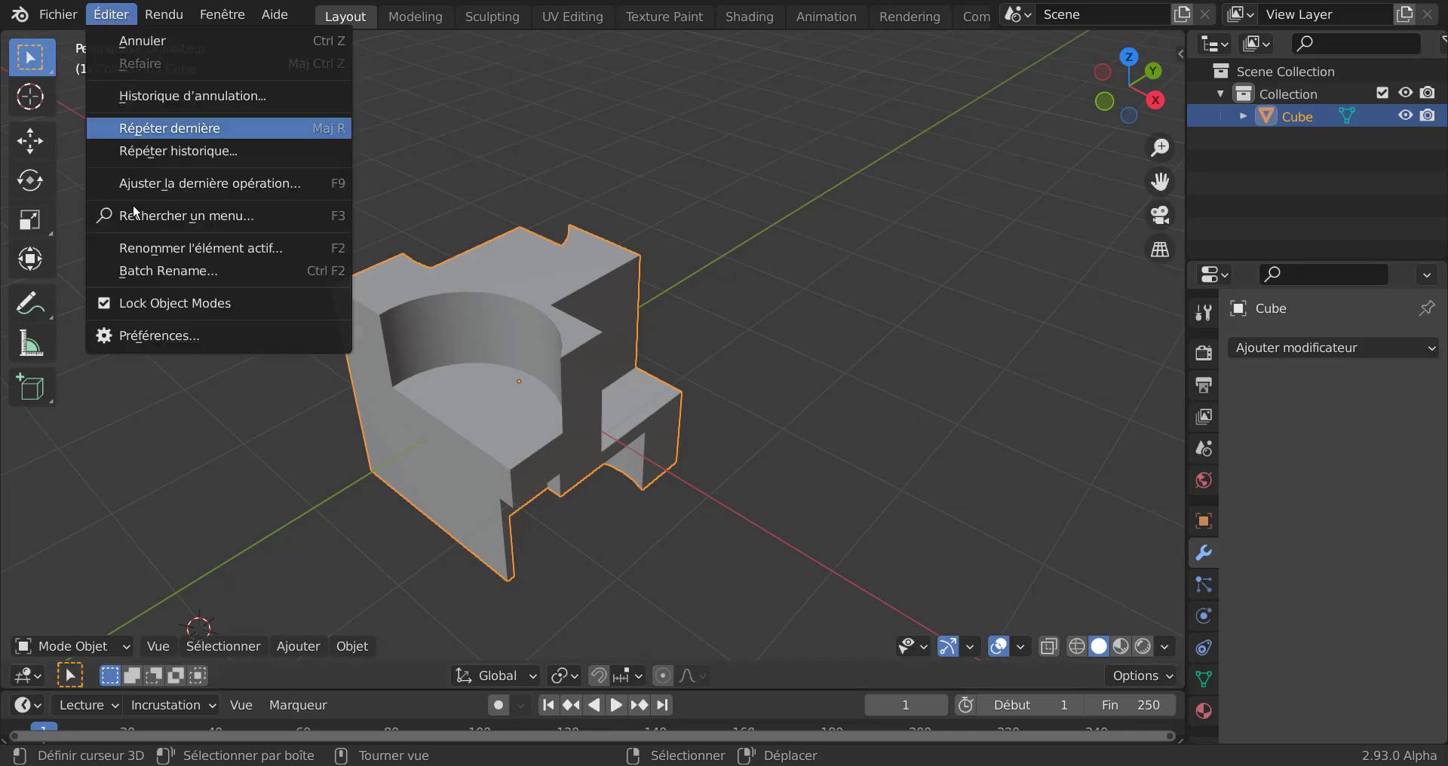
{"action": "left_click", "coordinate": [147, 335]}
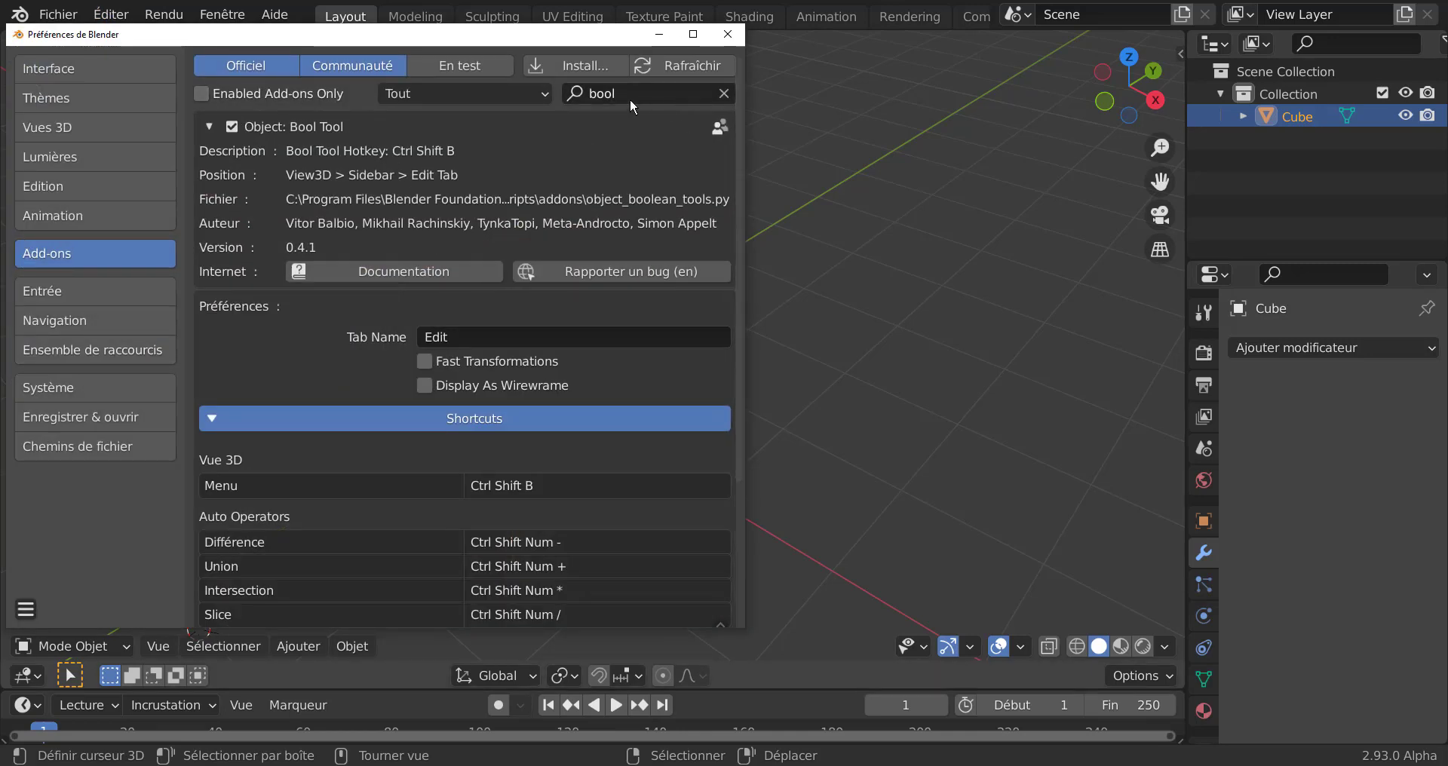
{"action": "left_click", "coordinate": [724, 93]}
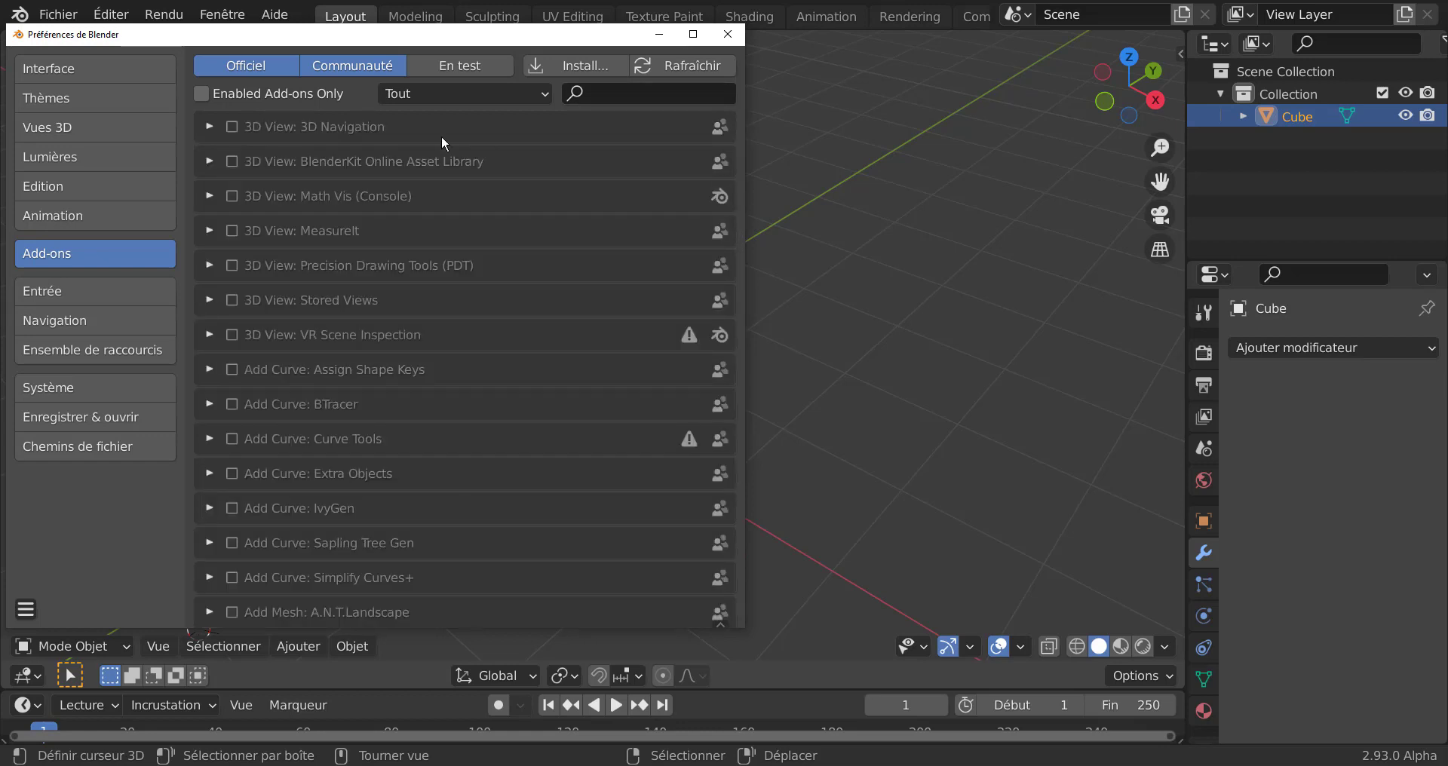
{"action": "left_click", "coordinate": [590, 92]}
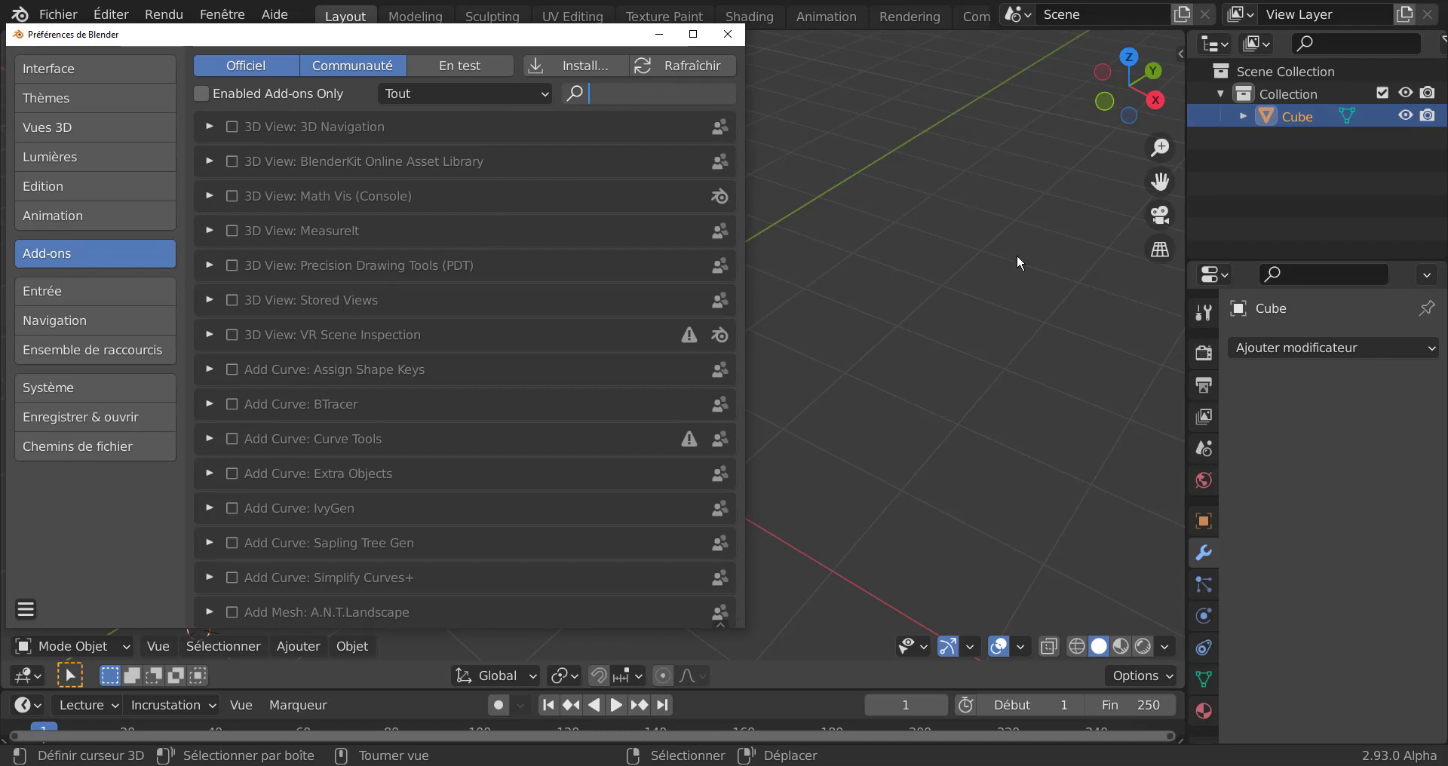
{"action": "type", "text": "bool"}
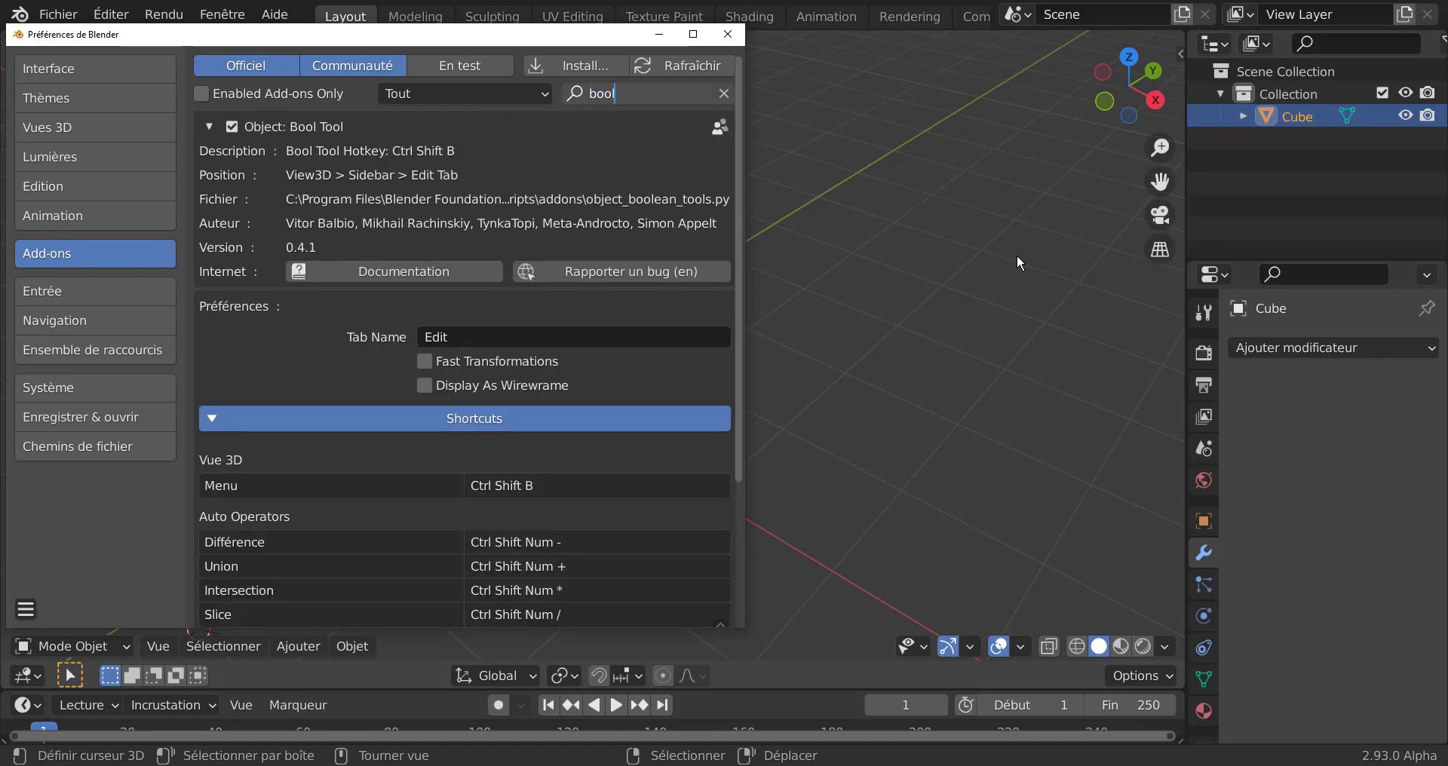
Collapse the Bool Tool add-on's shortcuts and details, and make sure the add-on is enabled
{"action": "left_click", "coordinate": [208, 127]}
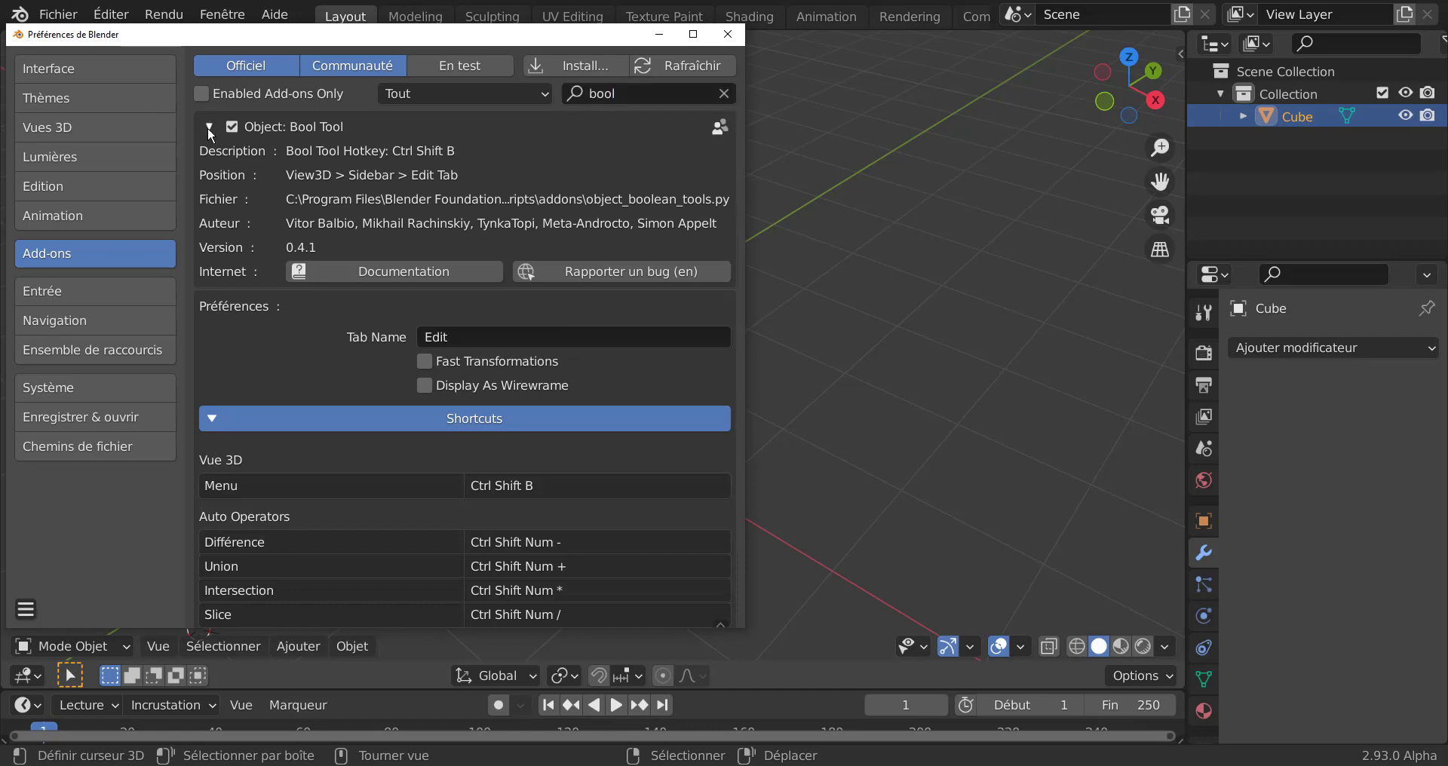
{"action": "left_click", "coordinate": [207, 127]}
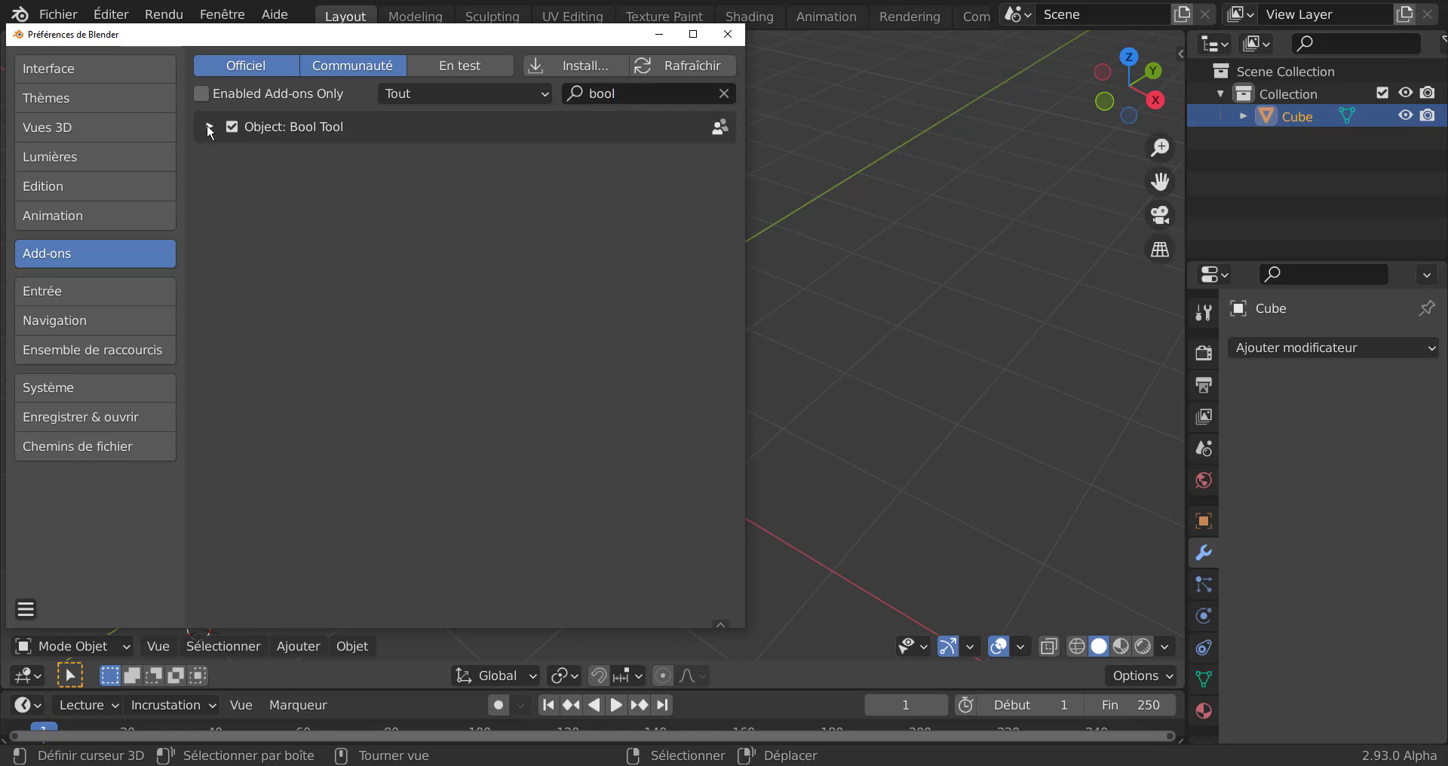
{"action": "left_click", "coordinate": [214, 130]}
{"action": "left_click", "coordinate": [214, 426]}
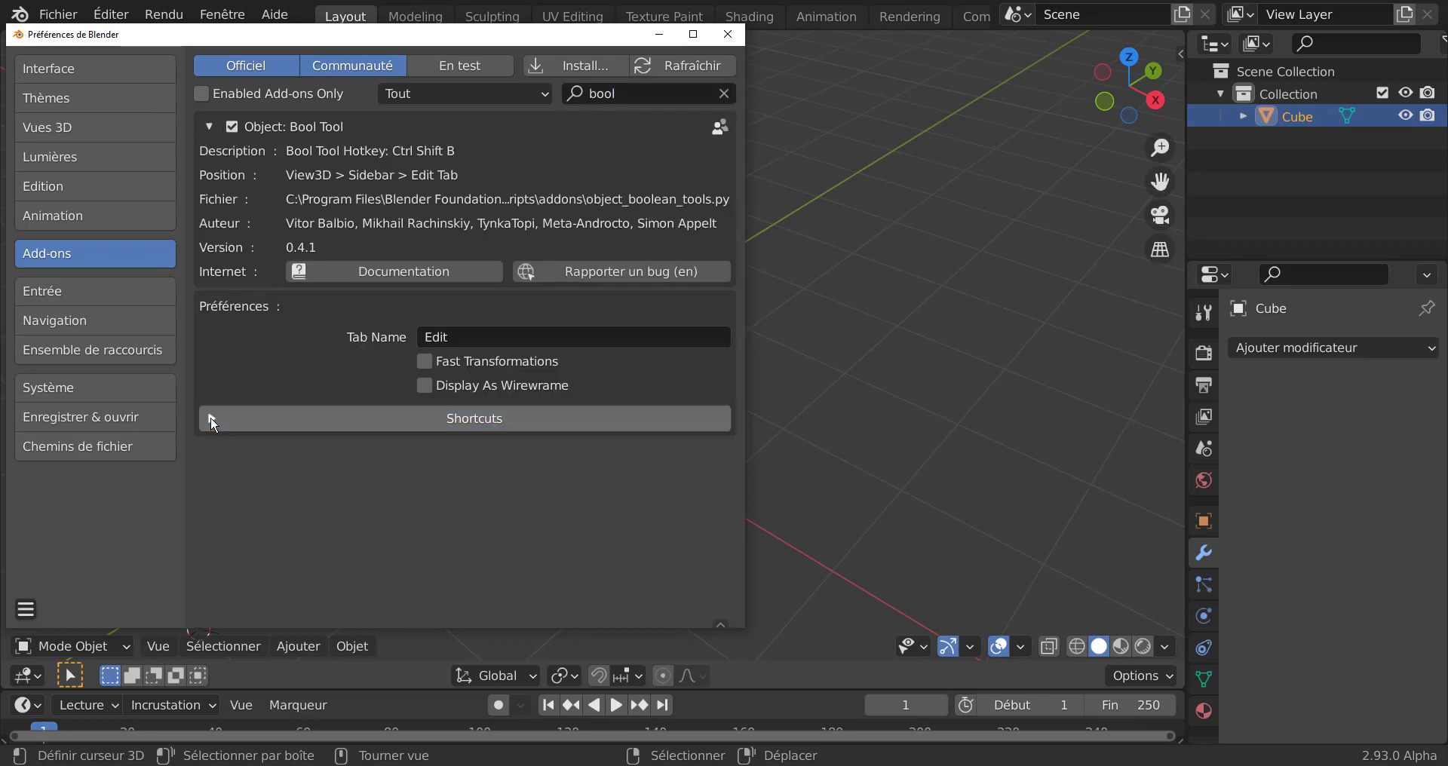
{"action": "left_click", "coordinate": [211, 128]}
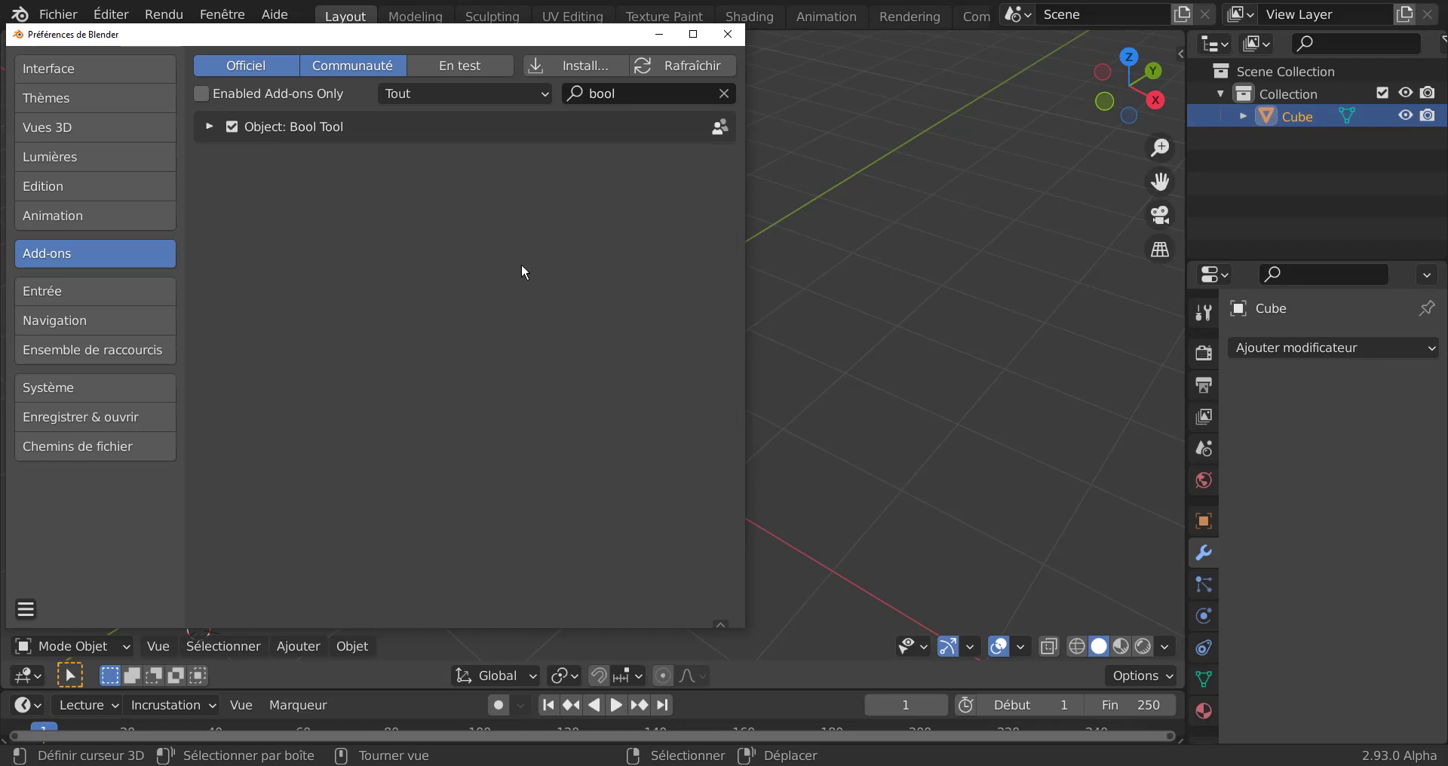
{"action": "left_click", "coordinate": [230, 127]}
{"action": "left_click", "coordinate": [233, 126]}
Expand the Bool Tool add-on and read the shortcuts listed for its auto and brush operators
{"action": "left_click", "coordinate": [210, 127]}
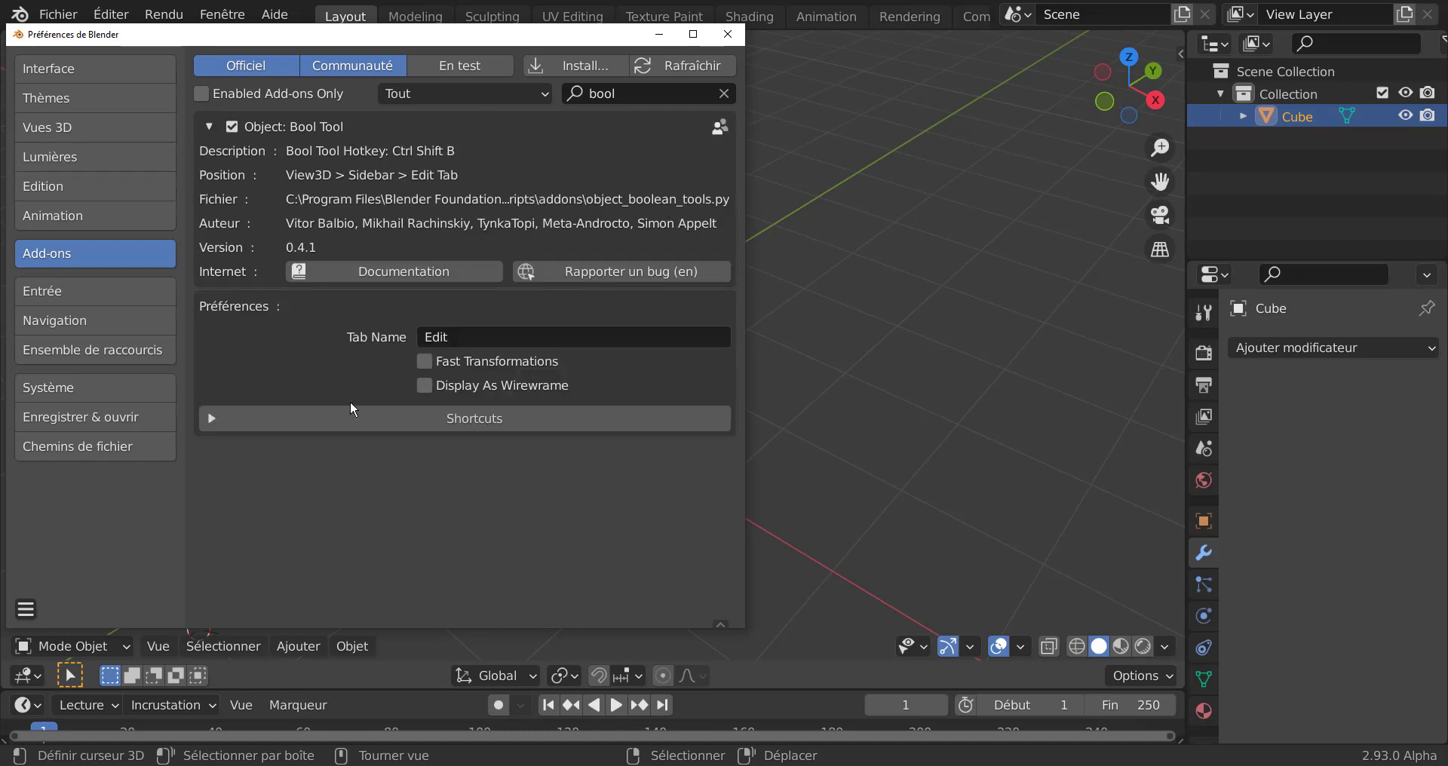
{"action": "left_click", "coordinate": [302, 419]}
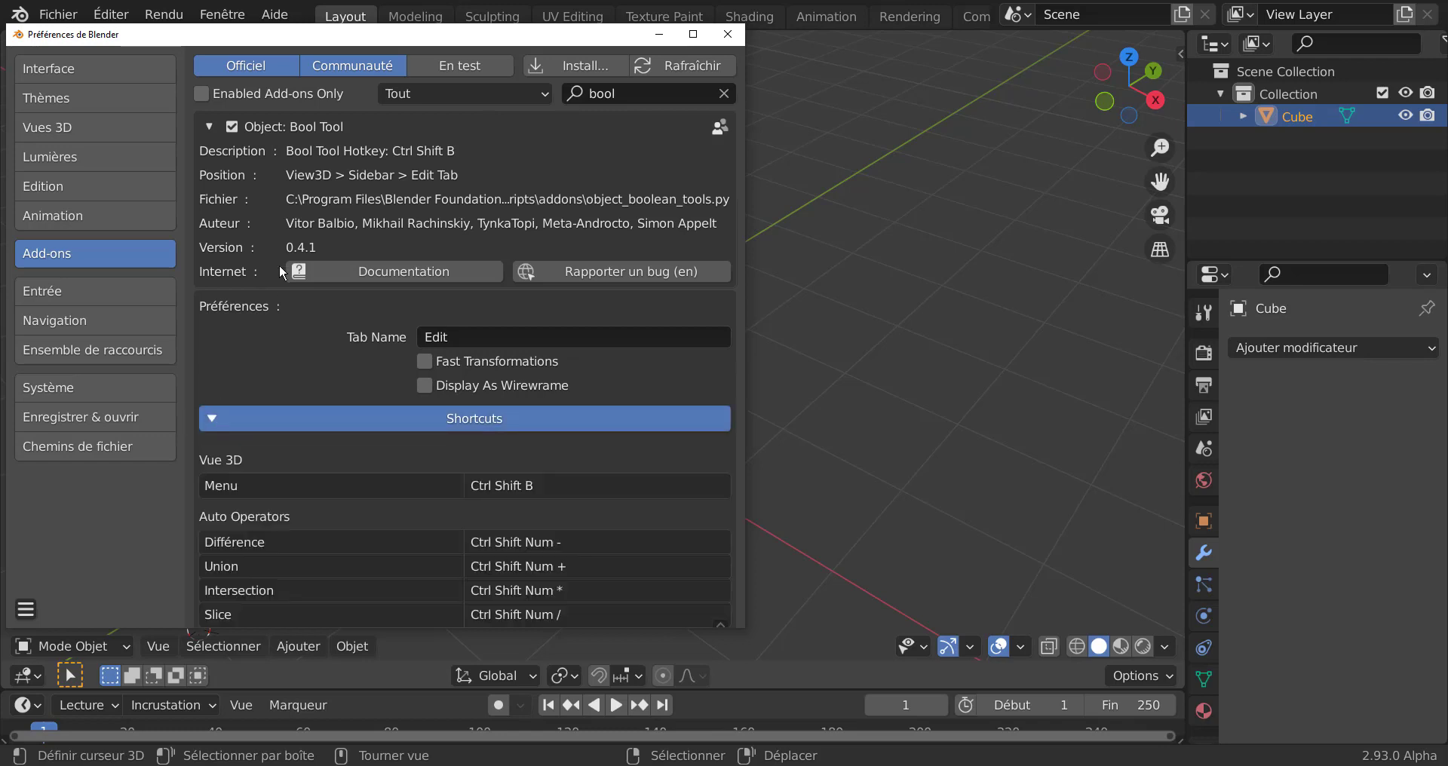
{"action": "scroll", "coordinate": [274, 494], "scroll_direction": "down", "scroll_amount": 4}
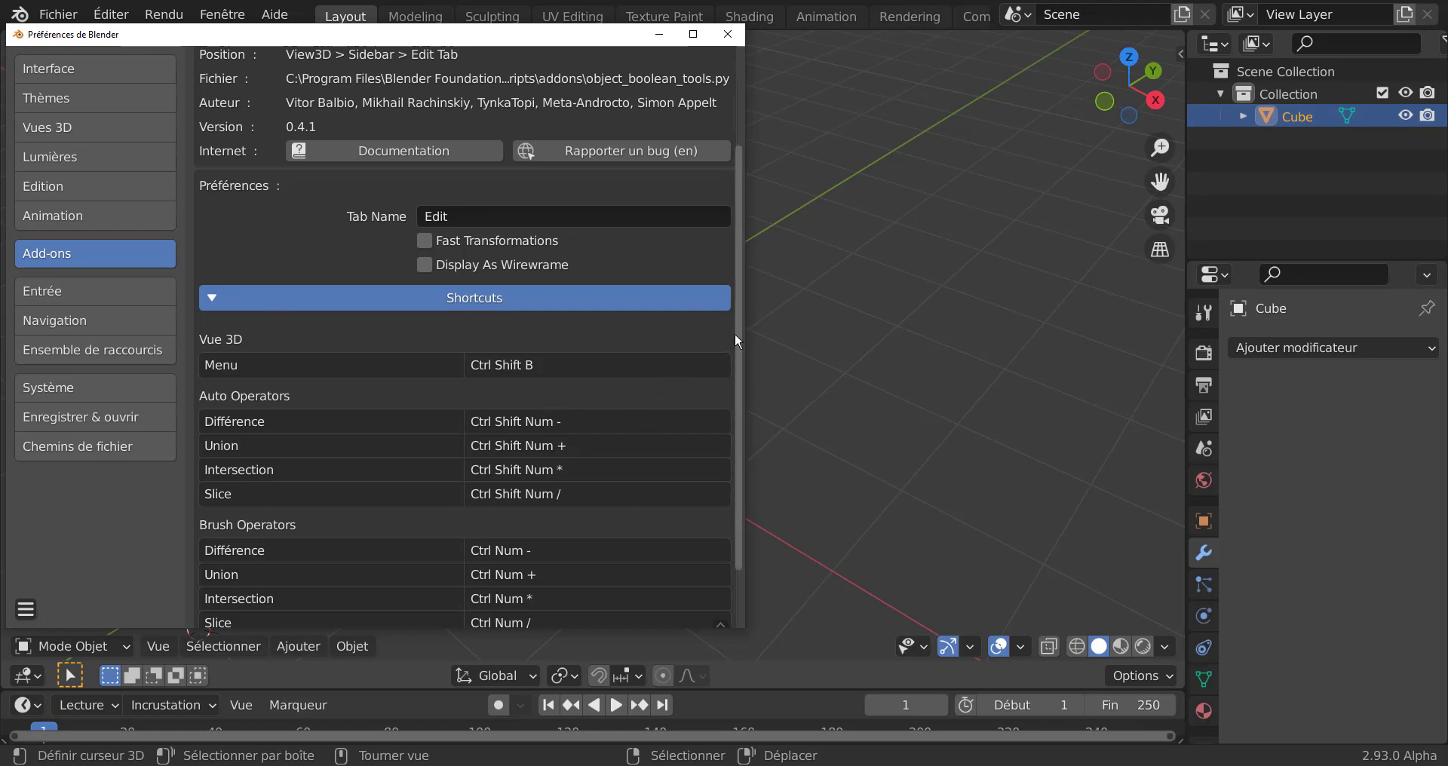
{"action": "scroll", "coordinate": [734, 363], "scroll_direction": "down", "scroll_amount": 2}
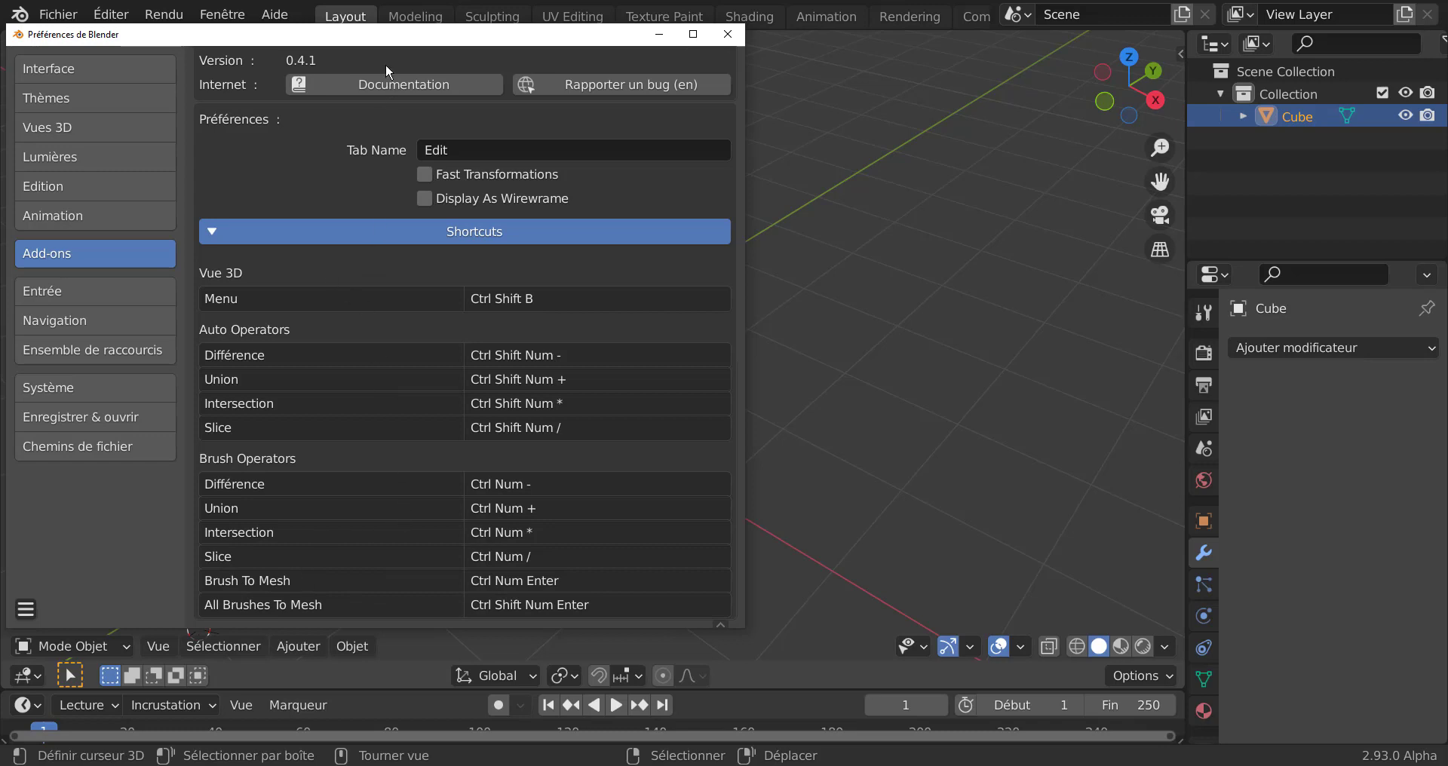
Fold away the Bool Tool shortcut list and add-on details, and close the preferences
{"action": "left_click_drag", "start_coordinate": [398, 34], "coordinate": [451, 57]}
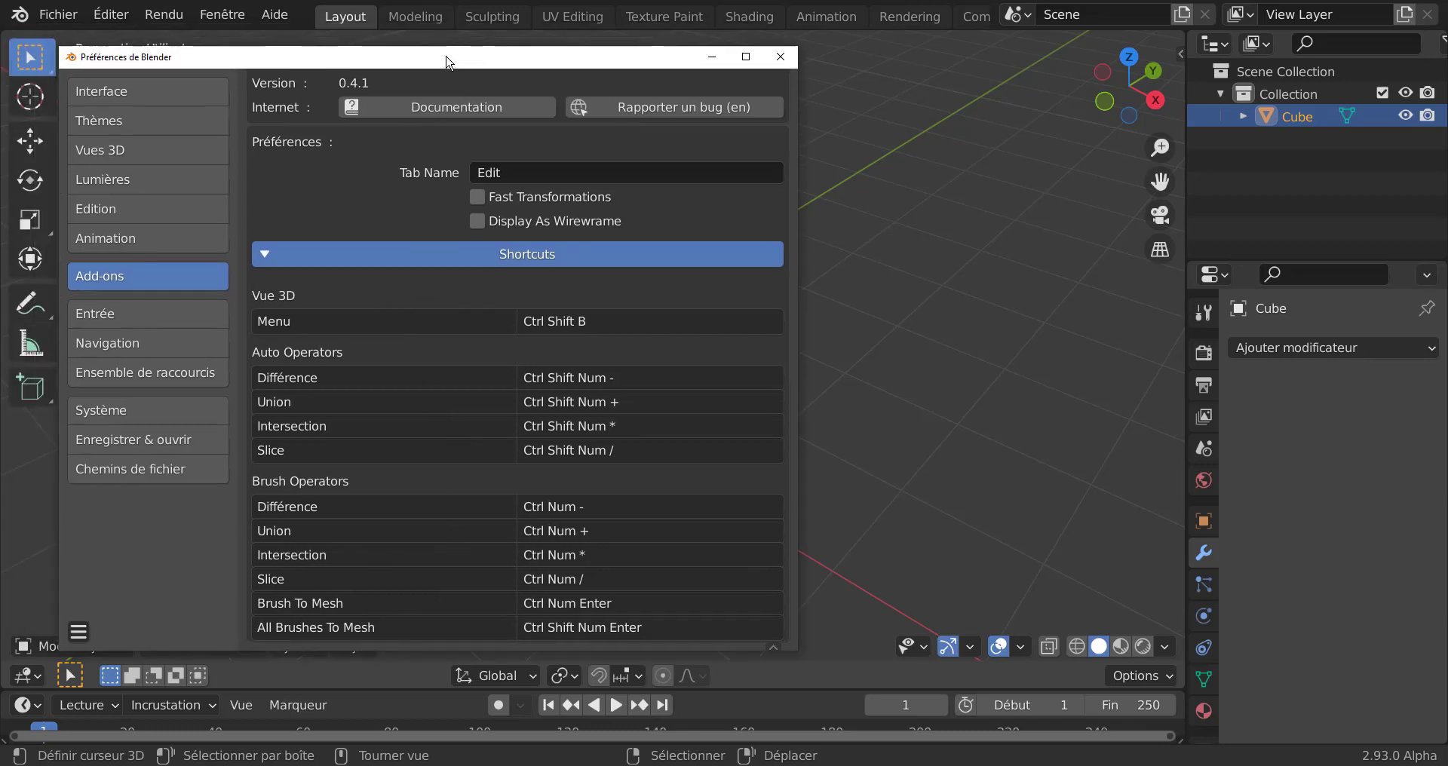
{"action": "left_click", "coordinate": [264, 255]}
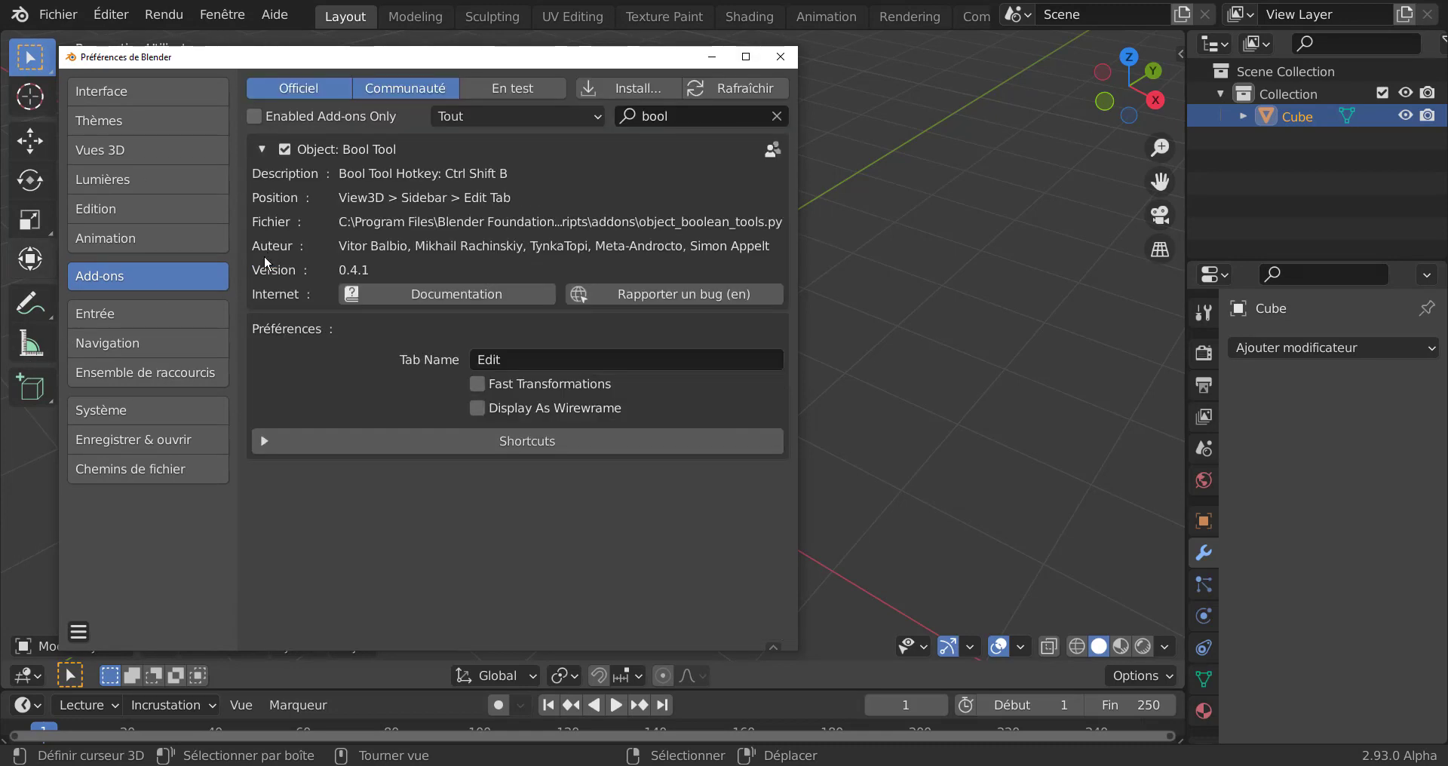
{"action": "left_click", "coordinate": [261, 148]}
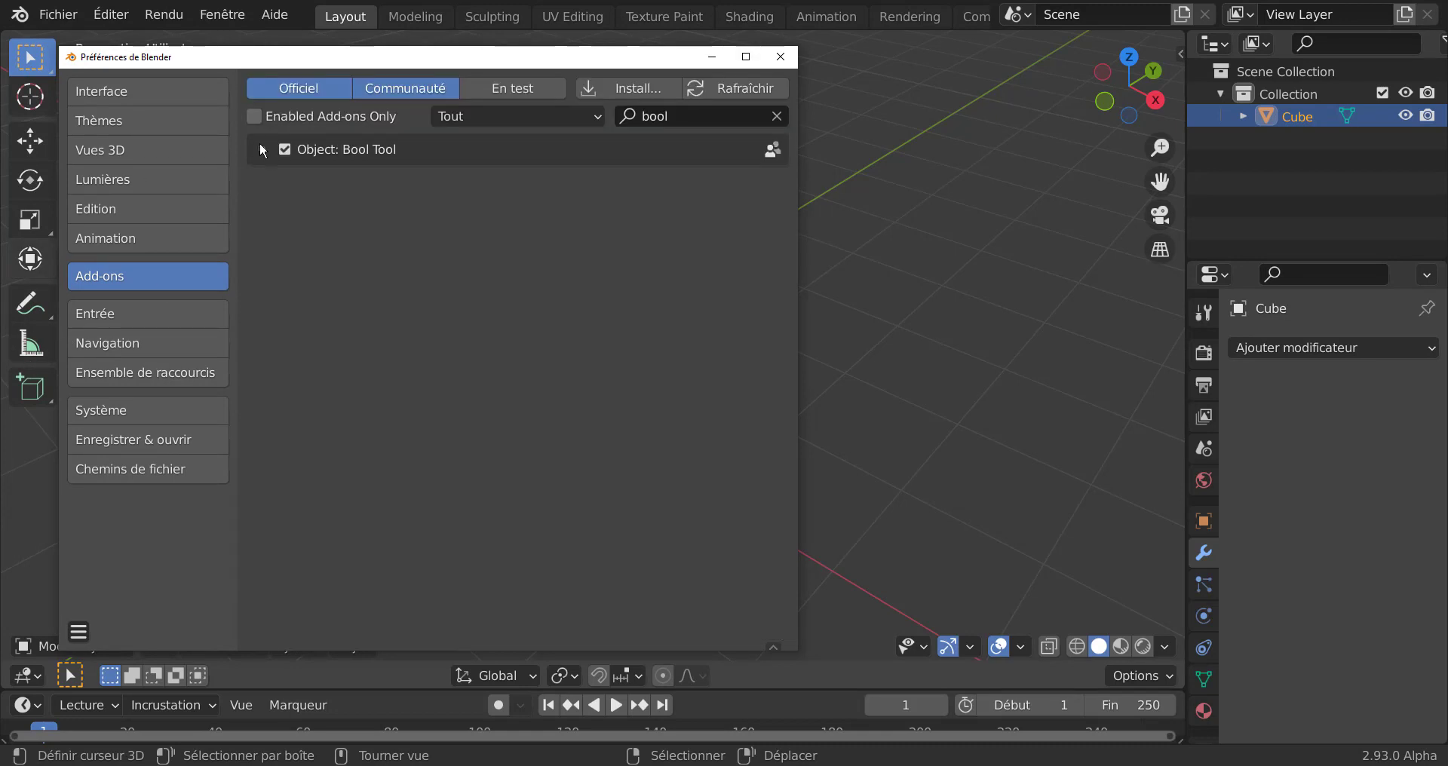
{"action": "left_click", "coordinate": [779, 59]}
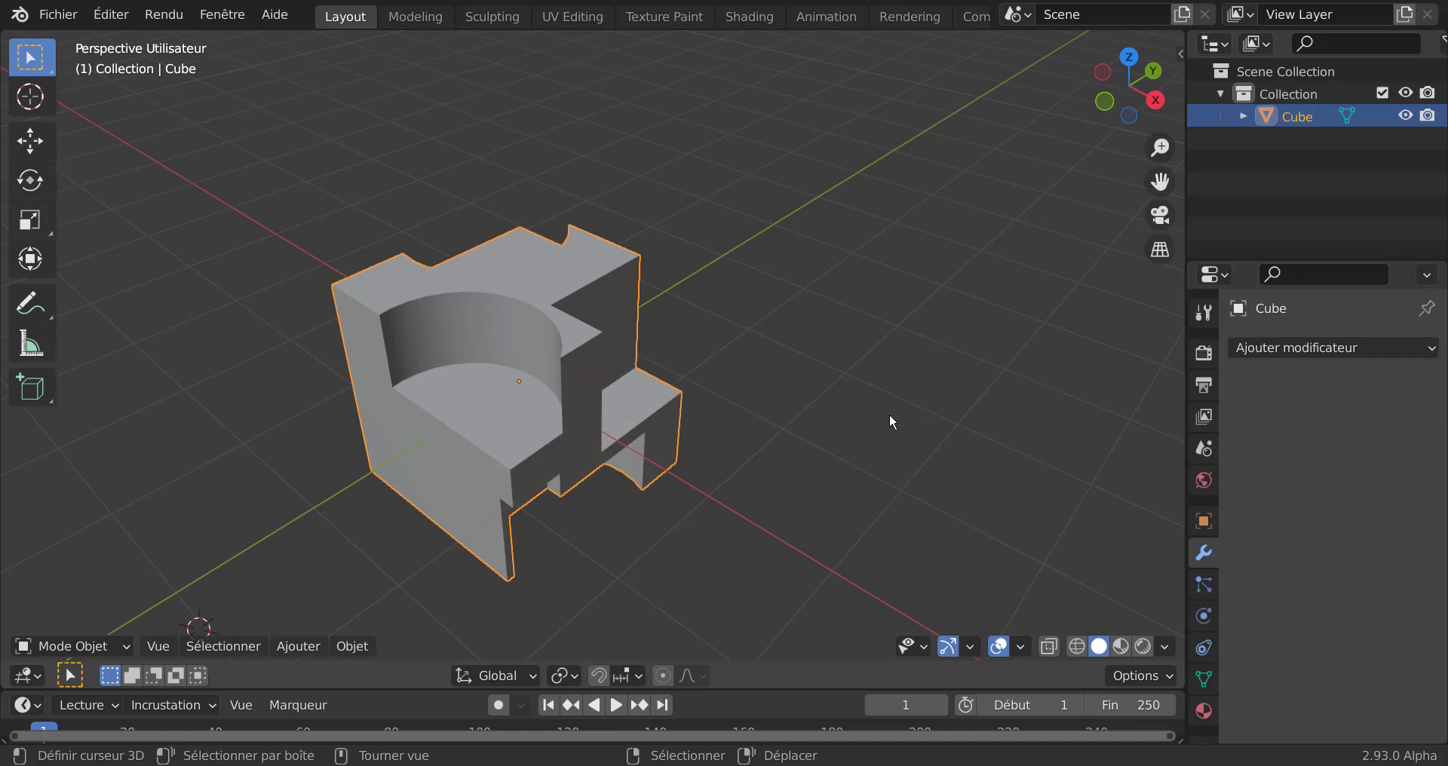
Delete the carved cube from the scene
{"action": "middle_click_drag", "start_coordinate": [898, 413], "coordinate": [833, 425]}
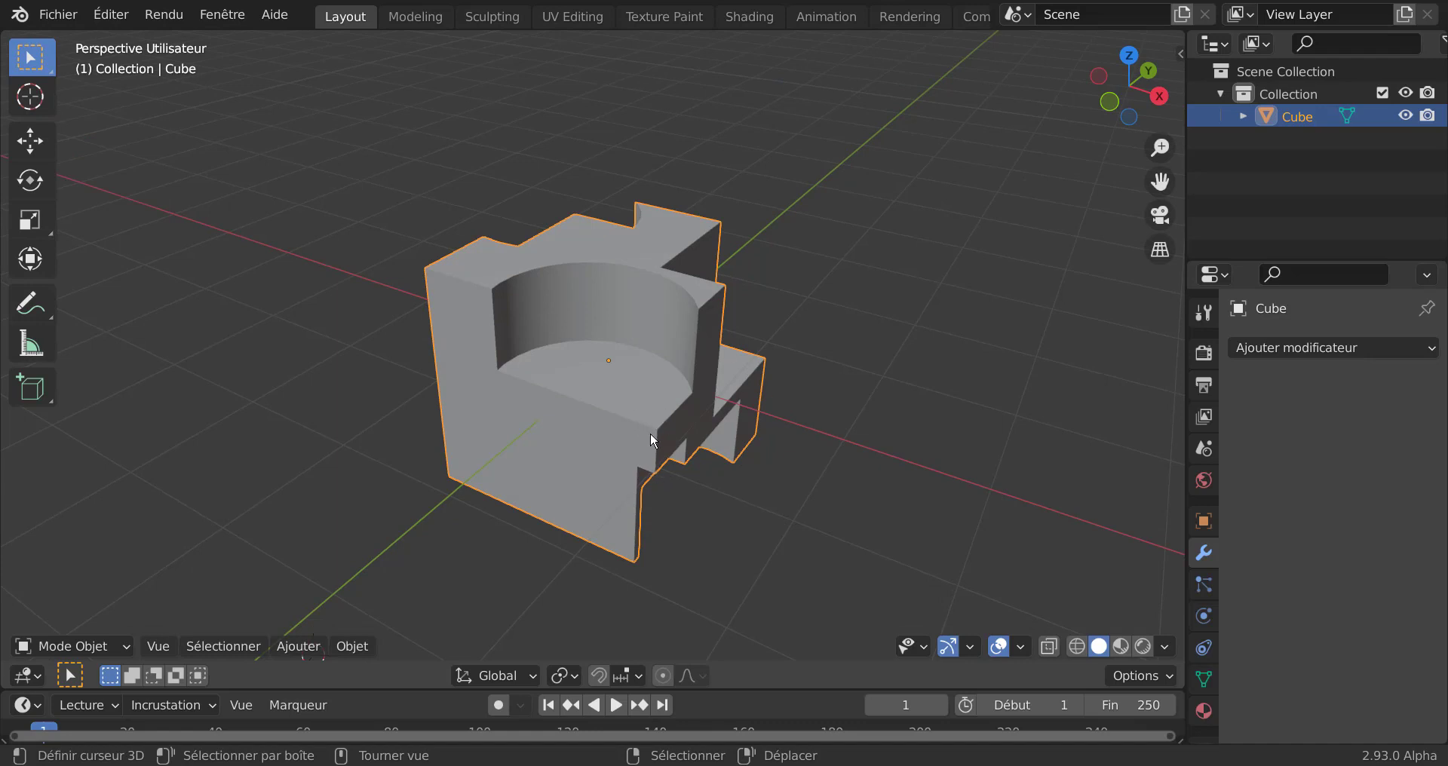
{"action": "middle_click_drag", "start_coordinate": [1009, 443], "coordinate": [935, 454]}
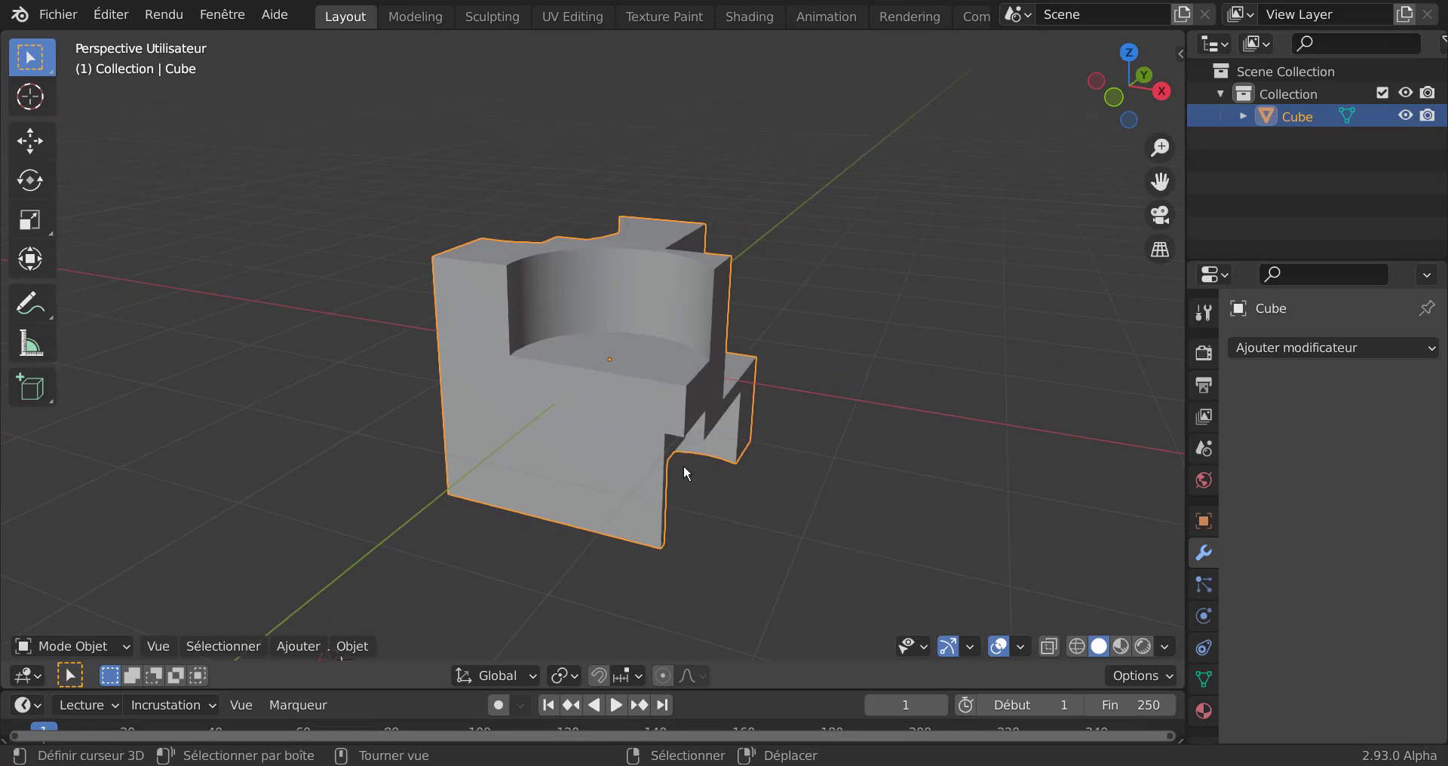
{"action": "key", "text": "shift"}
{"action": "key", "text": "x"}
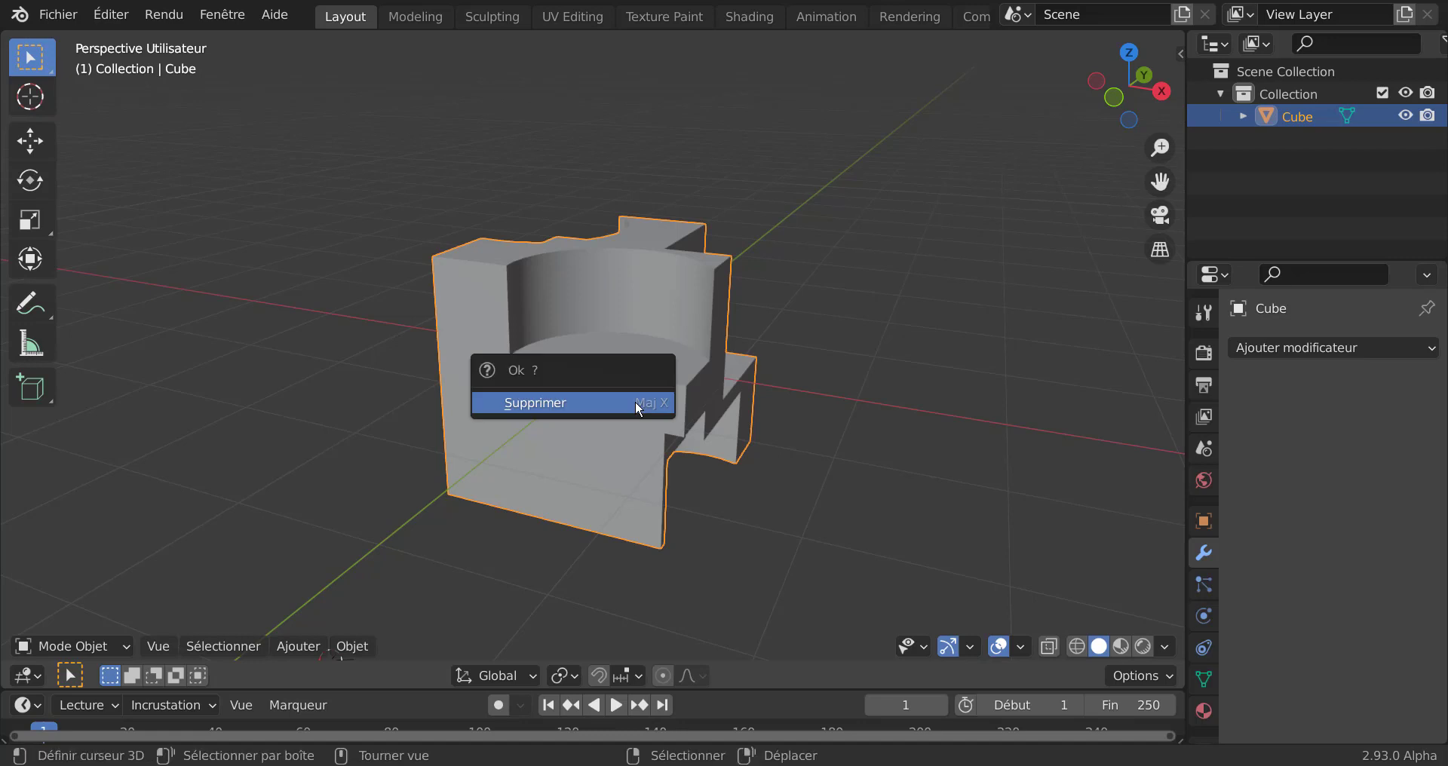
{"action": "left_click", "coordinate": [635, 403]}
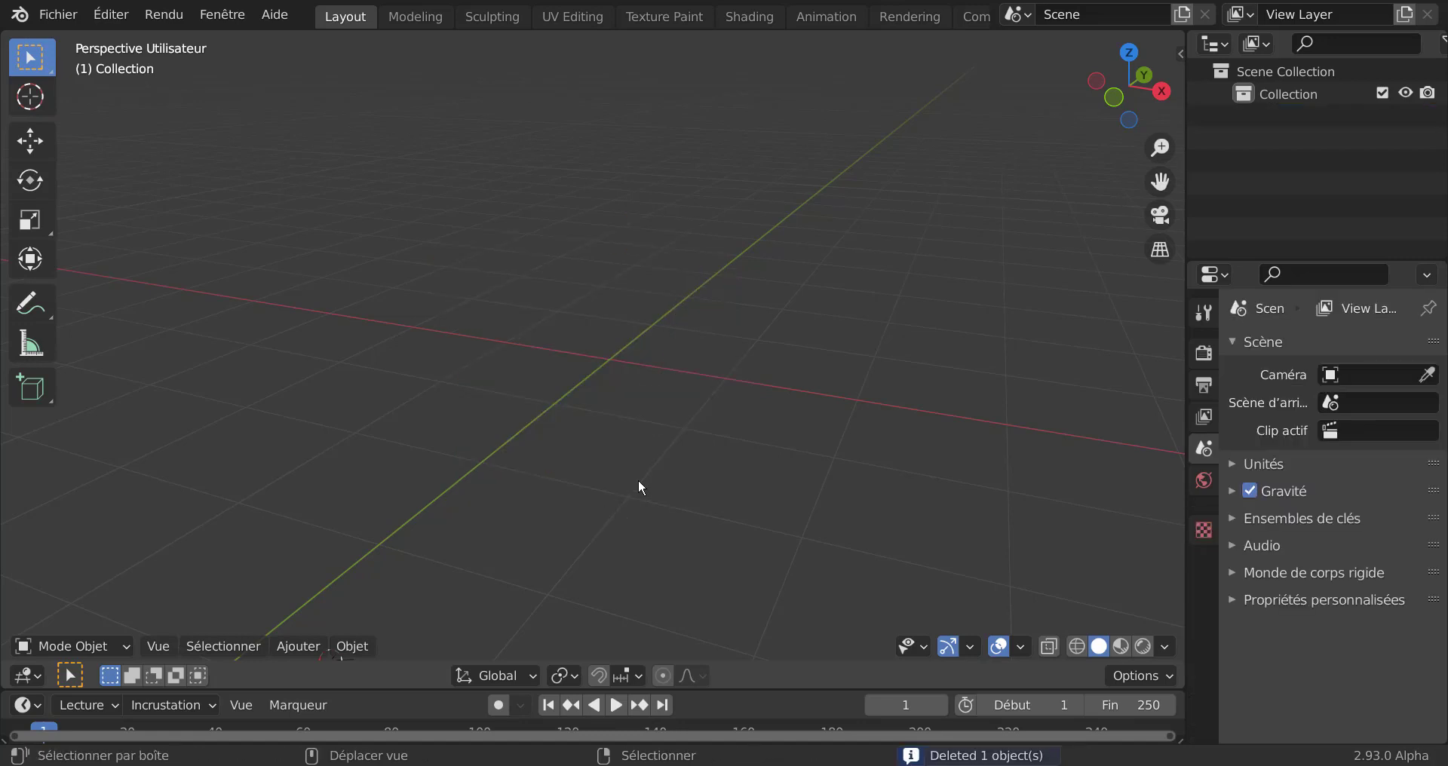
Reset the 3D cursor to the world origin and add a mesh cube there
{"action": "key", "text": "shift+s"}
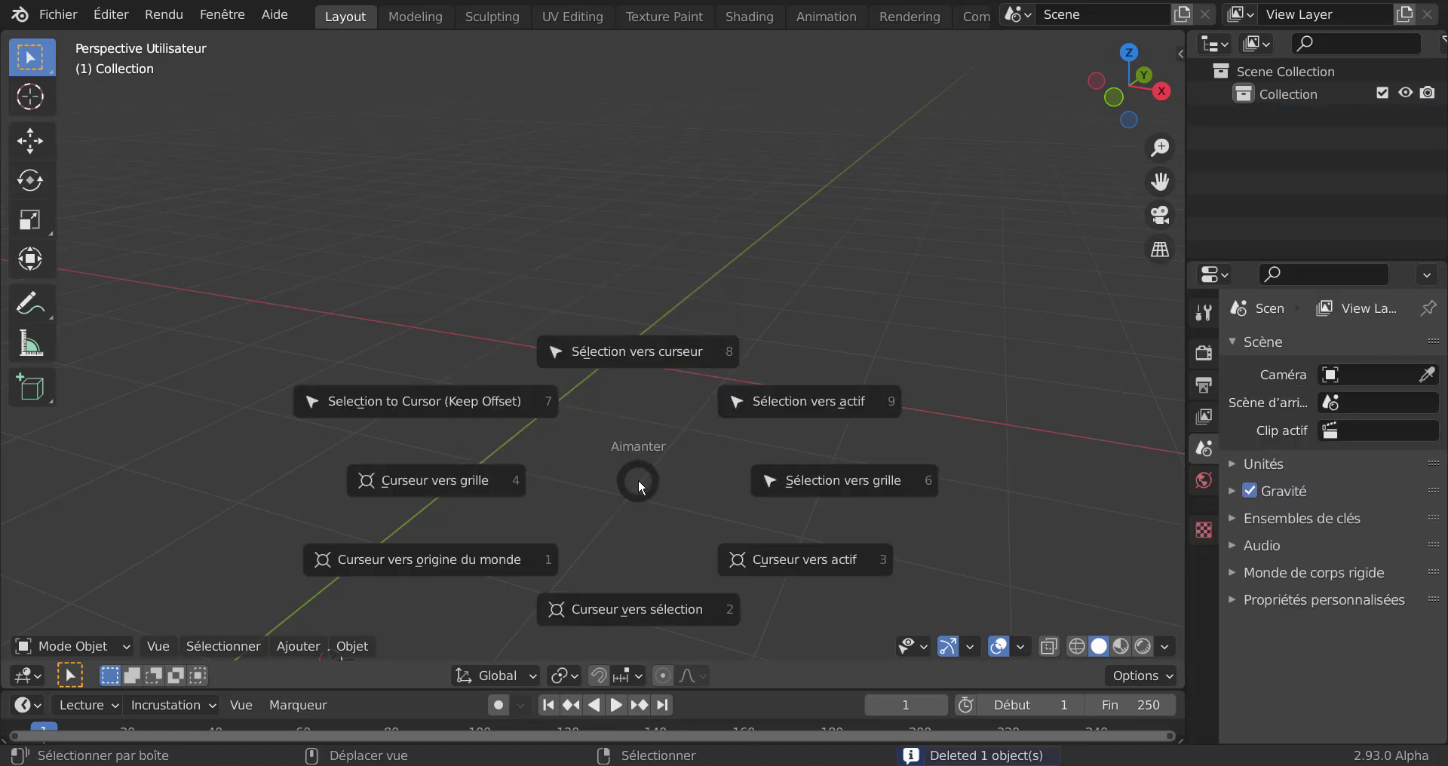
{"action": "left_click", "coordinate": [445, 565]}
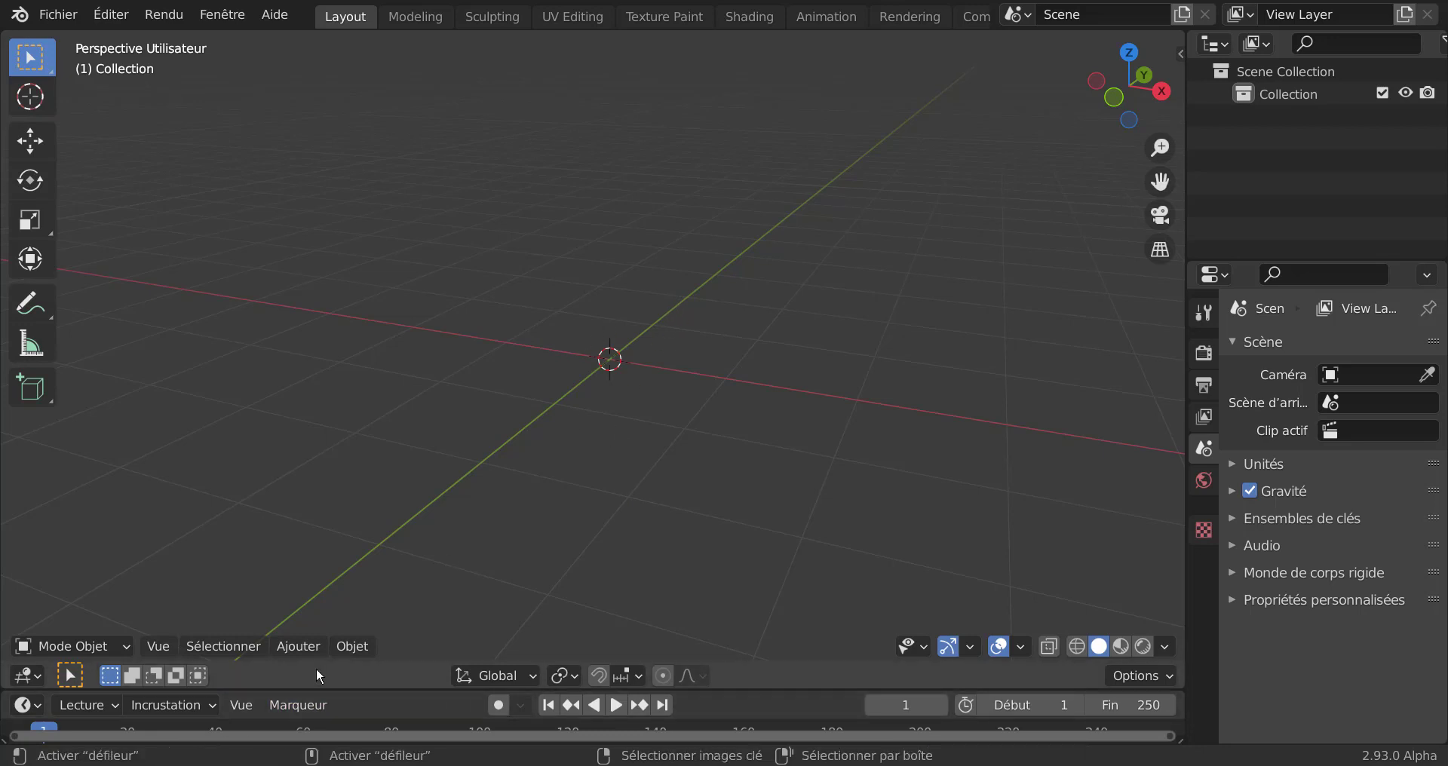
{"action": "left_click", "coordinate": [310, 647]}
{"action": "mouse_move", "coordinate": [317, 622]}
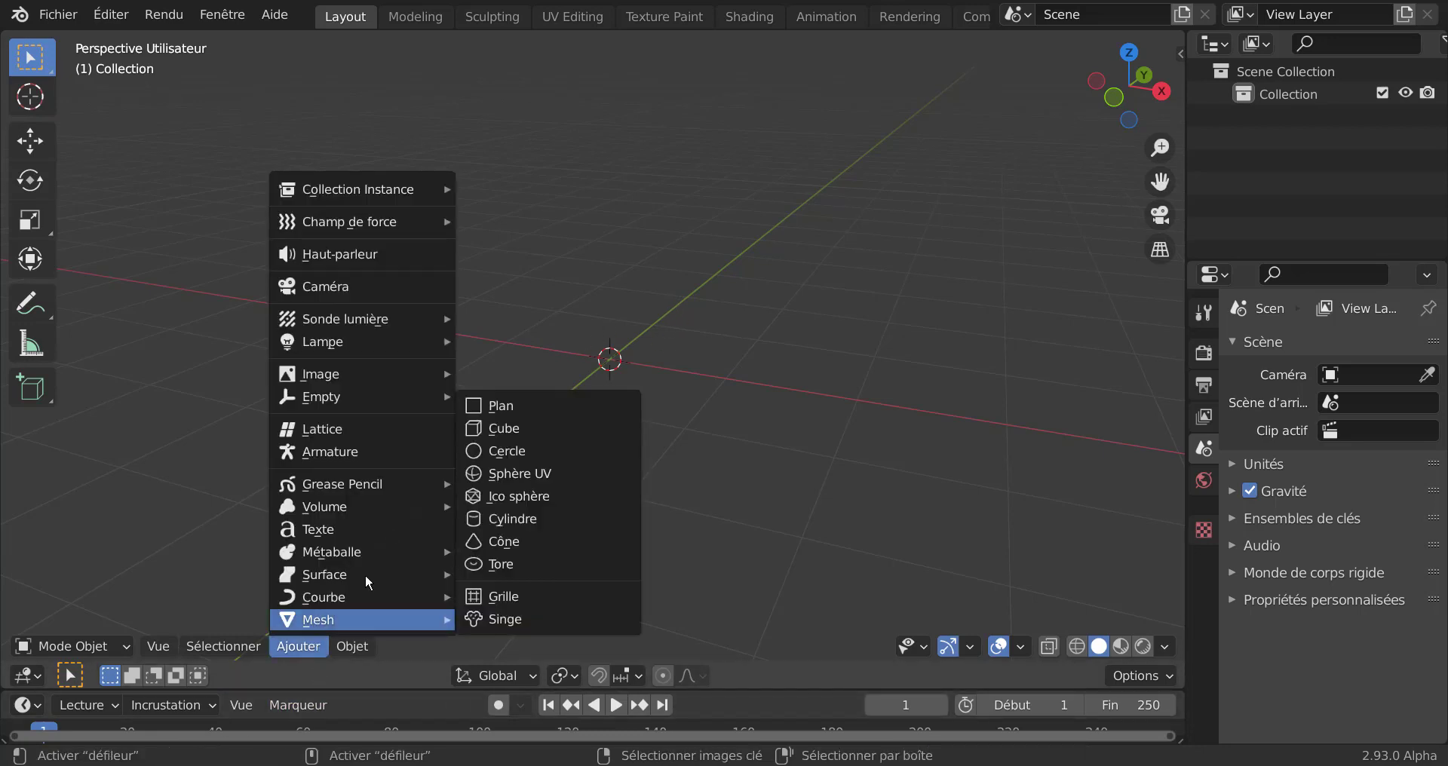
{"action": "left_click", "coordinate": [498, 428]}
{"action": "scroll", "coordinate": [738, 451], "scroll_direction": "down", "scroll_amount": 3}
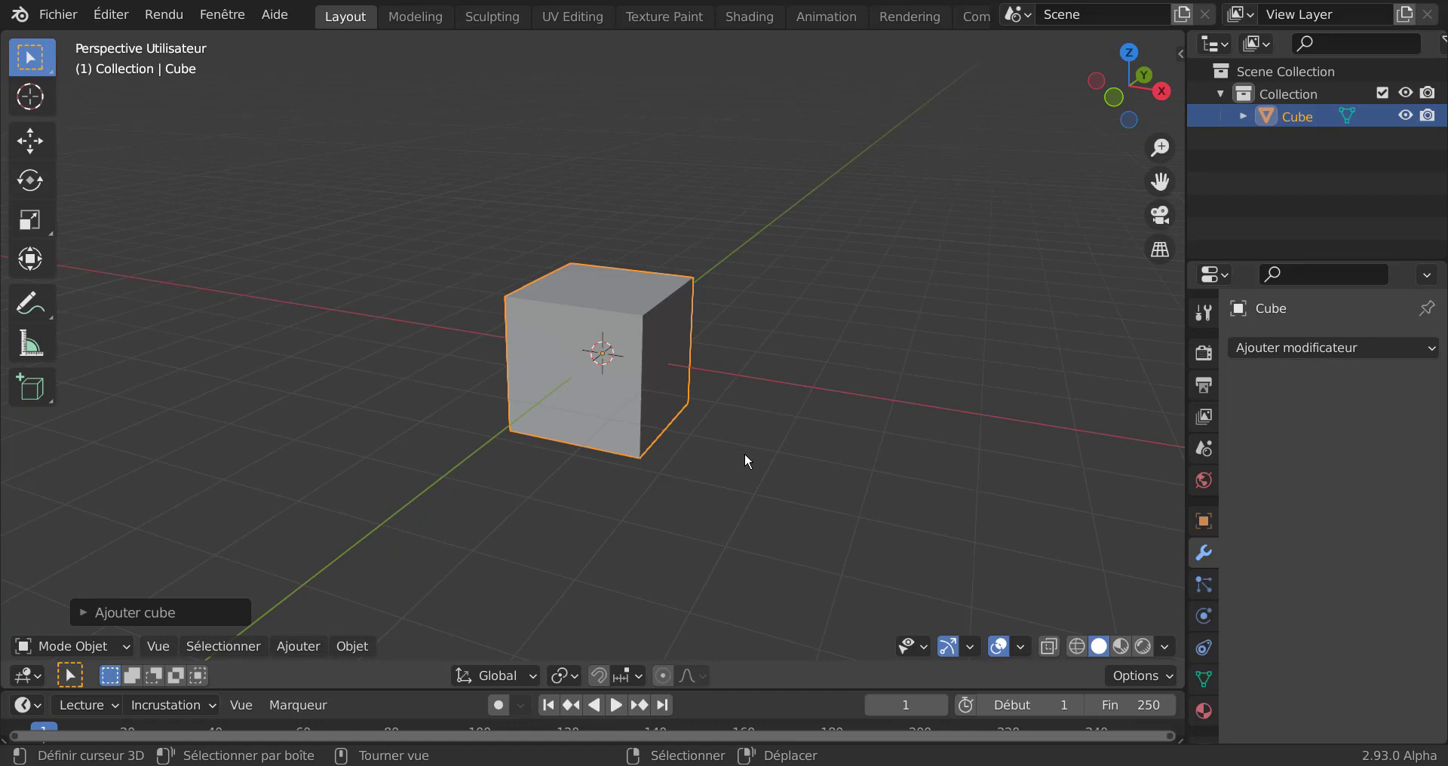
Duplicate the cube and place the overlapping copy about 1 m away in X, 0.93 m in Y and 1.17 m in Z
{"action": "key", "text": "shift+d"}
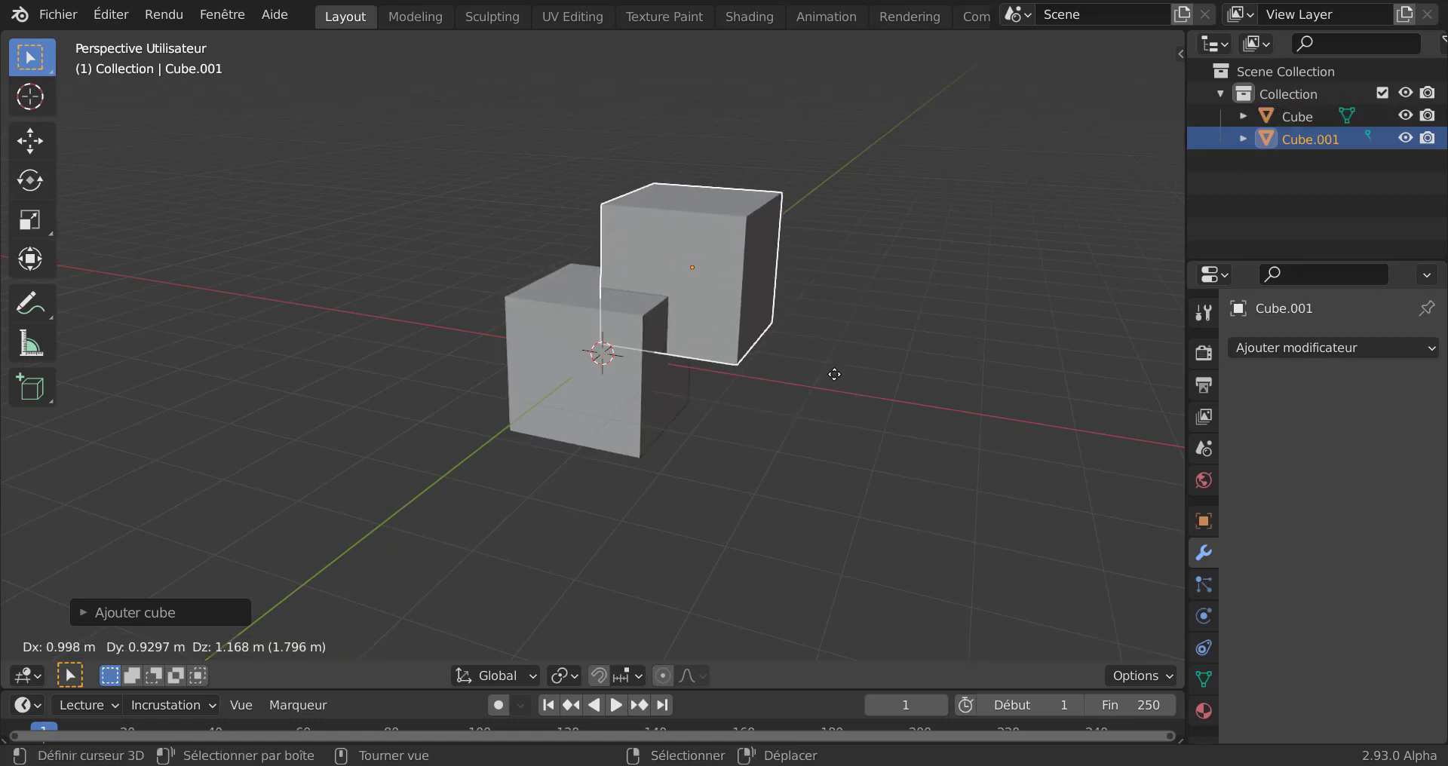
{"action": "left_click", "coordinate": [835, 375]}
{"action": "middle_click_drag", "start_coordinate": [835, 374], "coordinate": [696, 424]}
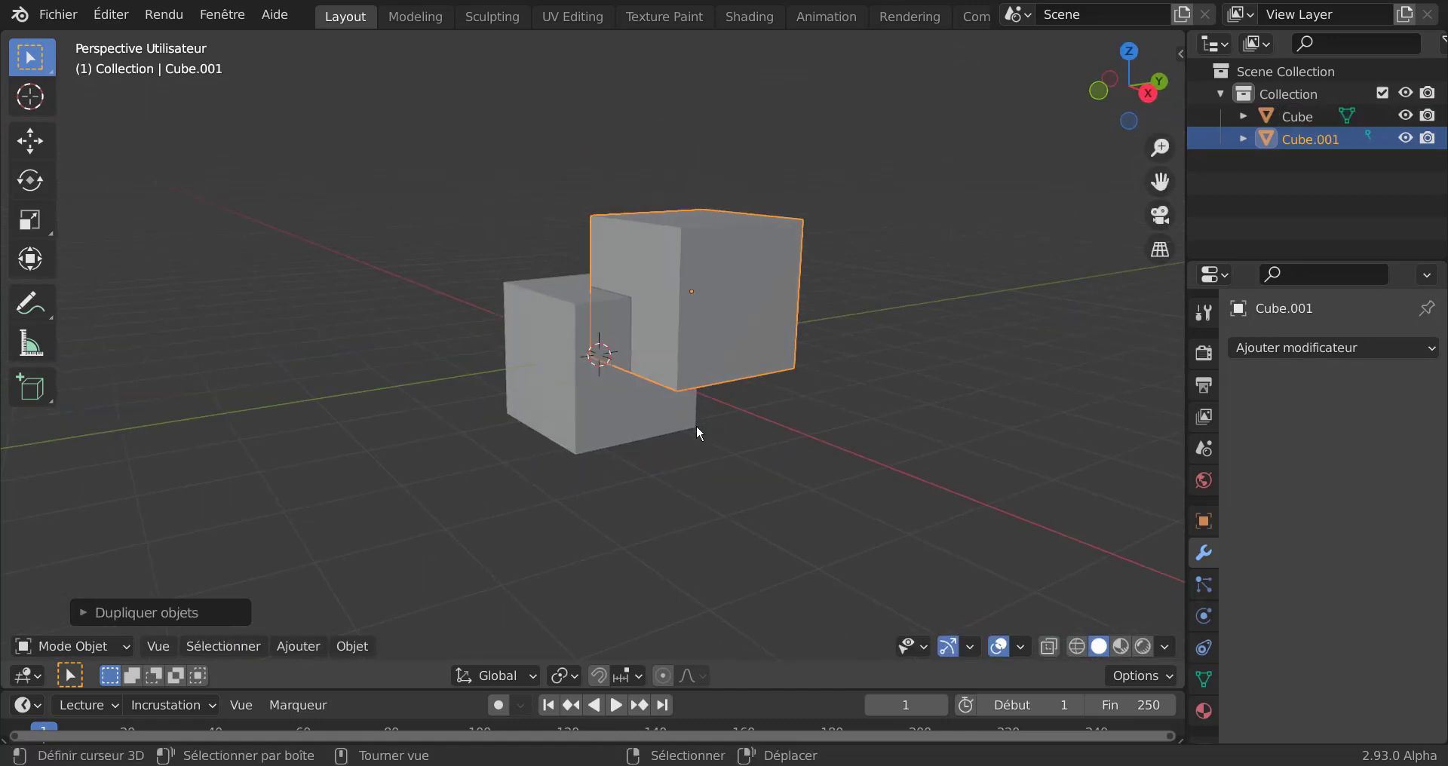
{"action": "scroll", "coordinate": [759, 252], "scroll_direction": "up", "scroll_amount": 2}
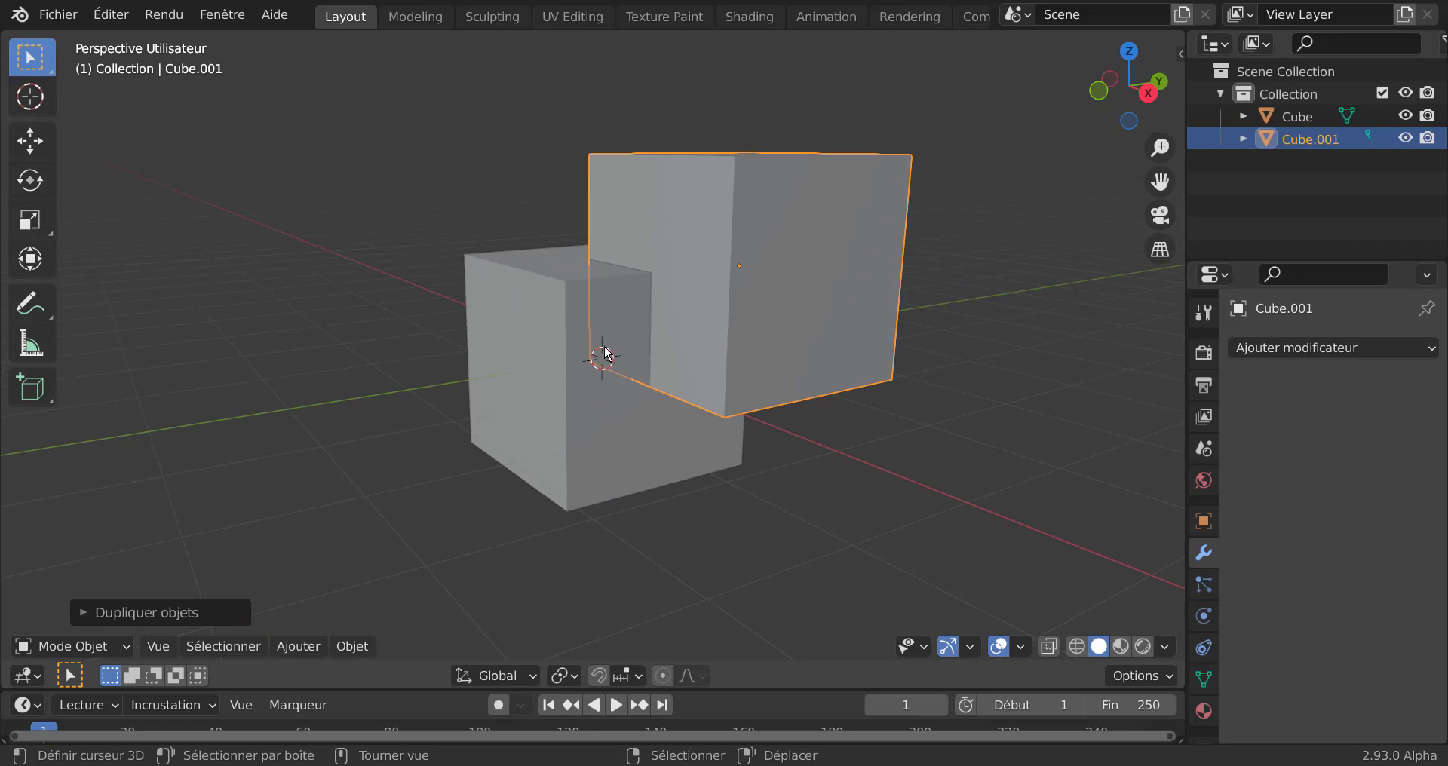
{"action": "middle_click_drag", "start_coordinate": [806, 251], "coordinate": [849, 391]}
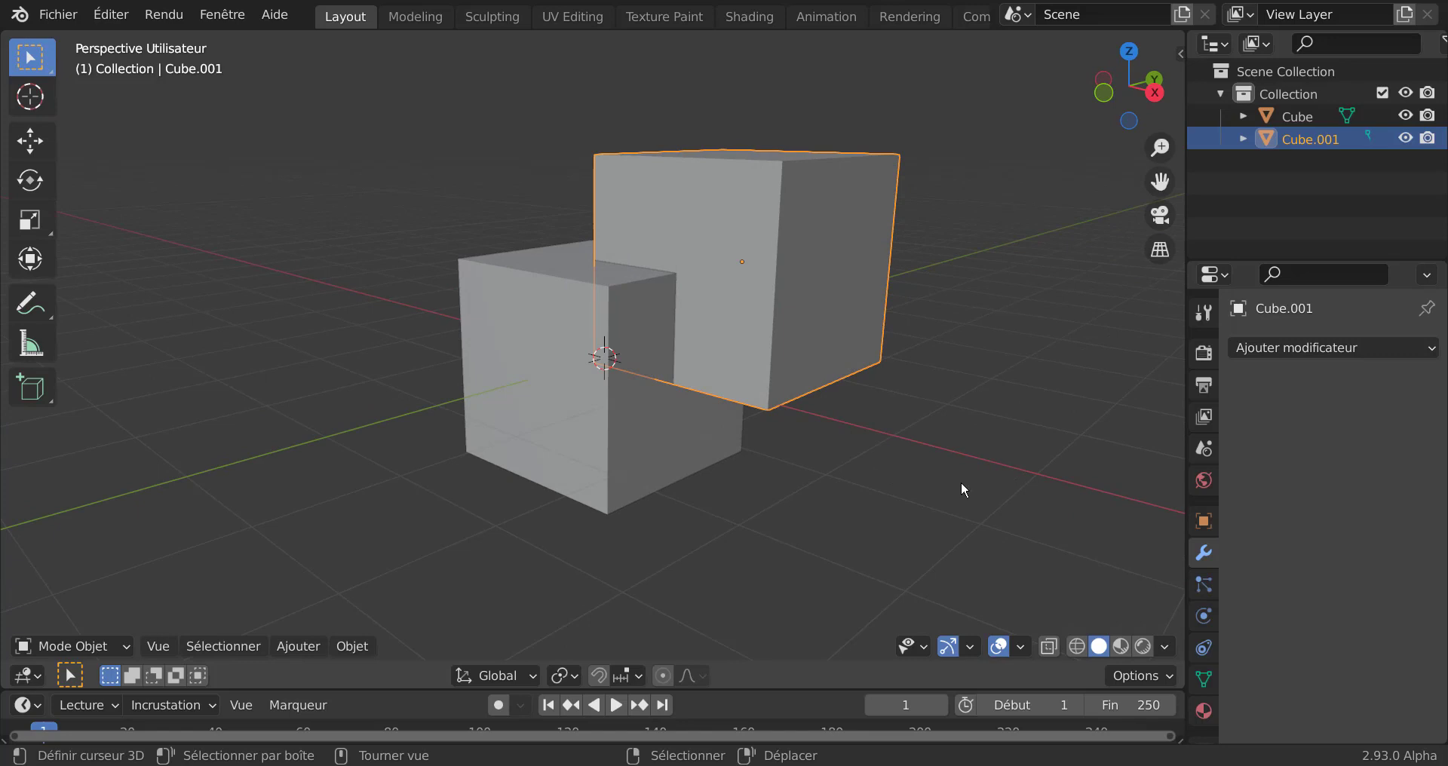
Subtract the duplicate cube from the original cube with Bool Tool's auto Difference, and inspect the cut-out corner
{"action": "key", "text": "shift+ctrl+b"}
{"action": "key", "text": "shift"}
{"action": "left_click", "coordinate": [637, 439], "text": "shift"}
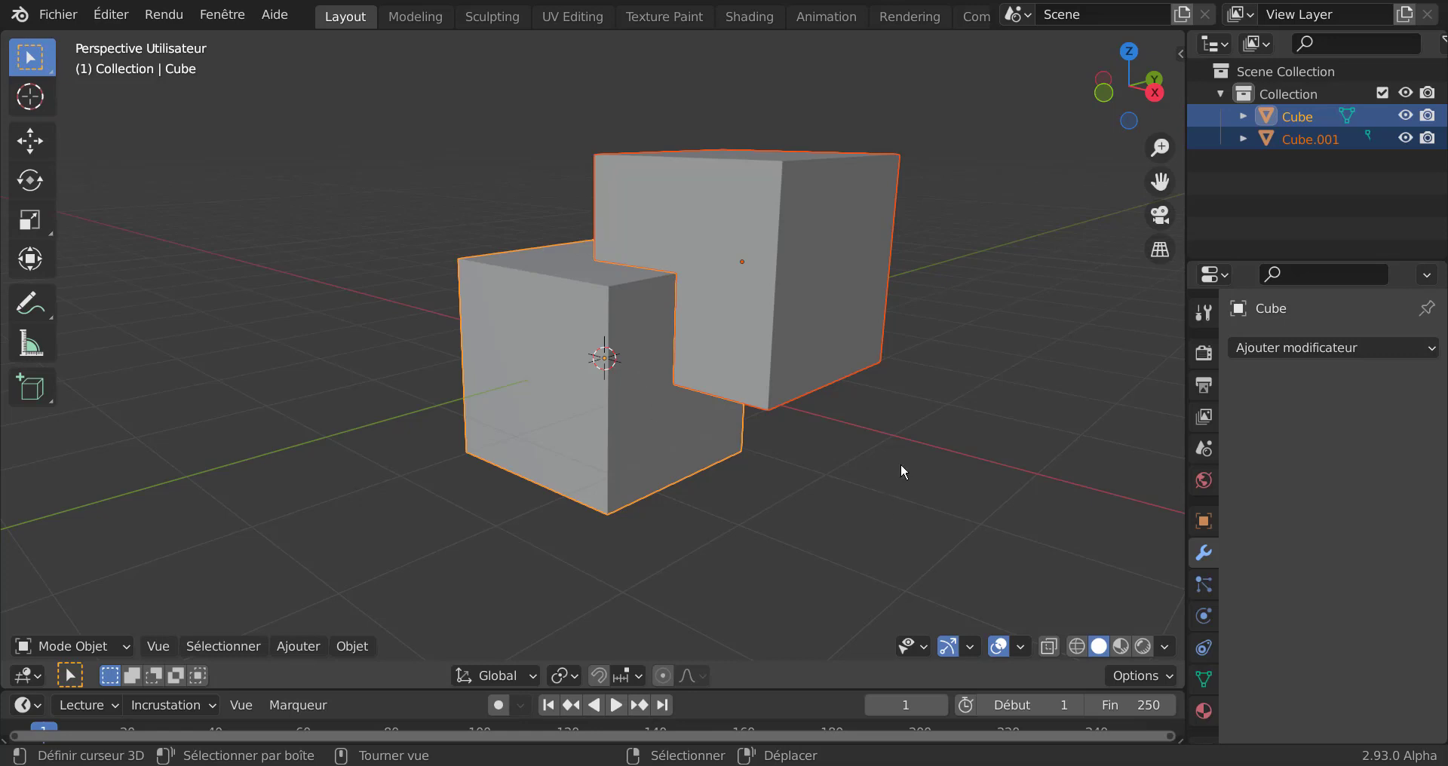
{"action": "key", "text": "ctrl+KP_Subtract"}
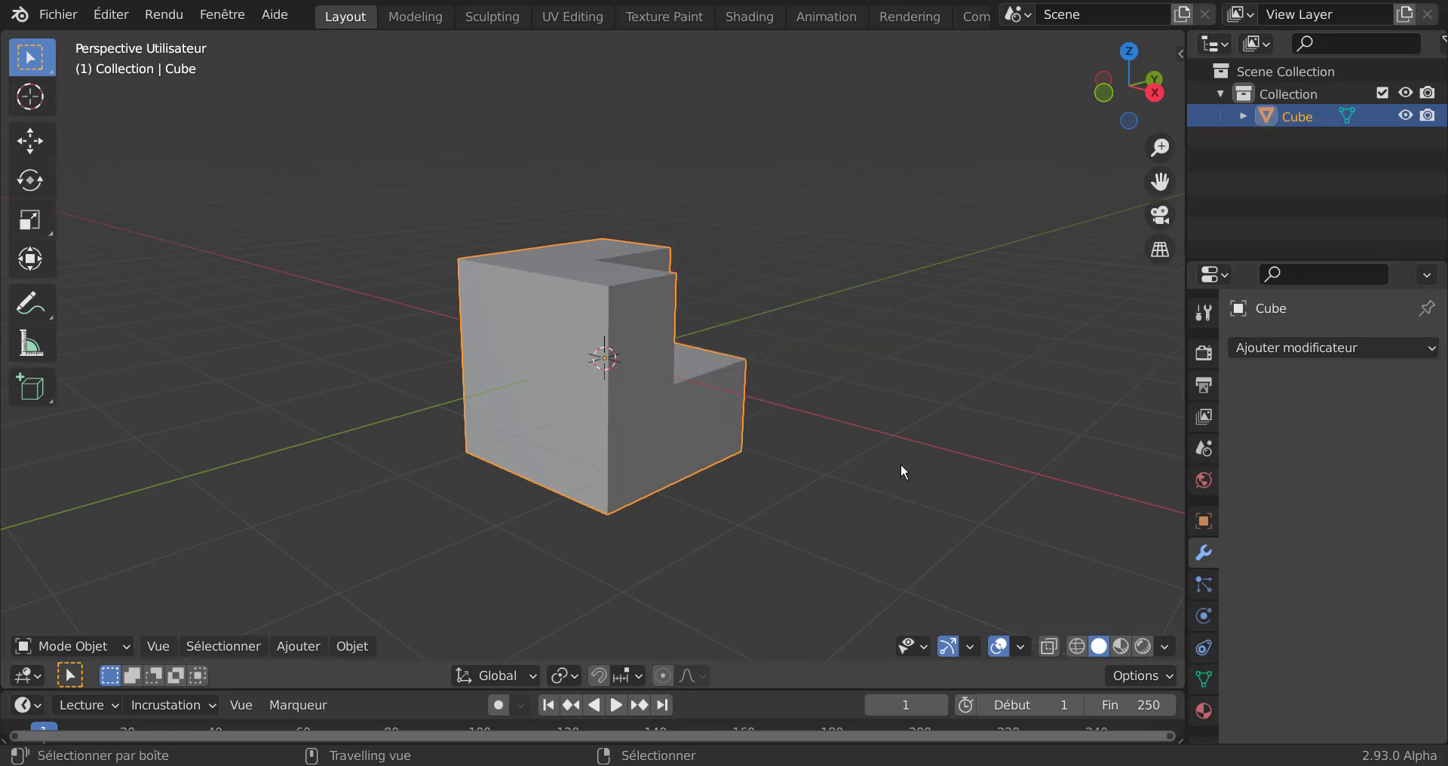
{"action": "middle_click_drag", "start_coordinate": [963, 383], "coordinate": [676, 459]}
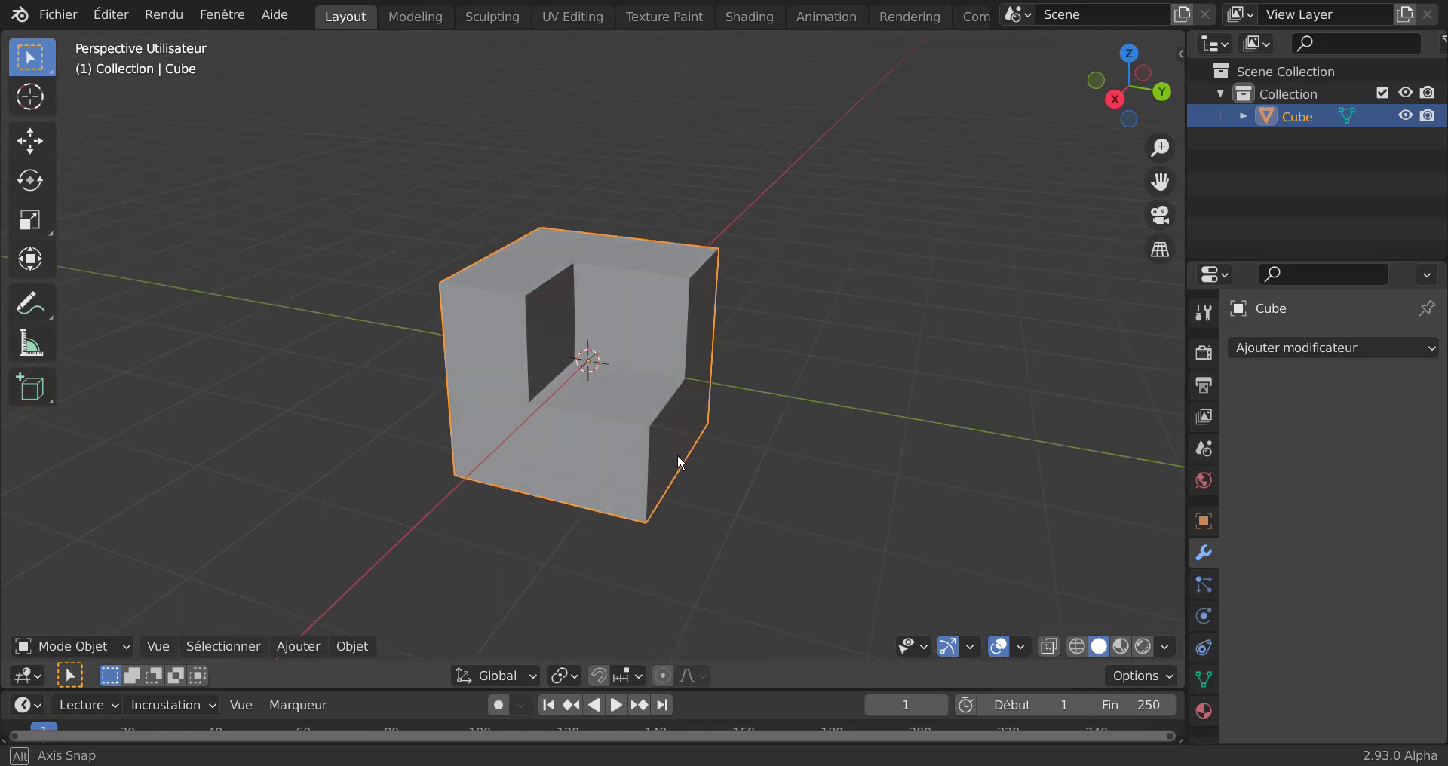
Undo the difference and merge the two overlapping cubes with Bool Tool's auto Union
{"action": "key", "text": "ctrl+z"}
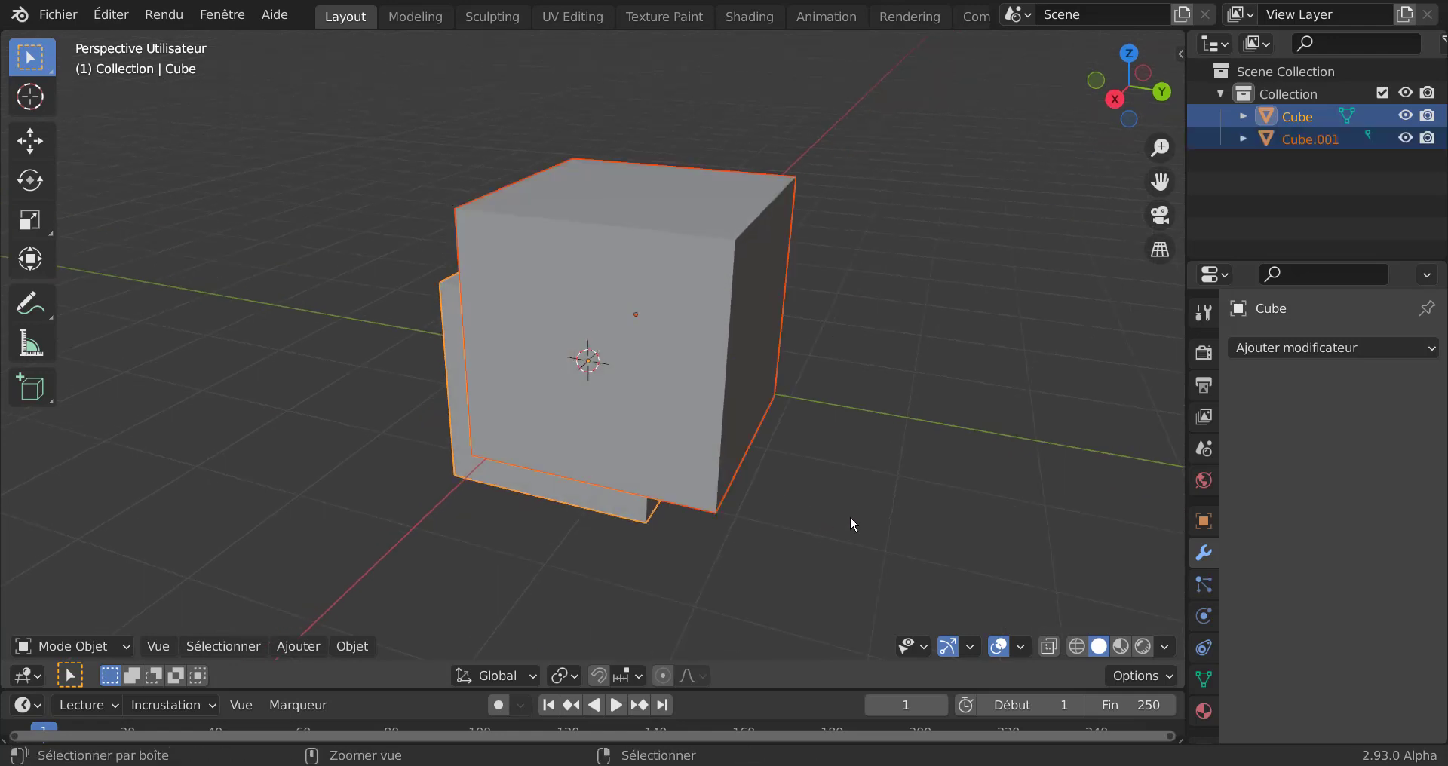
{"action": "middle_click_drag", "start_coordinate": [821, 516], "coordinate": [805, 500]}
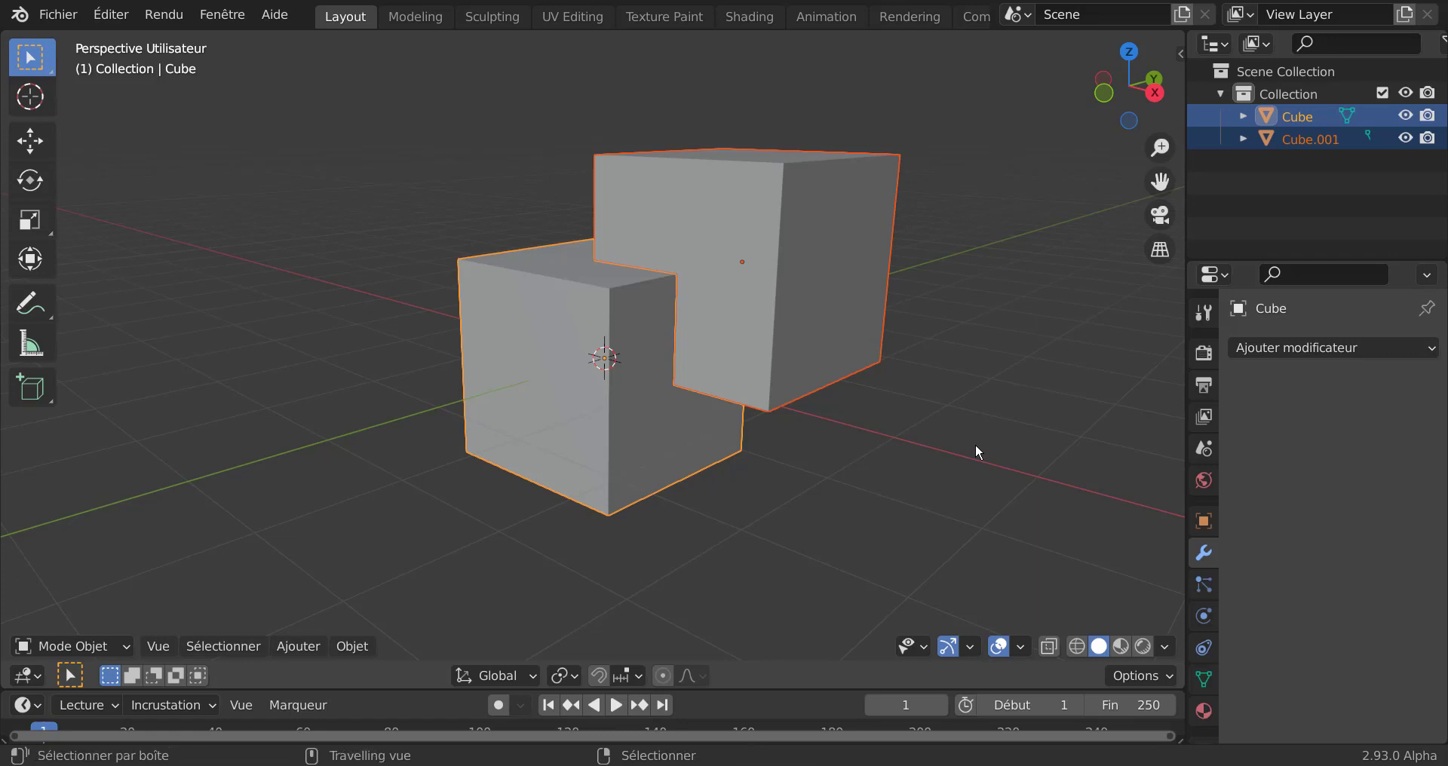
{"action": "key", "text": "ctrl+shift+z"}
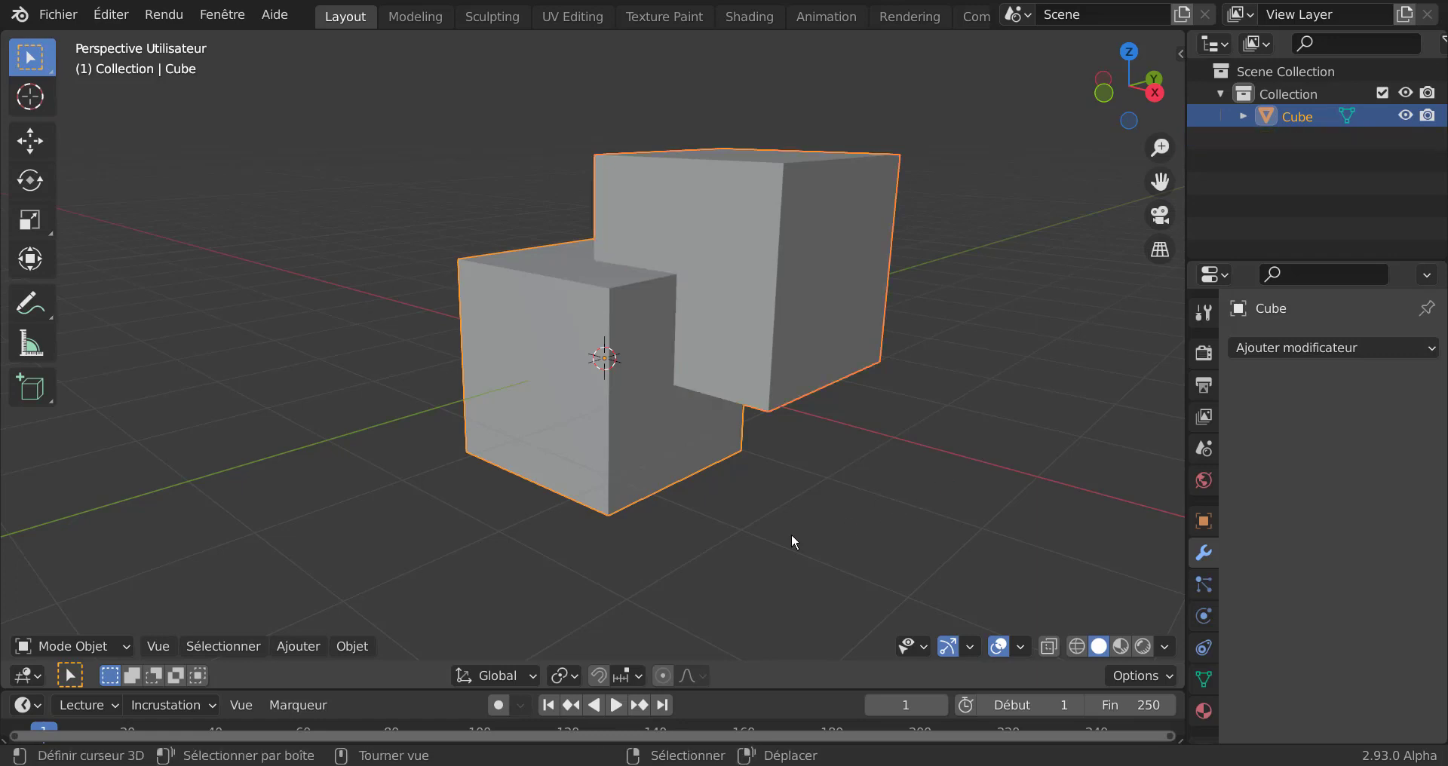
{"action": "key", "text": "g"}
{"action": "key", "text": "Escape"}
Put the merged cube in edit mode with vertex selection, and deselect the whole mesh
{"action": "key", "text": "Tab"}
{"action": "middle_click_drag", "start_coordinate": [715, 352], "coordinate": [622, 320]}
{"action": "scroll", "coordinate": [764, 265], "scroll_direction": "up", "scroll_amount": 3}
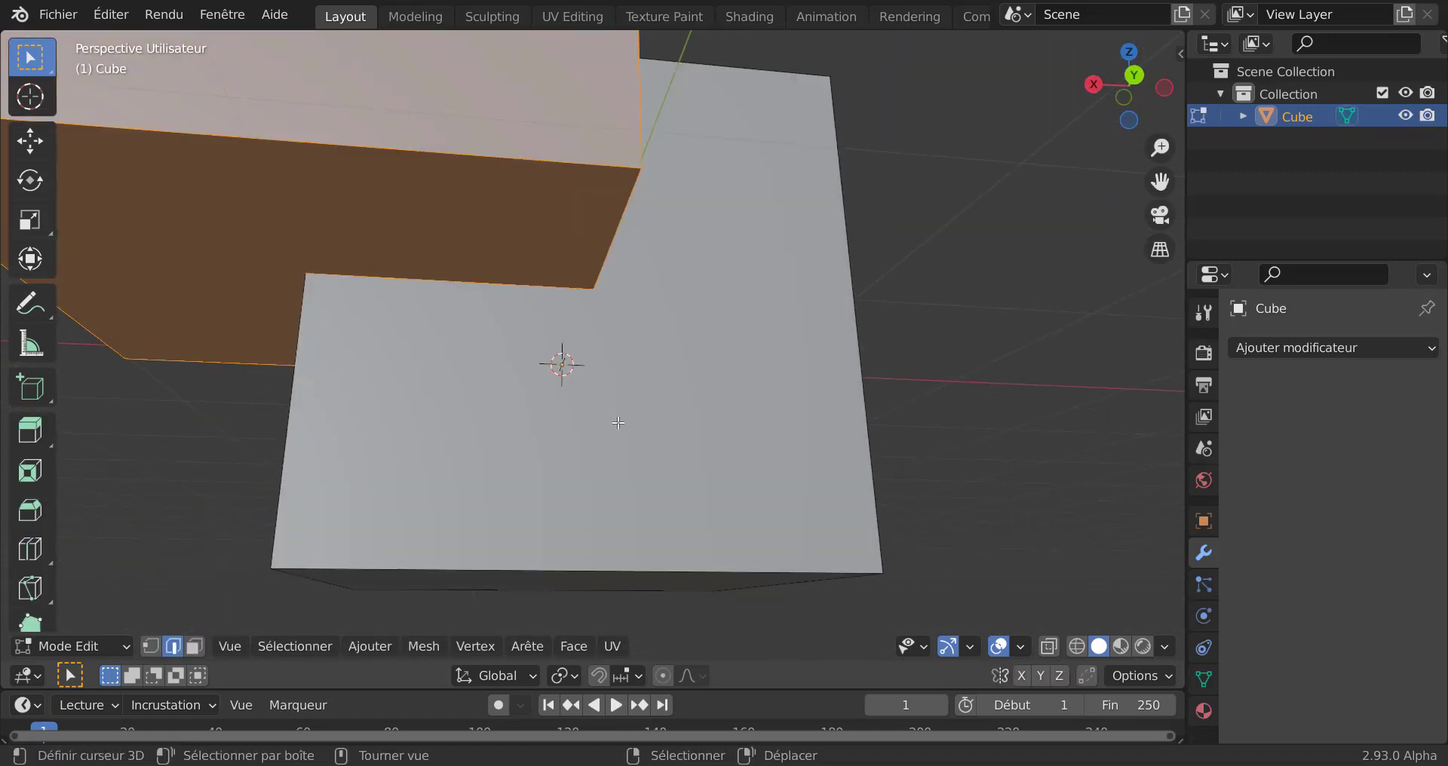
{"action": "key", "text": "Tab"}
{"action": "key", "text": "Tab"}
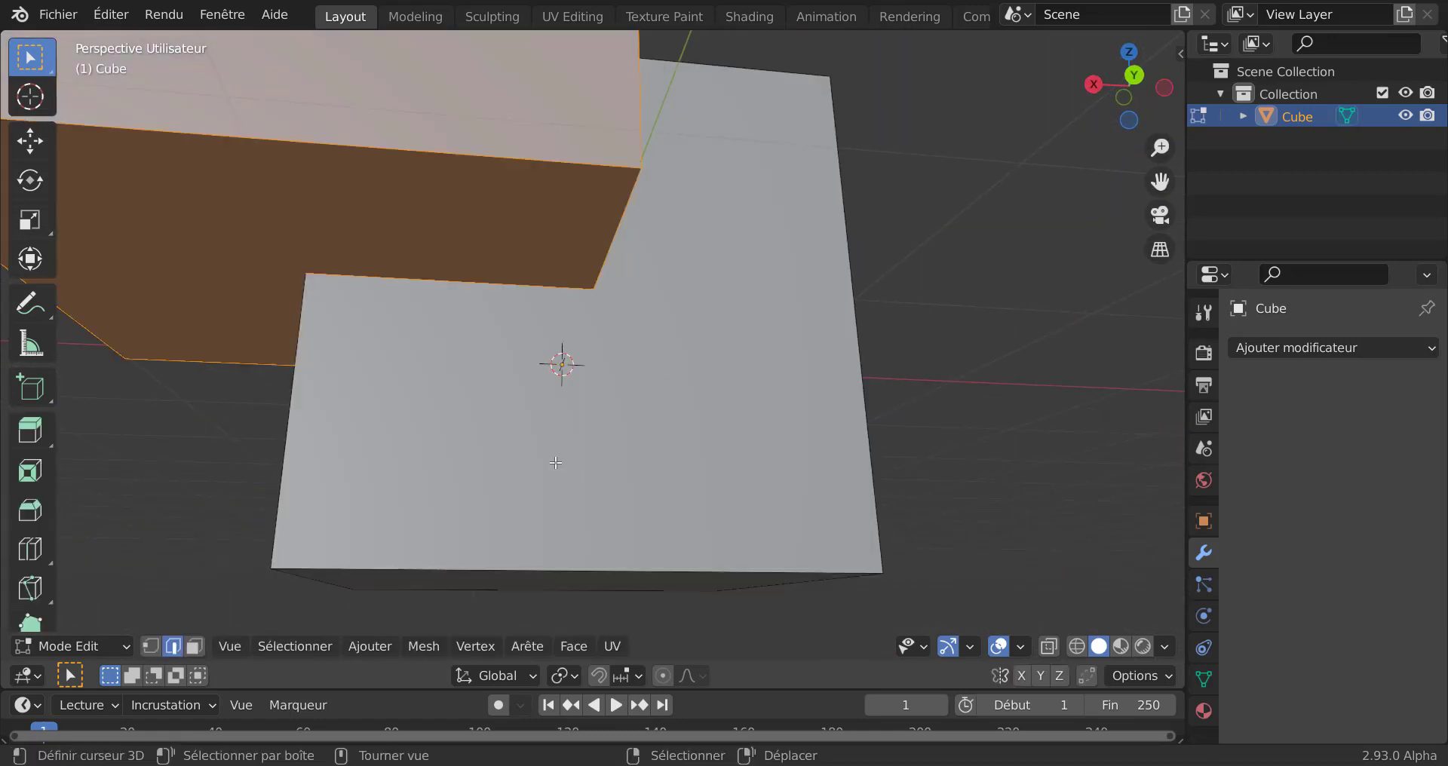
{"action": "left_click", "coordinate": [151, 646]}
{"action": "middle_click_drag", "start_coordinate": [453, 453], "coordinate": [559, 549]}
{"action": "key", "text": "alt+a"}
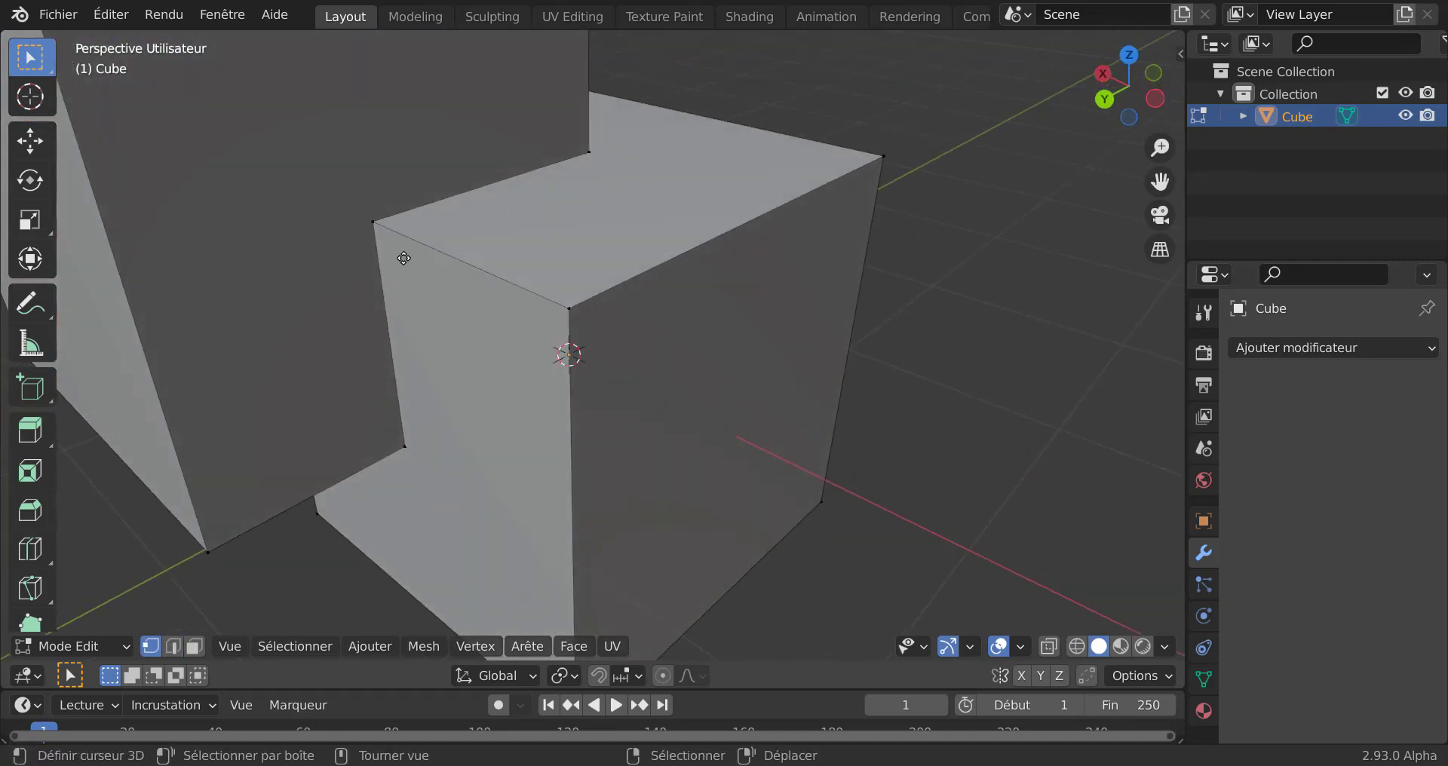
Examine the merged mesh's vertices and edges where the two cubes meet
{"action": "mouse_move", "coordinate": [404, 258]}
{"action": "right_mouse_down"}
{"action": "mouse_move", "coordinate": [469, 291]}
{"action": "mouse_move", "coordinate": [403, 270]}
{"action": "right_mouse_up"}
{"action": "right_click", "coordinate": [415, 325]}
{"action": "middle_click_drag", "start_coordinate": [460, 343], "coordinate": [553, 350]}
{"action": "right_click_drag", "start_coordinate": [491, 277], "coordinate": [682, 290]}
{"action": "right_click", "coordinate": [682, 289]}
{"action": "middle_click_drag", "start_coordinate": [498, 326], "coordinate": [578, 268]}
{"action": "scroll", "coordinate": [657, 362], "scroll_direction": "down", "scroll_amount": 5}
{"action": "middle_click_drag", "start_coordinate": [668, 369], "coordinate": [781, 358]}
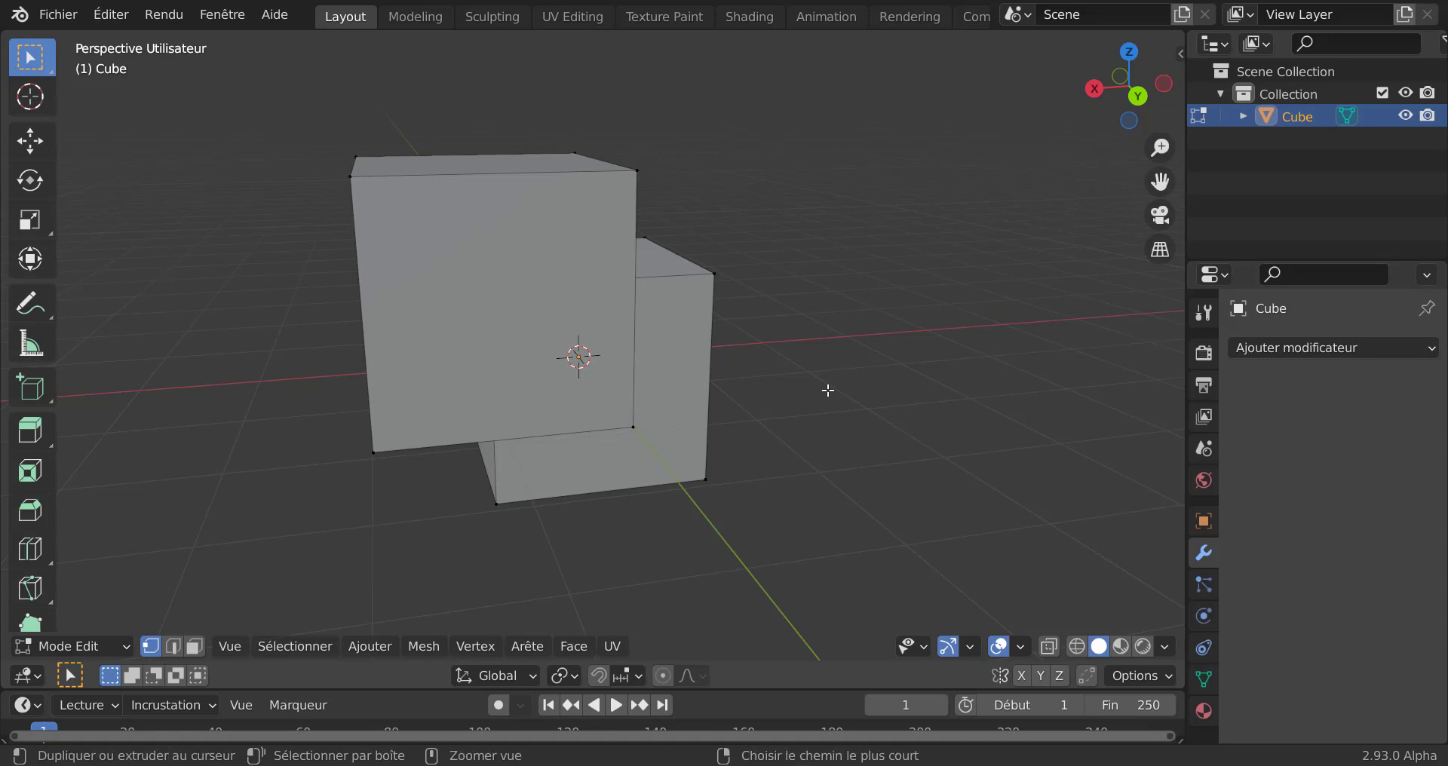
Undo the edit-mode changes and the union back to two separate cubes, and test-move the duplicate without keeping the move
{"action": "key", "text": "ctrl+z"}
{"action": "key", "text": "ctrl+z"}
{"action": "key", "text": "ctrl+z"}
{"action": "key", "text": "ctrl+z"}
{"action": "key", "text": "ctrl+z"}
{"action": "key", "text": "ctrl+z"}
{"action": "key", "text": "ctrl+z"}
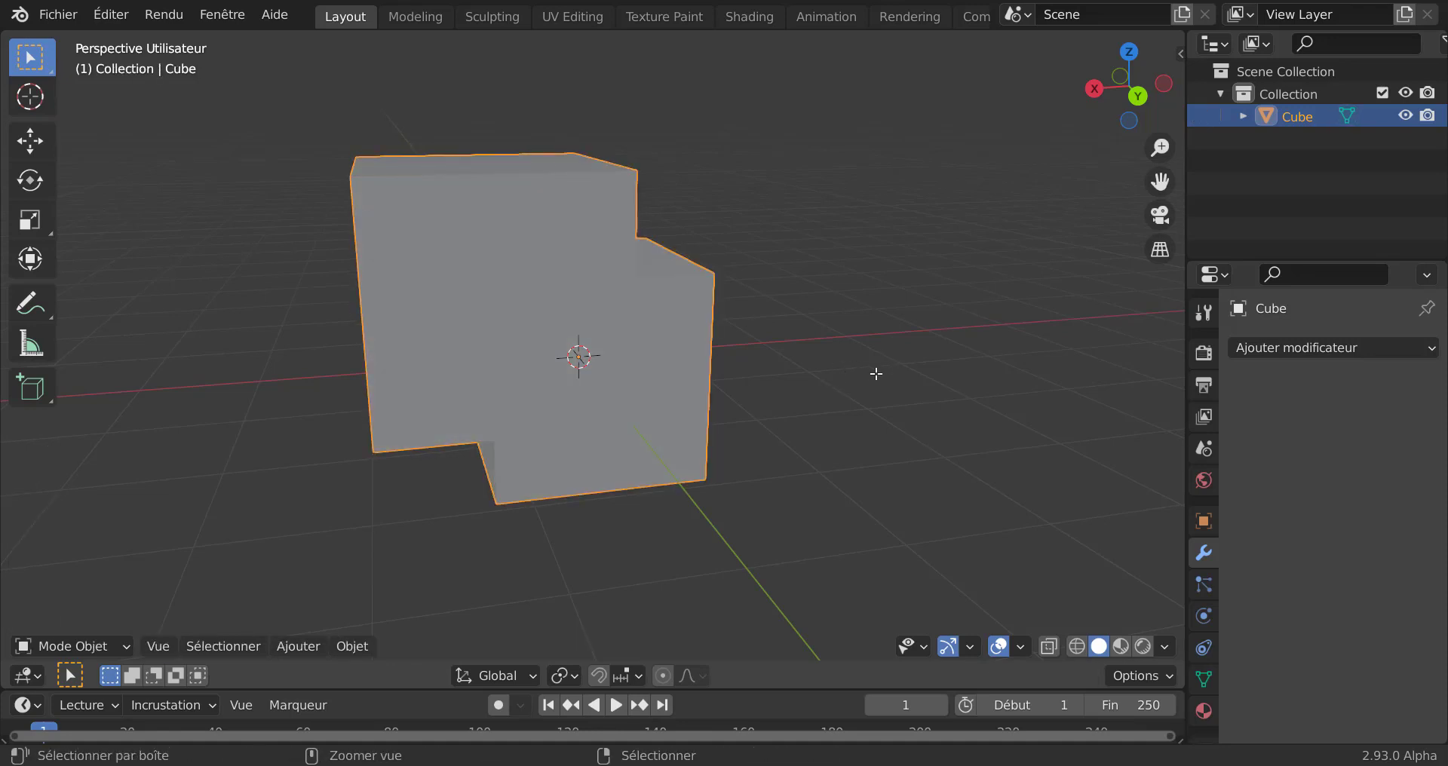
{"action": "middle_click_drag", "start_coordinate": [557, 324], "coordinate": [925, 310]}
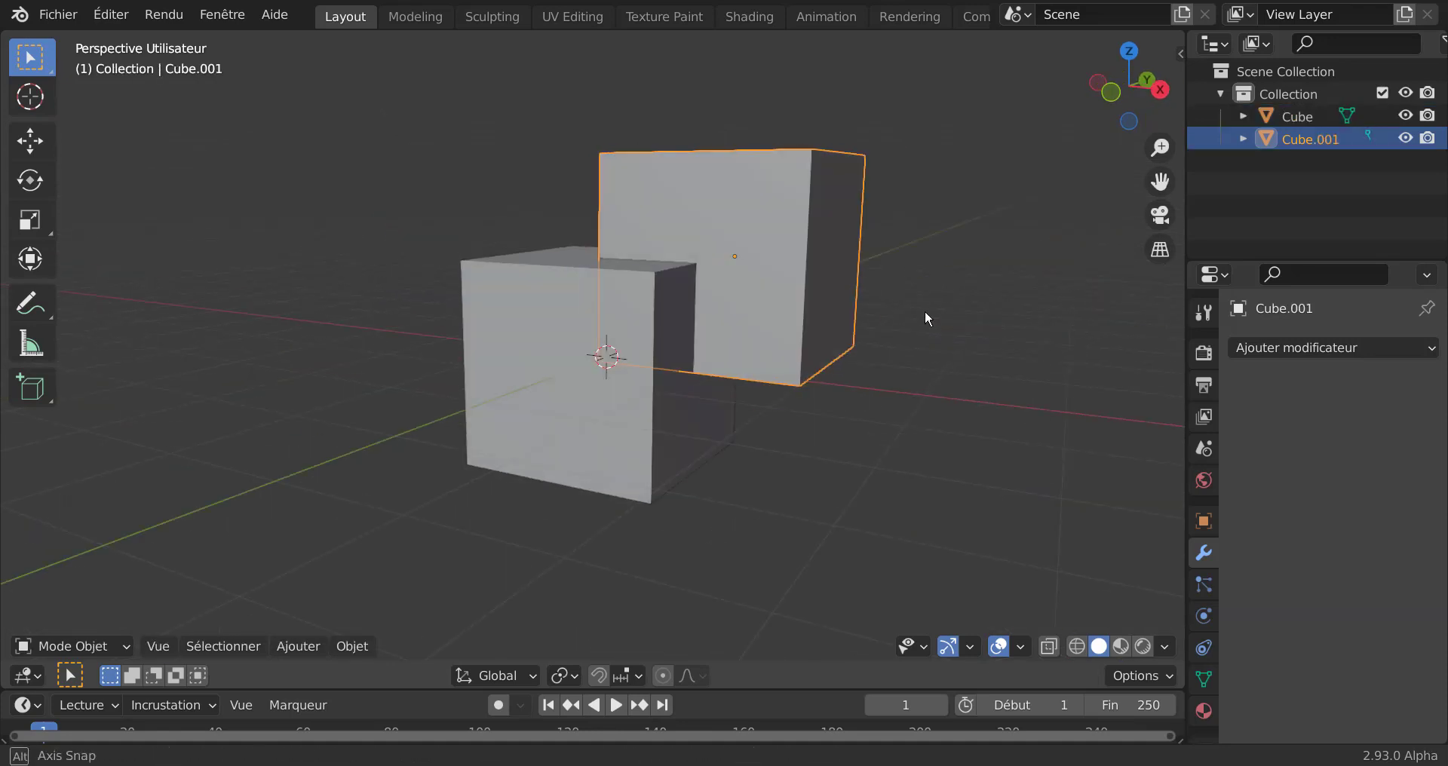
{"action": "key", "text": "g"}
{"action": "key", "text": "Escape"}
{"action": "middle_click_drag", "start_coordinate": [948, 354], "coordinate": [802, 424]}
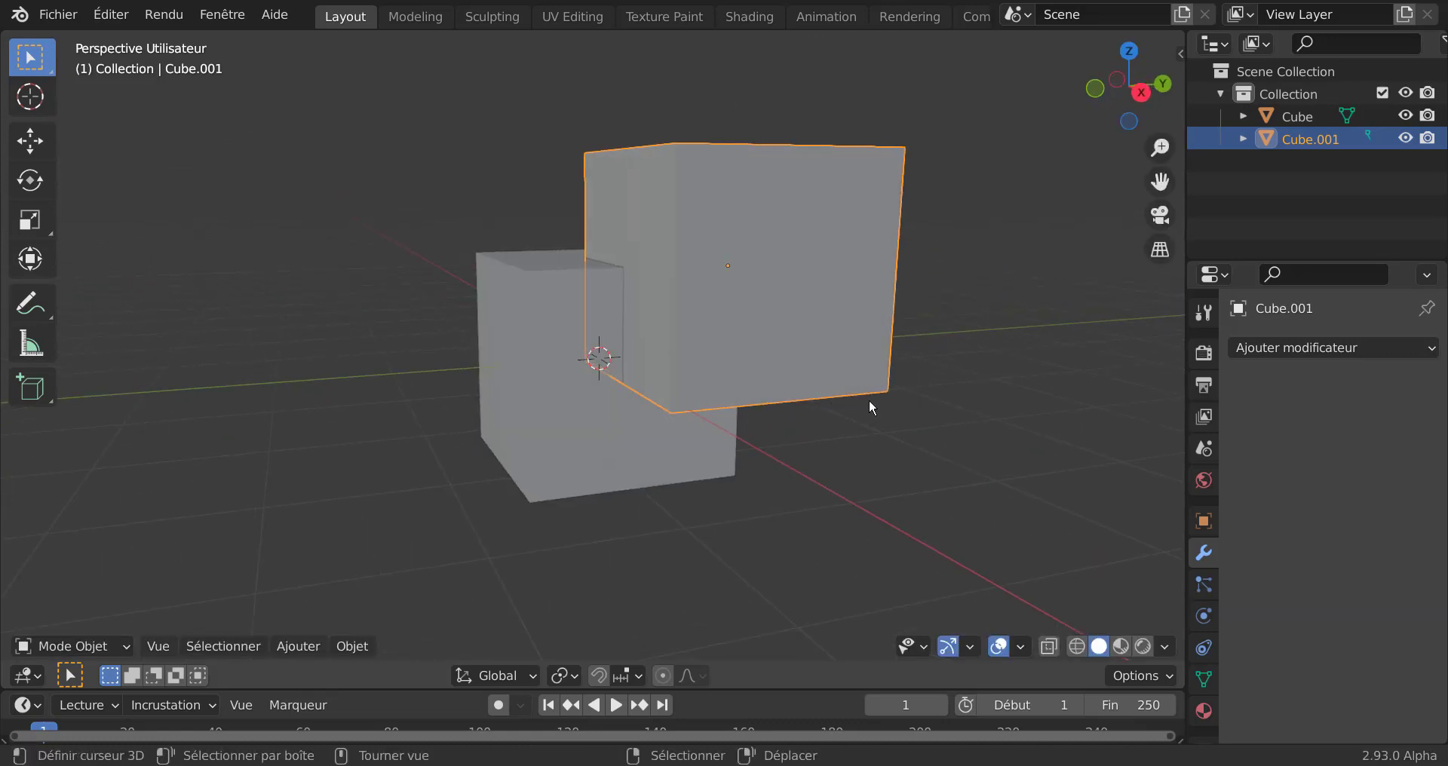
{"action": "middle_click_drag", "start_coordinate": [765, 351], "coordinate": [880, 359]}
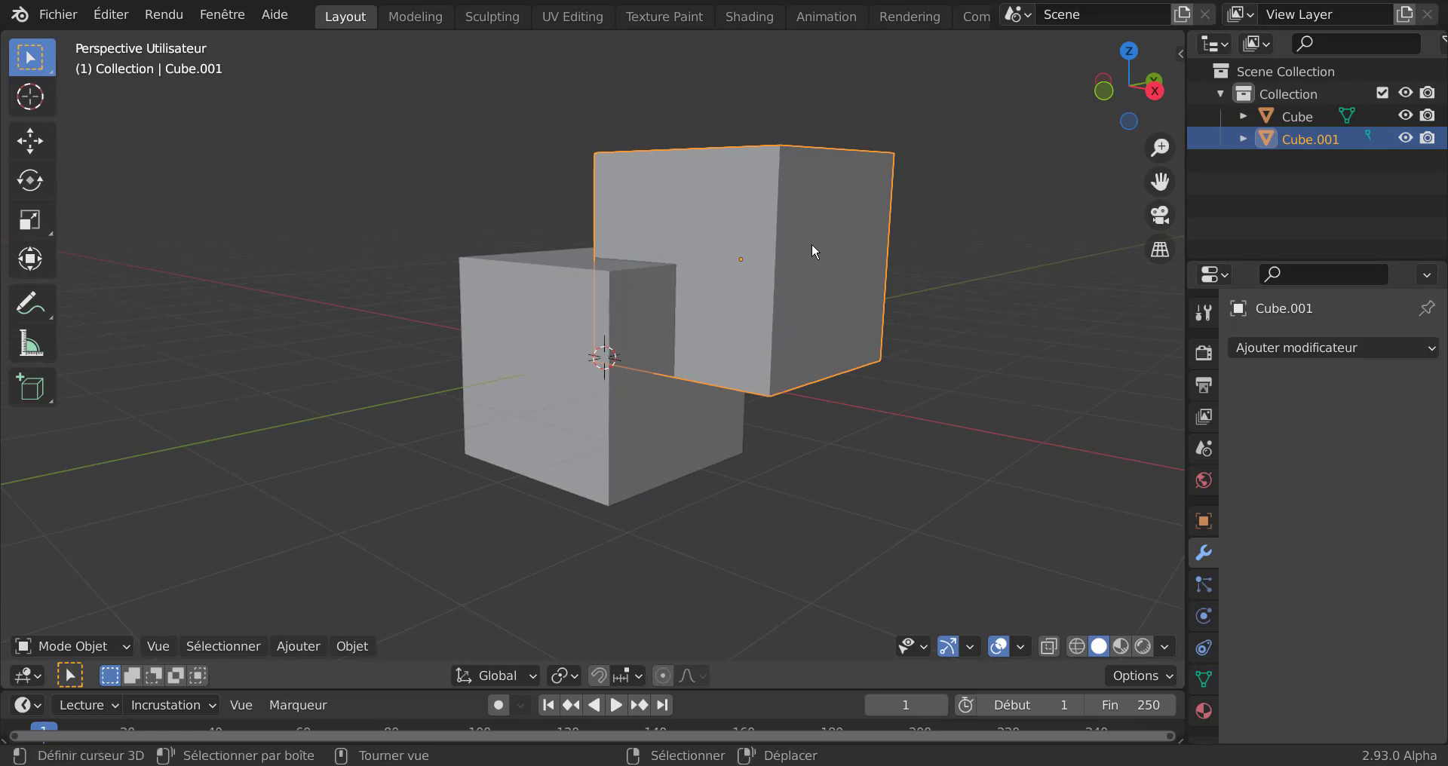
Intersect the original cube with the duplicate using Bool Tool's auto Intersect, and undo the operation
{"action": "left_click", "coordinate": [627, 403], "text": "shift"}
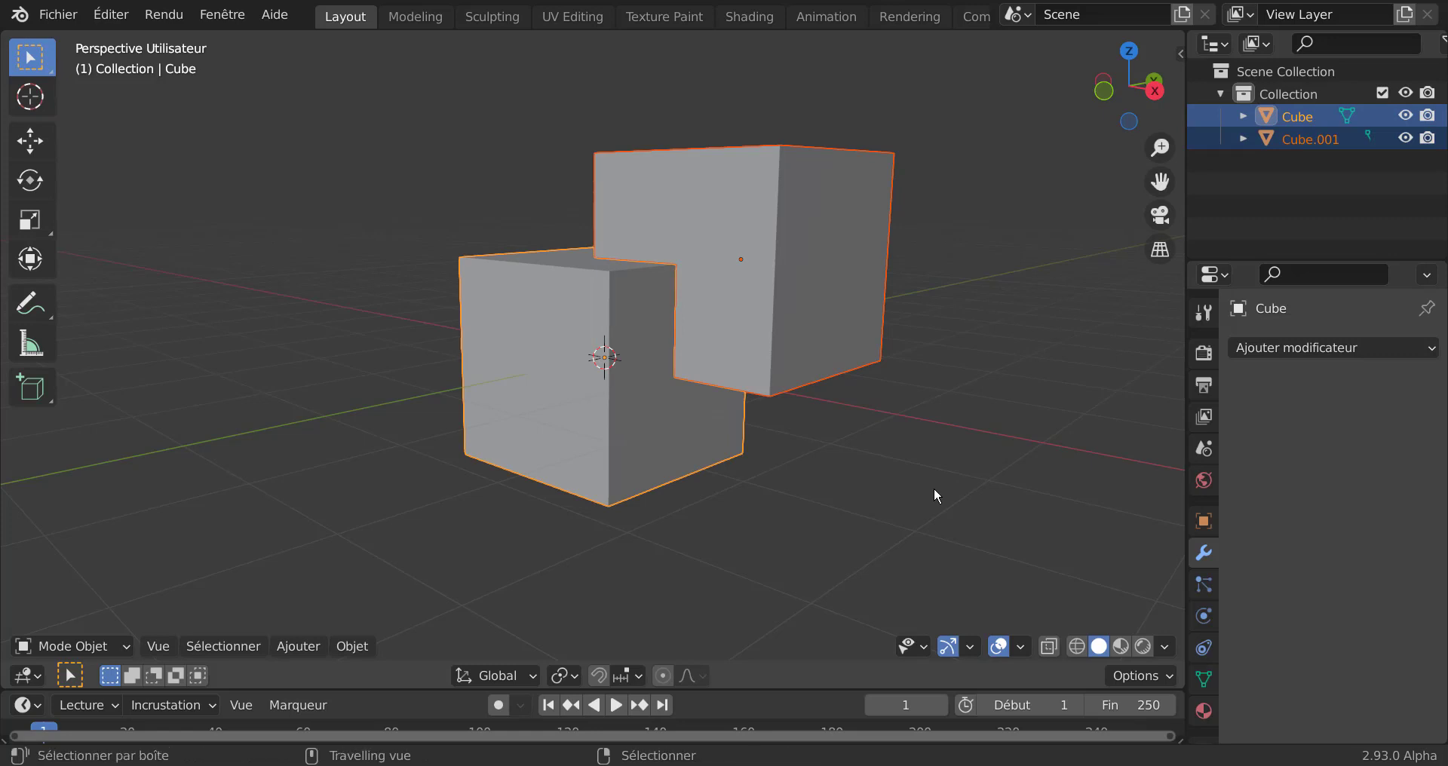
{"action": "key", "text": "ctrl+shift+KP_Multiply"}
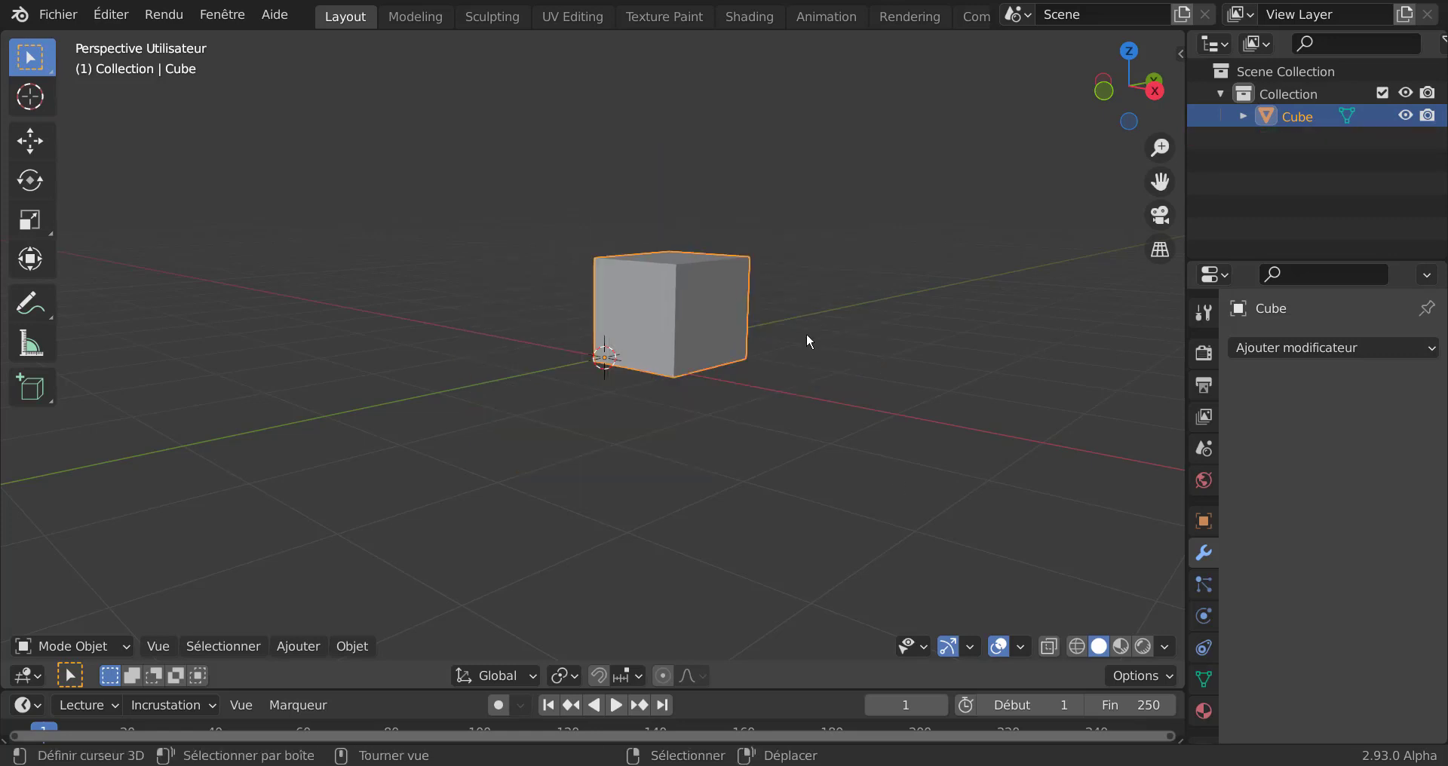
{"action": "scroll", "coordinate": [794, 350], "scroll_direction": "up", "scroll_amount": 3}
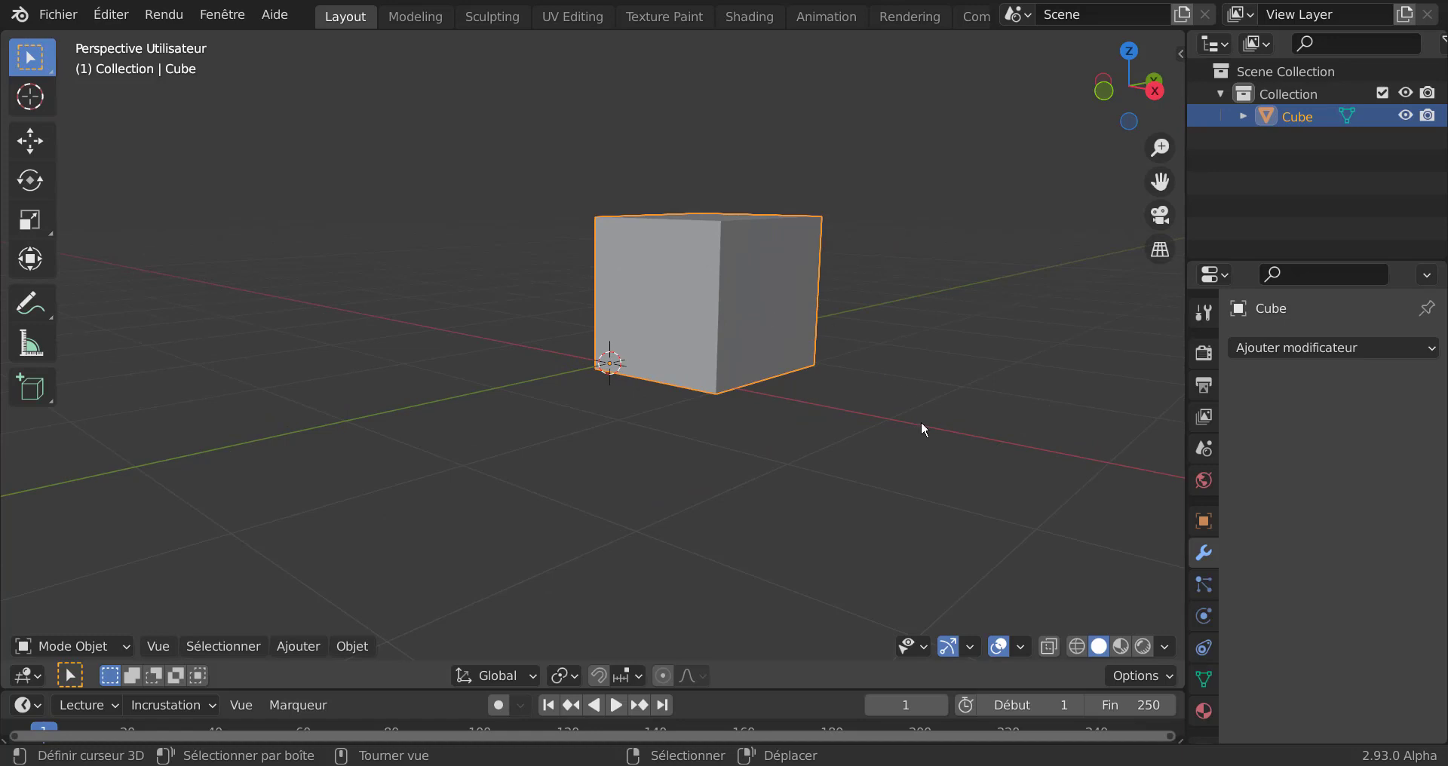
{"action": "key", "text": "ctrl+z"}
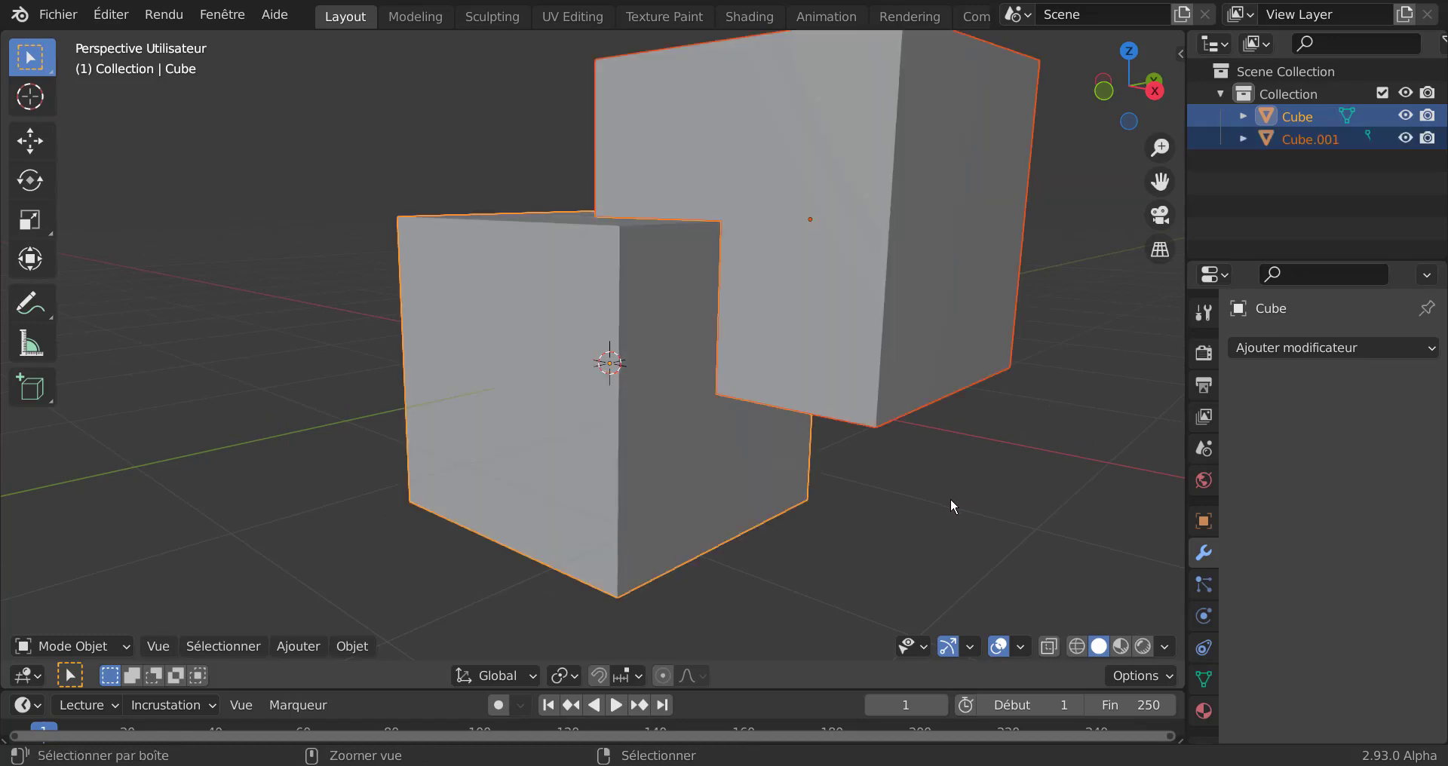
Repeat the auto Intersect on the two cubes from a closer view, and undo it again
{"action": "middle_click_drag", "start_coordinate": [868, 457], "coordinate": [825, 408]}
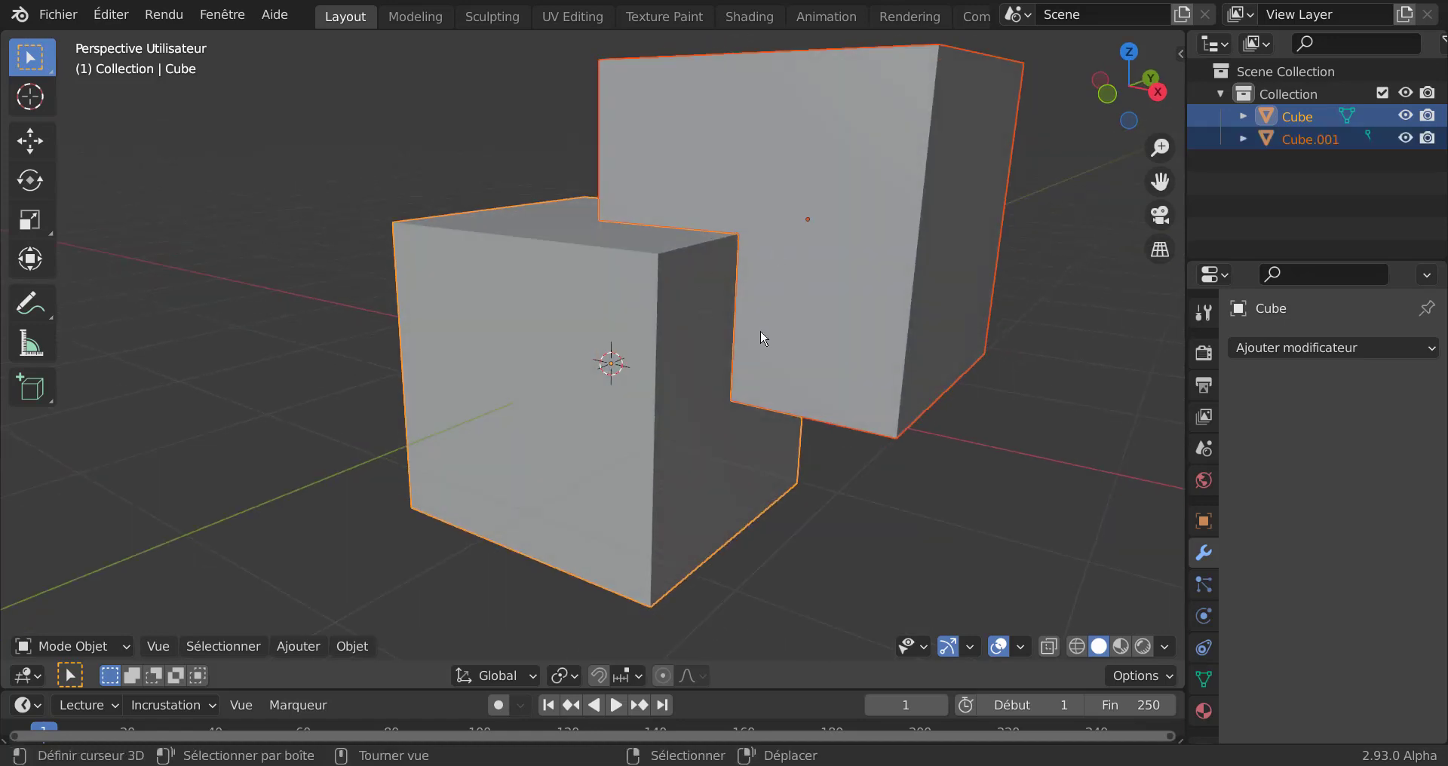
{"action": "middle_click_drag", "start_coordinate": [762, 338], "coordinate": [662, 353]}
{"action": "scroll", "coordinate": [662, 353], "scroll_direction": "up", "scroll_amount": 3}
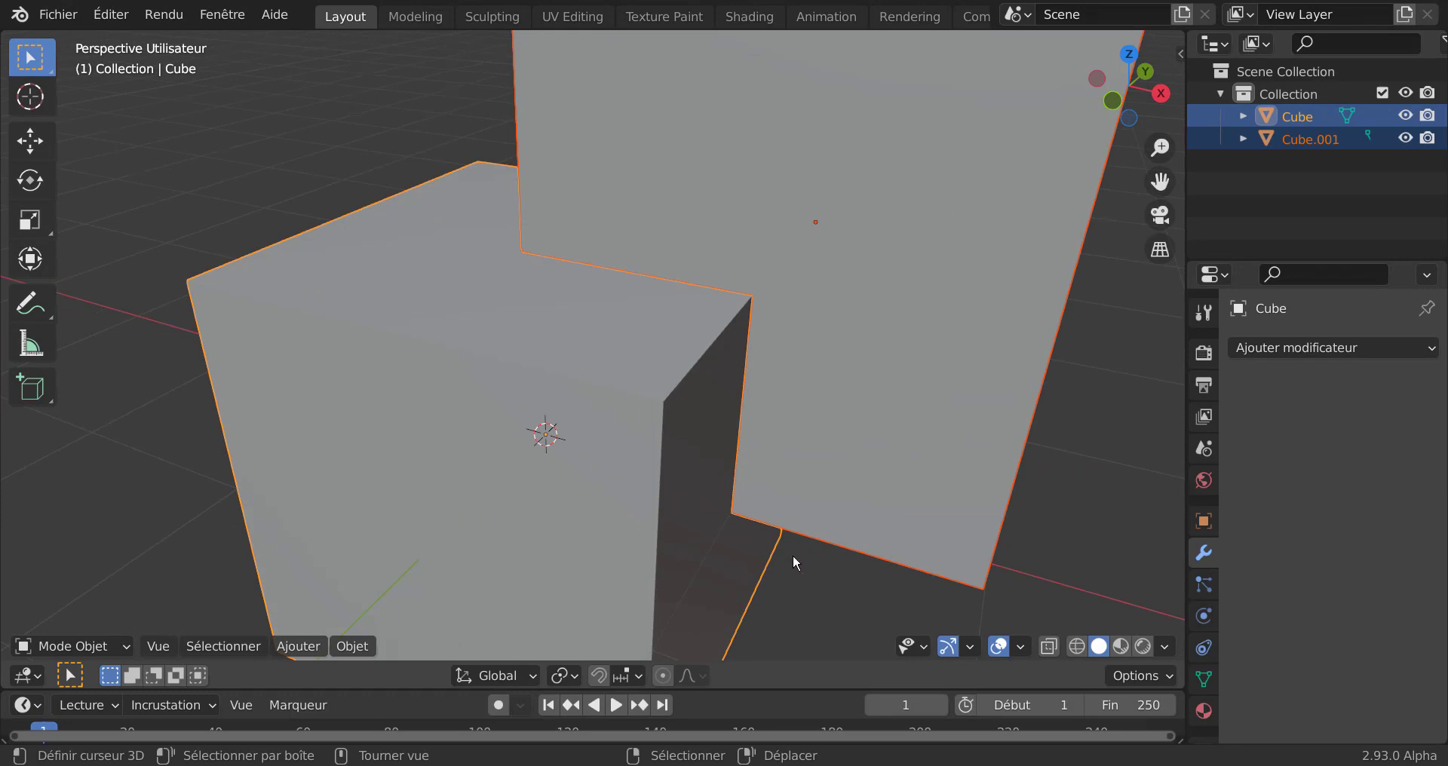
{"action": "key", "text": "ctrl+z"}
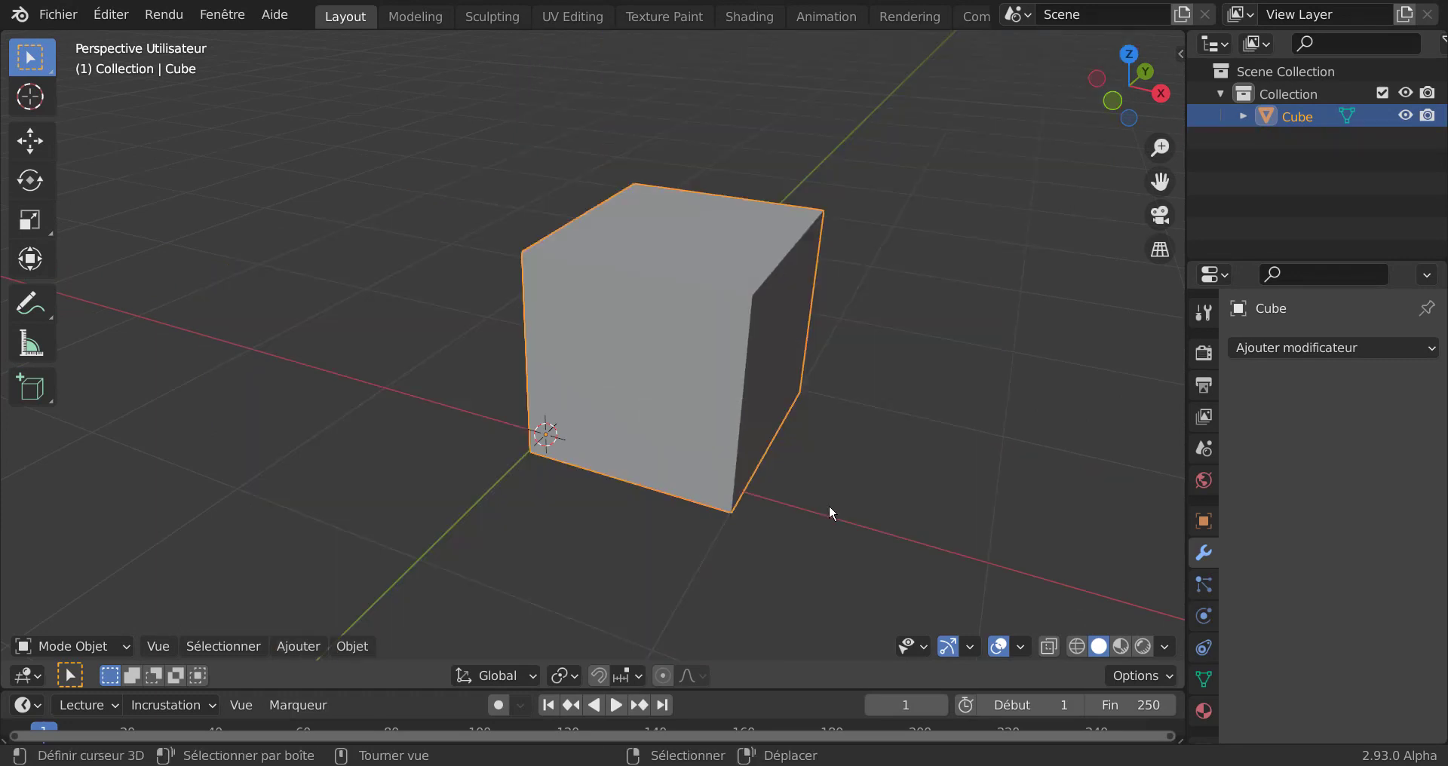
{"action": "key", "text": "ctrl+shift+z"}
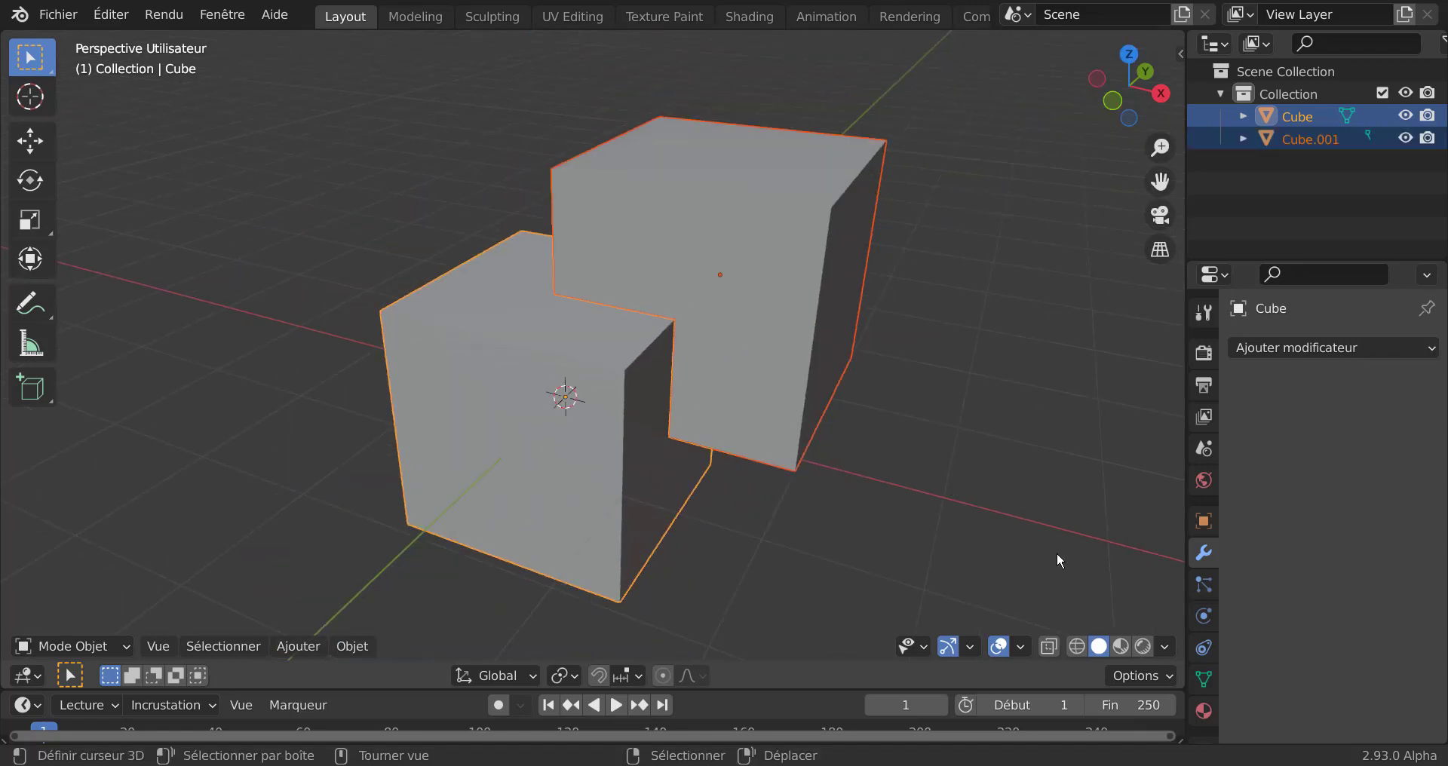
Slice the original cube with the duplicate using Bool Tool's auto Slice, keeping the overlapping corner as its own object
{"action": "key", "text": "ctrl+z"}
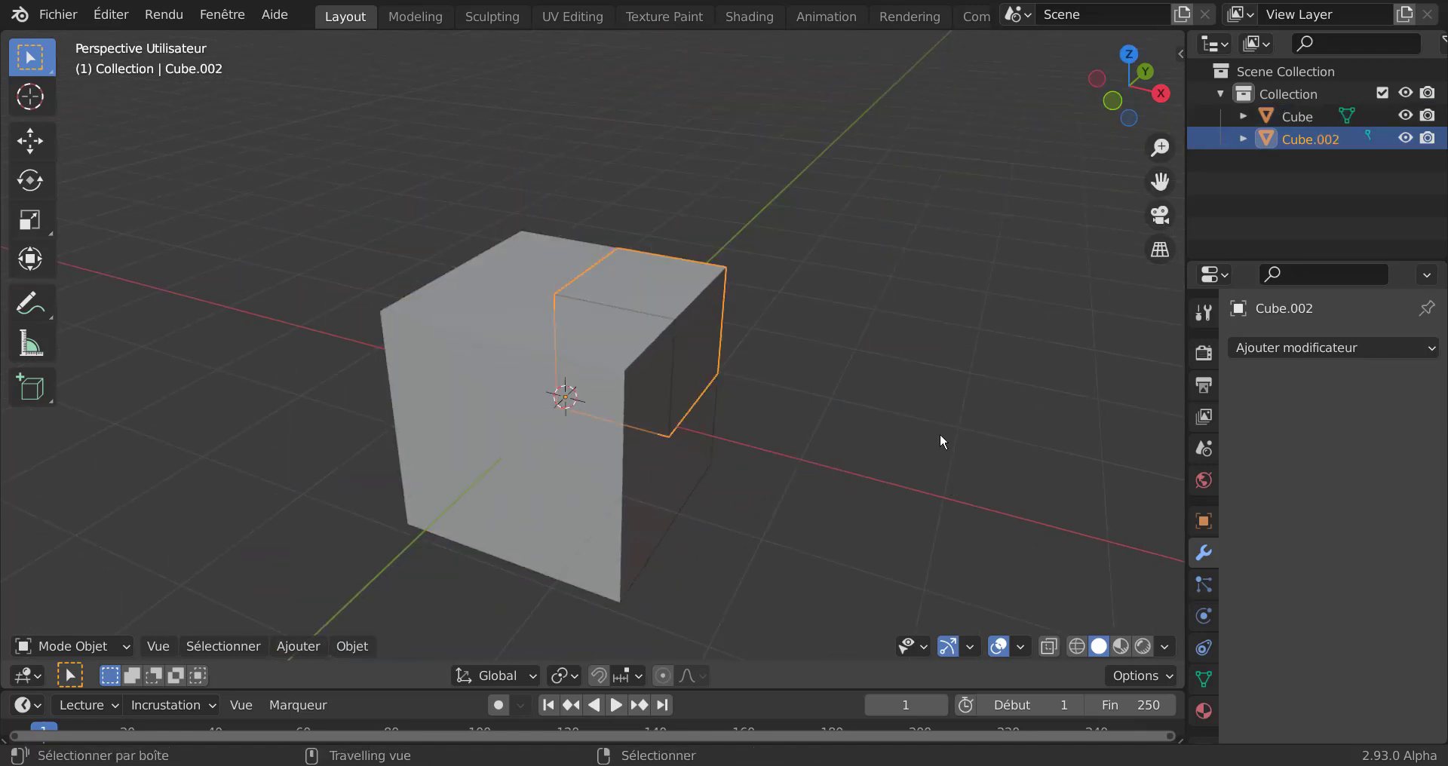
{"action": "middle_click_drag", "start_coordinate": [899, 444], "coordinate": [776, 438]}
{"action": "scroll", "coordinate": [775, 437], "scroll_direction": "up", "scroll_amount": 3}
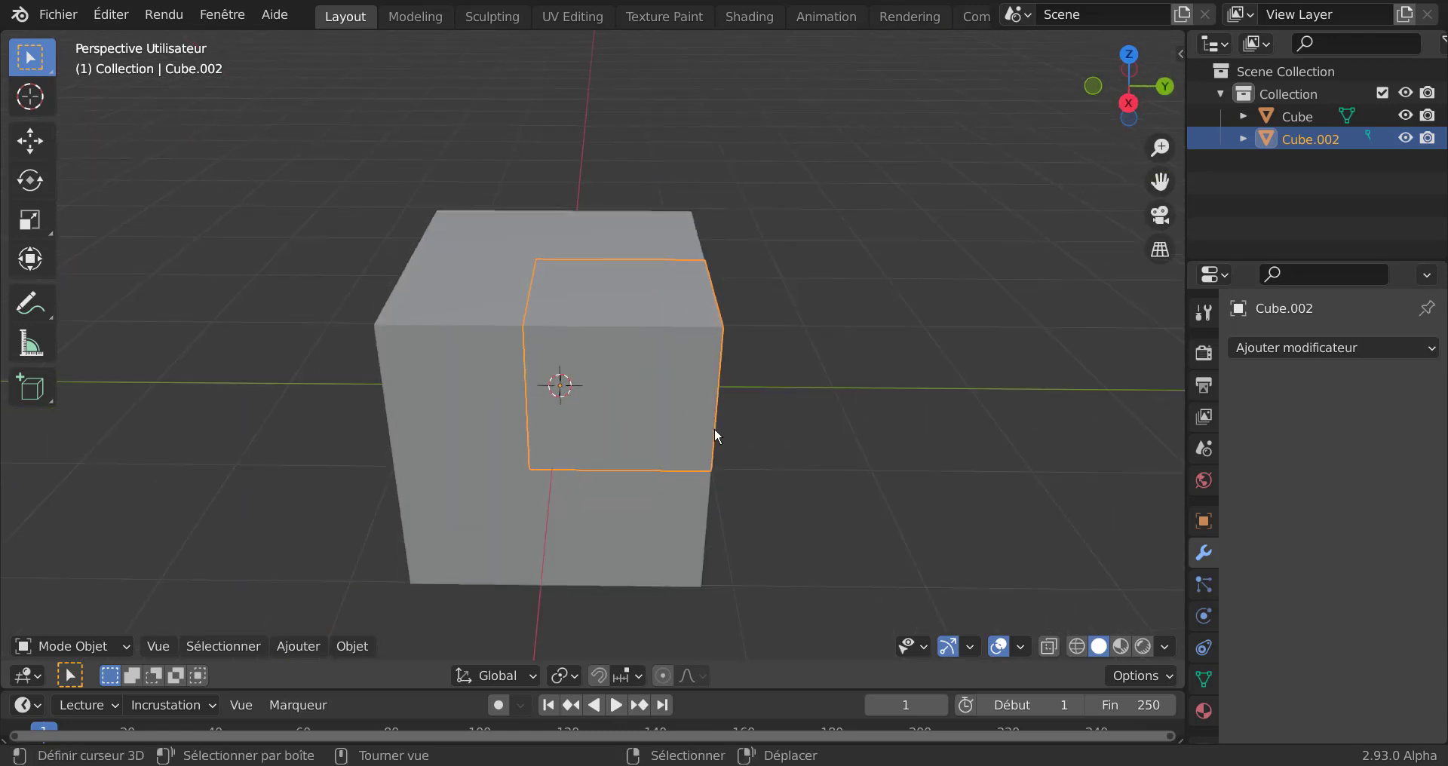
Test-move the carved cube and the sliced corner piece in turn, cancelling each move, to check the two parts
{"action": "left_click", "coordinate": [634, 419]}
{"action": "key", "text": "g"}
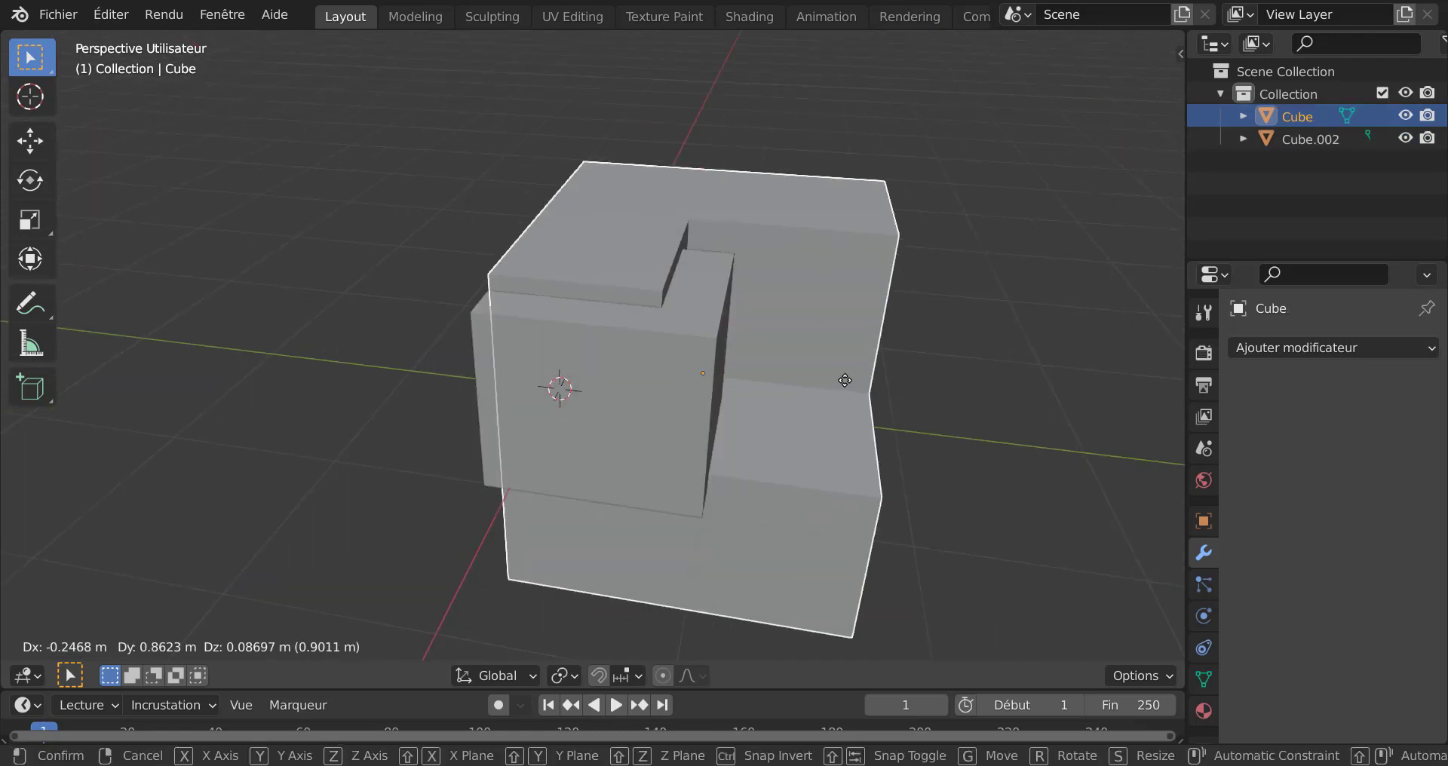
{"action": "key", "text": "Escape"}
{"action": "left_click", "coordinate": [562, 392]}
{"action": "key", "text": "g"}
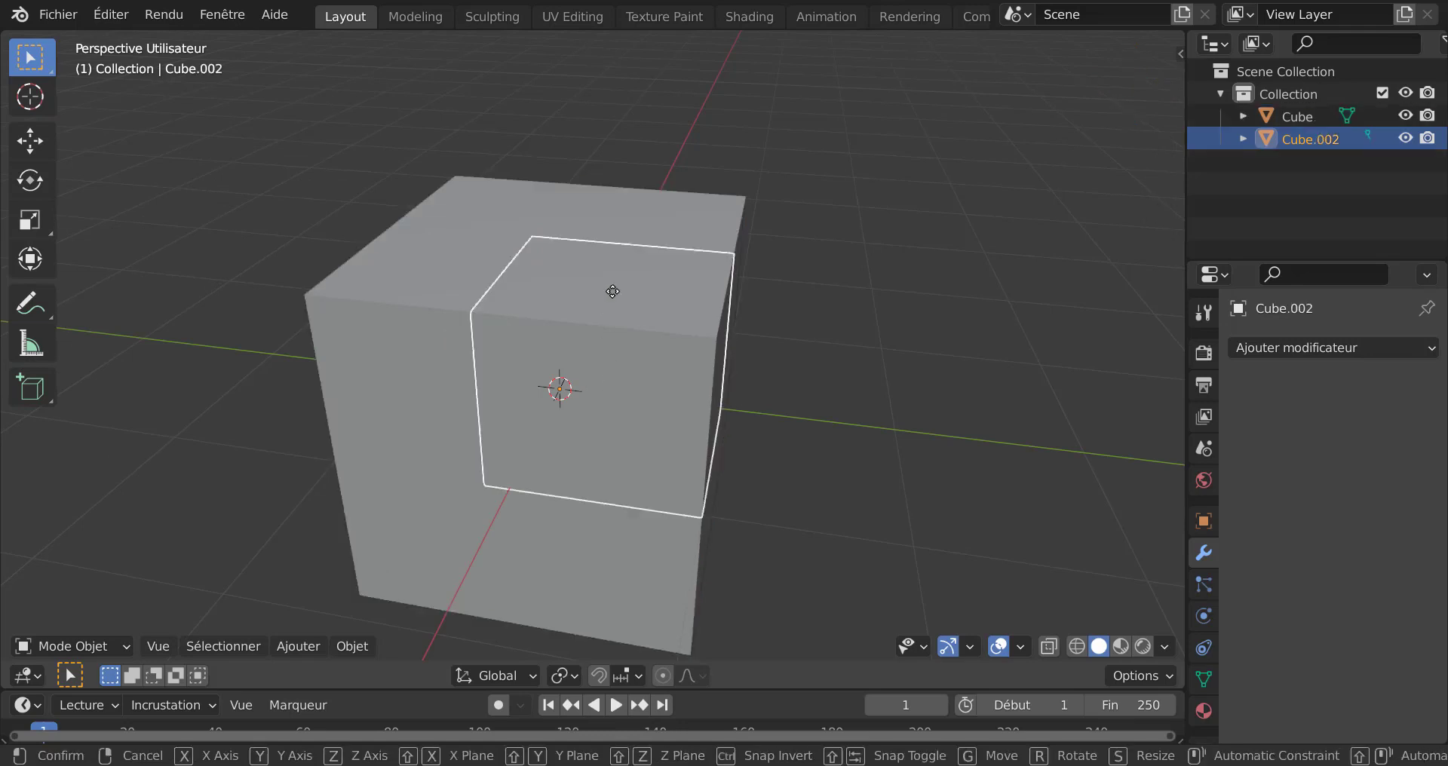
{"action": "key", "text": "Escape"}
{"action": "middle_click_drag", "start_coordinate": [573, 421], "coordinate": [700, 469]}
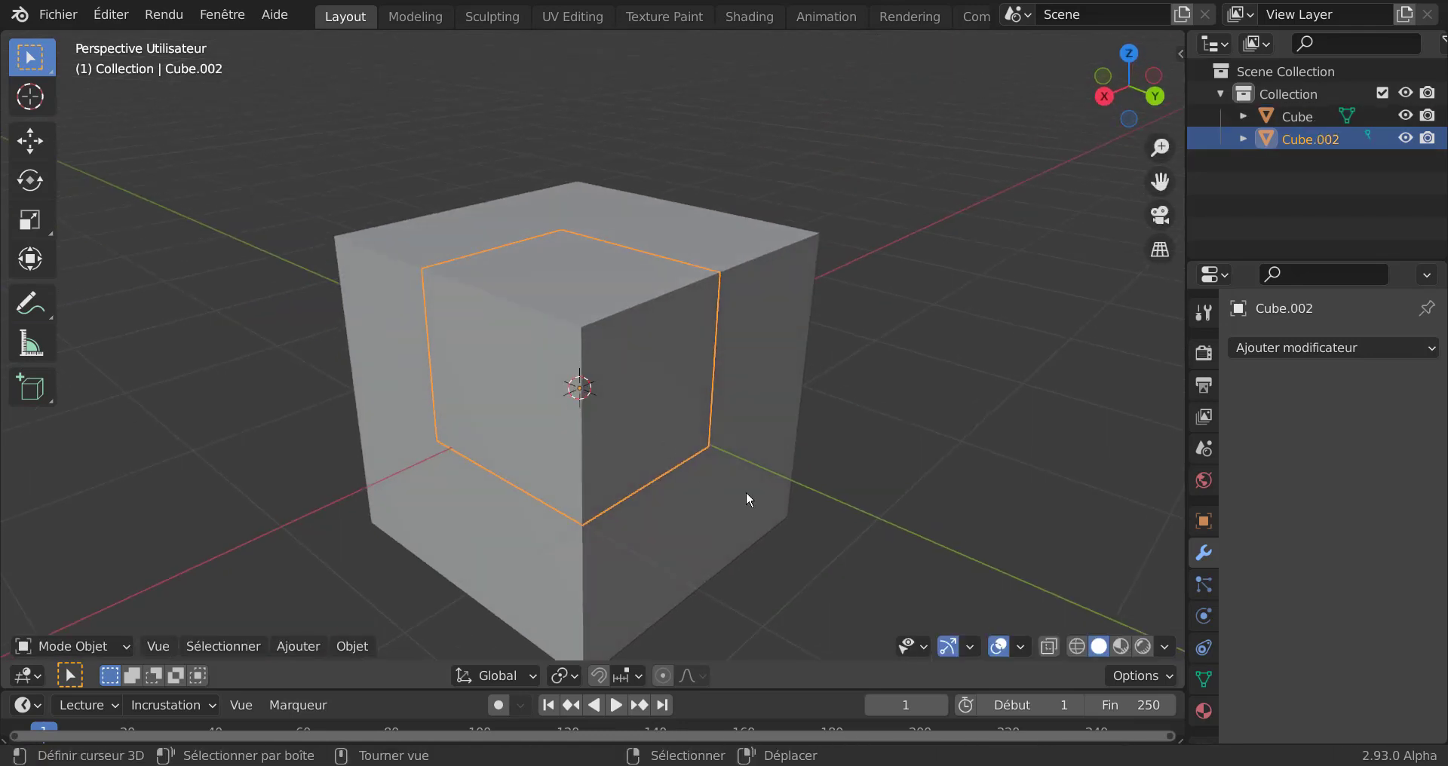
Test-lift the sliced corner piece along the Z axis and test-move the carved cube, cancelling the moves
{"action": "key", "text": "g"}
{"action": "key", "text": "z"}
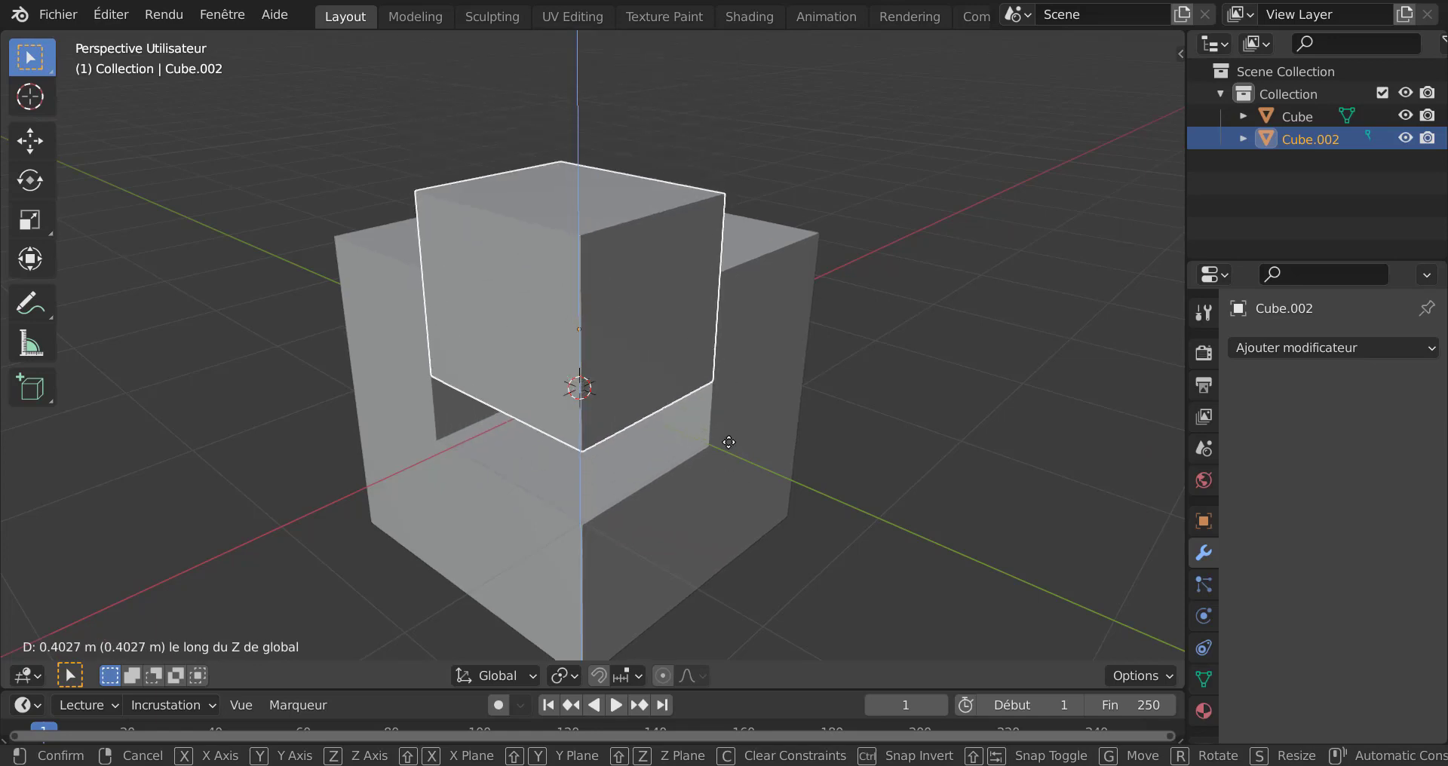
{"action": "left_click", "coordinate": [729, 442]}
{"action": "middle_click_drag", "start_coordinate": [729, 442], "coordinate": [673, 372]}
{"action": "left_click", "coordinate": [673, 372]}
{"action": "key", "text": "g"}
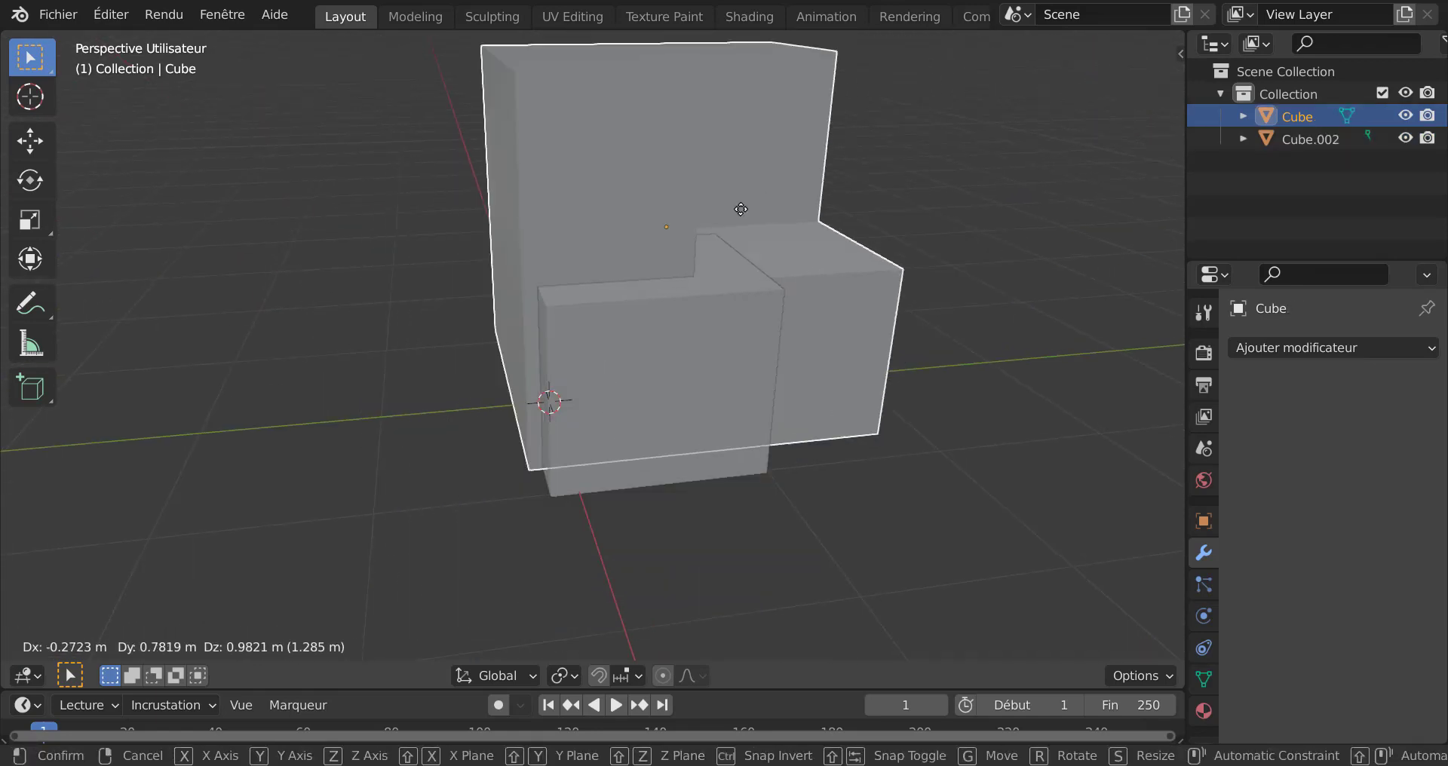
{"action": "right_click", "coordinate": [741, 209]}
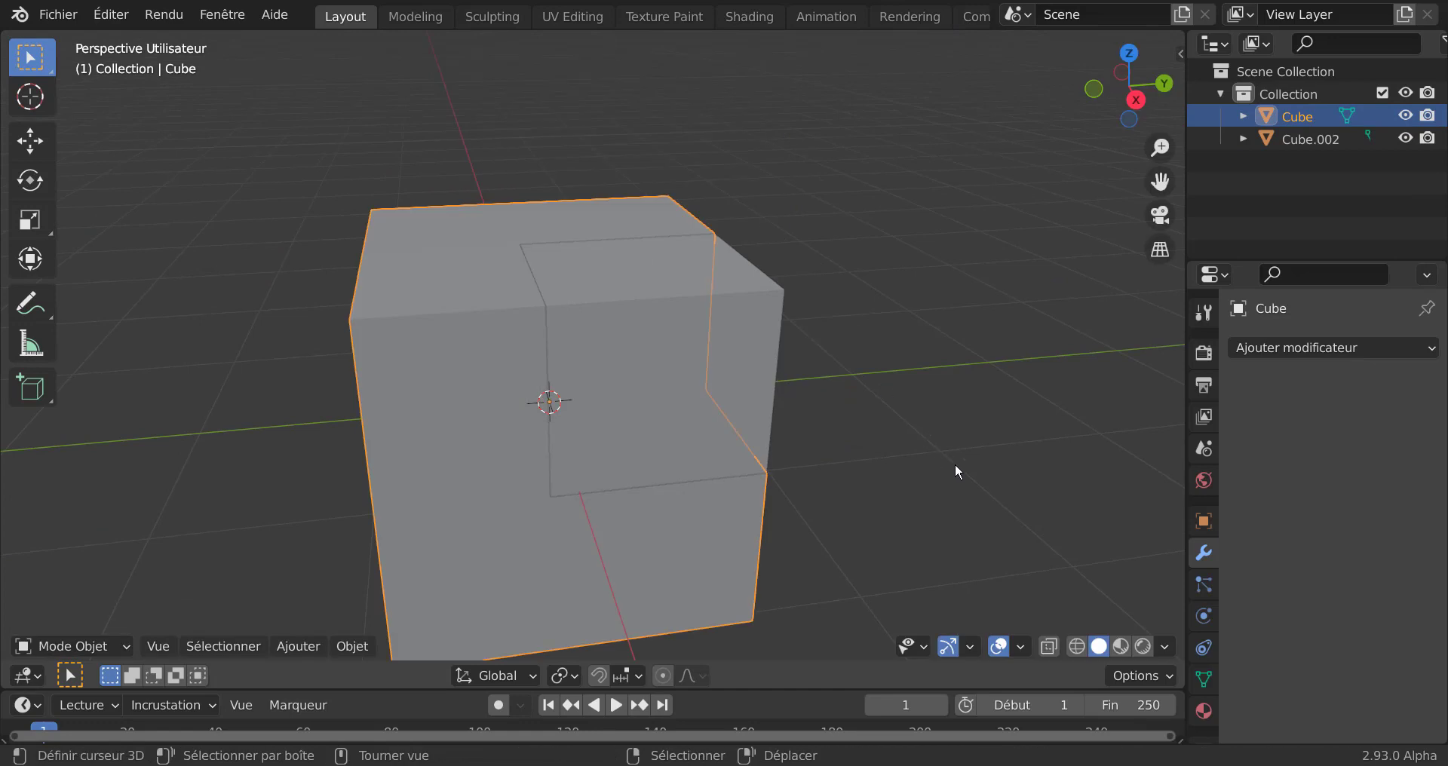
Undo the Slice operation to restore the two overlapping cubes and view them from the other side
{"action": "middle_click_drag", "start_coordinate": [957, 471], "coordinate": [803, 482]}
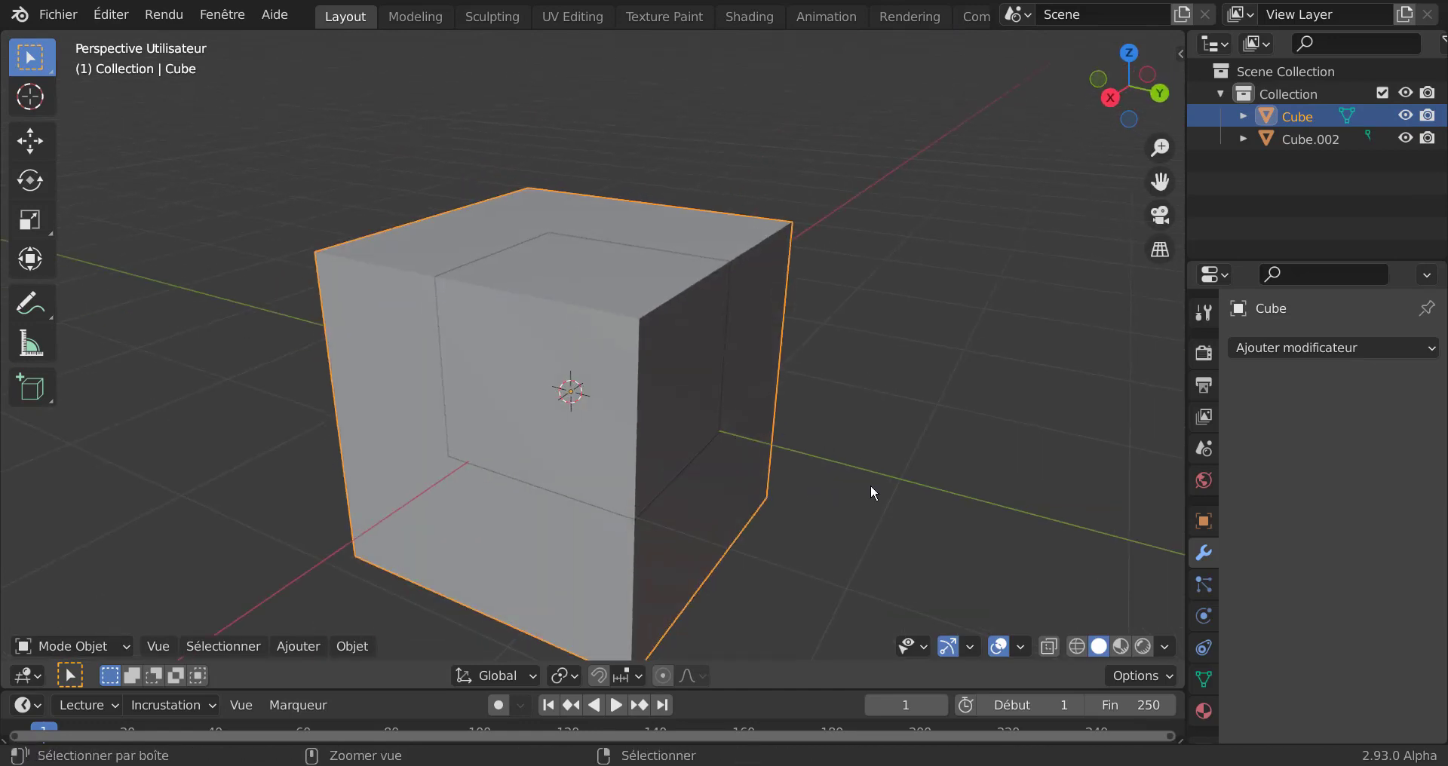
{"action": "key", "text": "ctrl+z"}
{"action": "key", "text": "ctrl+z"}
{"action": "key", "text": "ctrl+z"}
{"action": "key", "text": "ctrl+z"}
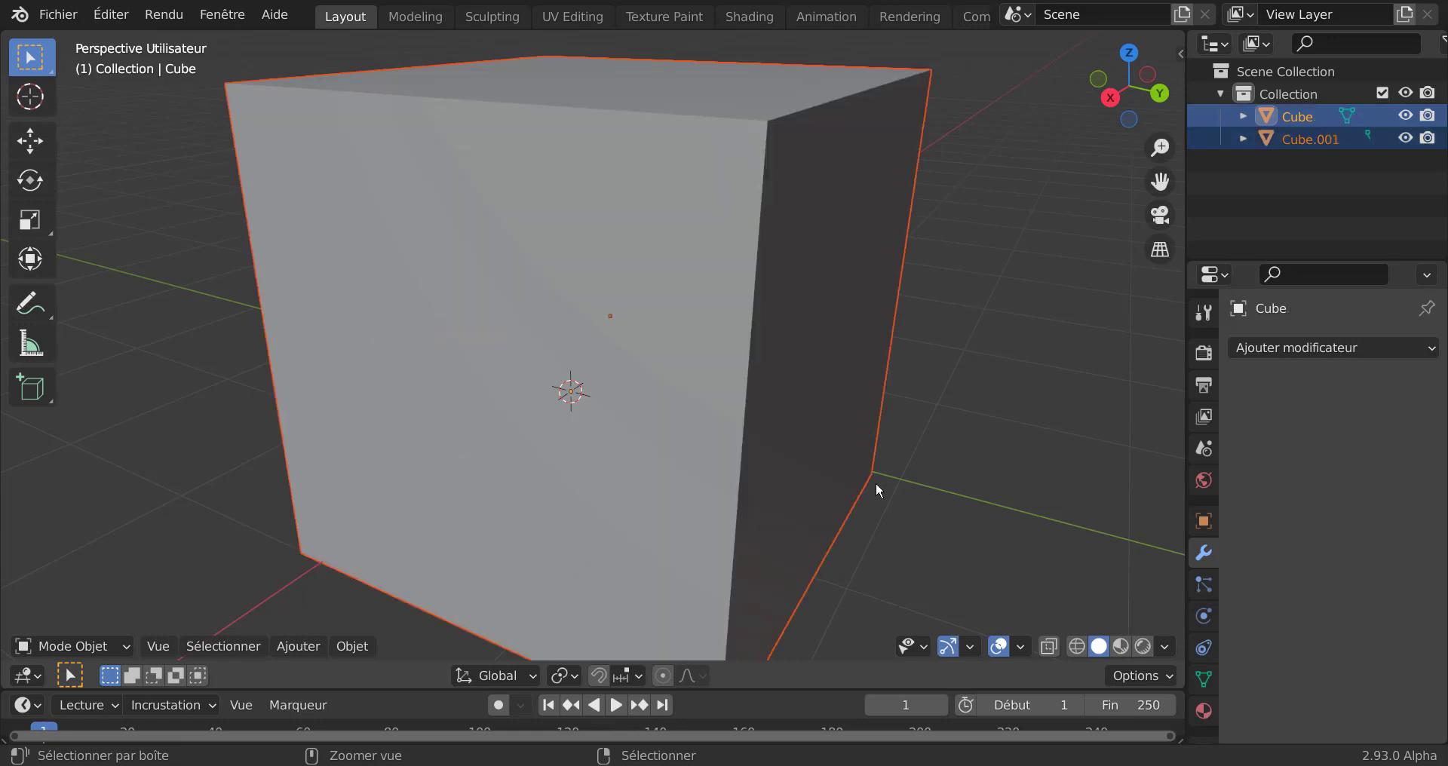
{"action": "scroll", "coordinate": [878, 470], "scroll_direction": "down", "scroll_amount": 6}
{"action": "middle_click_drag", "start_coordinate": [766, 460], "coordinate": [962, 407]}
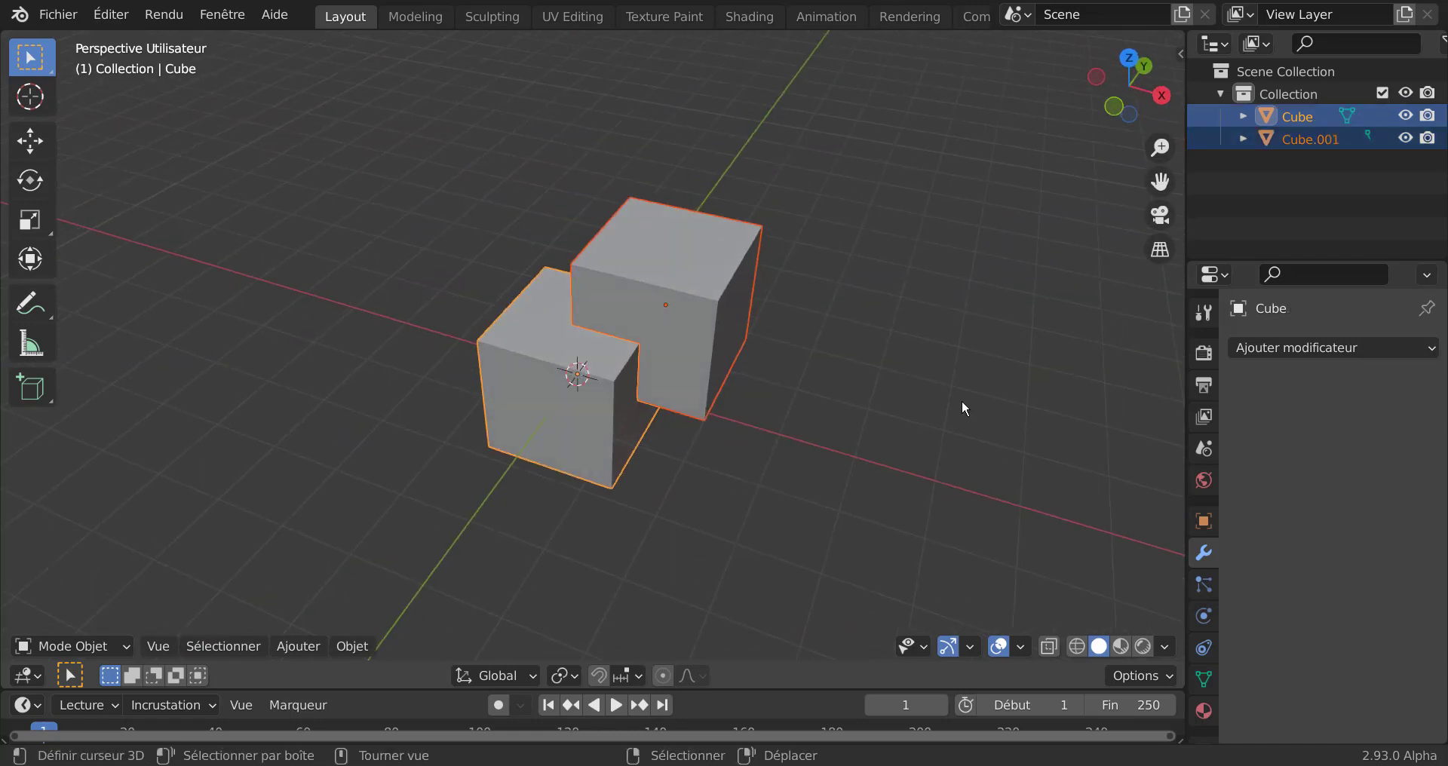
Join the duplicate to the original cube with Bool Tool's brush Union, keeping the original as the active object
{"action": "left_click", "coordinate": [964, 407]}
{"action": "scroll", "coordinate": [758, 367], "scroll_direction": "up", "scroll_amount": 3}
{"action": "left_click", "coordinate": [758, 367]}
{"action": "middle_click_drag", "start_coordinate": [769, 430], "coordinate": [609, 449]}
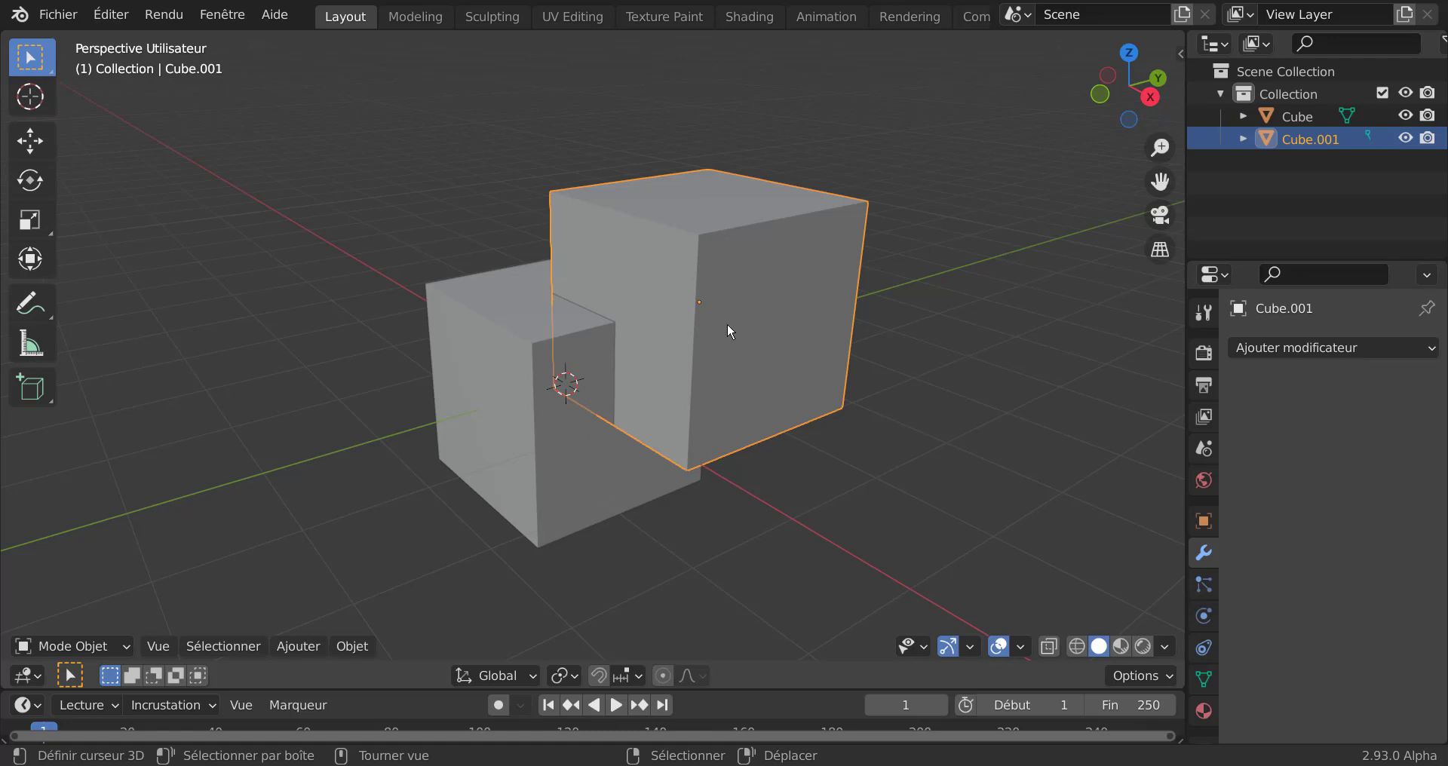
{"action": "left_click", "coordinate": [542, 442], "text": "shift"}
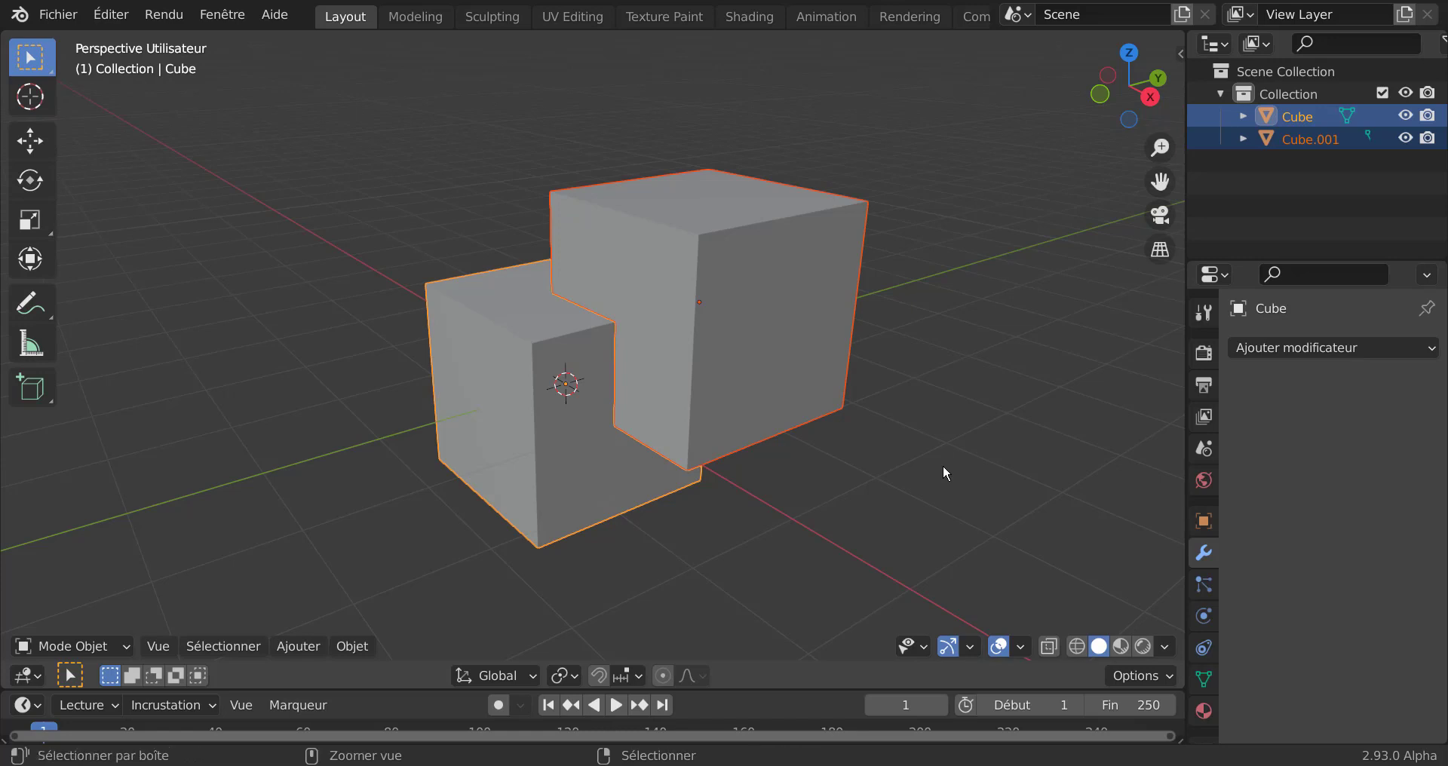
{"action": "key", "text": "ctrl+shift+KP_Add"}
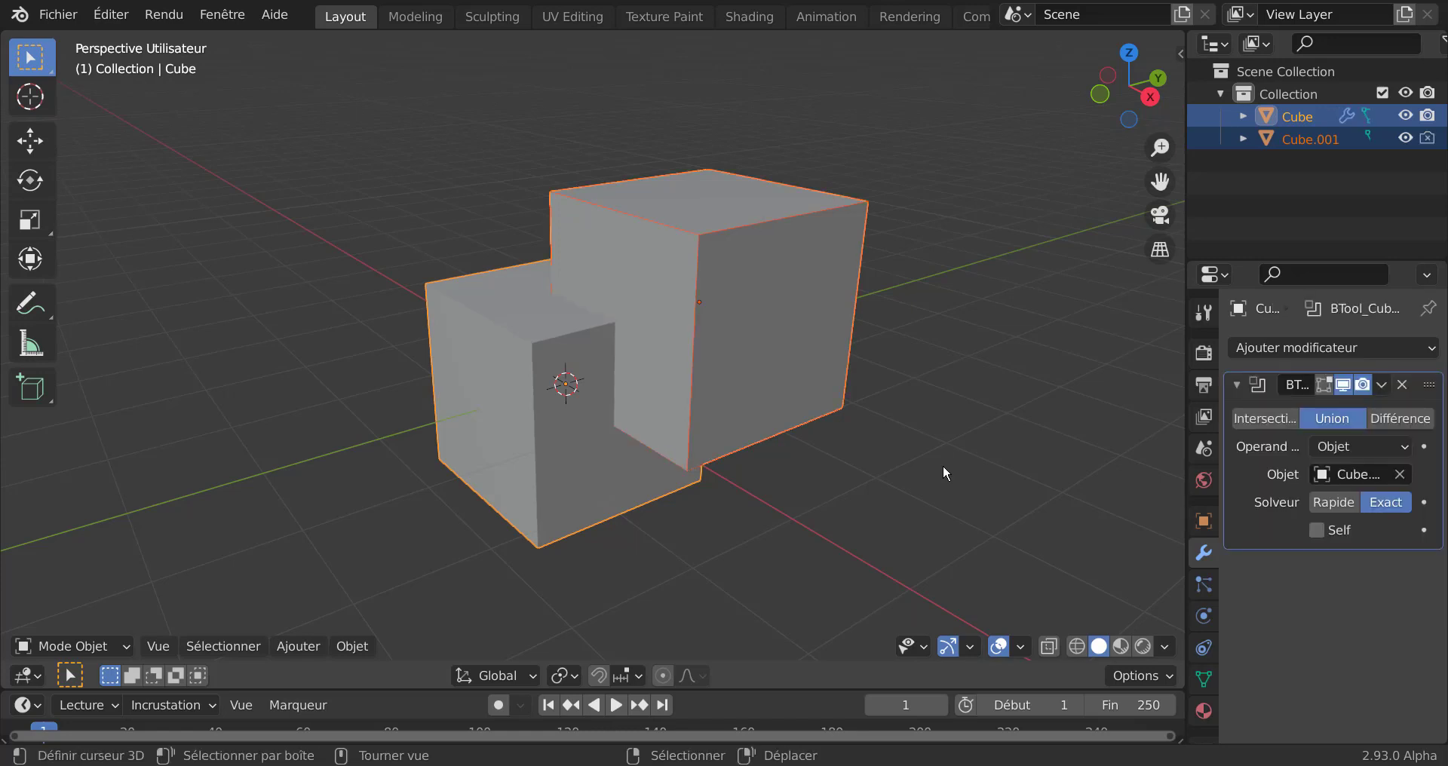
Test-move the union brush cube and the original cube to check the live join, cancelling the moves
{"action": "middle_click_drag", "start_coordinate": [889, 421], "coordinate": [845, 419]}
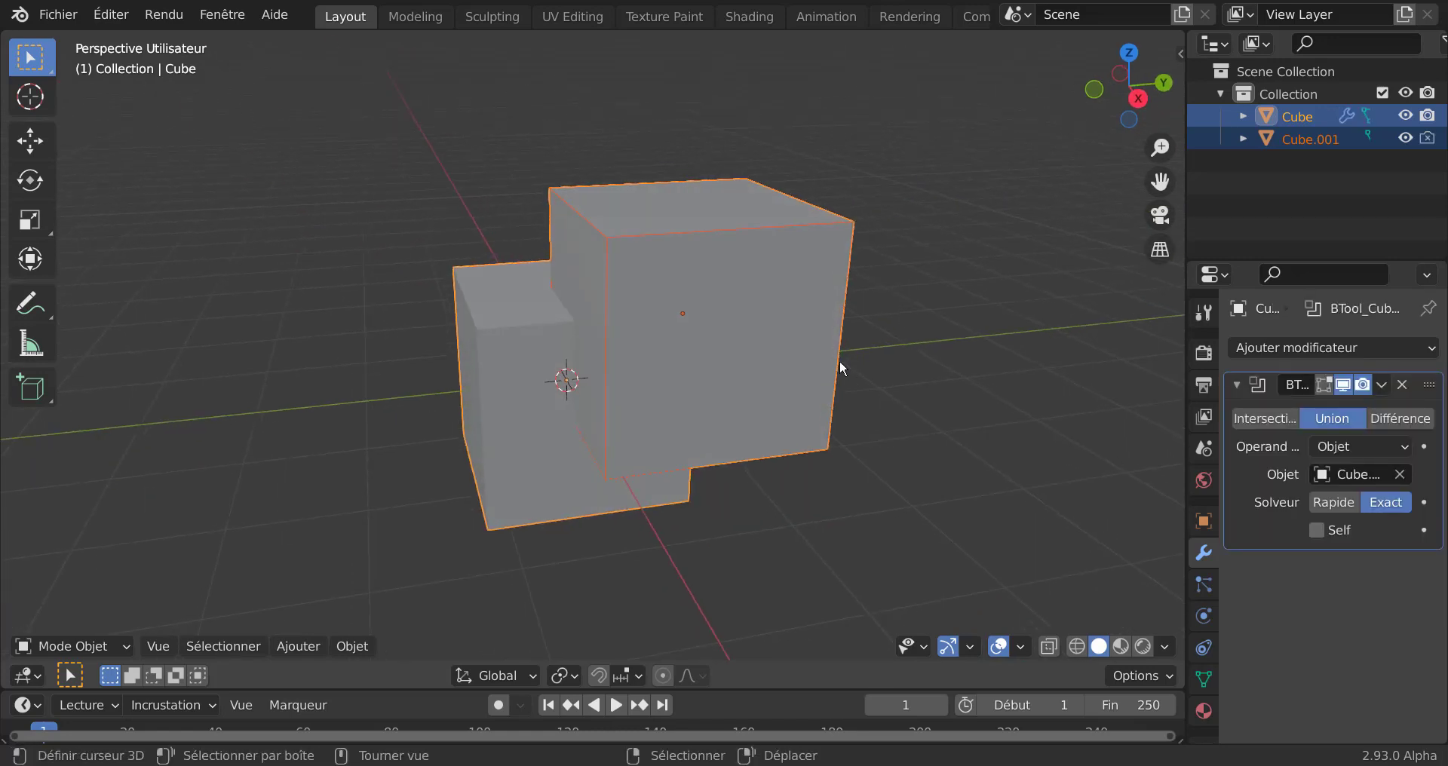
{"action": "mouse_move", "coordinate": [834, 353]}
{"action": "right_mouse_down"}
{"action": "mouse_move", "coordinate": [921, 316]}
{"action": "mouse_move", "coordinate": [822, 330]}
{"action": "right_mouse_up"}
{"action": "key", "text": "Escape"}
{"action": "right_click_drag", "start_coordinate": [753, 262], "coordinate": [793, 320]}
{"action": "middle_click_drag", "start_coordinate": [792, 320], "coordinate": [841, 344]}
{"action": "right_click", "coordinate": [797, 334]}
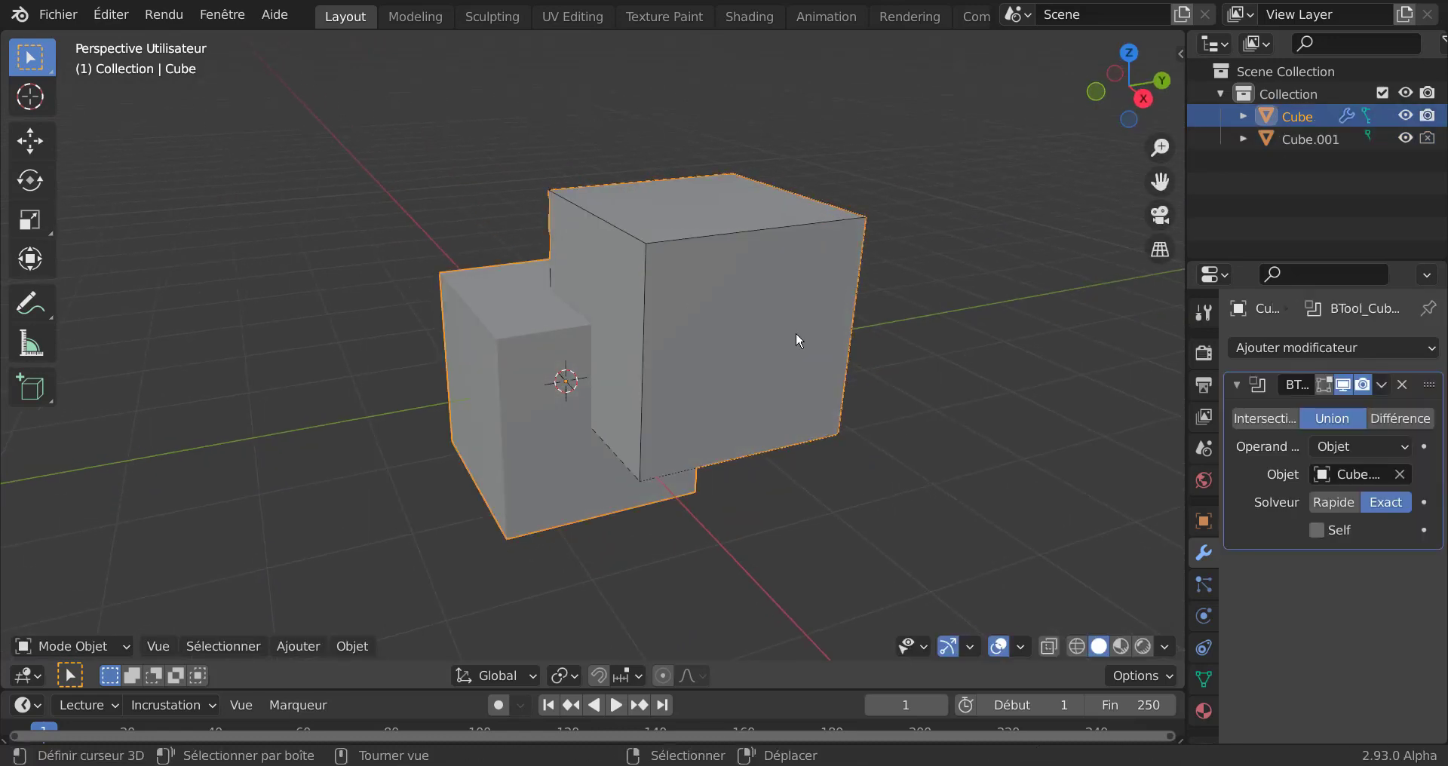
Undo the brush Union so both plain cubes are selected again
{"action": "key", "text": "ctrl+z"}
{"action": "key", "text": "ctrl+z"}
{"action": "key", "text": "ctrl+z"}
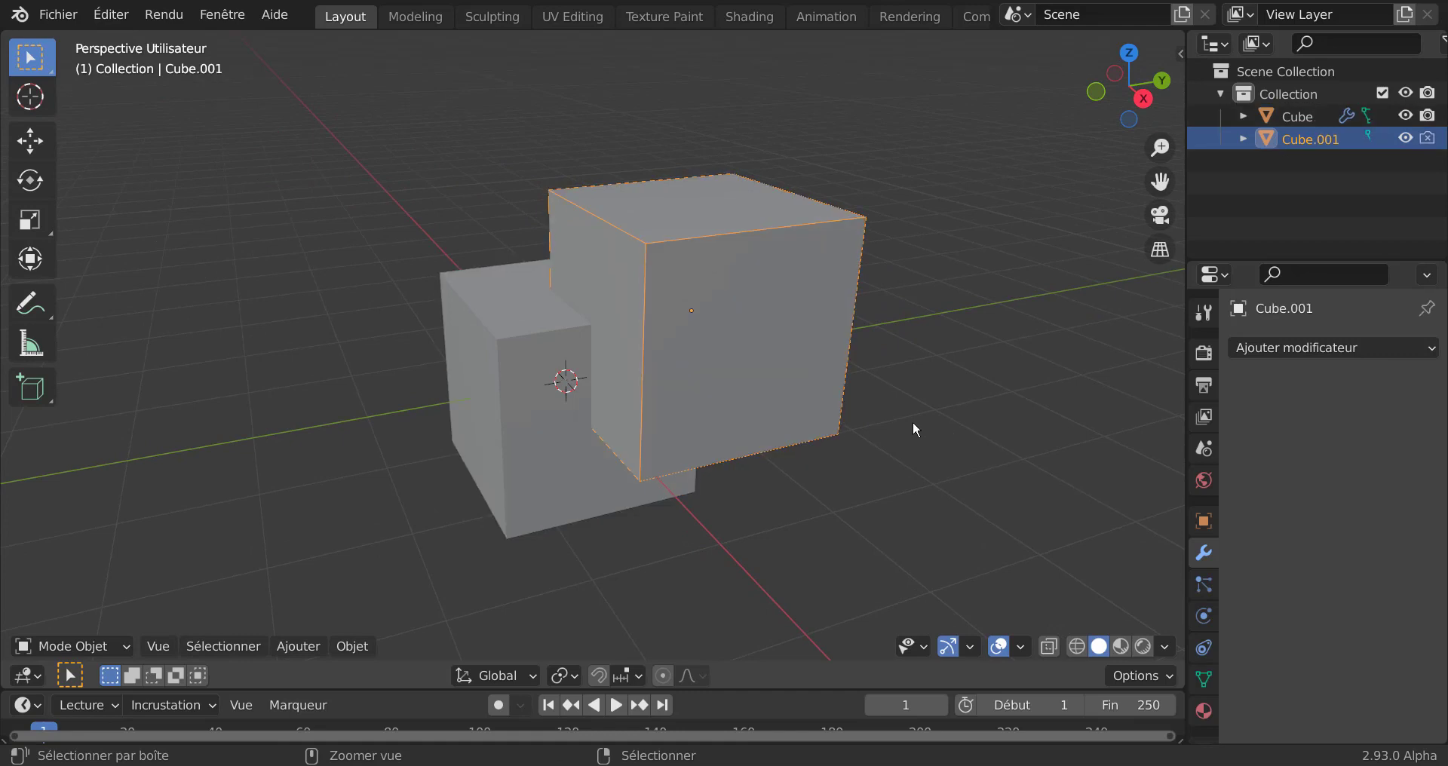
{"action": "key", "text": "ctrl+z"}
{"action": "key", "text": "ctrl+z"}
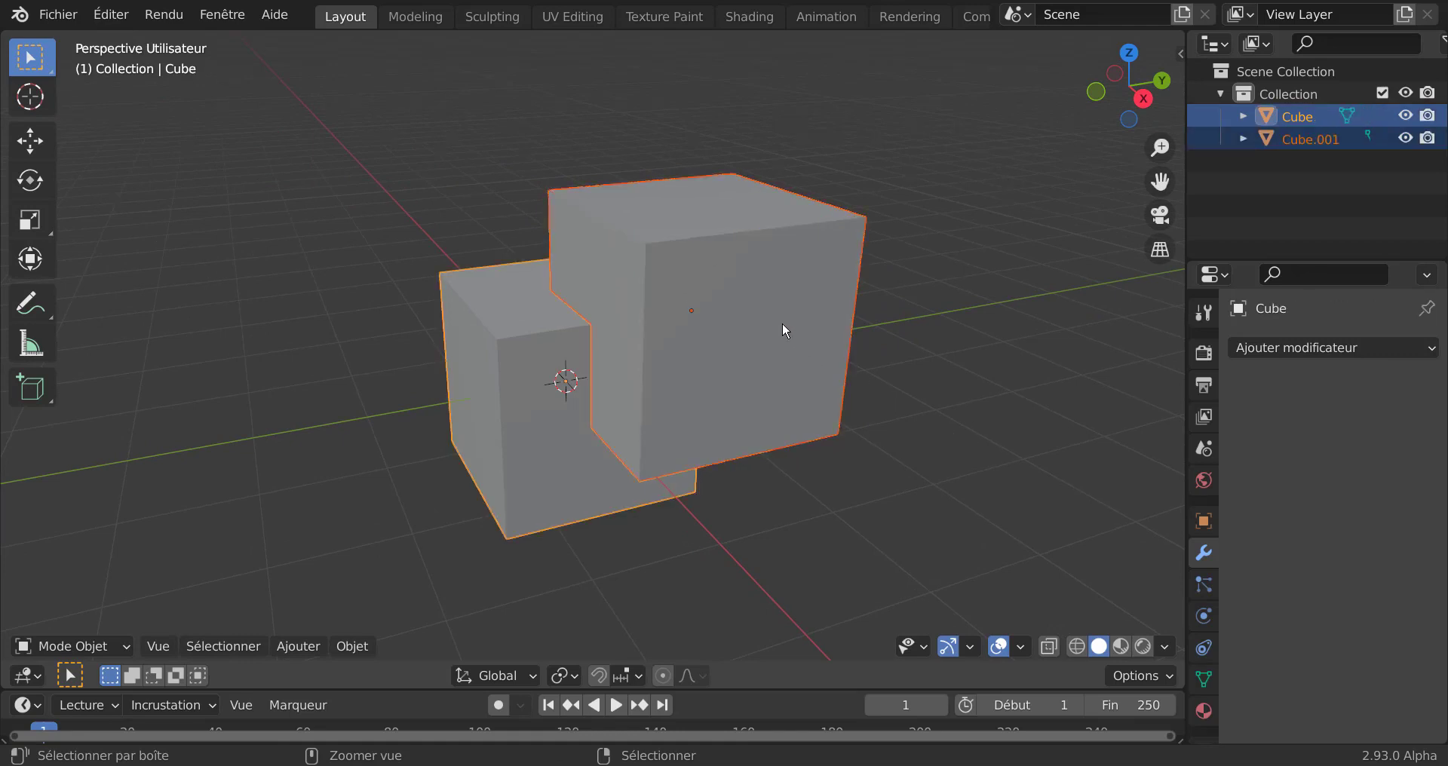
Scale the duplicate cube down to roughly half its size
{"action": "middle_click_drag", "start_coordinate": [879, 378], "coordinate": [790, 366]}
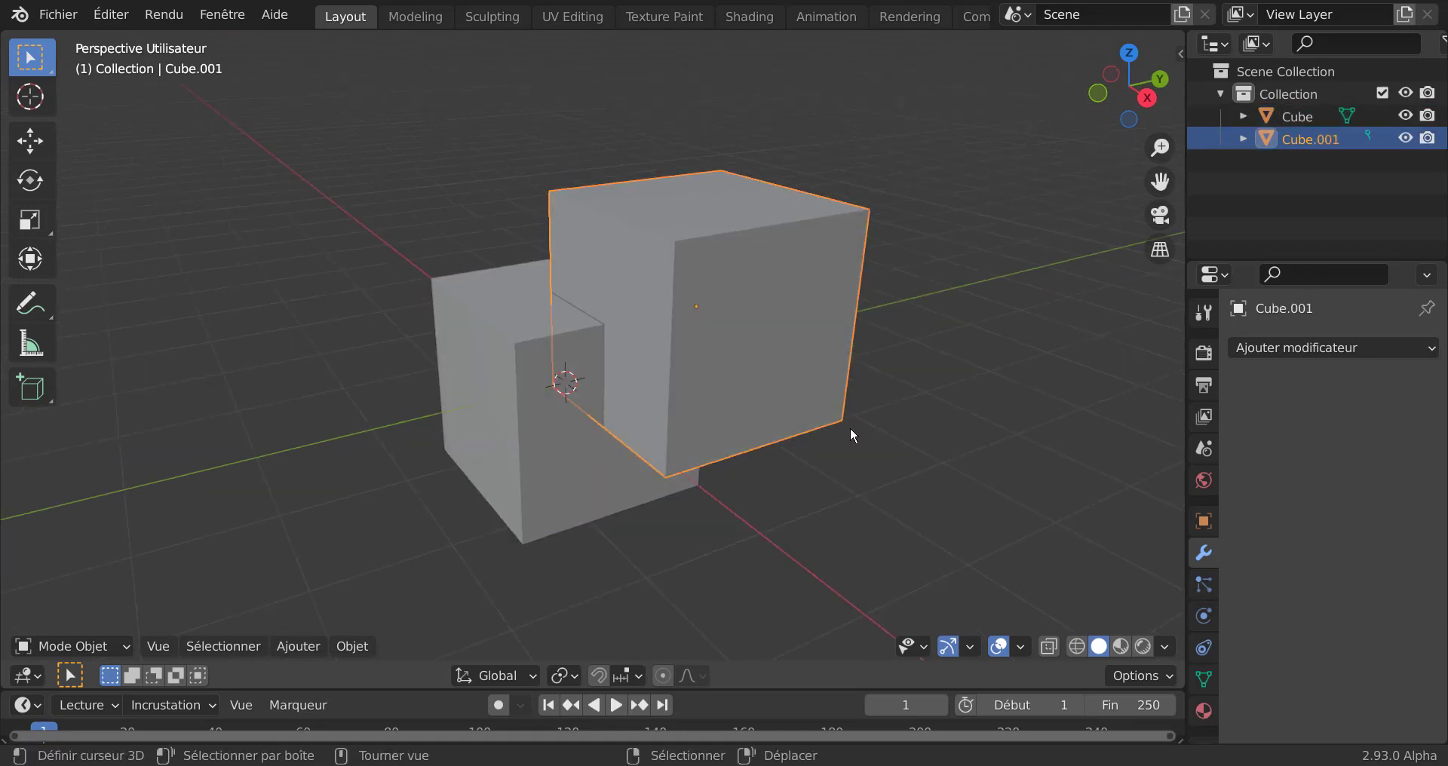
{"action": "key", "text": "s"}
{"action": "left_click", "coordinate": [799, 391]}
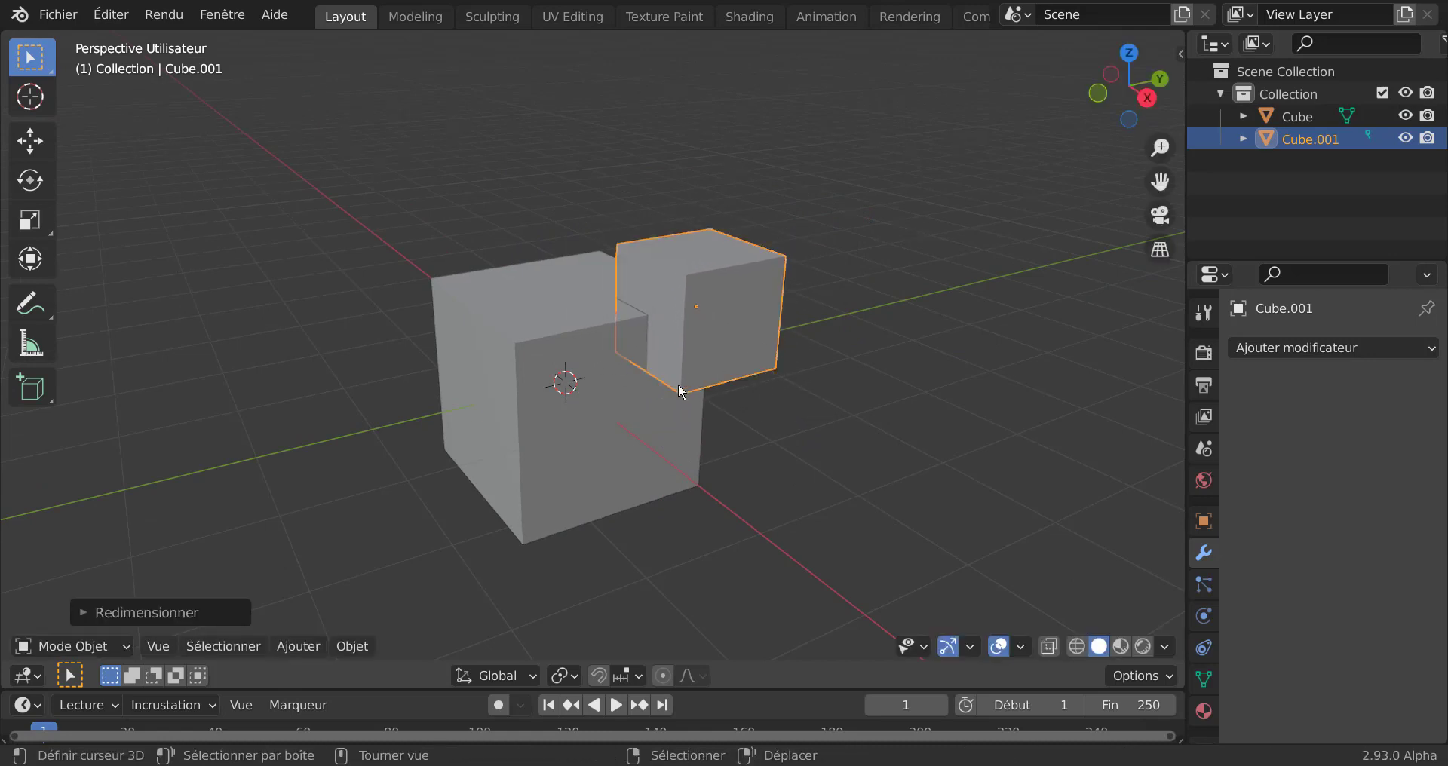
Join the reduced duplicate to the original cube with Bool Tool's brush Union
{"action": "middle_click_drag", "start_coordinate": [679, 387], "coordinate": [650, 368]}
{"action": "left_click", "coordinate": [703, 351]}
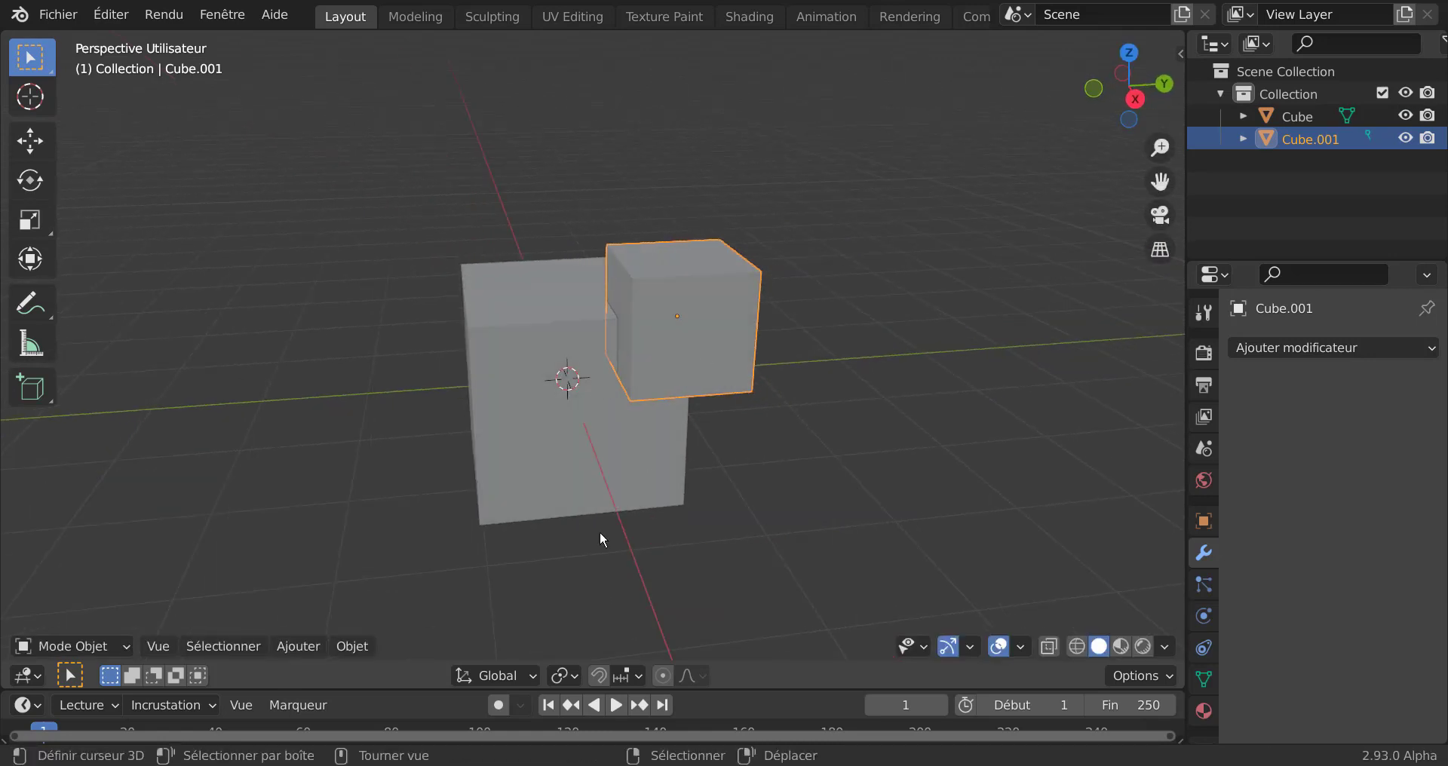
{"action": "left_click", "coordinate": [536, 458], "text": "shift"}
{"action": "middle_click_drag", "start_coordinate": [725, 474], "coordinate": [855, 507]}
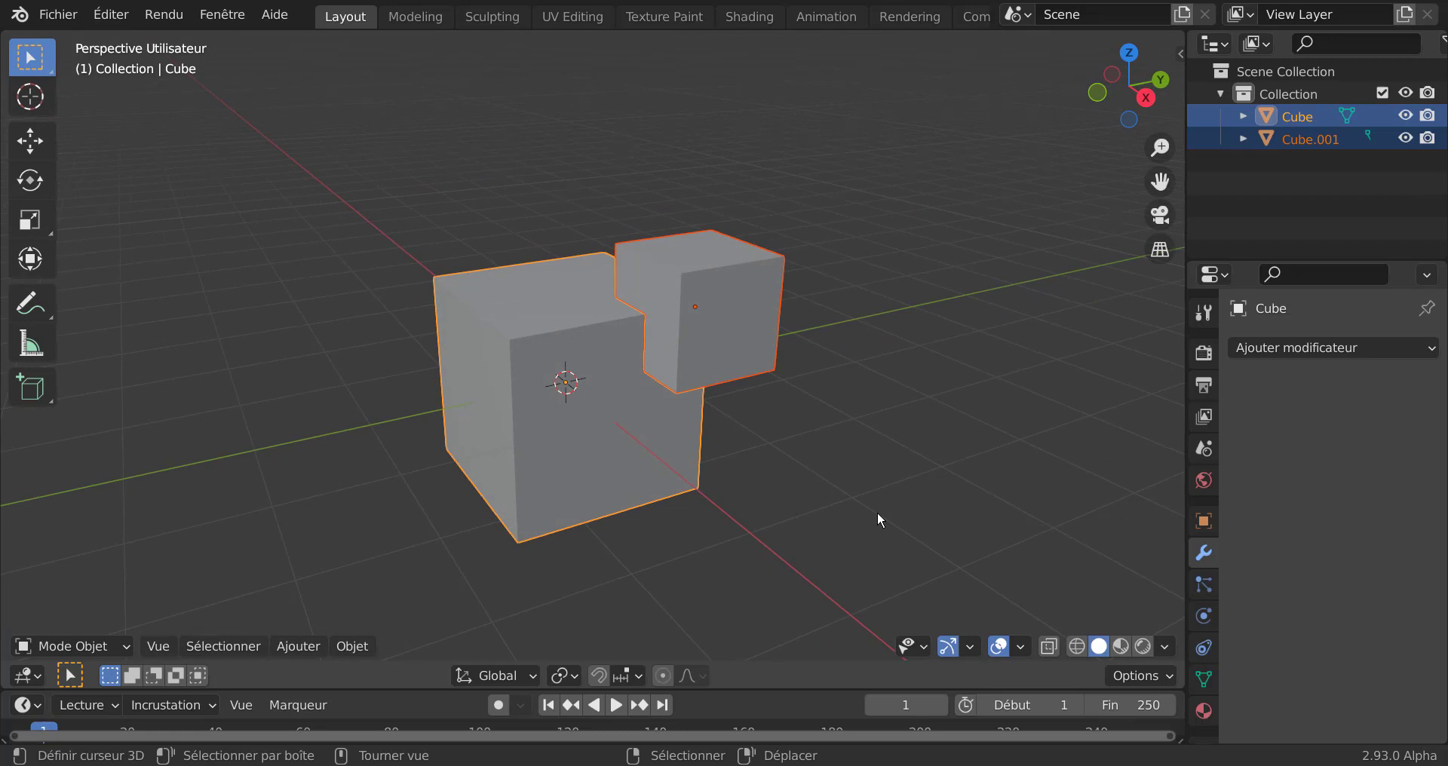
{"action": "key", "text": "ctrl+KP_Add"}
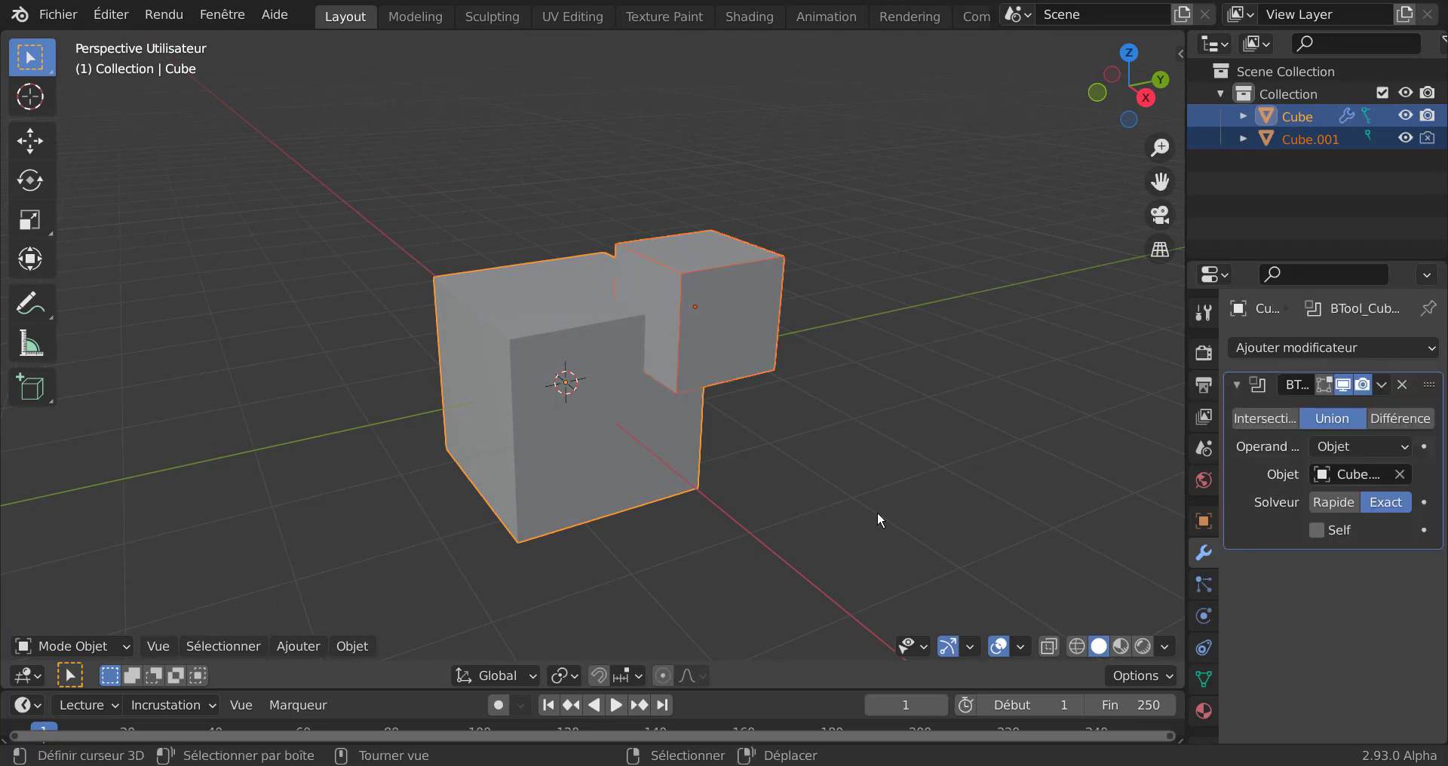
Test-move the small union brush cube to check the live join, and delete that cube
{"action": "scroll", "coordinate": [876, 511], "scroll_direction": "up", "scroll_amount": 2}
{"action": "right_click_drag", "start_coordinate": [822, 329], "coordinate": [790, 278]}
{"action": "key", "text": "Escape"}
{"action": "right_click_drag", "start_coordinate": [850, 213], "coordinate": [811, 243]}
{"action": "middle_click_drag", "start_coordinate": [812, 238], "coordinate": [768, 341]}
{"action": "middle_click_drag", "start_coordinate": [780, 269], "coordinate": [849, 276]}
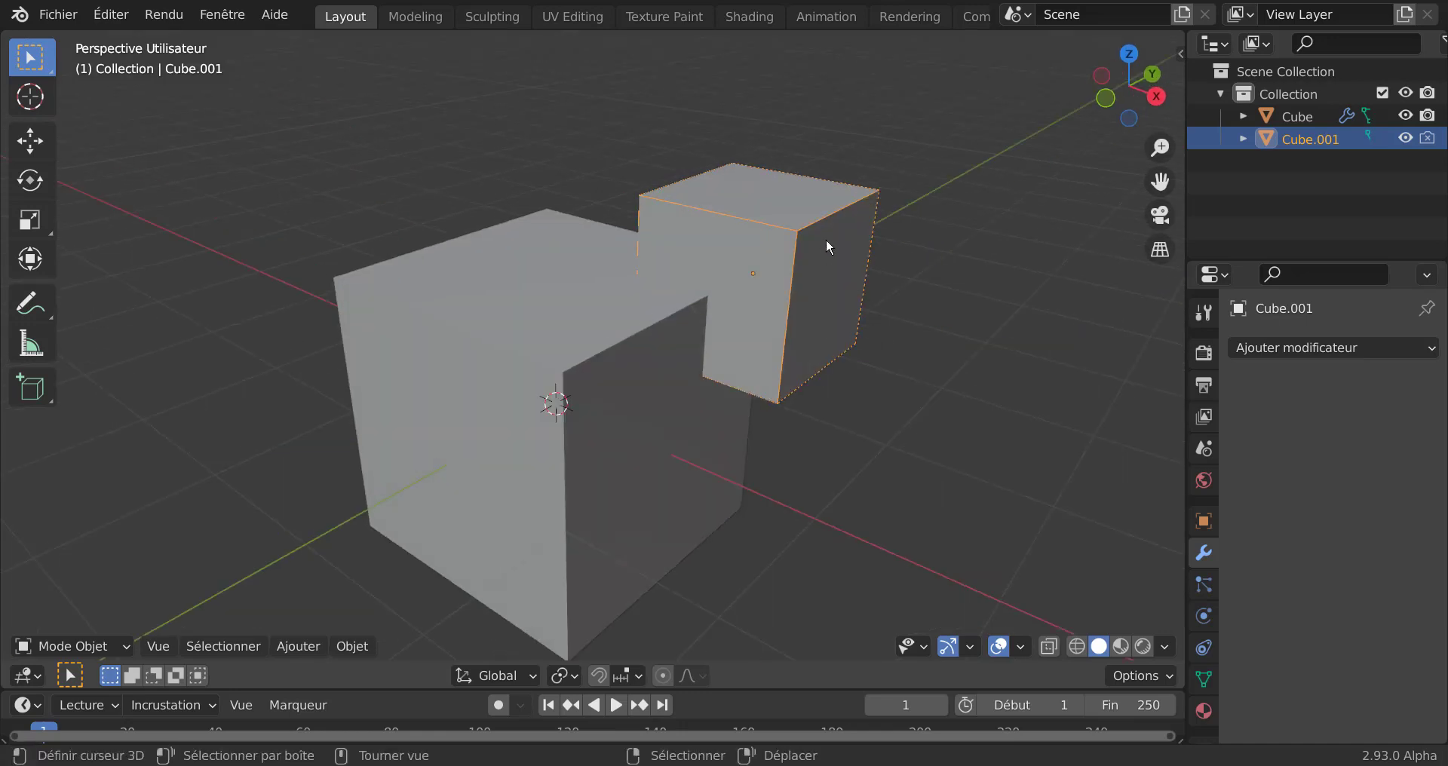
{"action": "key", "text": "x"}
{"action": "left_click", "coordinate": [827, 300]}
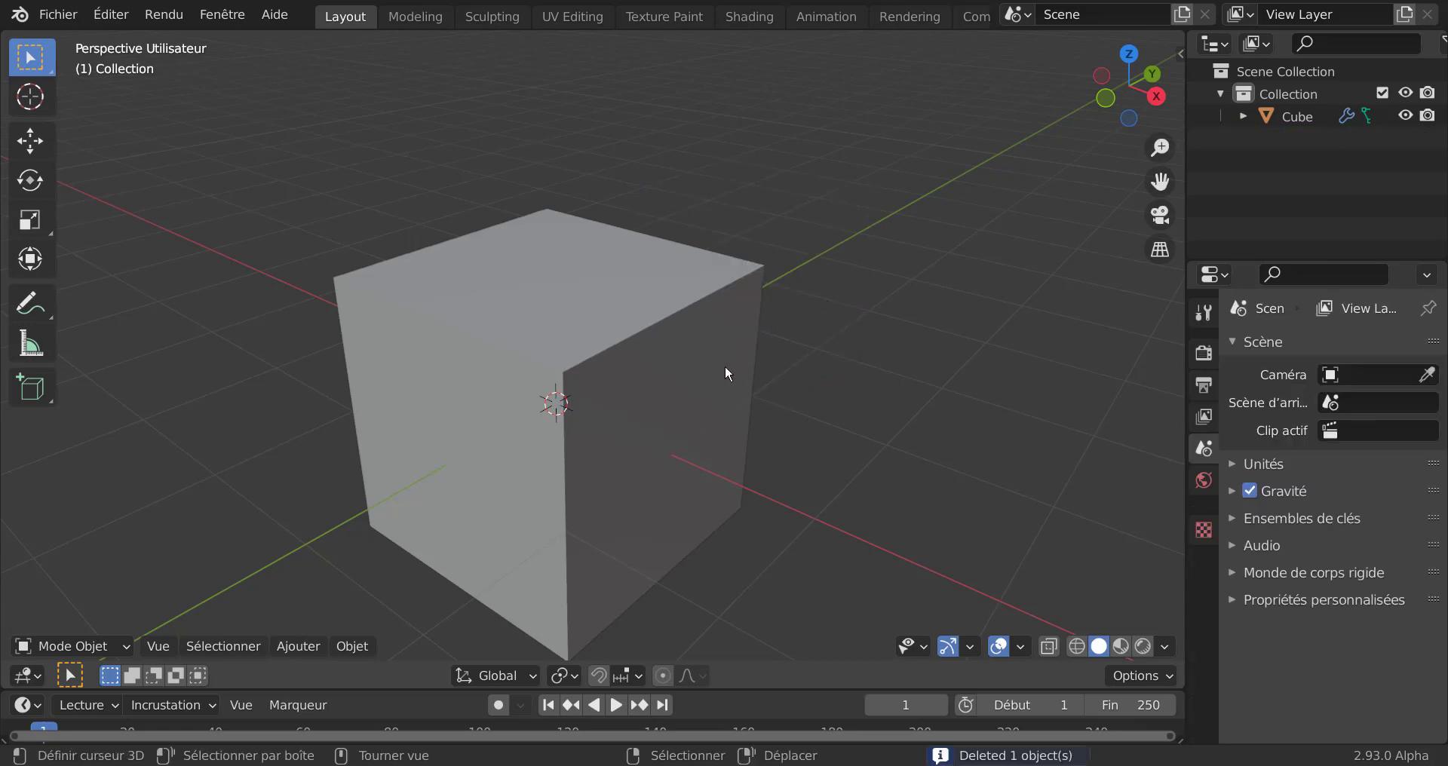
Add a mesh cylinder at the cube's centre and scale it down until it fits inside the cube
{"action": "left_click", "coordinate": [298, 648]}
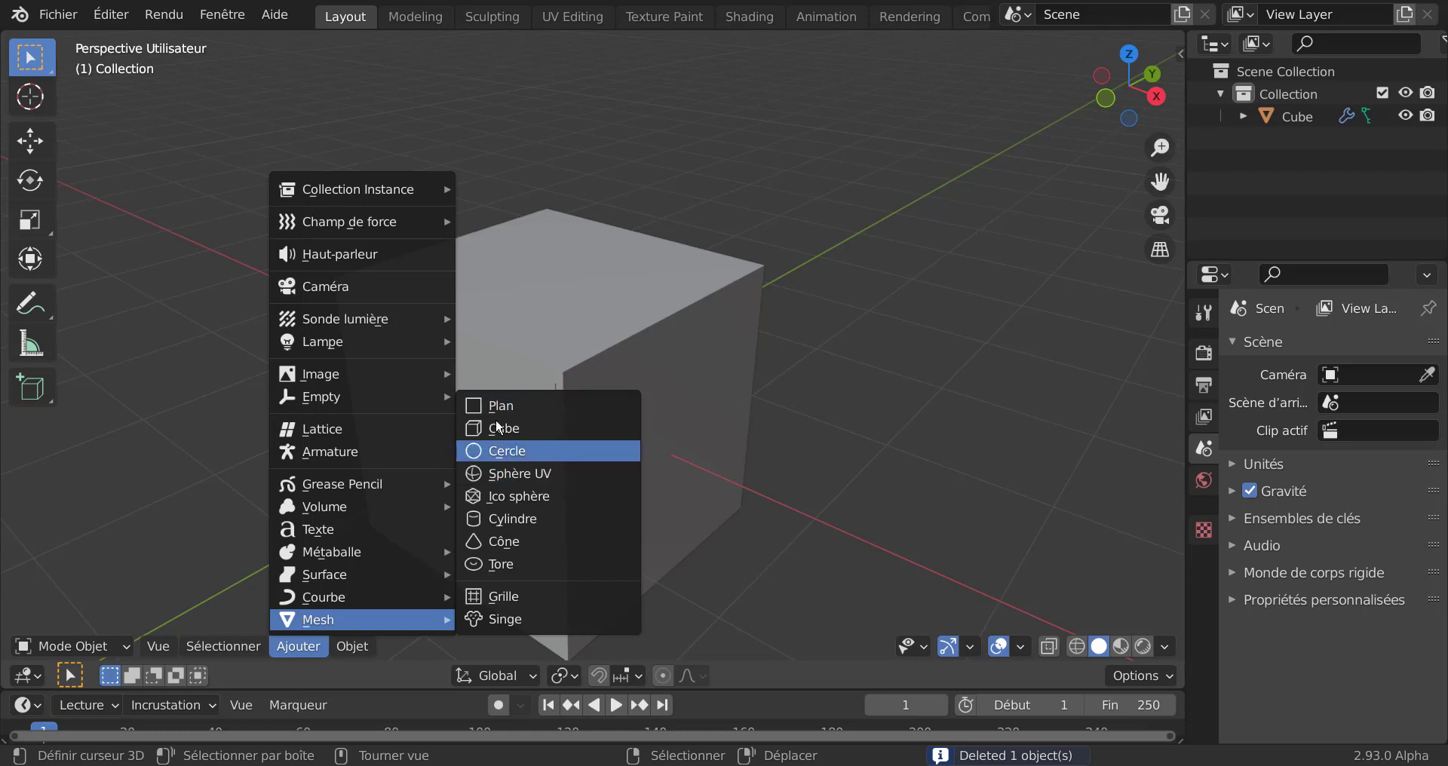
{"action": "left_click", "coordinate": [502, 519]}
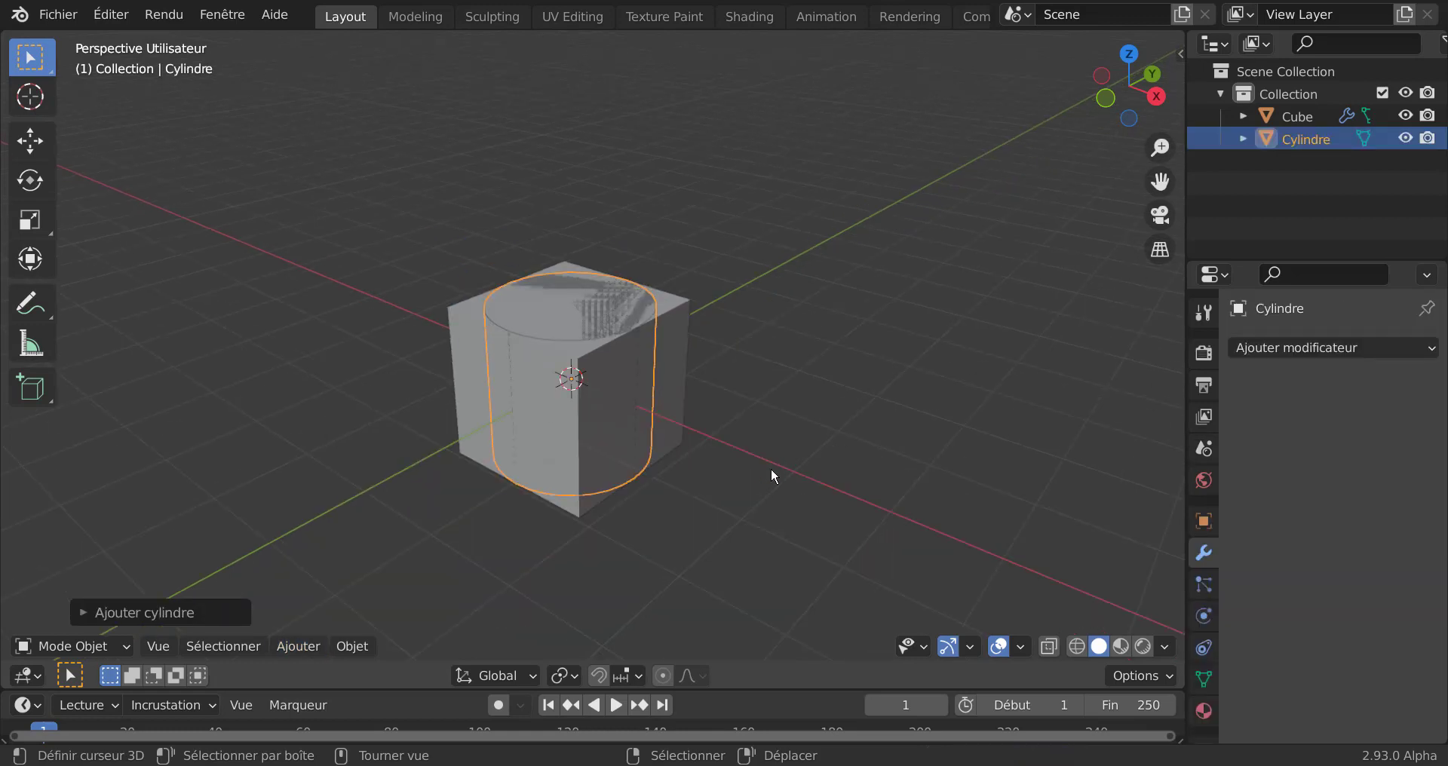
{"action": "middle_click_drag", "start_coordinate": [771, 468], "coordinate": [758, 437]}
{"action": "key", "text": "s"}
{"action": "left_click", "coordinate": [796, 453]}
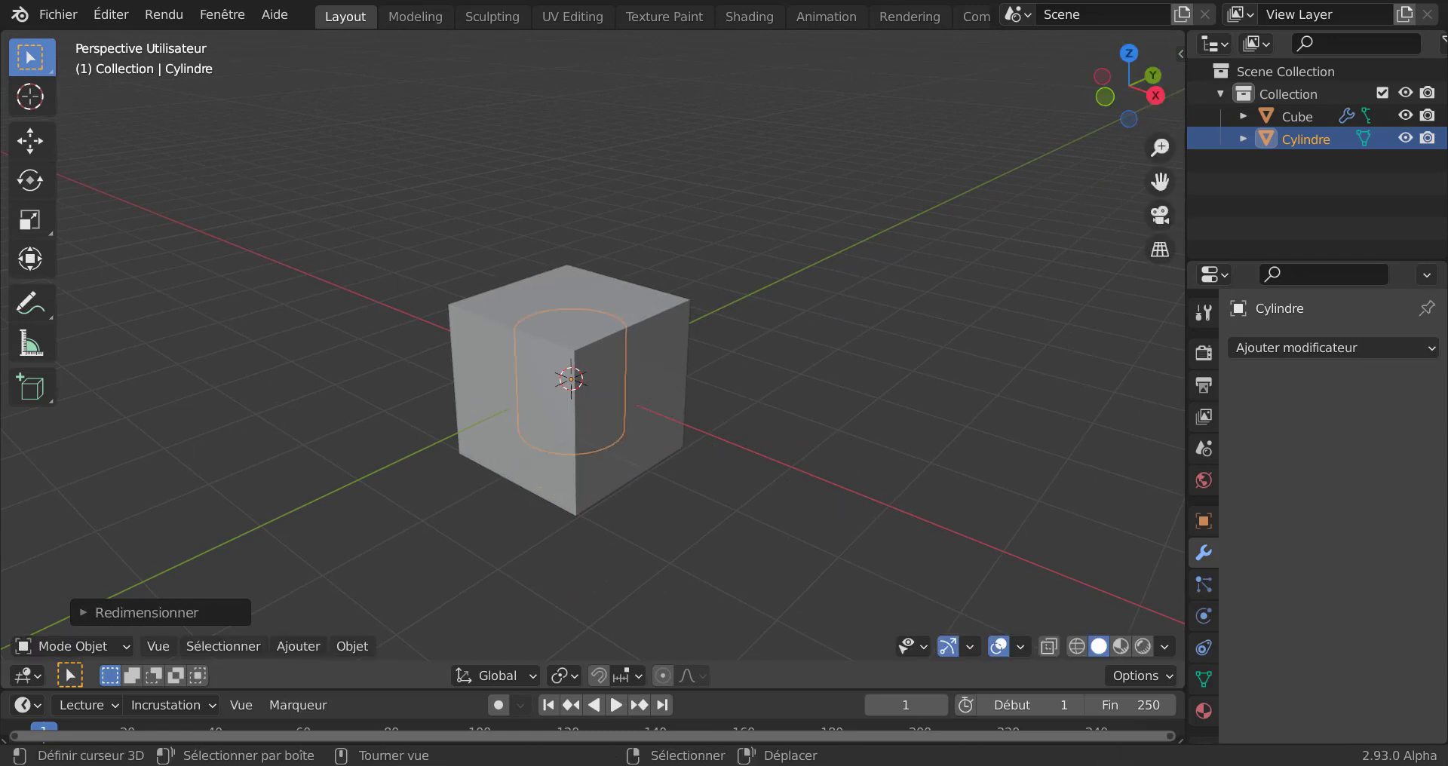
Move the cylinder out to the cube's upper corner so that the two objects partly overlap
{"action": "key", "text": "g"}
{"action": "left_click", "coordinate": [883, 354]}
{"action": "middle_click_drag", "start_coordinate": [898, 401], "coordinate": [748, 324]}
{"action": "scroll", "coordinate": [749, 325], "scroll_direction": "up", "scroll_amount": 2}
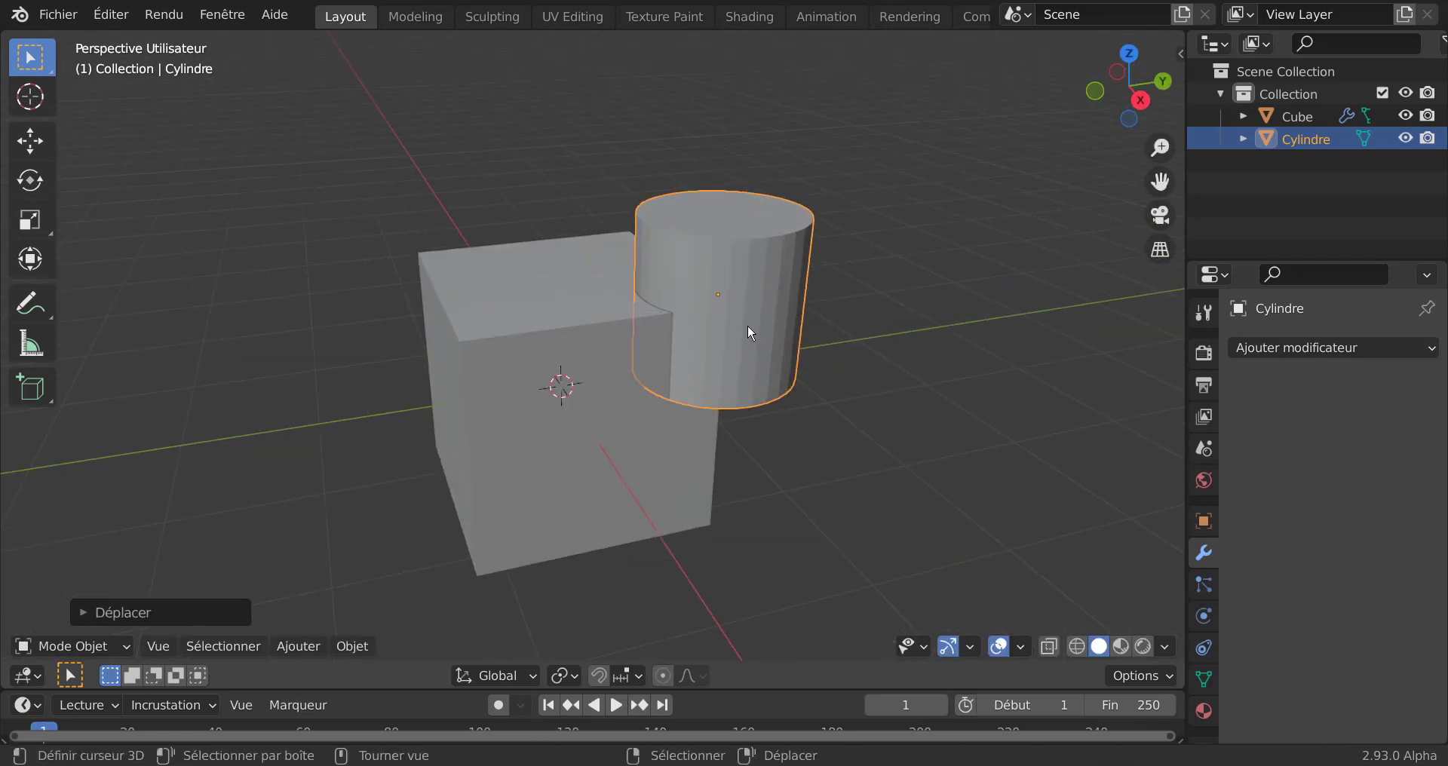
Subtract the cylinder from the cube with Bool Tool's brush Difference
{"action": "left_click", "coordinate": [537, 406], "text": "shift"}
{"action": "key", "text": "ctrl+KP_Add"}
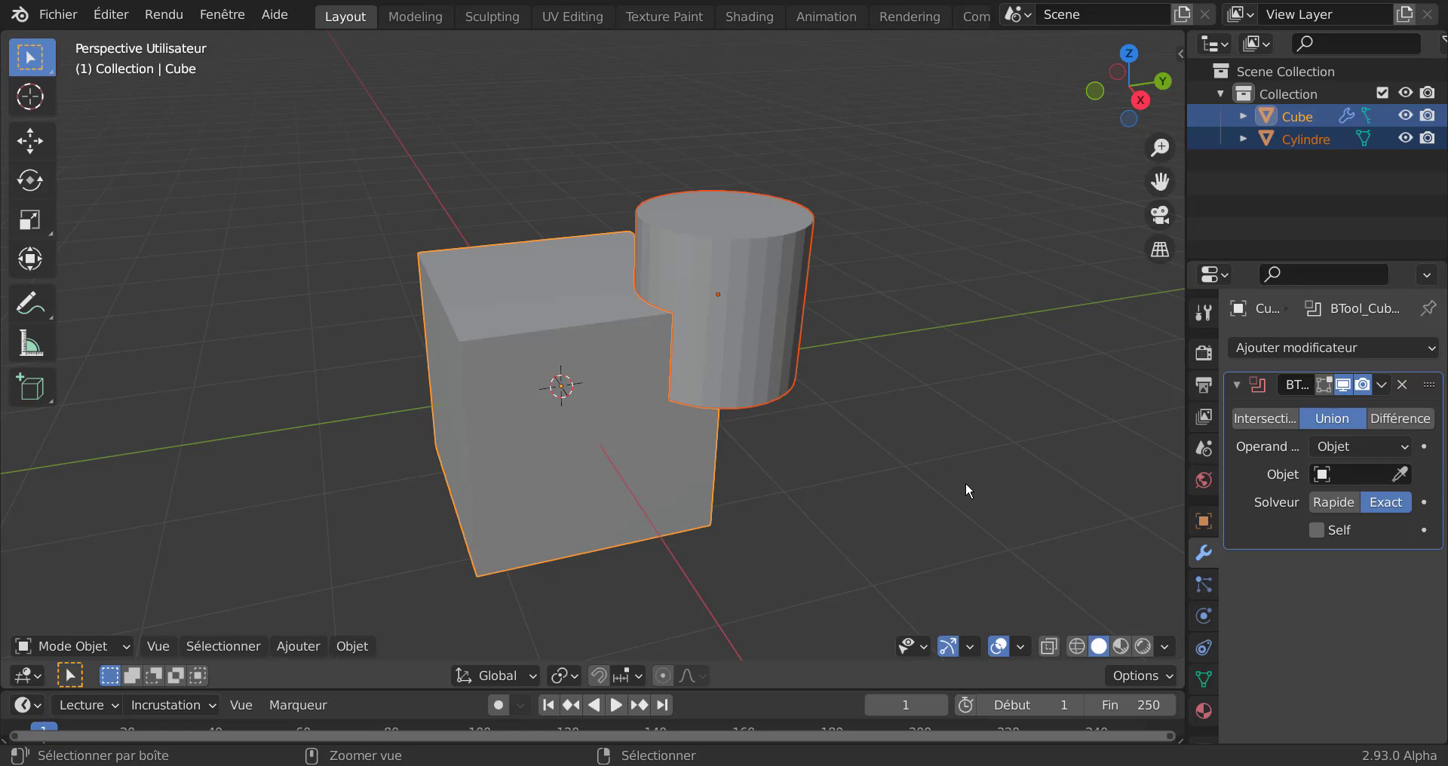
{"action": "key", "text": "ctrl+KP_Subtract"}
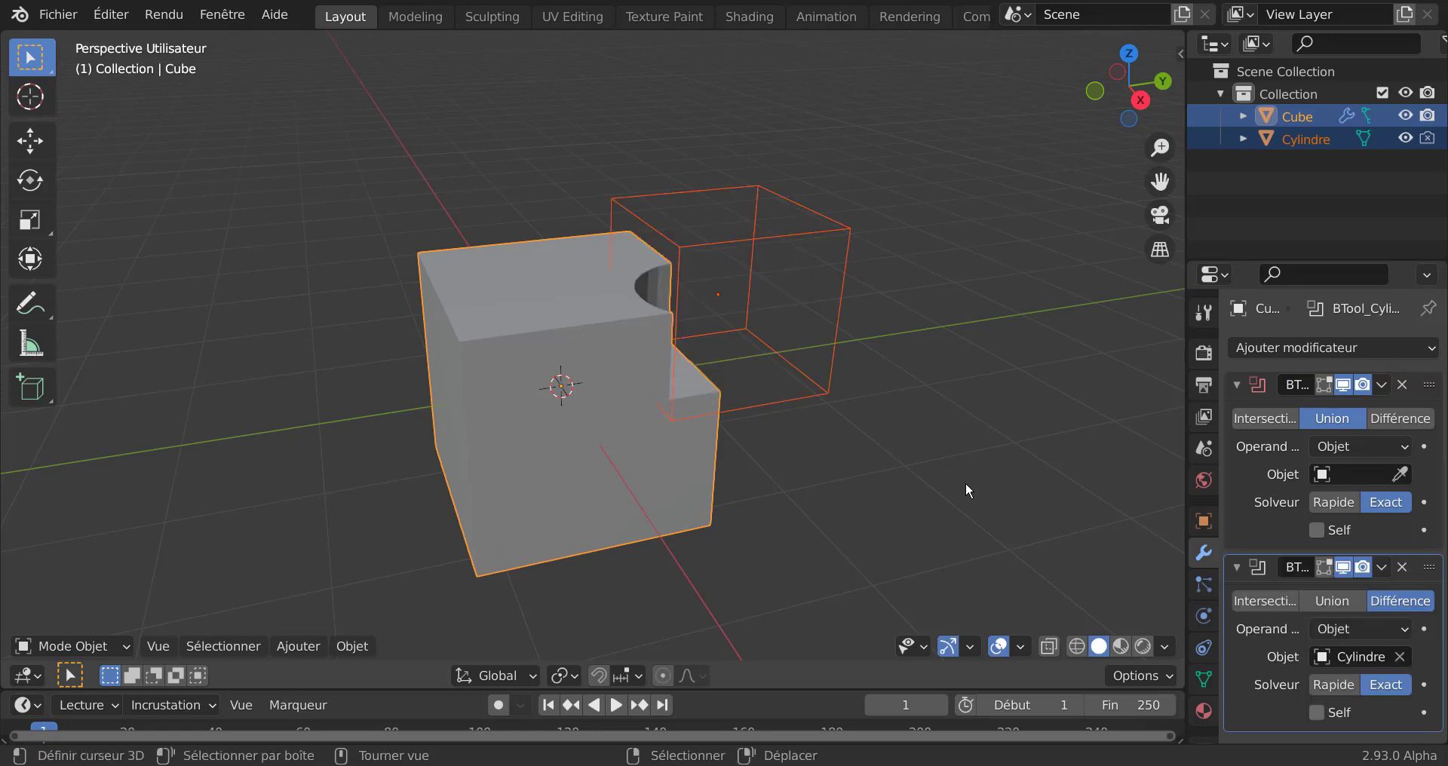
Test-move the cylinder brush to check the live cut, and reposition it lower on the cube's corner
{"action": "middle_click_drag", "start_coordinate": [926, 440], "coordinate": [785, 441]}
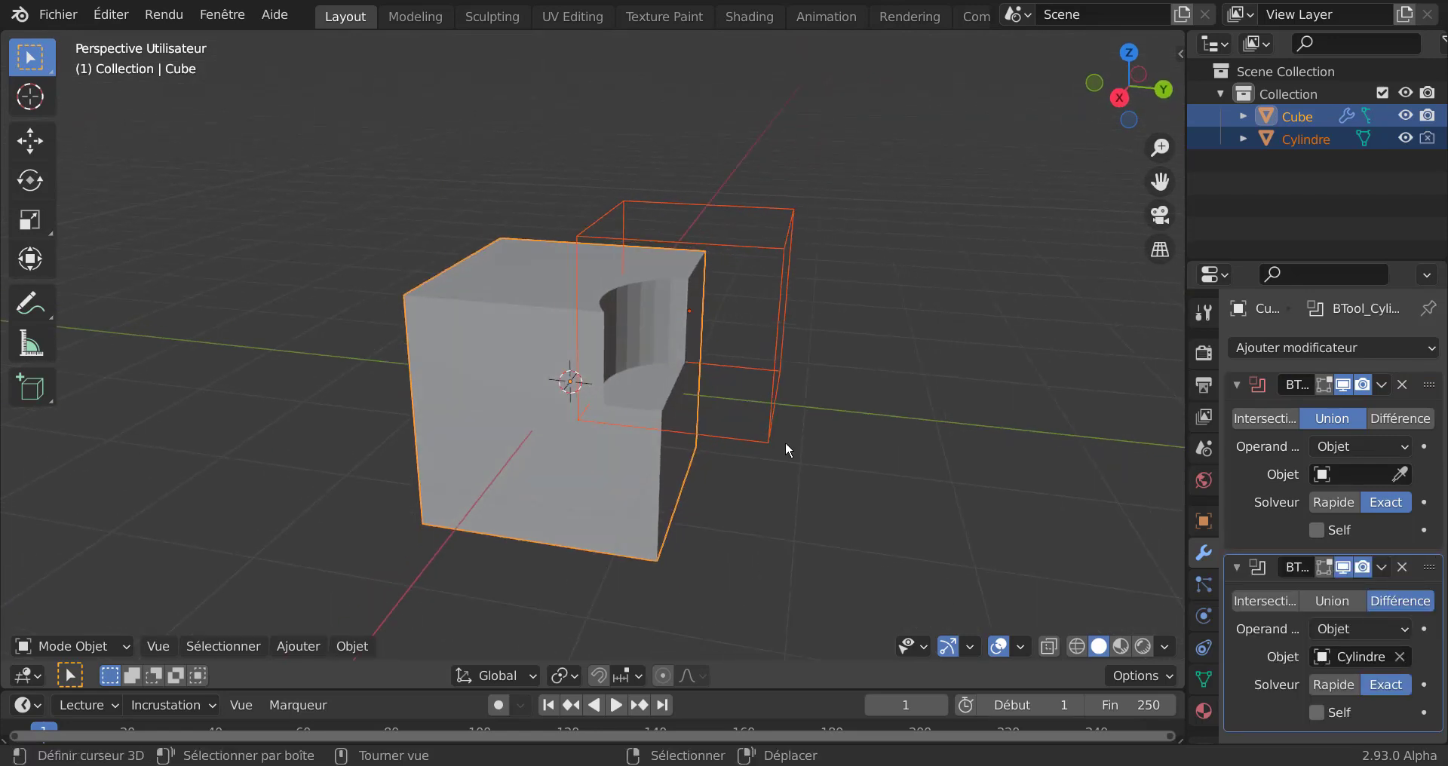
{"action": "left_click", "coordinate": [760, 422]}
{"action": "key", "text": "g"}
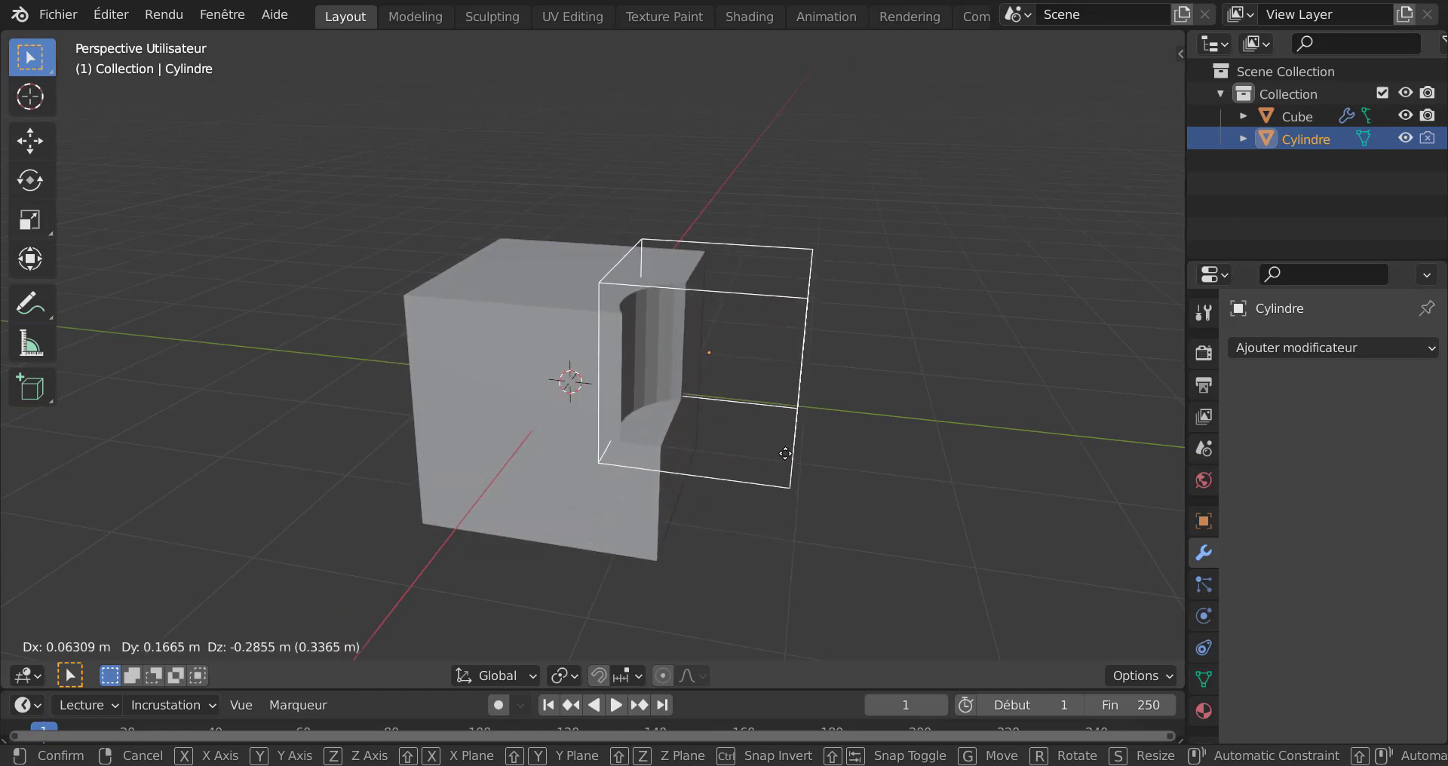
{"action": "left_click", "coordinate": [813, 480]}
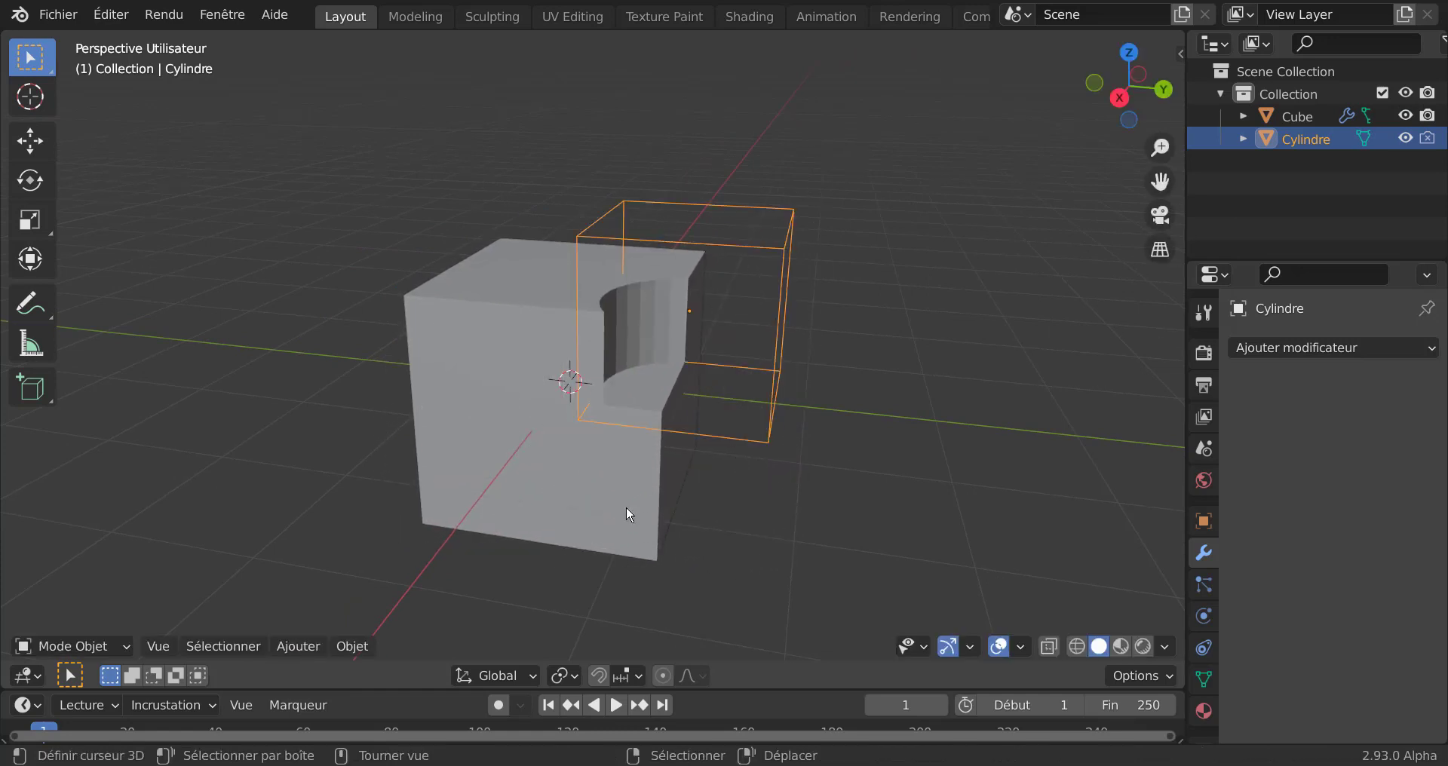
{"action": "middle_click_drag", "start_coordinate": [629, 514], "coordinate": [667, 443]}
{"action": "key", "text": "g"}
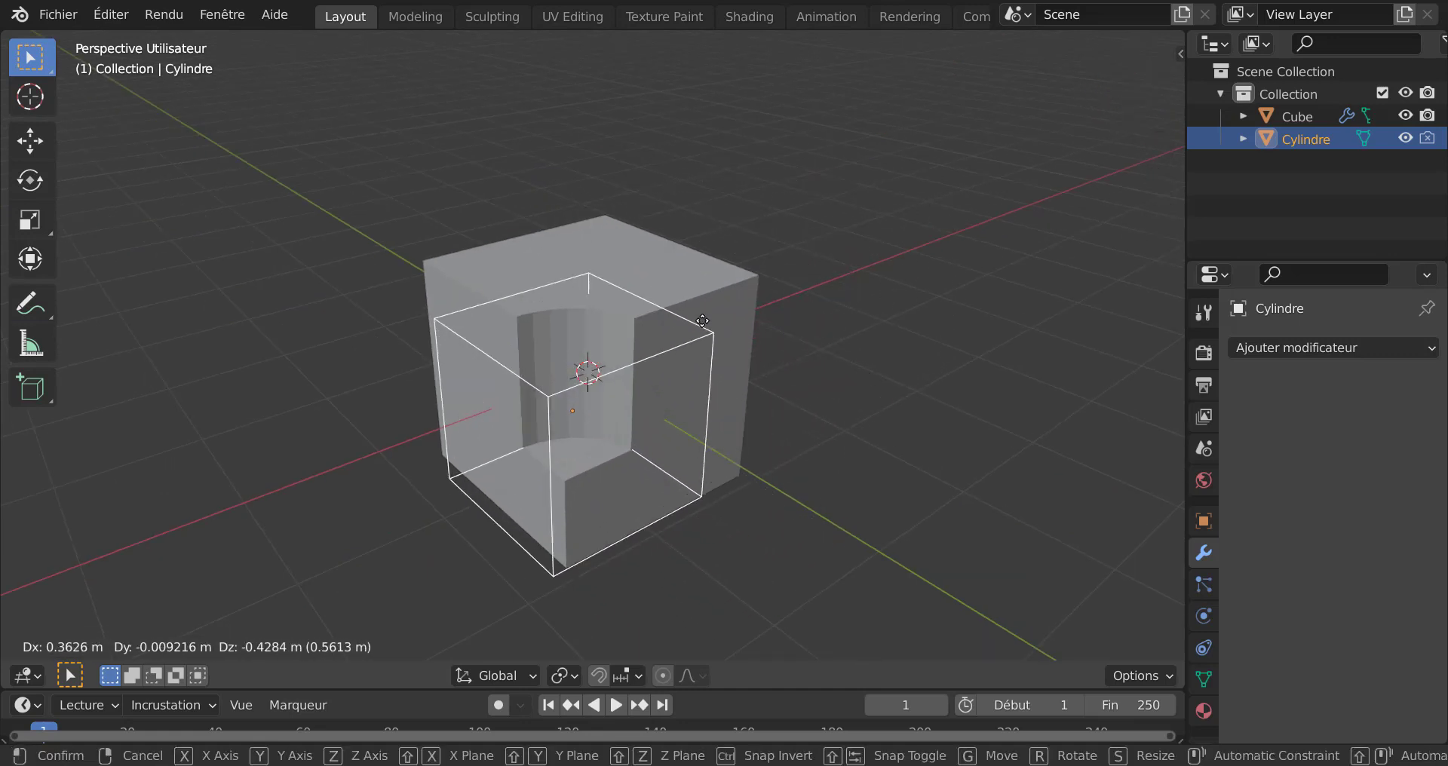
{"action": "left_click", "coordinate": [712, 311]}
Apply the cylinder's brush Difference permanently to the cube
{"action": "middle_click_drag", "start_coordinate": [712, 311], "coordinate": [759, 287]}
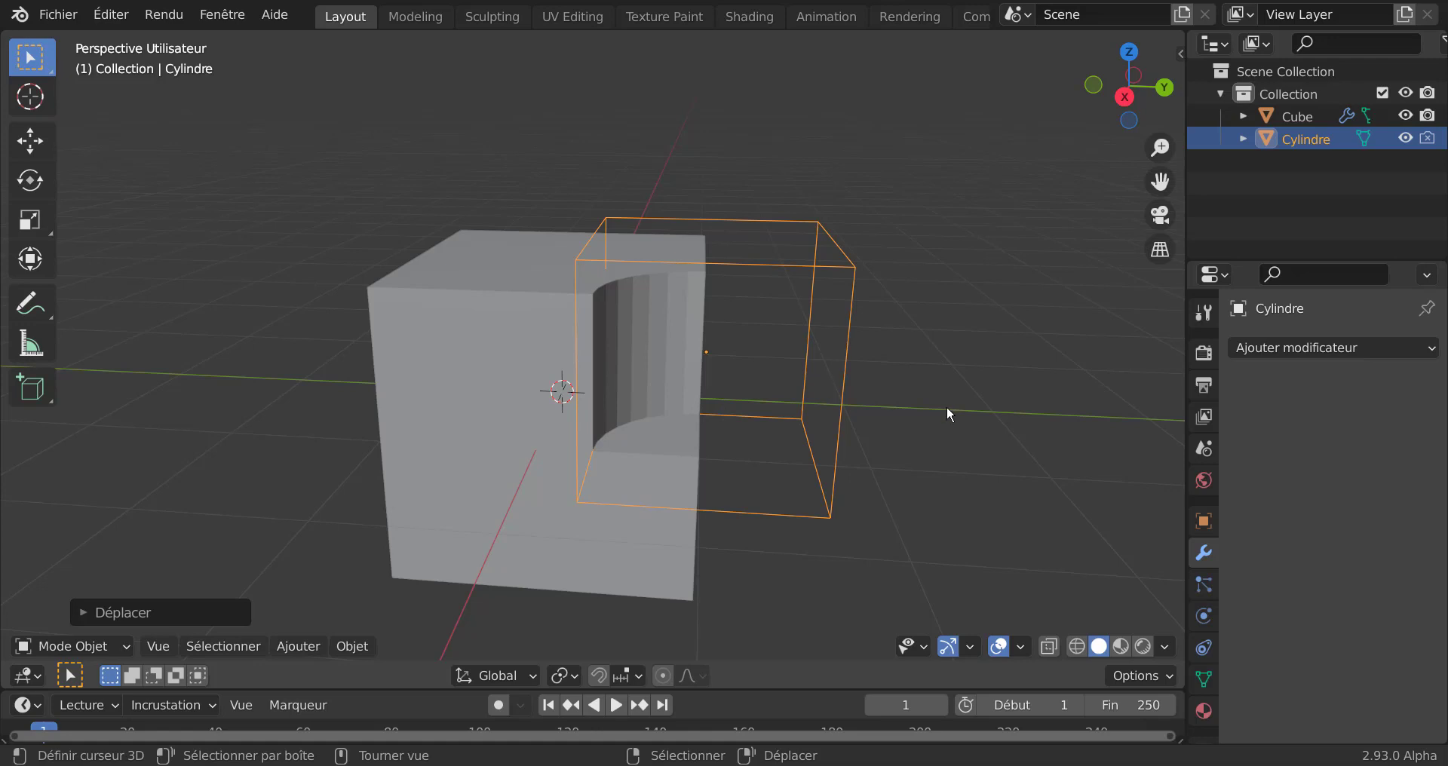
{"action": "key", "text": "ctrl"}
{"action": "key", "text": "ctrl+KP_Add"}
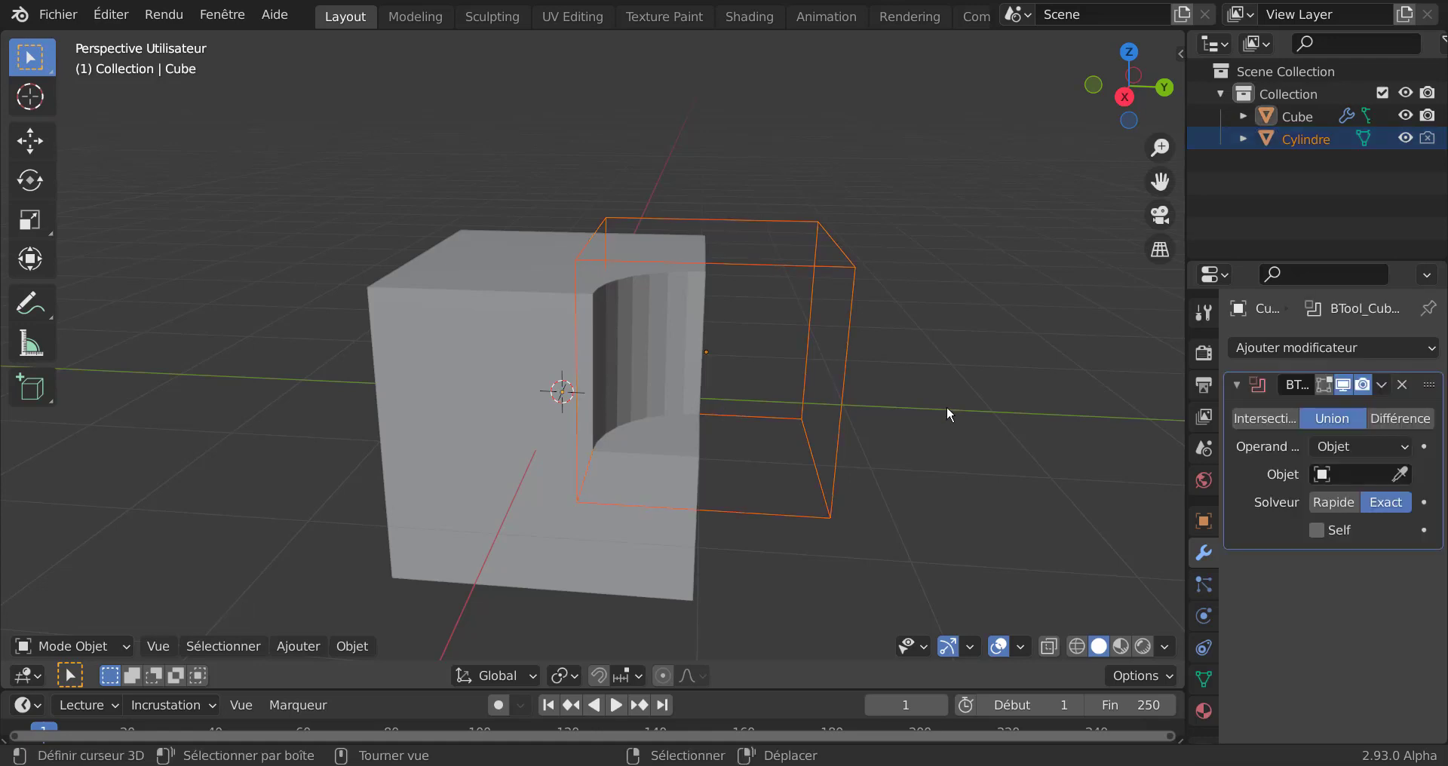
Move the cylinder brush away from the carved cube, delete it and select the cube
{"action": "left_click", "coordinate": [830, 386]}
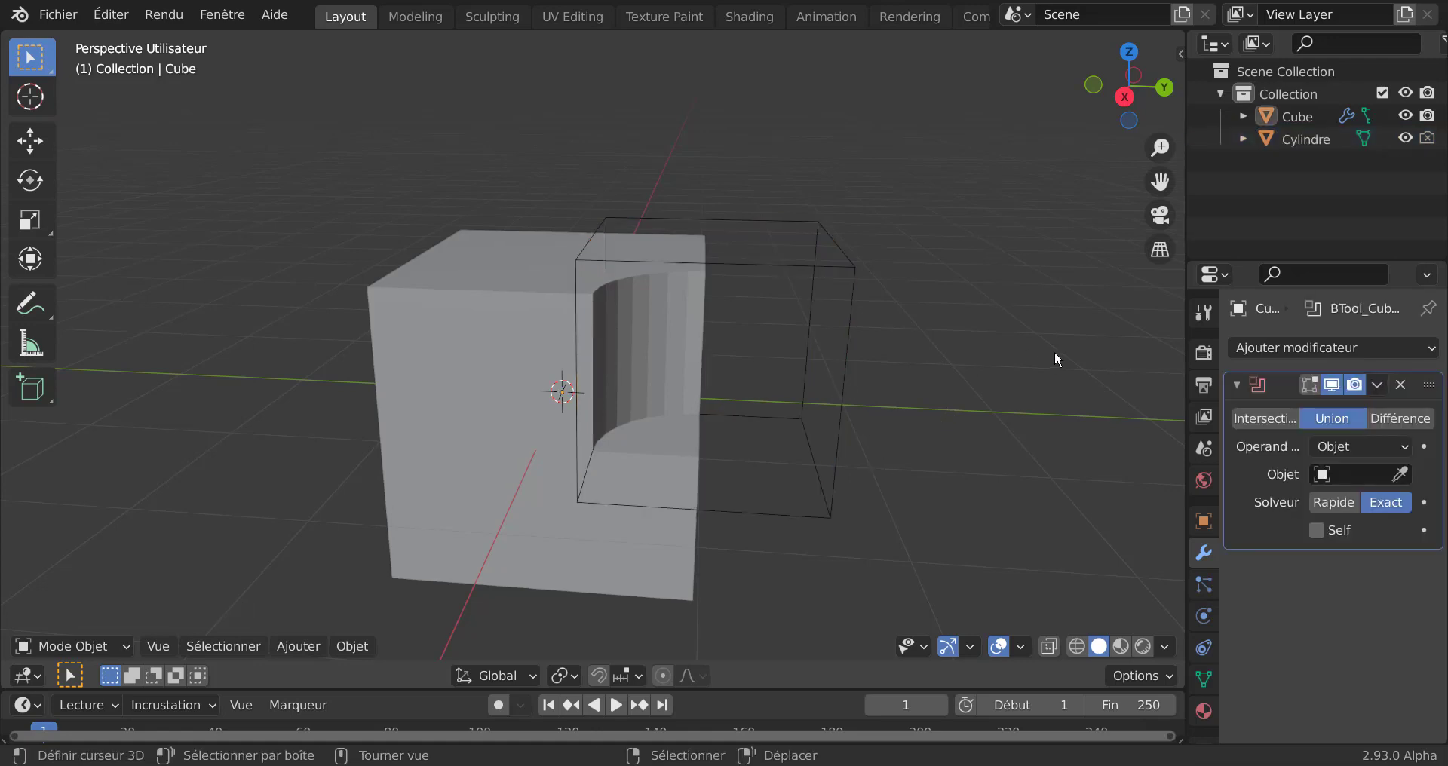
{"action": "left_click_drag", "start_coordinate": [840, 400], "coordinate": [996, 372]}
{"action": "key", "text": "x"}
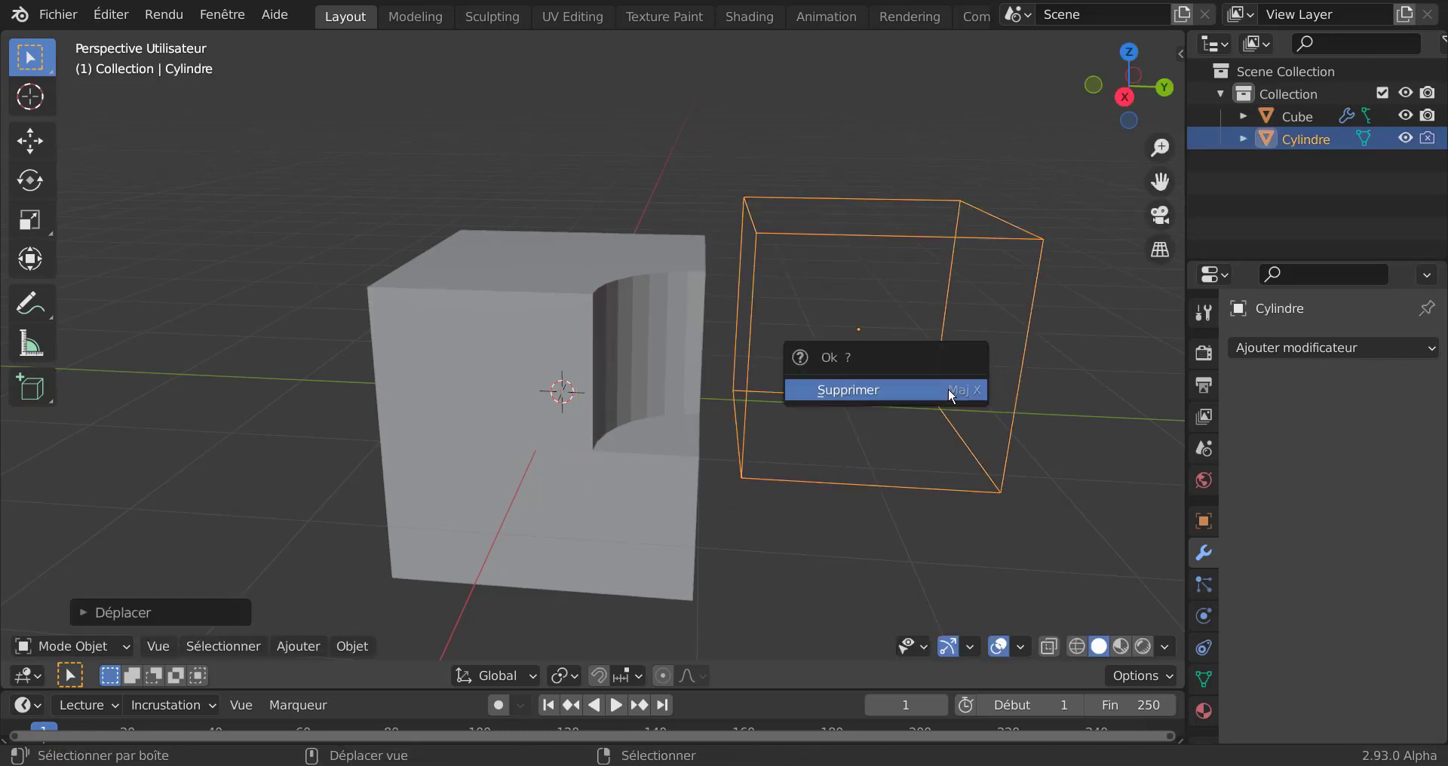
{"action": "left_click", "coordinate": [948, 388]}
{"action": "left_click", "coordinate": [693, 374]}
{"action": "right_click", "coordinate": [637, 384]}
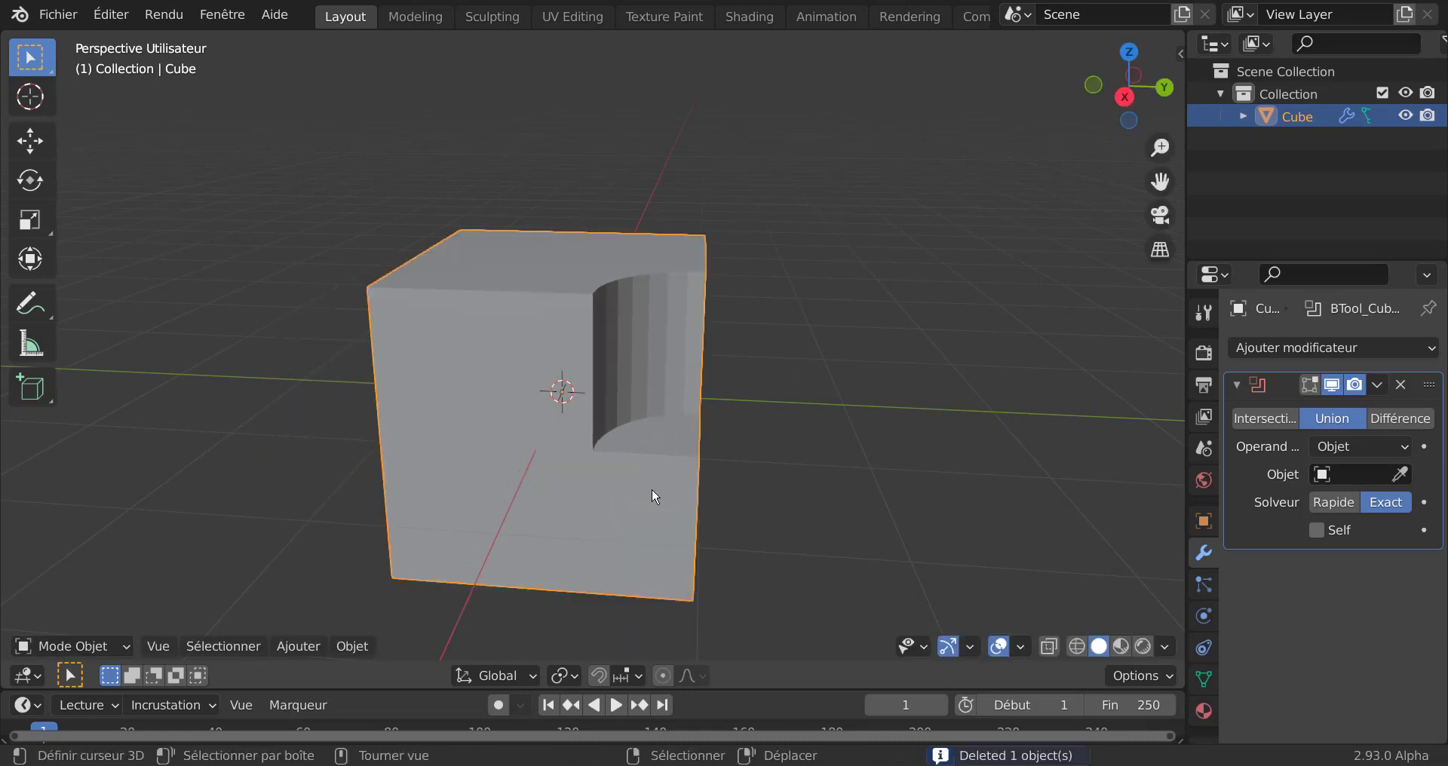
Undo the cylinder brush's deletion and the brush Difference to restore the uncut cube and the solid cylinder
{"action": "middle_click_drag", "start_coordinate": [652, 487], "coordinate": [576, 479]}
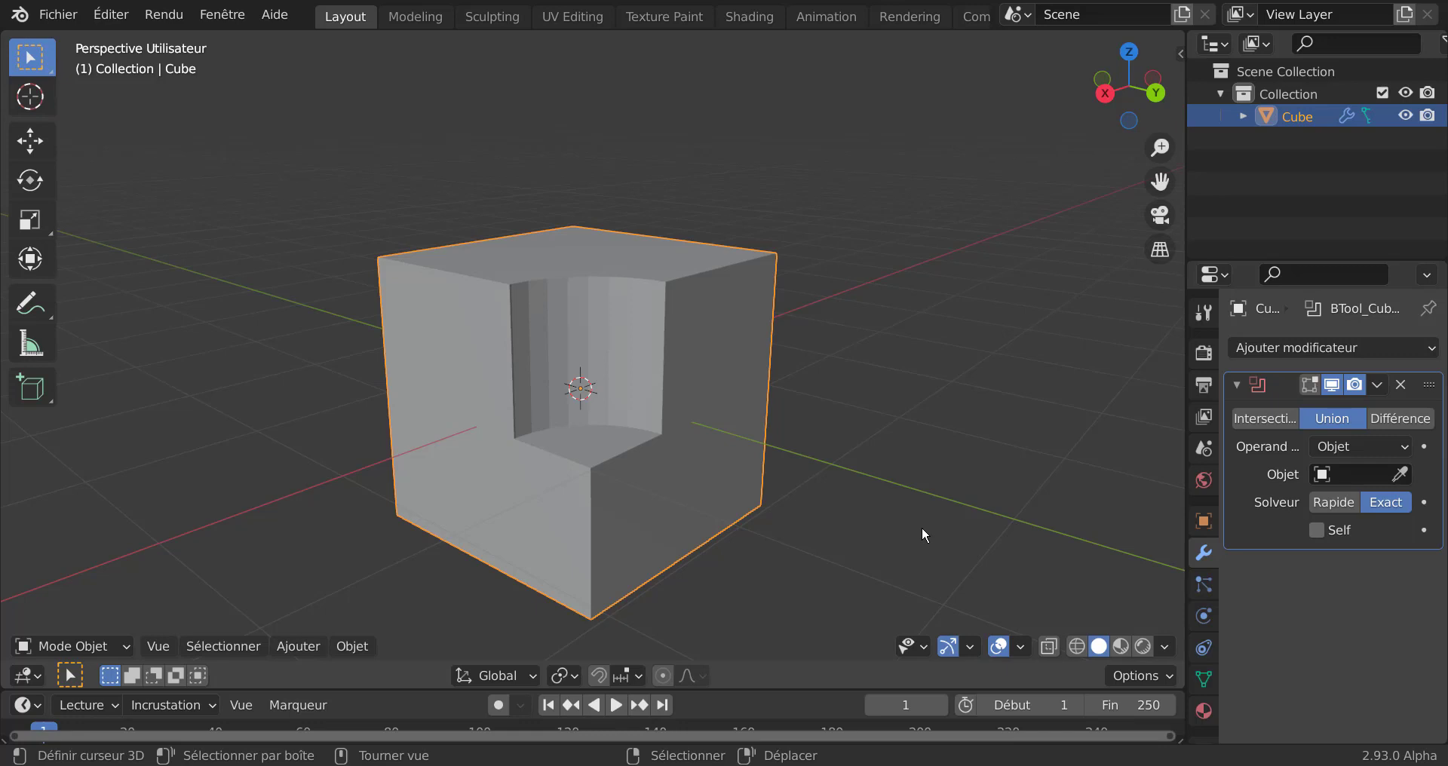
{"action": "key", "text": "ctrl+z"}
{"action": "key", "text": "ctrl+z"}
{"action": "key", "text": "ctrl+z"}
{"action": "key", "text": "ctrl+z"}
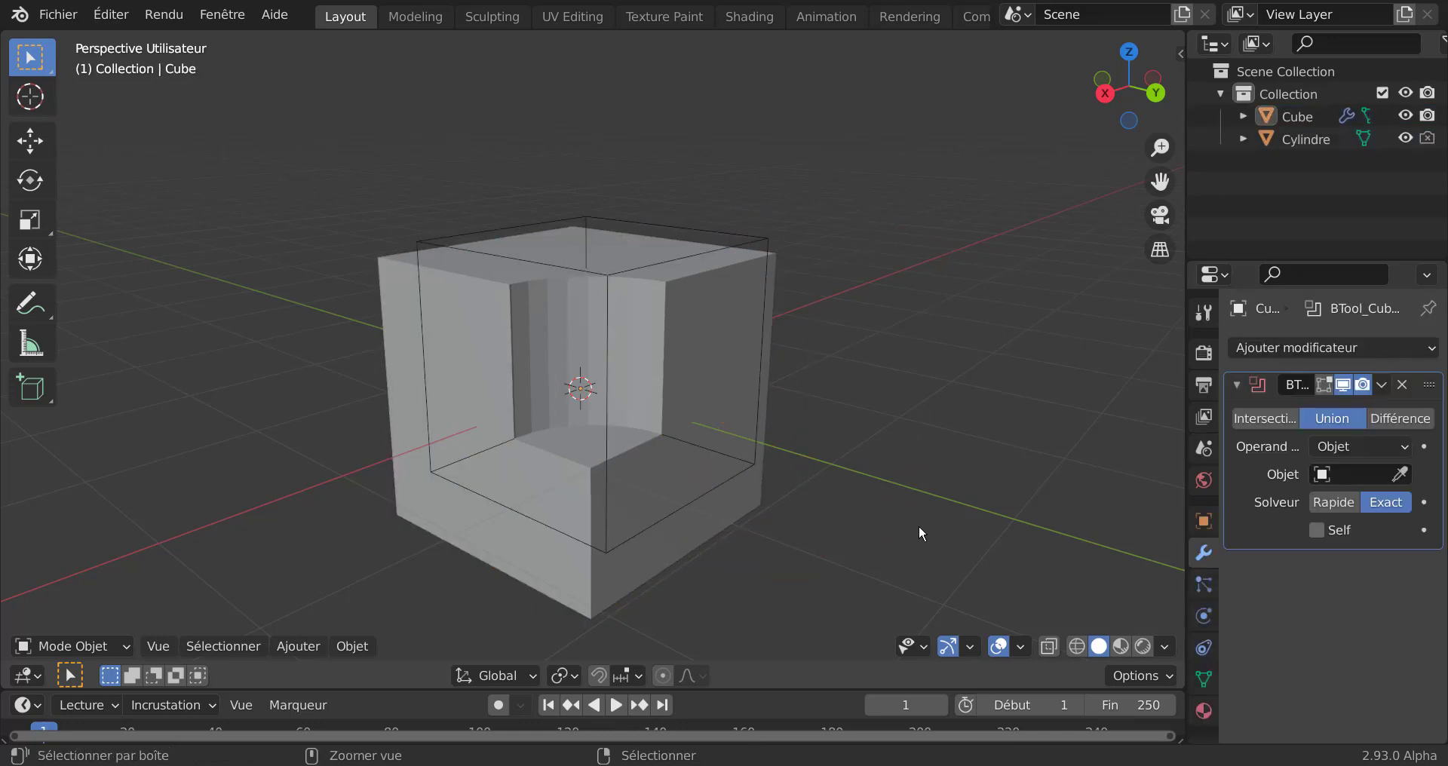
{"action": "key", "text": "ctrl+z"}
{"action": "key", "text": "ctrl+z"}
{"action": "key", "text": "ctrl+z"}
{"action": "key", "text": "ctrl+z"}
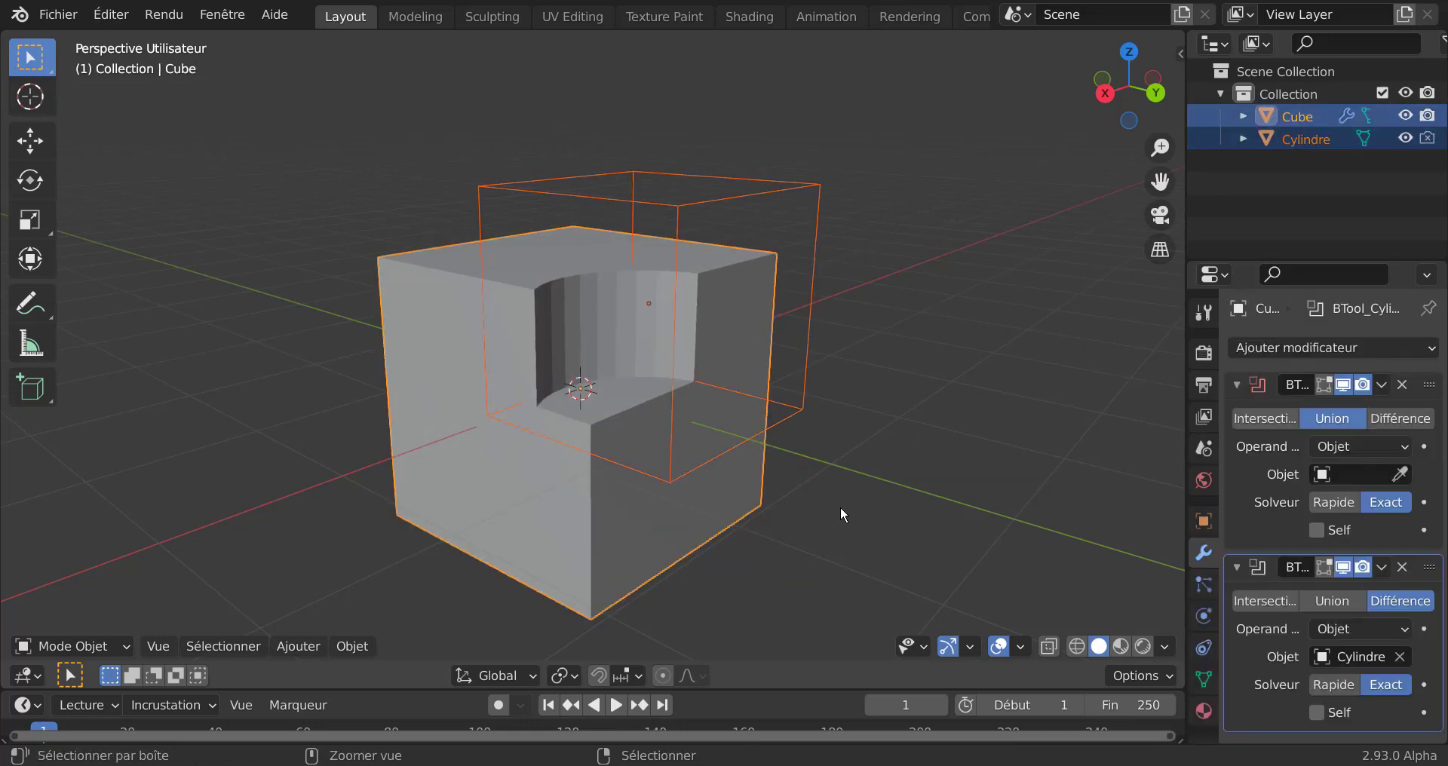
{"action": "key", "text": "ctrl+z"}
{"action": "right_click_drag", "start_coordinate": [701, 424], "coordinate": [838, 404]}
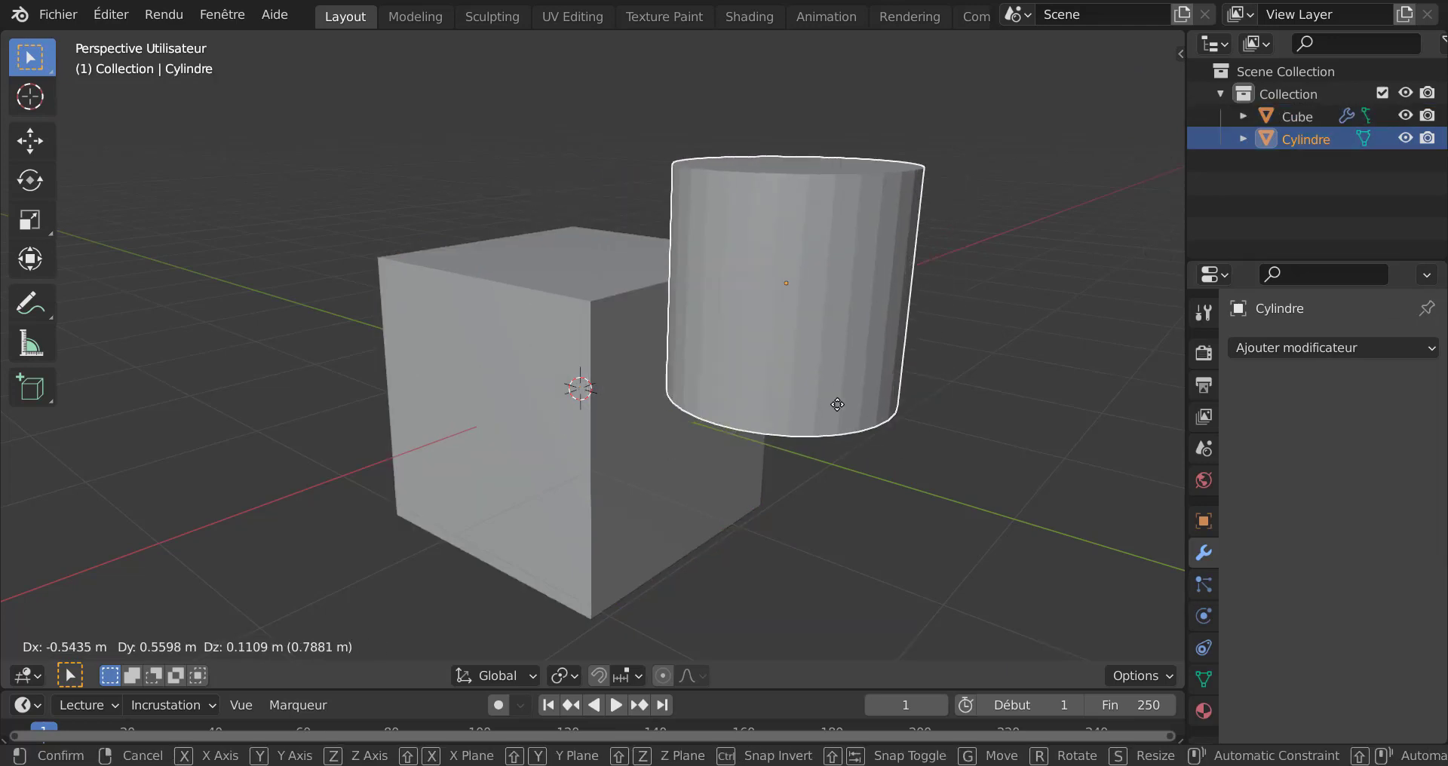
{"action": "key", "text": "Escape"}
Select the cylinder and the cube, and join them with Bool Tool's brush Union
{"action": "middle_click_drag", "start_coordinate": [911, 456], "coordinate": [794, 350]}
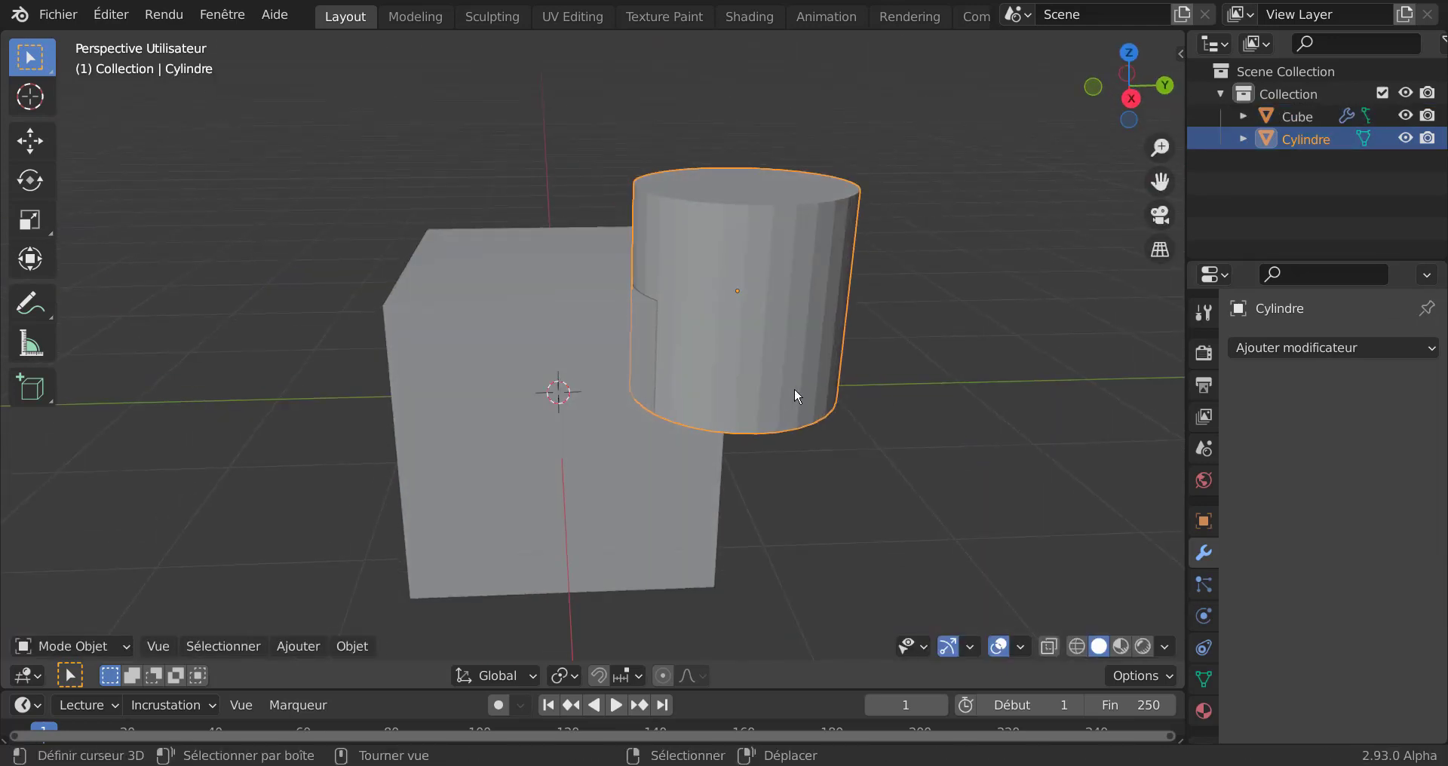
{"action": "mouse_move", "coordinate": [798, 457]}
{"action": "middle_mouse_down"}
{"action": "mouse_move", "coordinate": [750, 417]}
{"action": "mouse_move", "coordinate": [798, 443]}
{"action": "middle_mouse_up"}
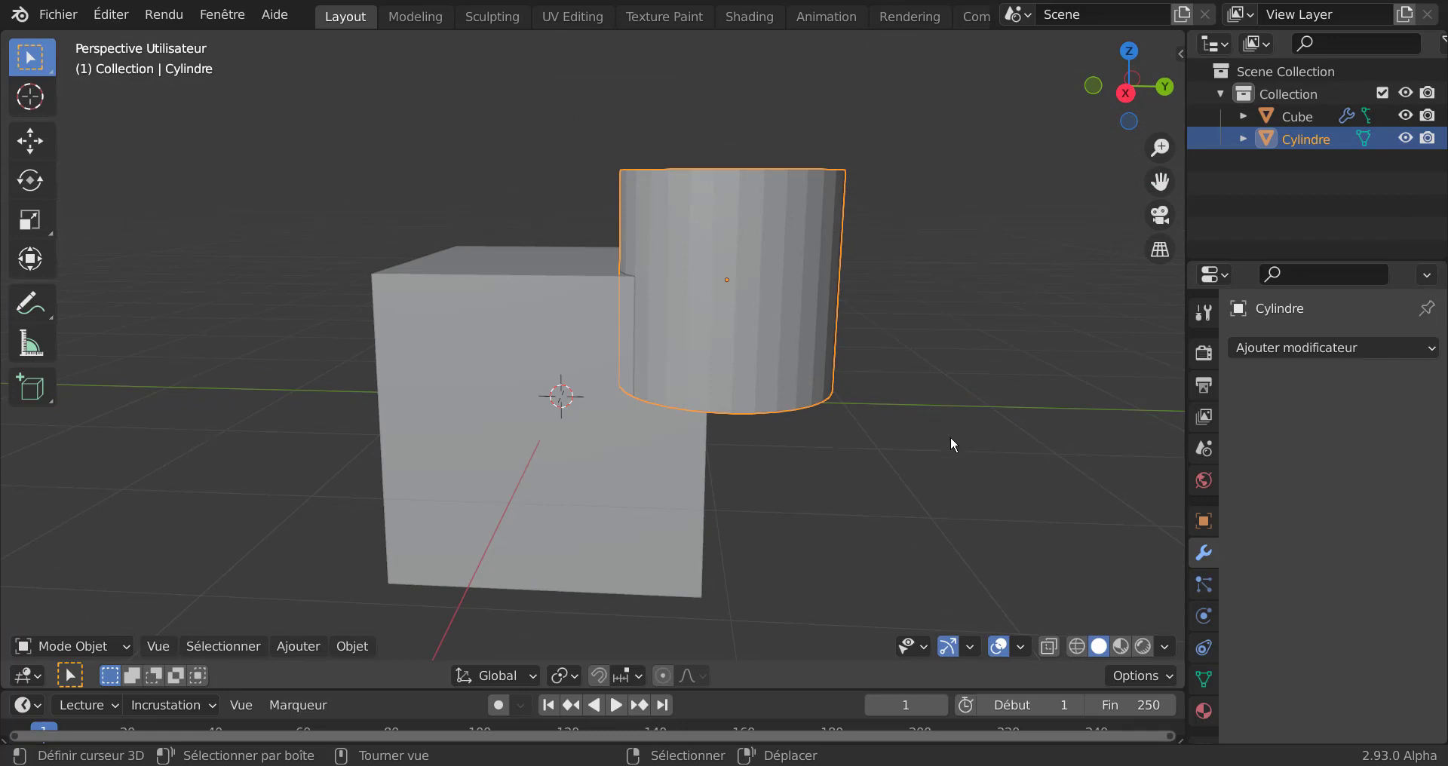
{"action": "middle_click_drag", "start_coordinate": [971, 446], "coordinate": [901, 451]}
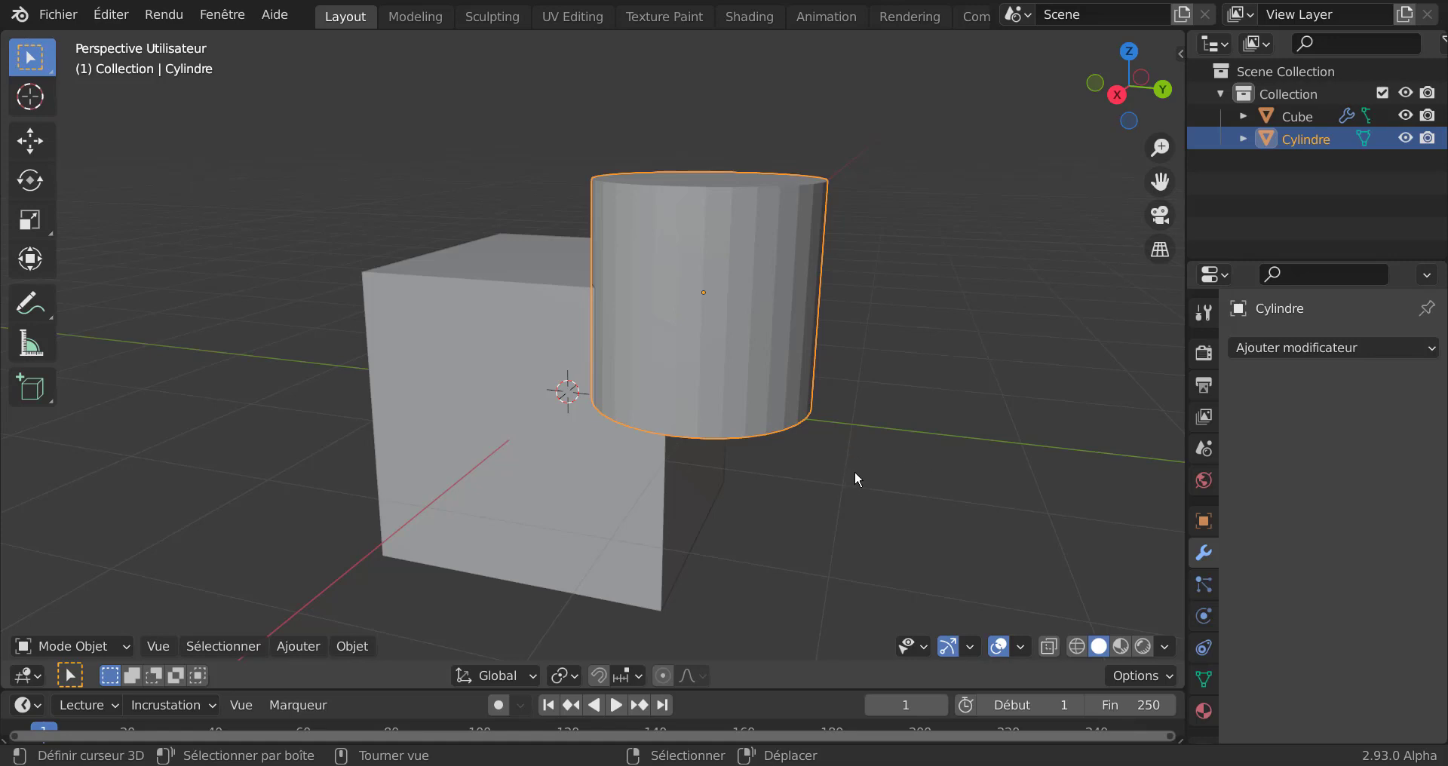
{"action": "key", "text": "ctrl+j"}
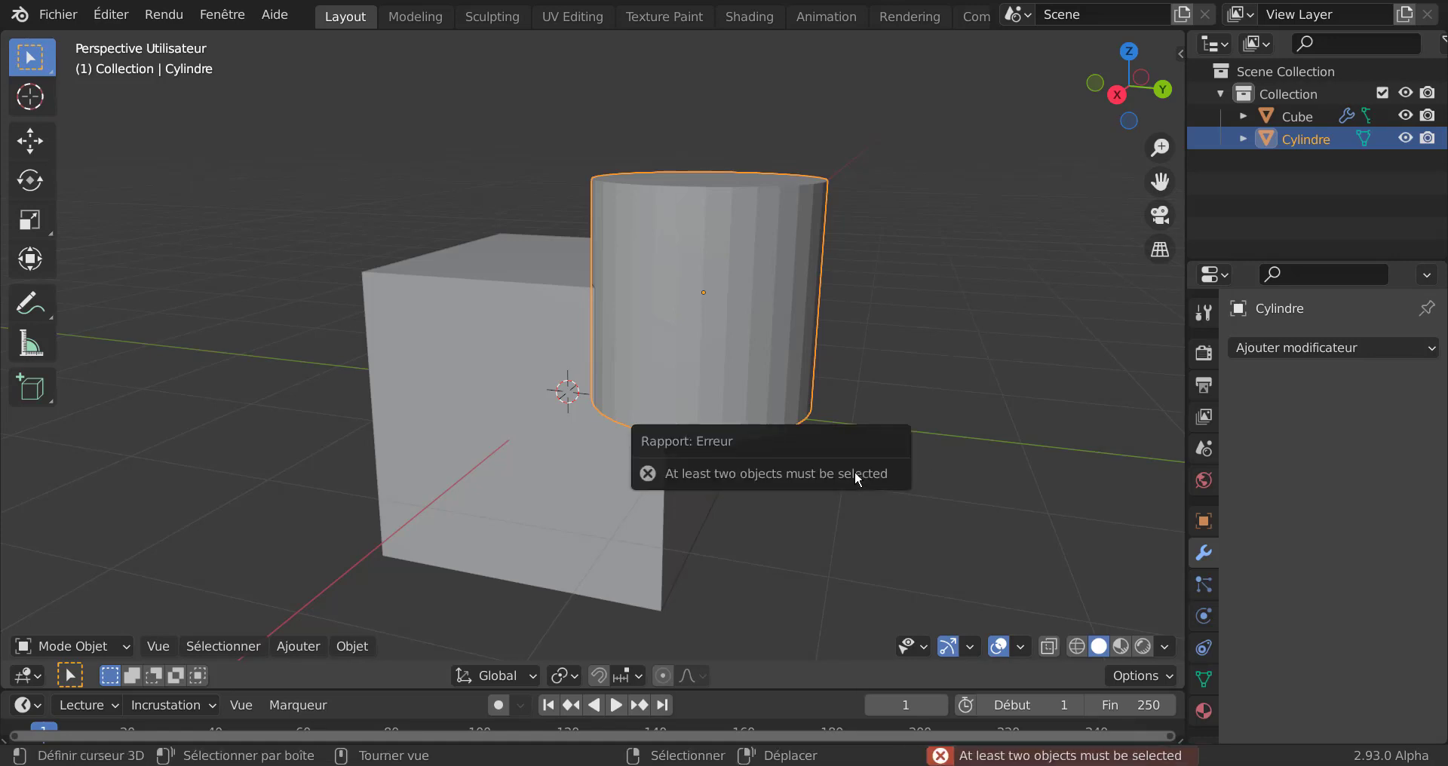
{"action": "right_click", "coordinate": [571, 542], "text": "shift"}
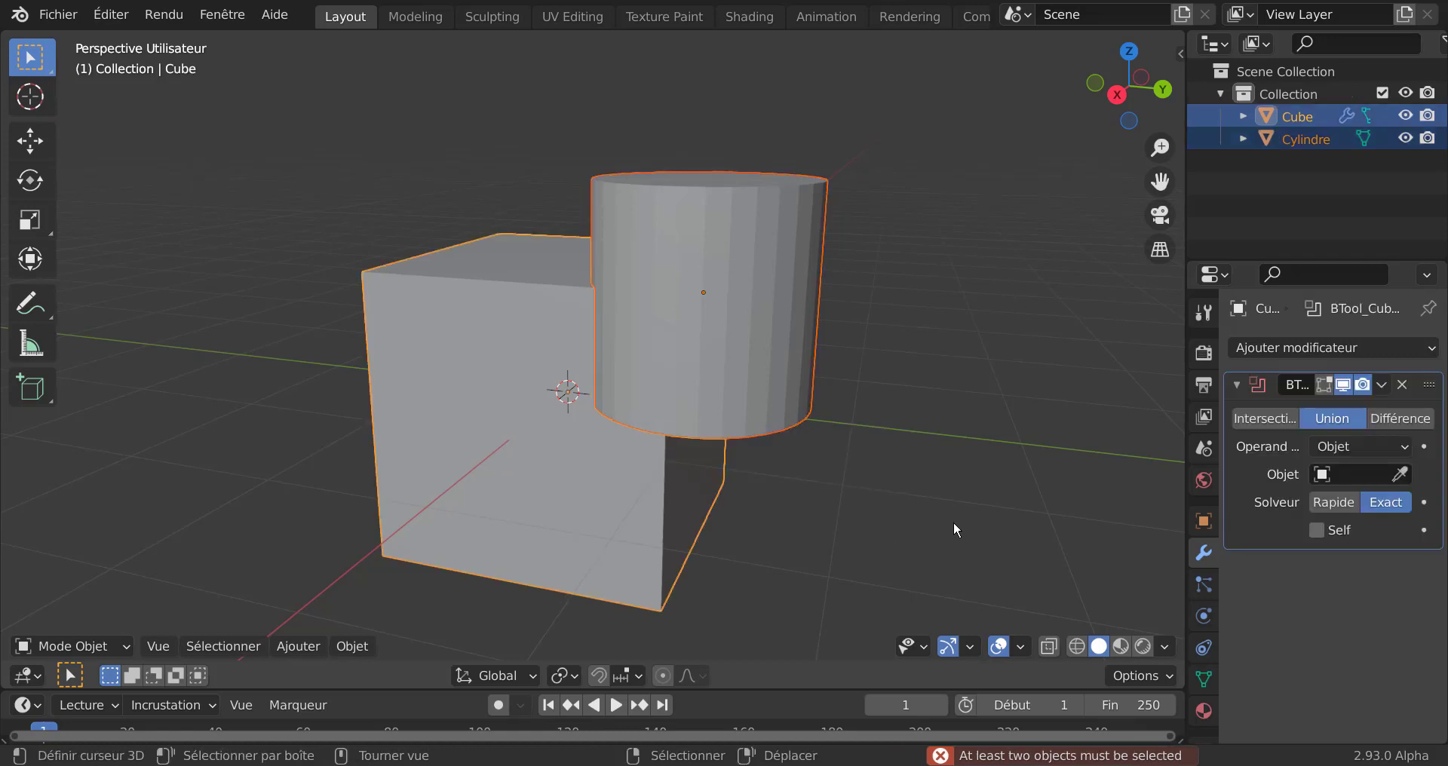
{"action": "key", "text": "ctrl+shift+KP_Add"}
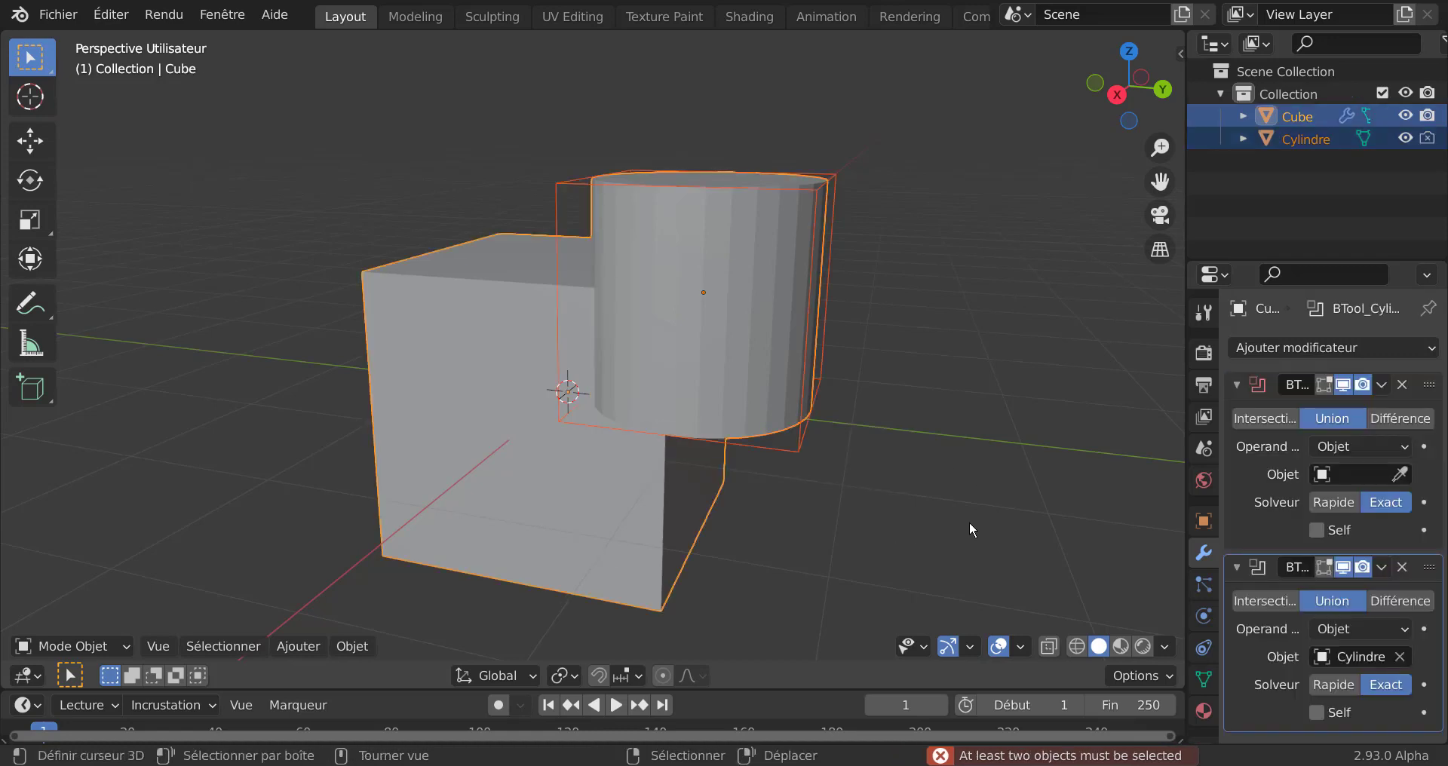
Move the cylinder brush across to another upper corner of the cube to test the live union
{"action": "mouse_move", "coordinate": [971, 522]}
{"action": "middle_mouse_down"}
{"action": "mouse_move", "coordinate": [998, 495]}
{"action": "mouse_move", "coordinate": [1071, 524]}
{"action": "middle_mouse_up"}
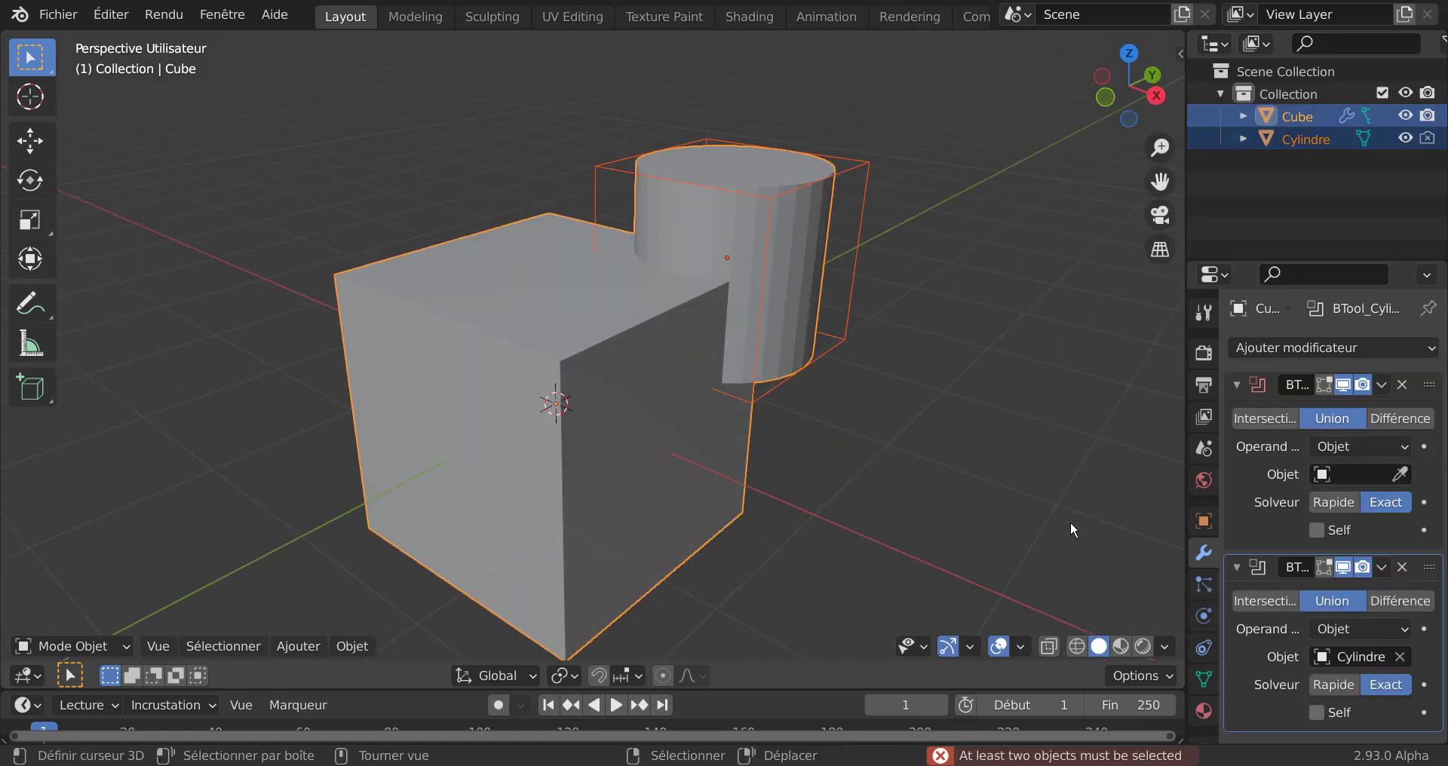
{"action": "right_click", "coordinate": [848, 289]}
{"action": "key", "text": "g"}
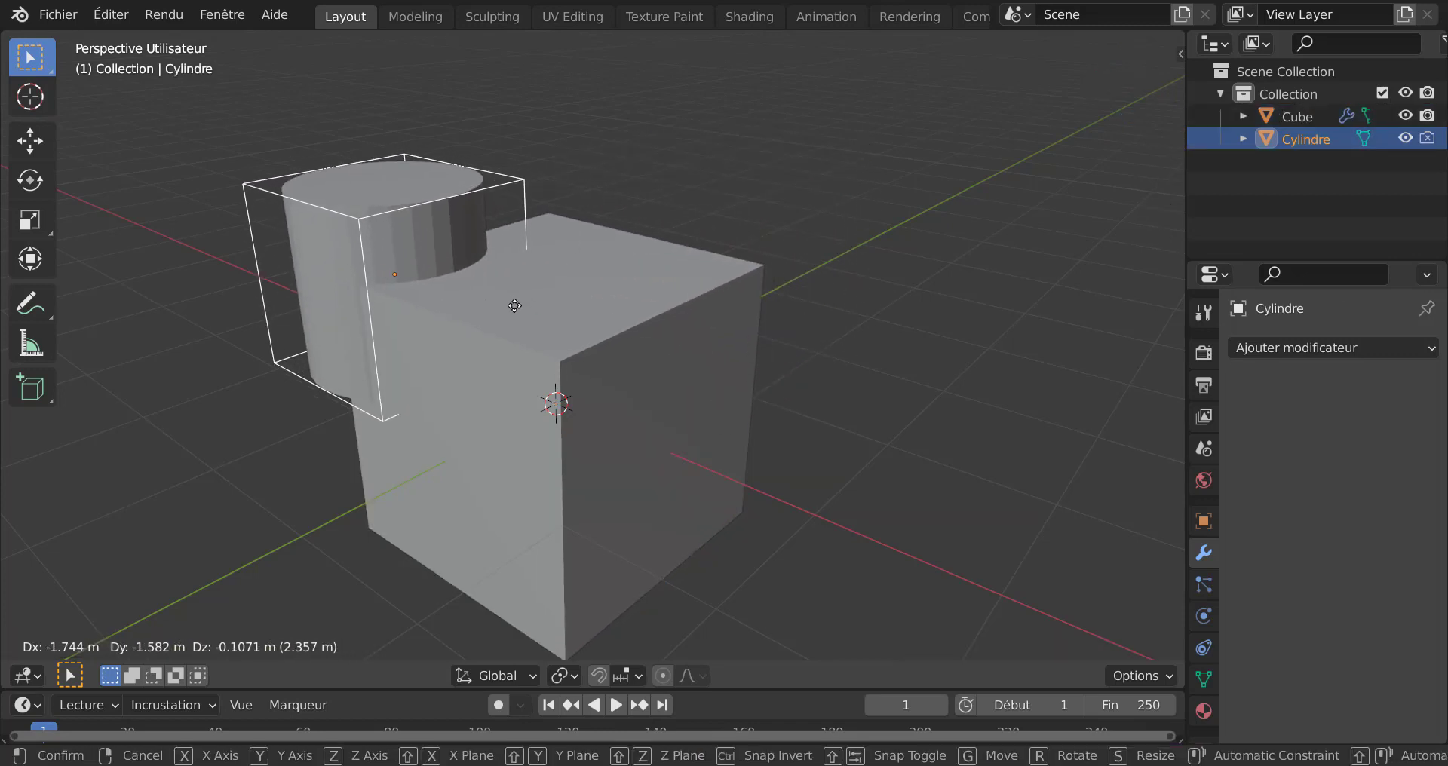
{"action": "left_click", "coordinate": [848, 332]}
{"action": "middle_click_drag", "start_coordinate": [848, 327], "coordinate": [701, 386]}
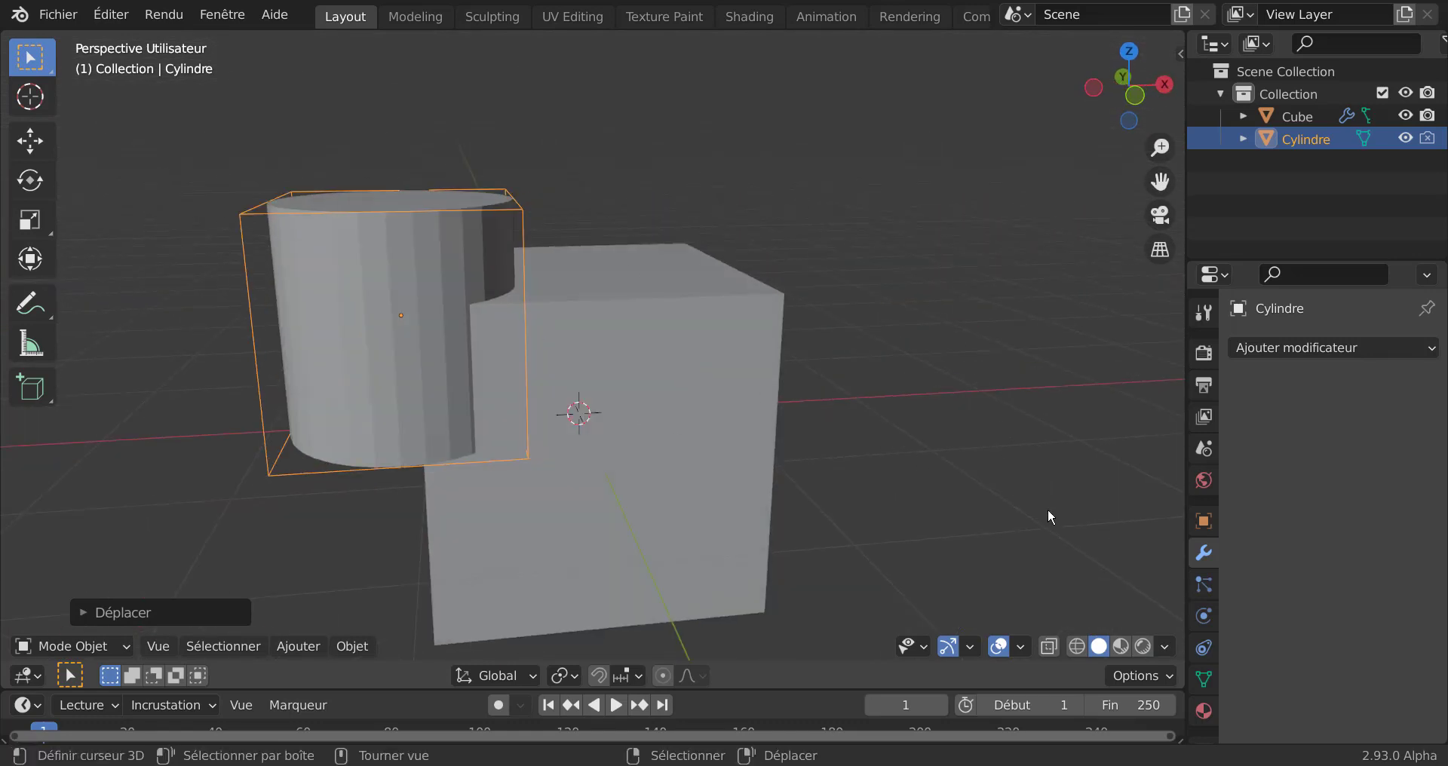
Apply the cylinder's brush Union permanently to the cube and delete the cylinder brush
{"action": "key", "text": "ctrl+KP_Enter"}
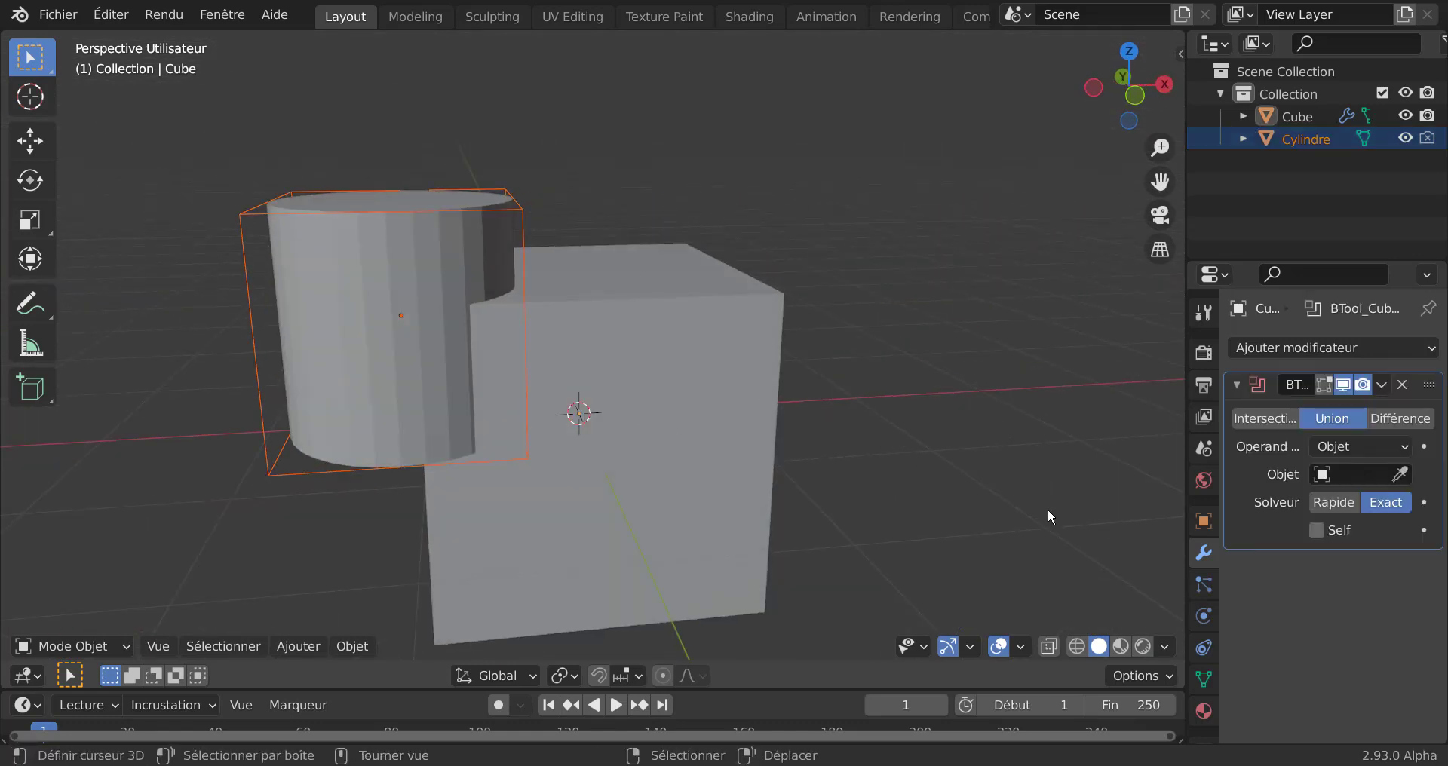
{"action": "left_click", "coordinate": [251, 324]}
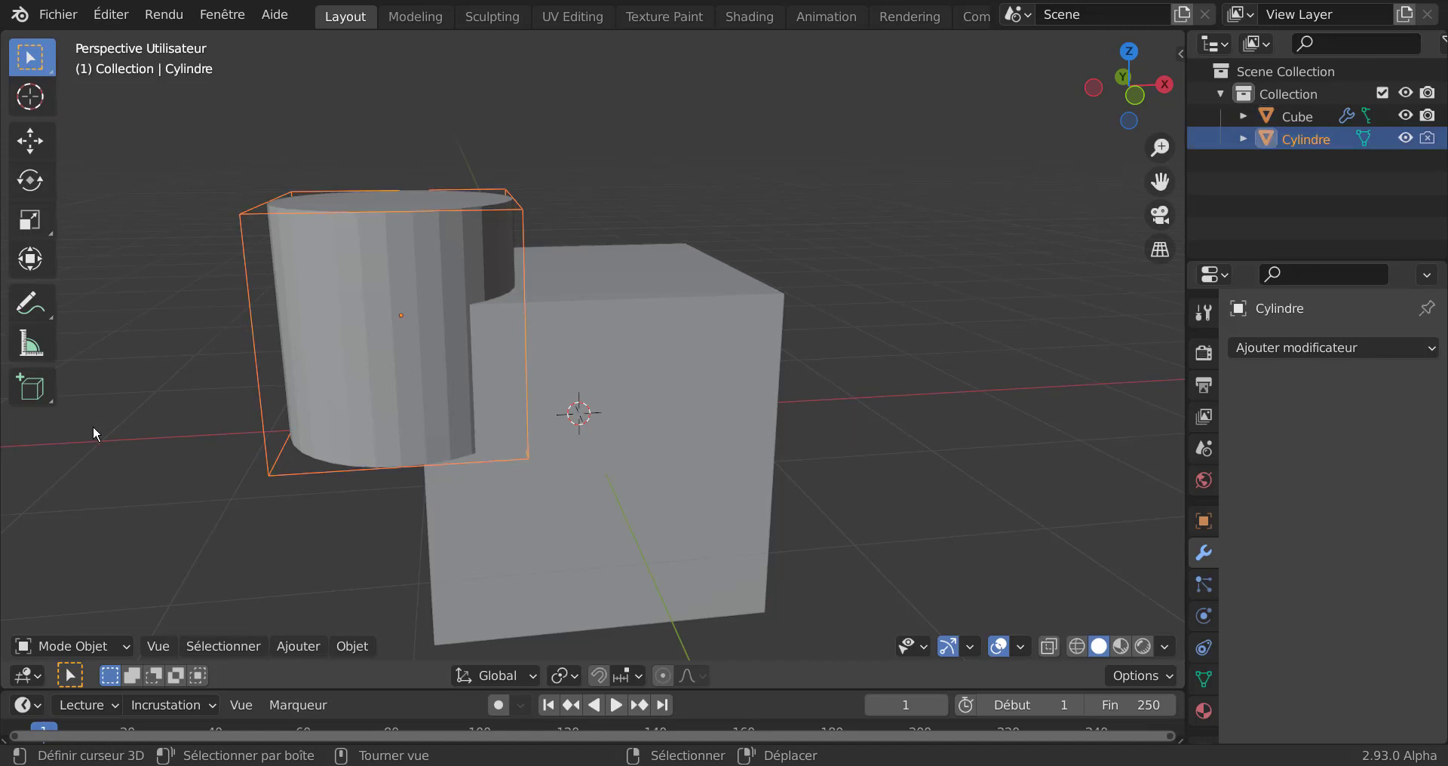
{"action": "key", "text": "x"}
{"action": "left_click", "coordinate": [93, 426]}
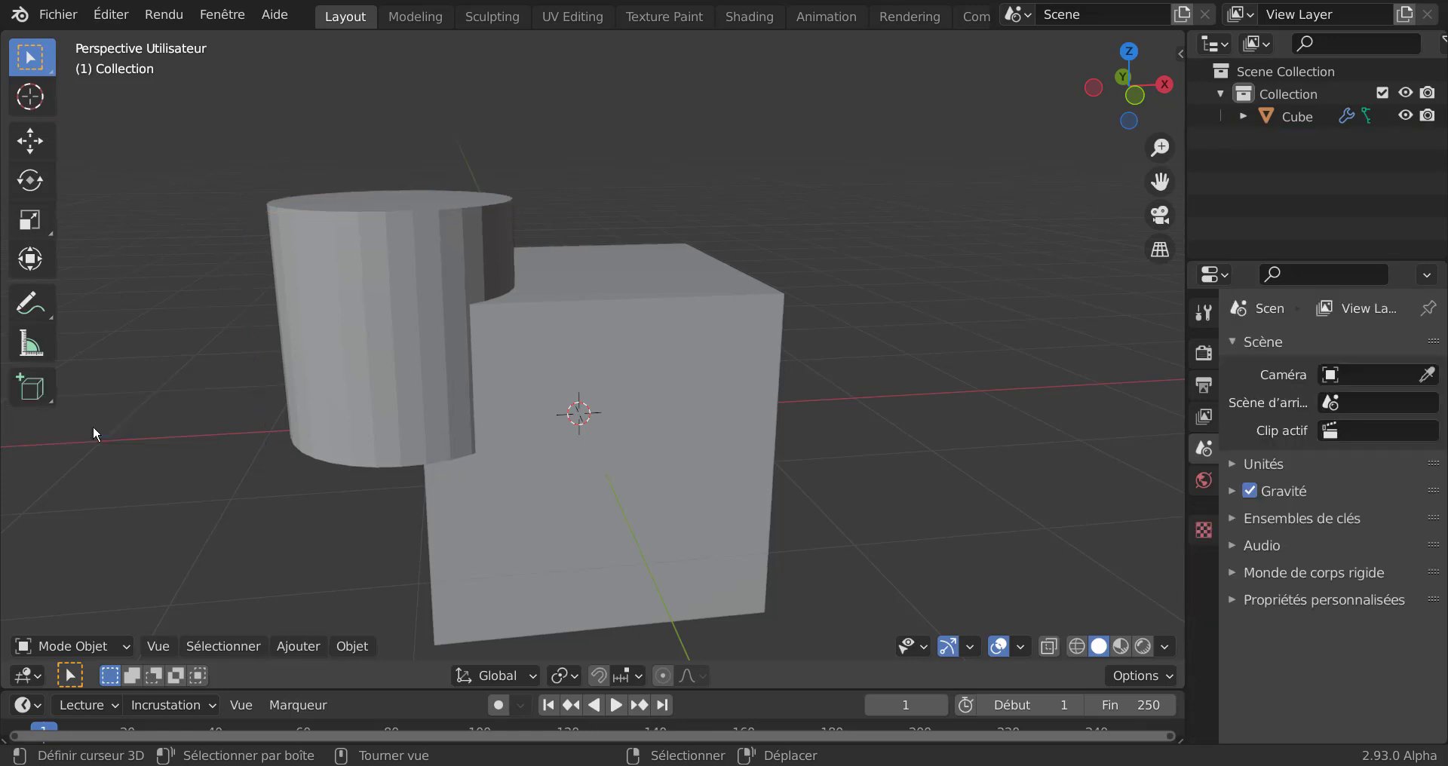
Examine the merged cube and cylinder mesh with a test move and in Edit Mode
{"action": "right_click", "coordinate": [462, 385]}
{"action": "key", "text": "g"}
{"action": "right_click", "coordinate": [479, 420]}
{"action": "key", "text": "Tab"}
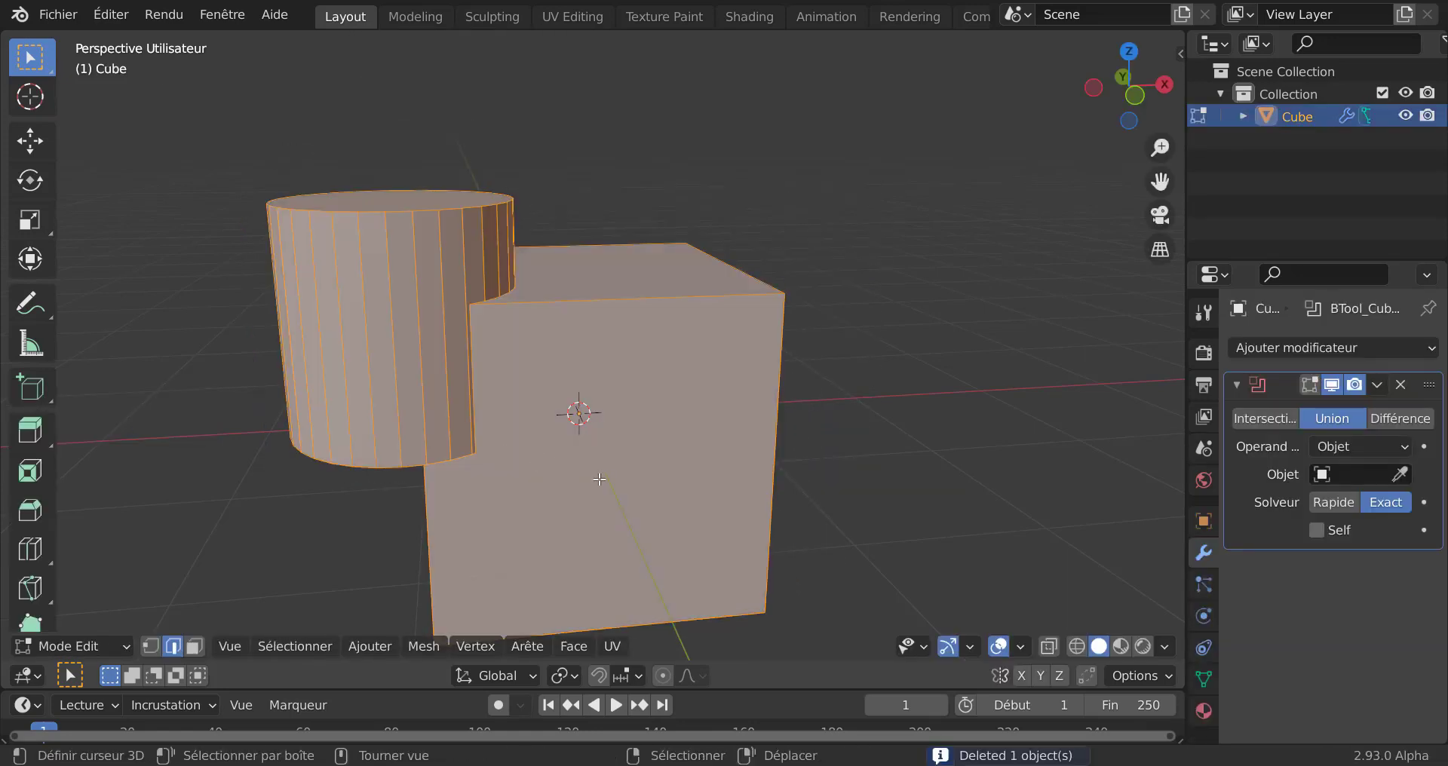
{"action": "middle_click_drag", "start_coordinate": [600, 479], "coordinate": [559, 483]}
{"action": "scroll", "coordinate": [559, 485], "scroll_direction": "up", "scroll_amount": 4}
{"action": "scroll", "coordinate": [578, 362], "scroll_direction": "down", "scroll_amount": 6}
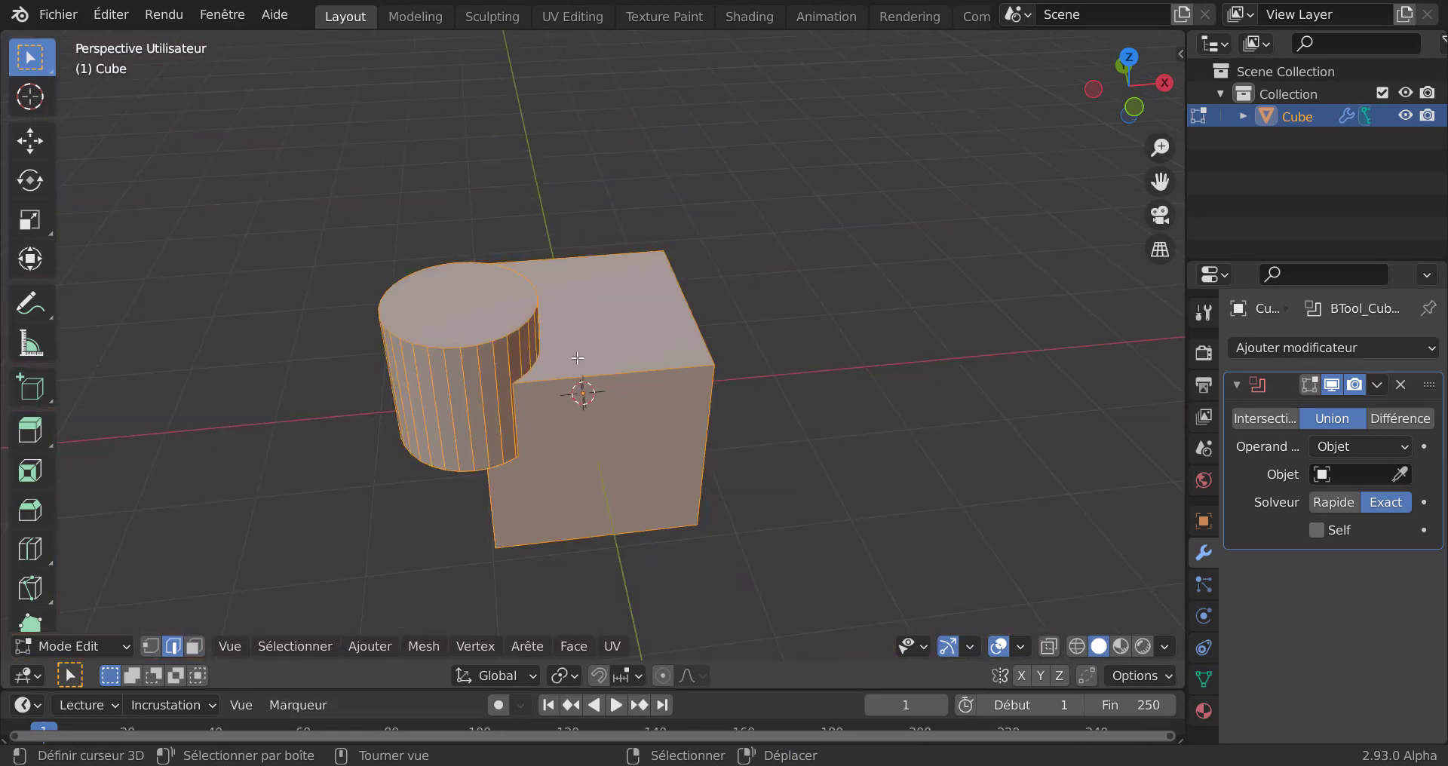
{"action": "middle_click_drag", "start_coordinate": [578, 357], "coordinate": [579, 326]}
{"action": "key", "text": "Tab"}
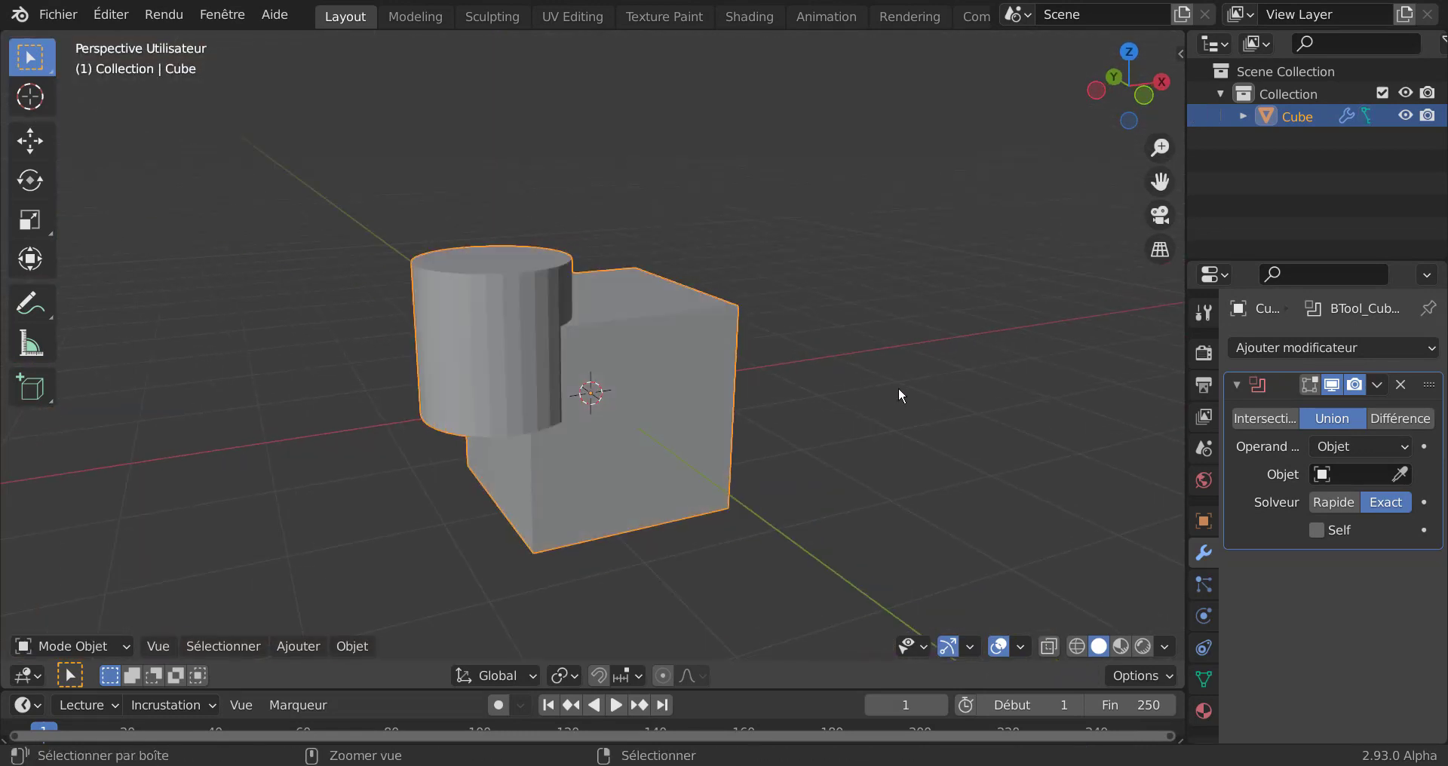
Undo the applied brush Union and test-move the cube to check that it is separate from the cylinder
{"action": "key", "text": "ctrl+z"}
{"action": "key", "text": "ctrl+z"}
{"action": "key", "text": "ctrl+z"}
{"action": "key", "text": "ctrl+z"}
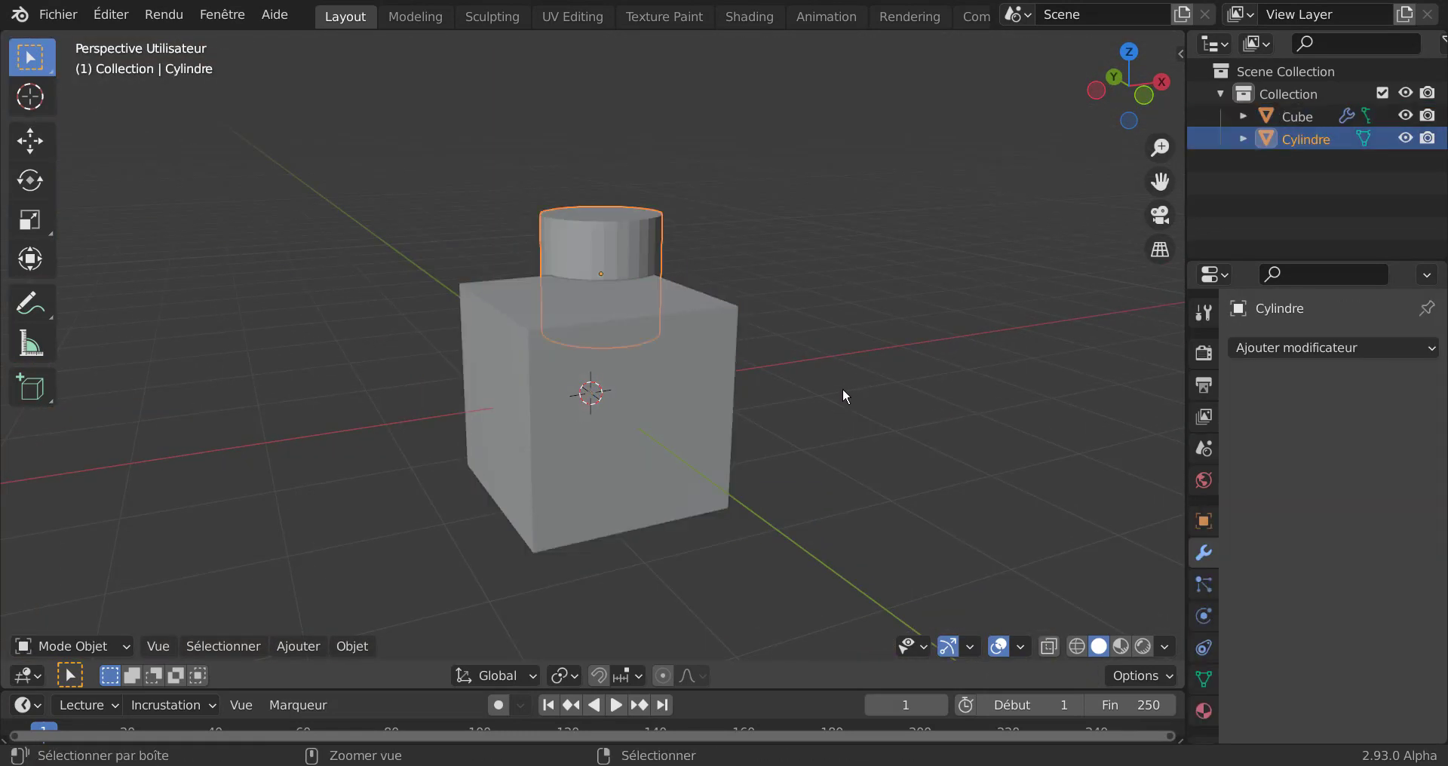
{"action": "key", "text": "ctrl+z"}
{"action": "key", "text": "ctrl+z"}
{"action": "middle_click_drag", "start_coordinate": [504, 374], "coordinate": [812, 436]}
{"action": "right_click_drag", "start_coordinate": [552, 349], "coordinate": [525, 272]}
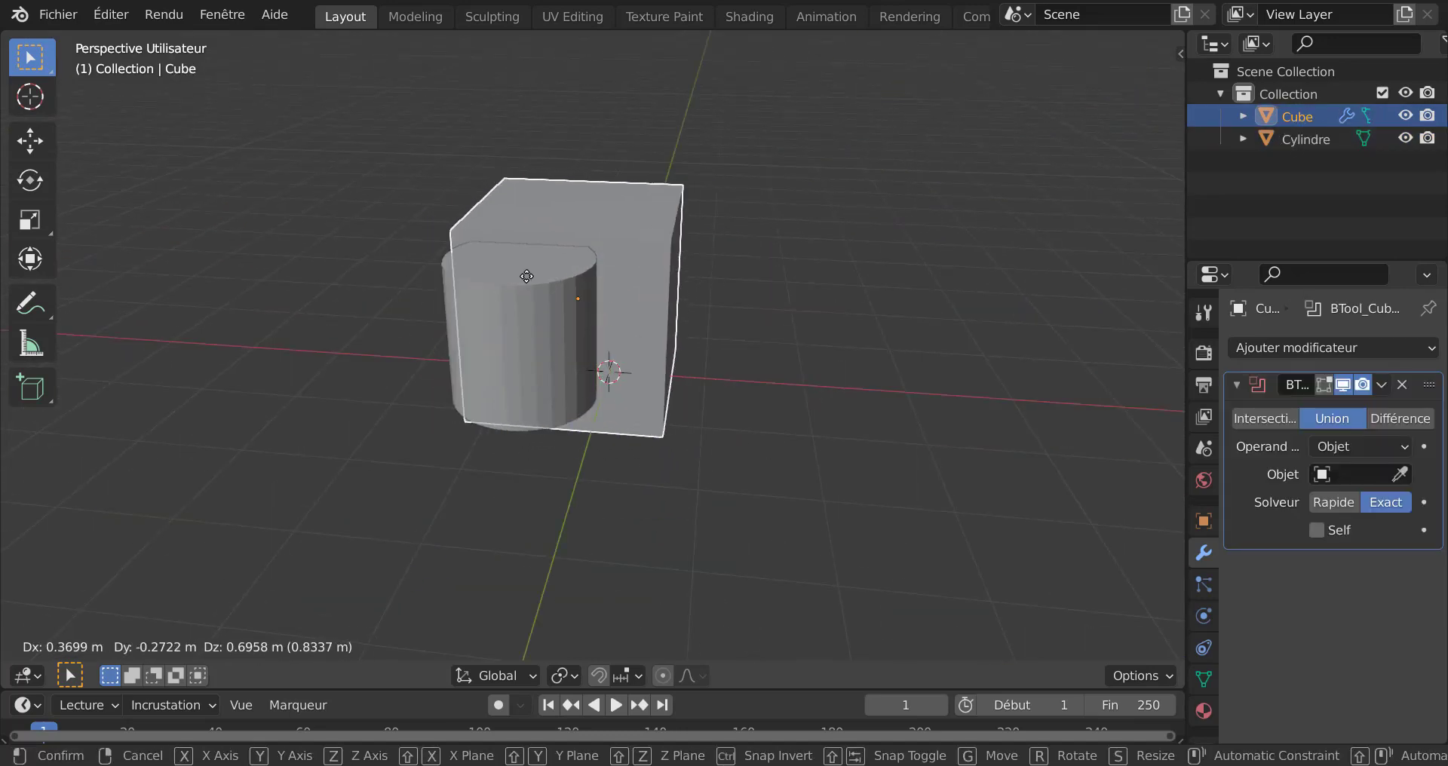
{"action": "key", "text": "Escape"}
{"action": "middle_click_drag", "start_coordinate": [733, 302], "coordinate": [806, 289]}
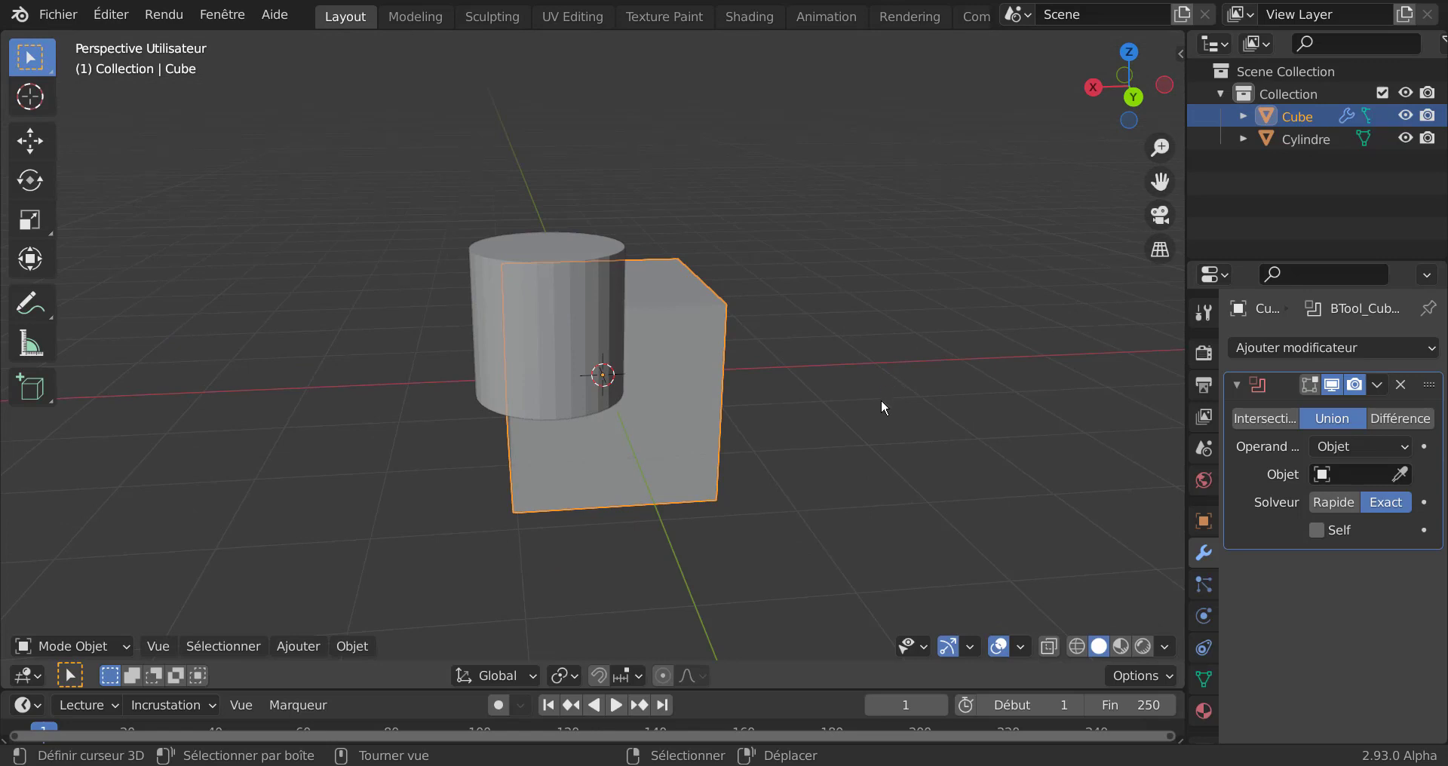
Select the cylinder and the cube, and slice the cube with Bool Tool's brush Slice
{"action": "key", "text": "ctrl+KP_Subtract"}
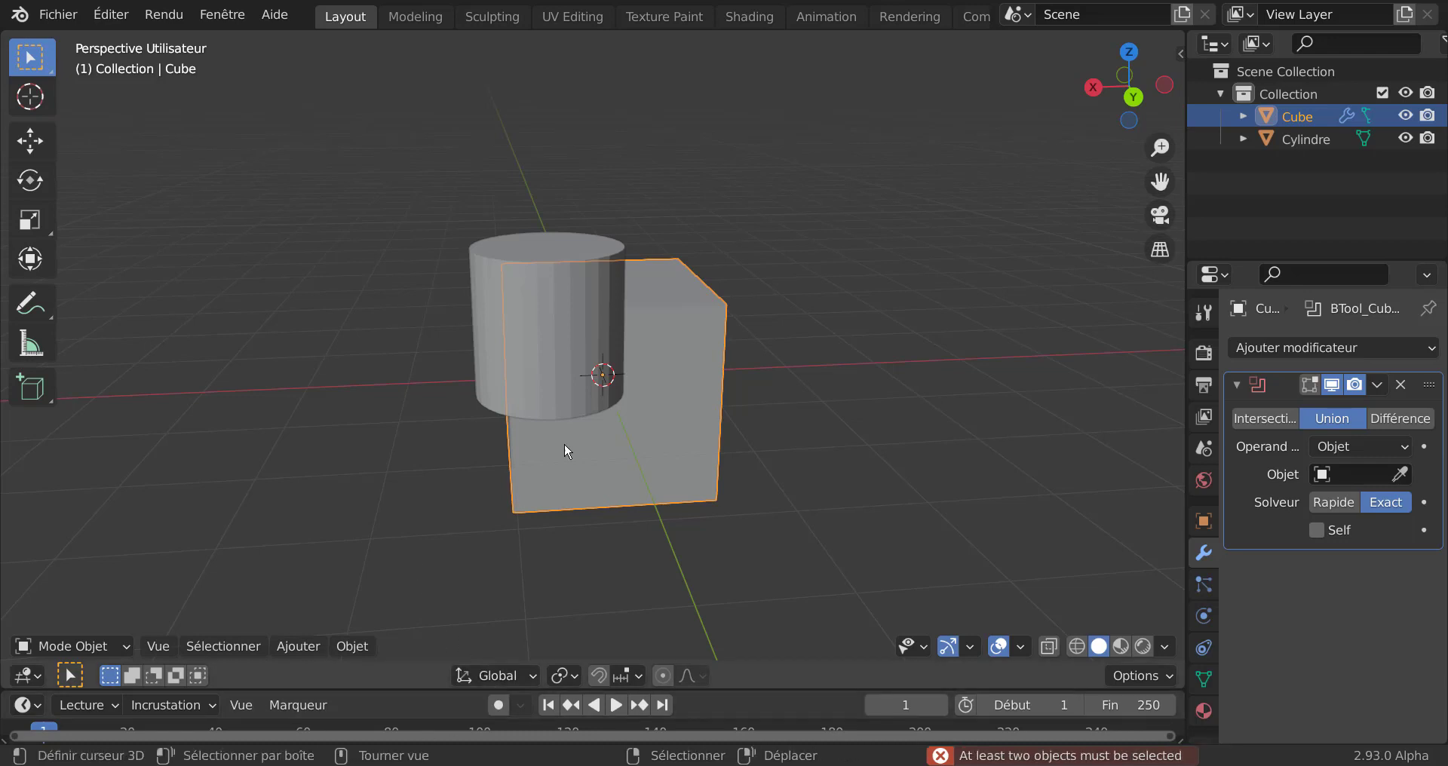
{"action": "left_click", "coordinate": [592, 295]}
{"action": "left_click", "coordinate": [667, 454], "text": "shift"}
{"action": "key", "text": "ctrl+shift+KP_Add"}
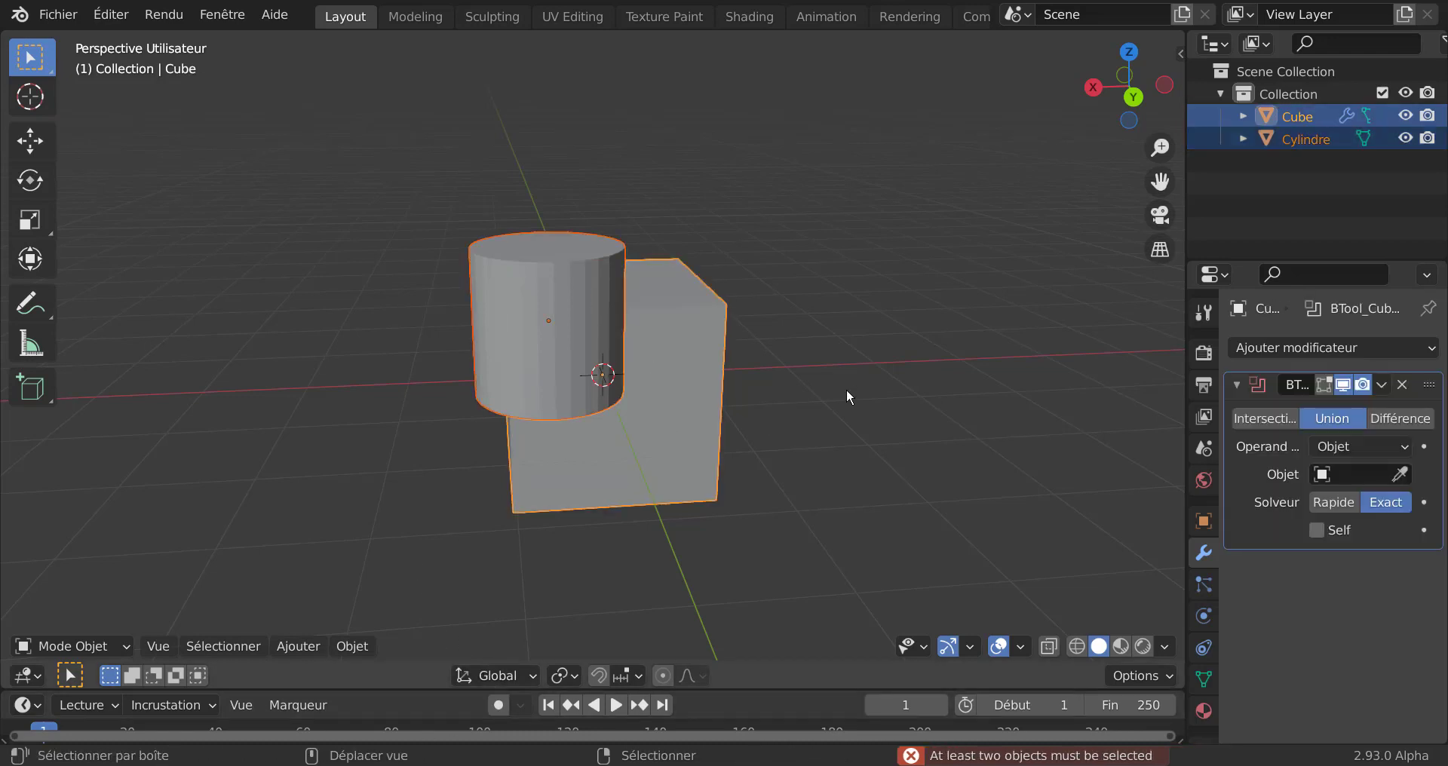
{"action": "key", "text": "ctrl+shift+KP_Divide"}
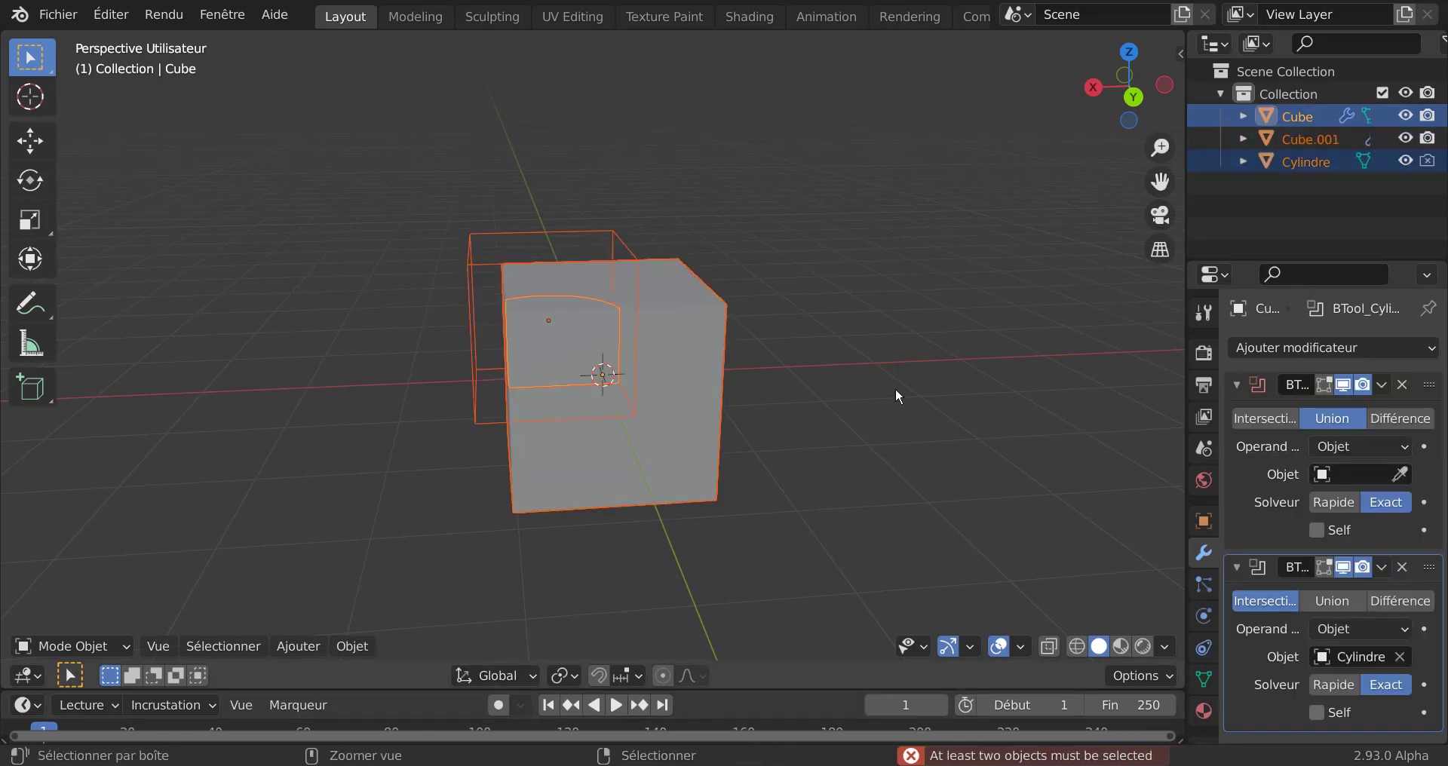
Reposition the cylinder brush over the cube's upper corner to test the live slice
{"action": "middle_click_drag", "start_coordinate": [442, 426], "coordinate": [752, 429]}
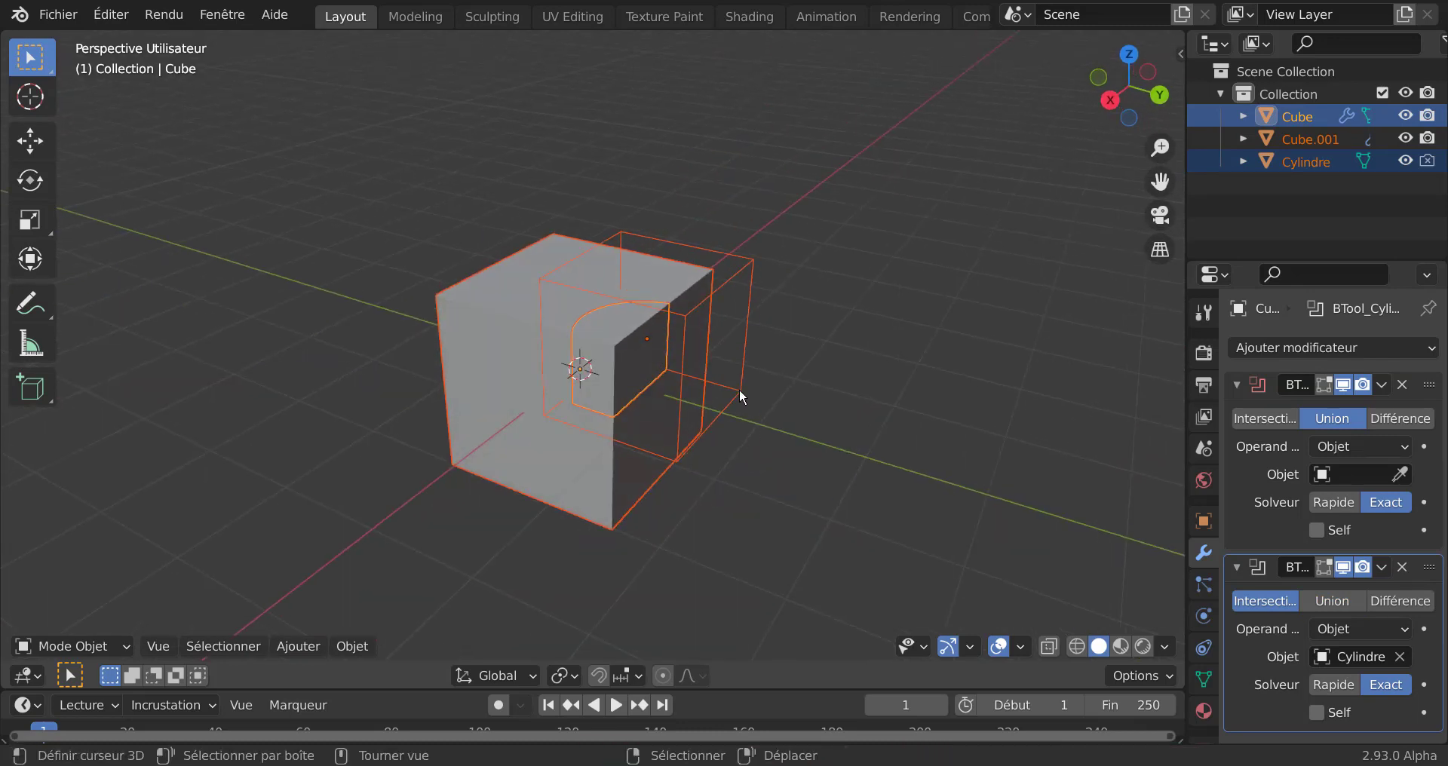
{"action": "left_click", "coordinate": [740, 391]}
{"action": "key", "text": "g"}
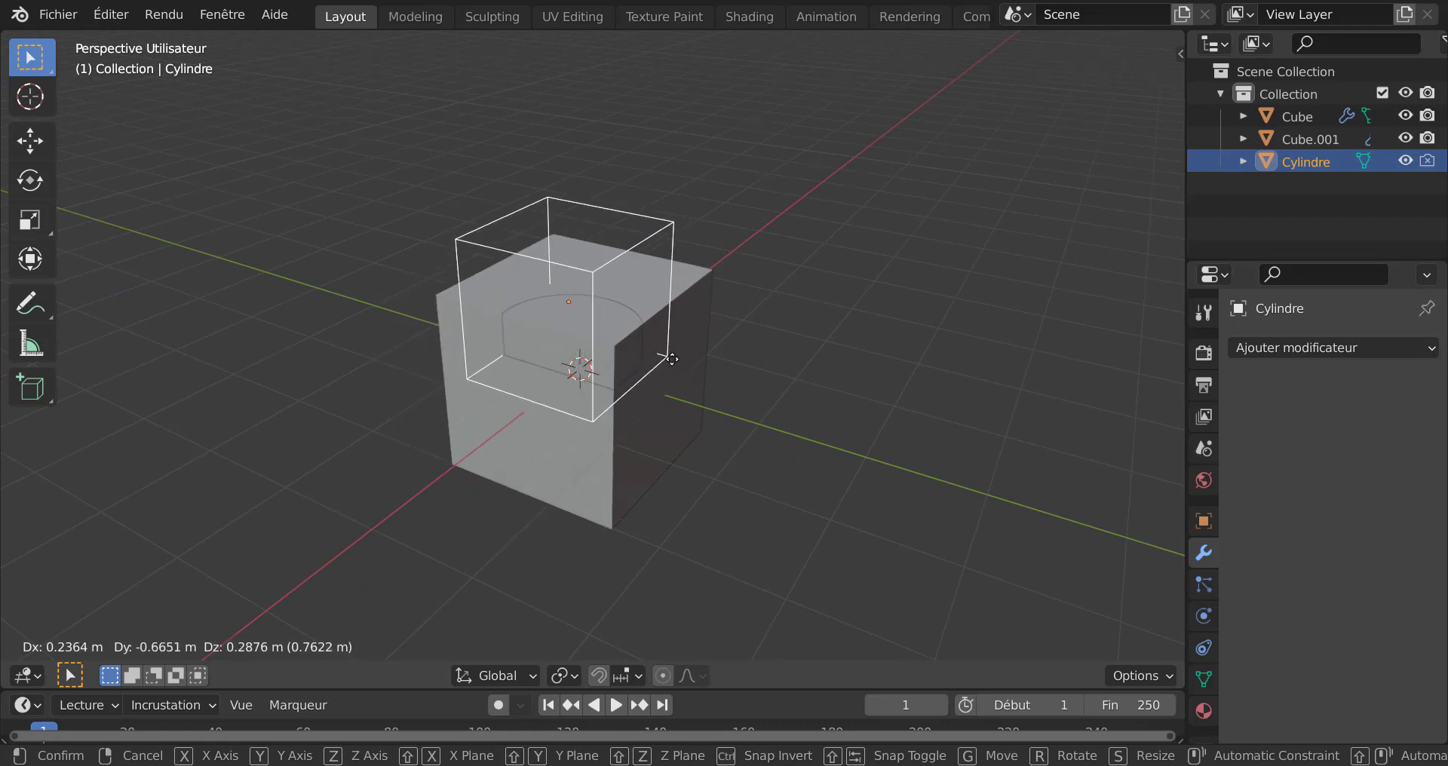
{"action": "left_click", "coordinate": [721, 366]}
{"action": "middle_click_drag", "start_coordinate": [758, 403], "coordinate": [853, 421]}
{"action": "scroll", "coordinate": [852, 422], "scroll_direction": "up", "scroll_amount": 2}
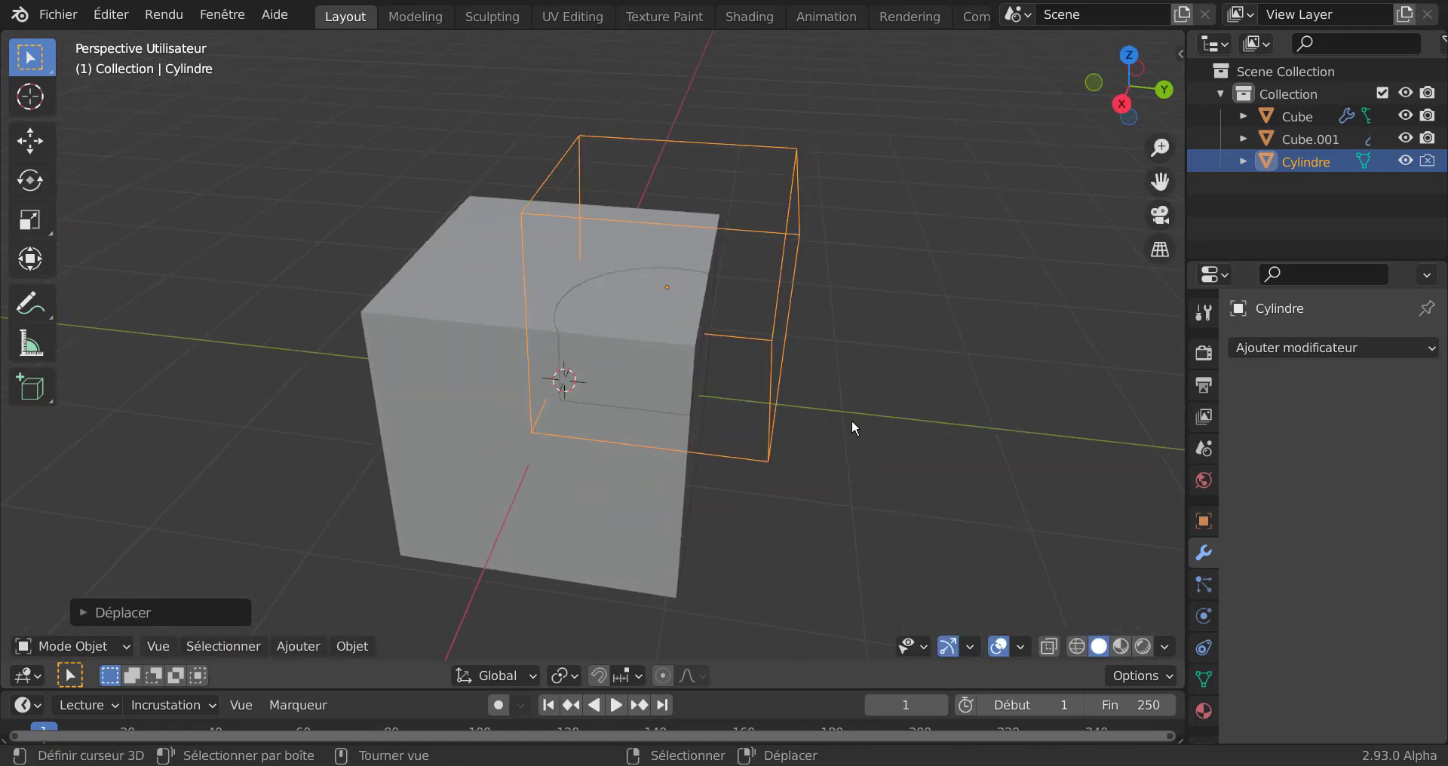
Apply the cylinder's brush Slice permanently, and move the cylinder brush away from the cube and delete it
{"action": "key", "text": "ctrl+z"}
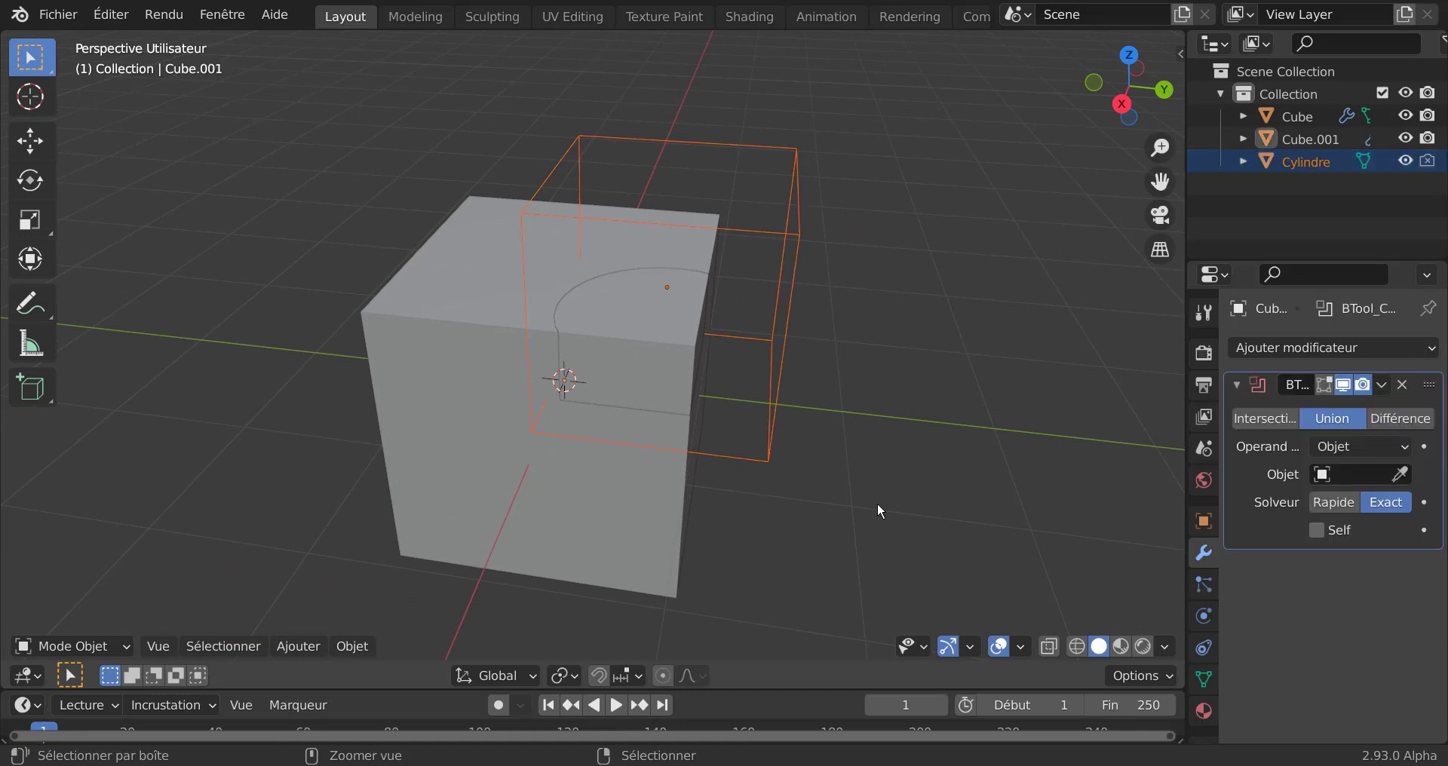
{"action": "key", "text": "ctrl+shift+z"}
{"action": "key", "text": "g"}
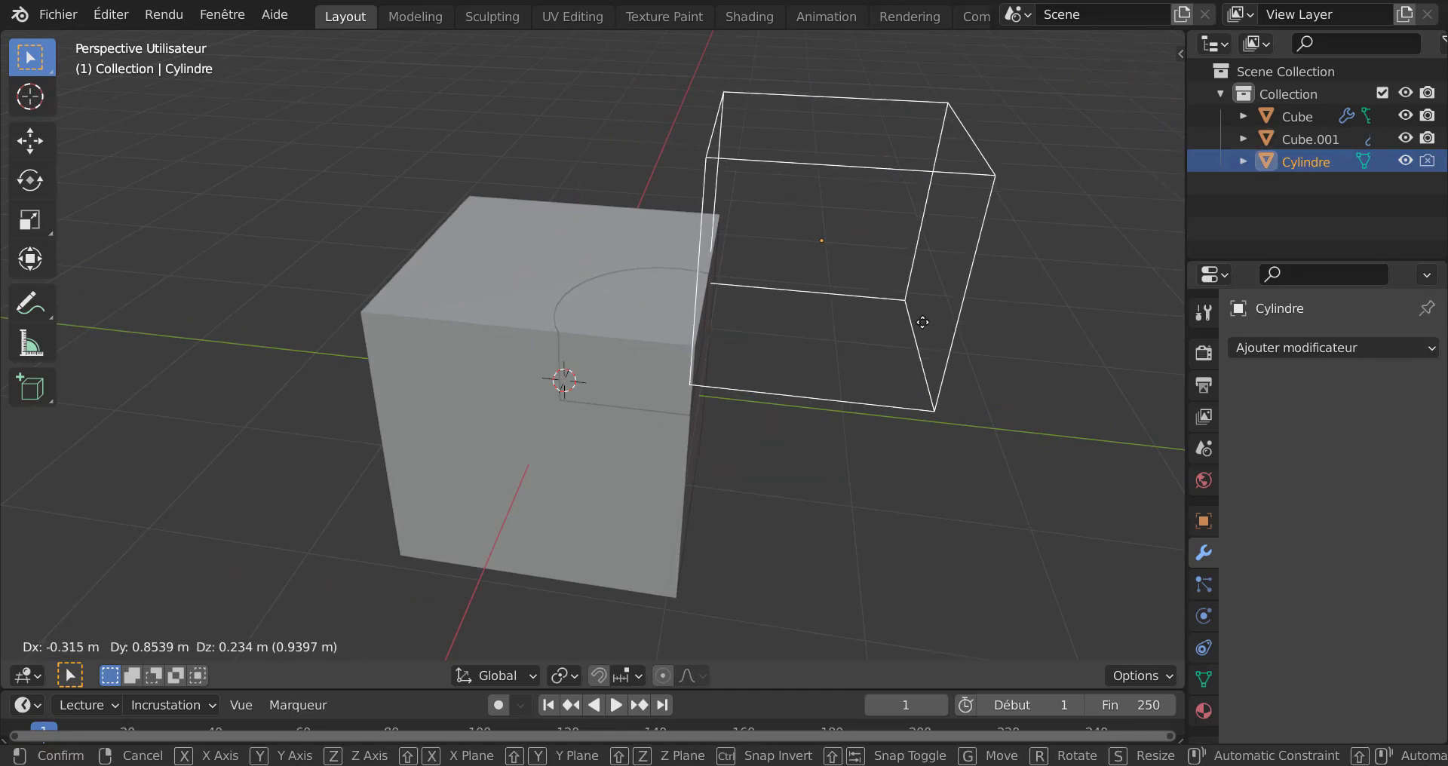
{"action": "left_click", "coordinate": [984, 483]}
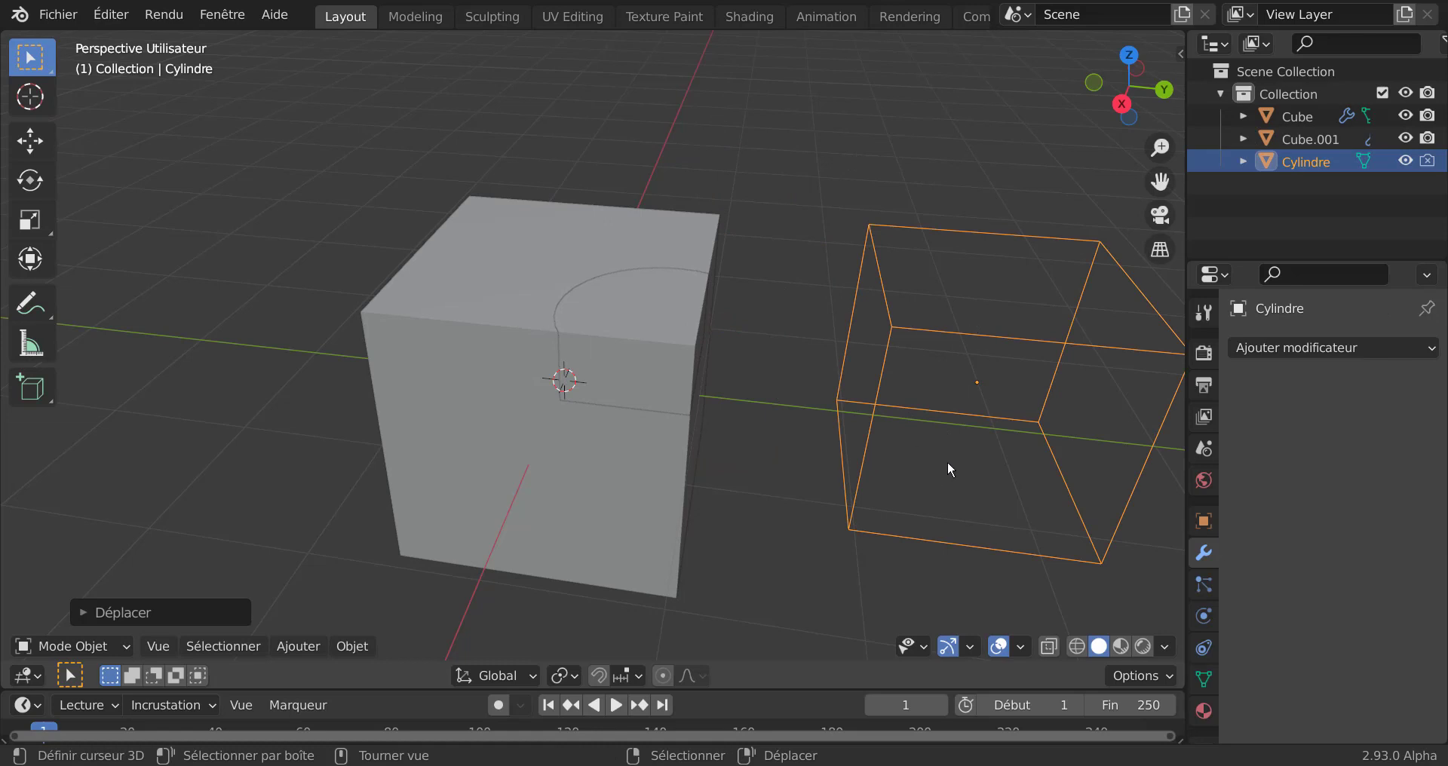
{"action": "key", "text": "x"}
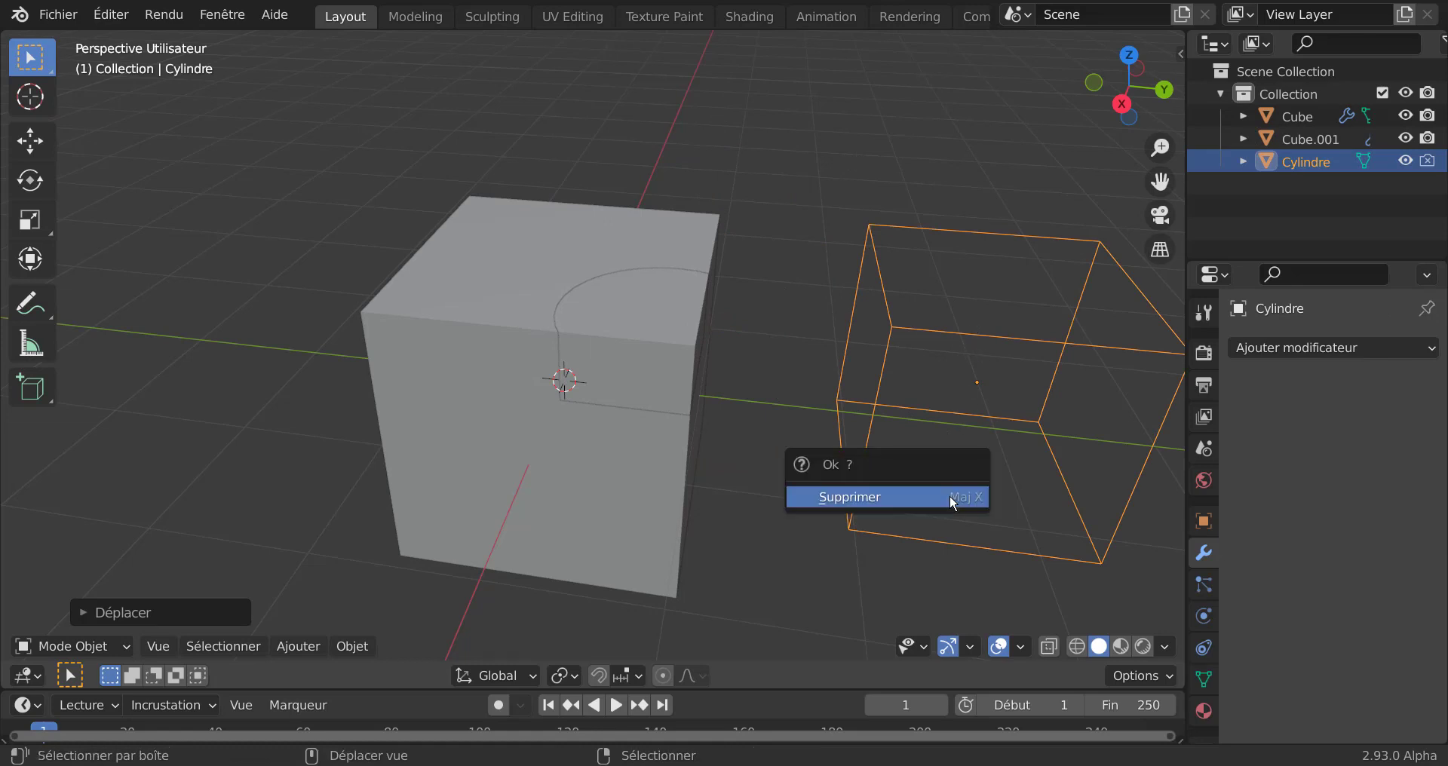
{"action": "left_click", "coordinate": [949, 495]}
Test-move the sliced corner piece and the remaining cube to check that they are separate objects
{"action": "left_click", "coordinate": [688, 279]}
{"action": "key", "text": "g"}
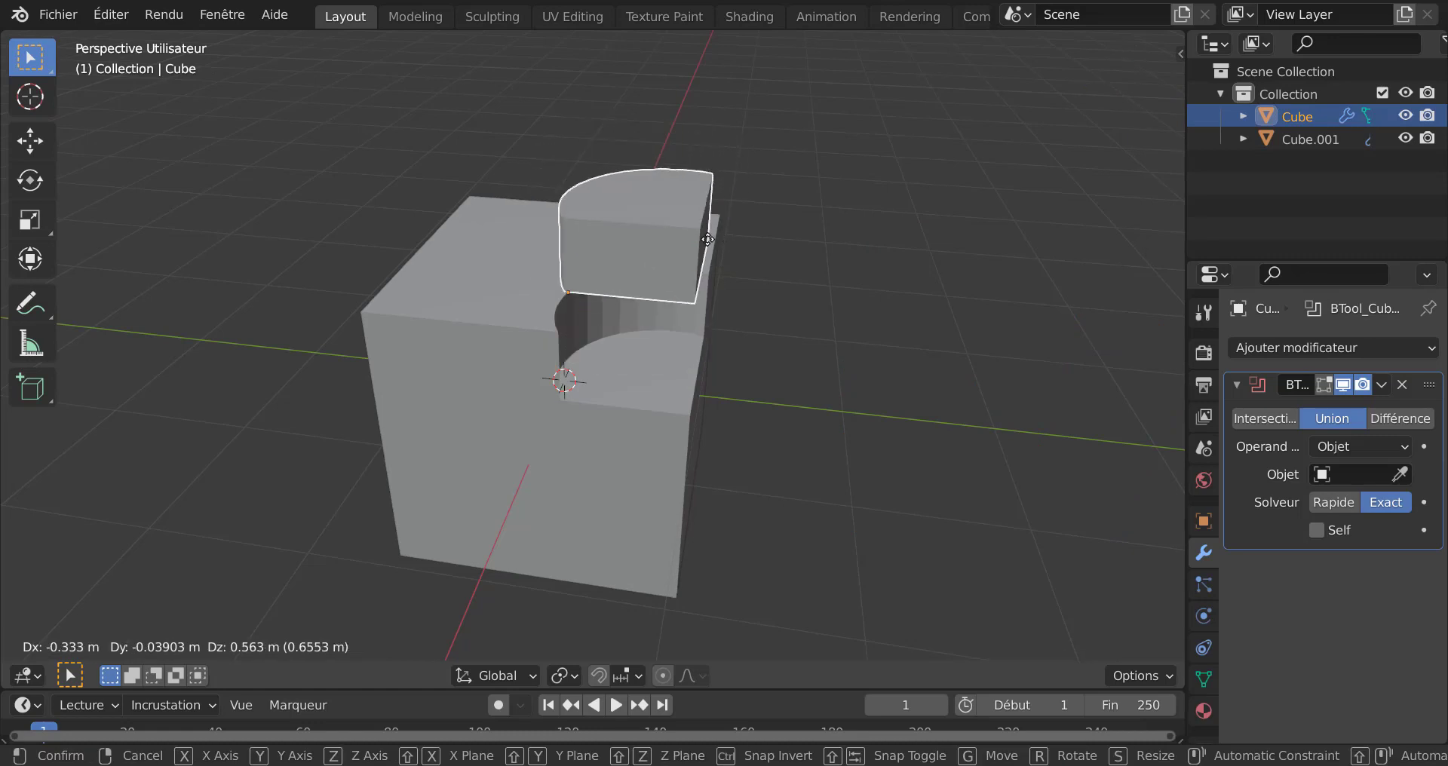
{"action": "right_click", "coordinate": [688, 234]}
{"action": "middle_click_drag", "start_coordinate": [681, 423], "coordinate": [513, 407]}
{"action": "left_click", "coordinate": [567, 294]}
{"action": "key", "text": "g"}
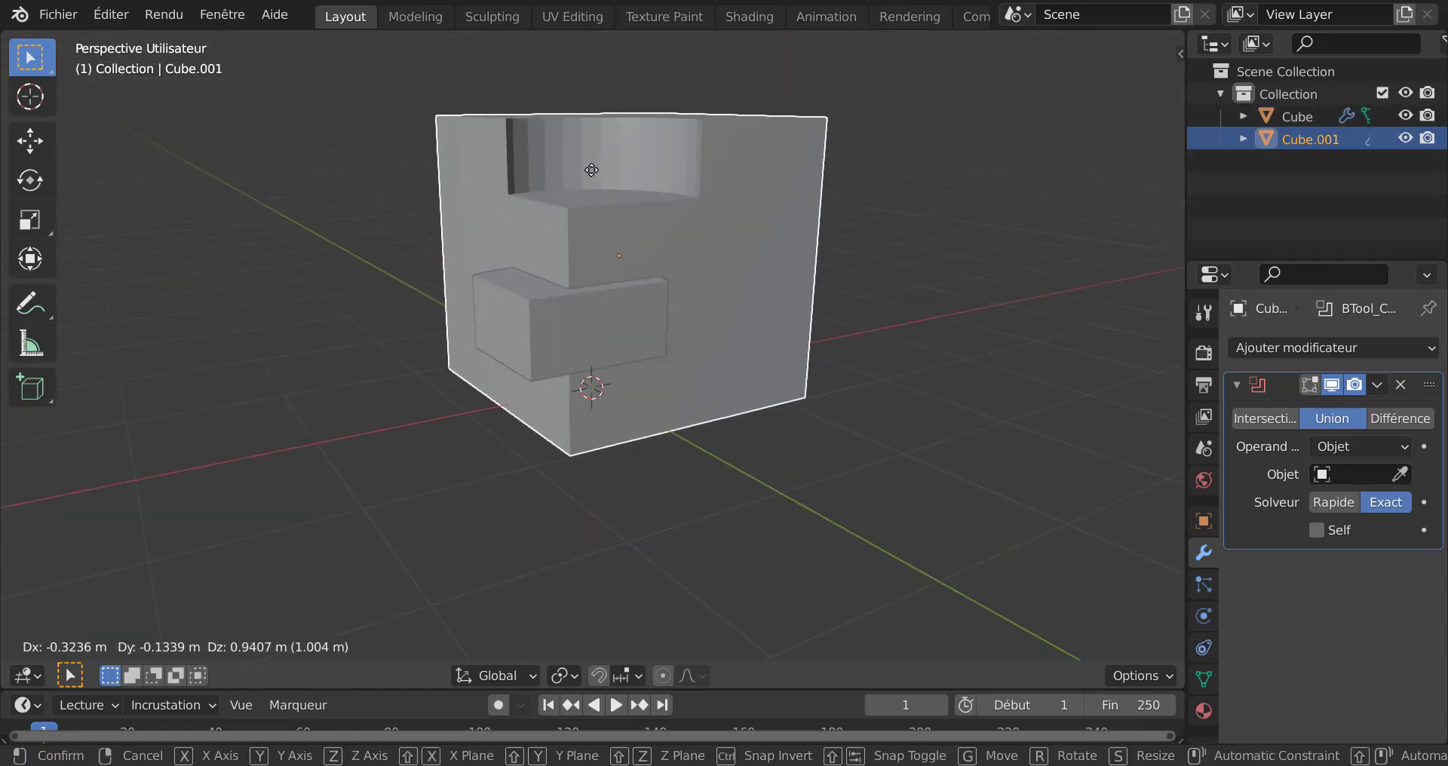
{"action": "right_click", "coordinate": [741, 342]}
{"action": "middle_click_drag", "start_coordinate": [741, 343], "coordinate": [730, 409]}
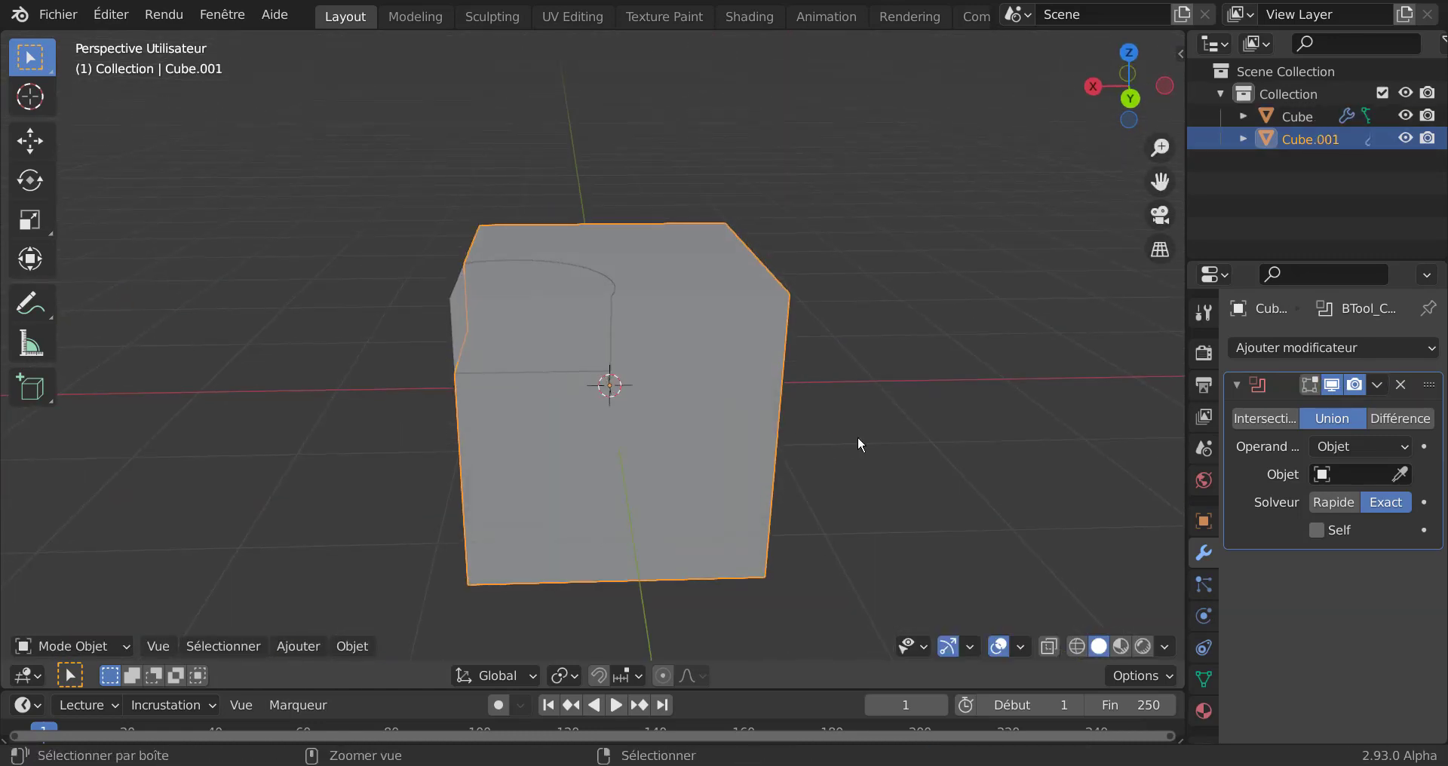
Undo the separation tests, the cylinder's deletion and the brush Slice, back to the uncut cube with the solid cylinder
{"action": "key", "text": "ctrl+z"}
{"action": "key", "text": "ctrl+z"}
{"action": "key", "text": "ctrl+z"}
{"action": "key", "text": "ctrl+z"}
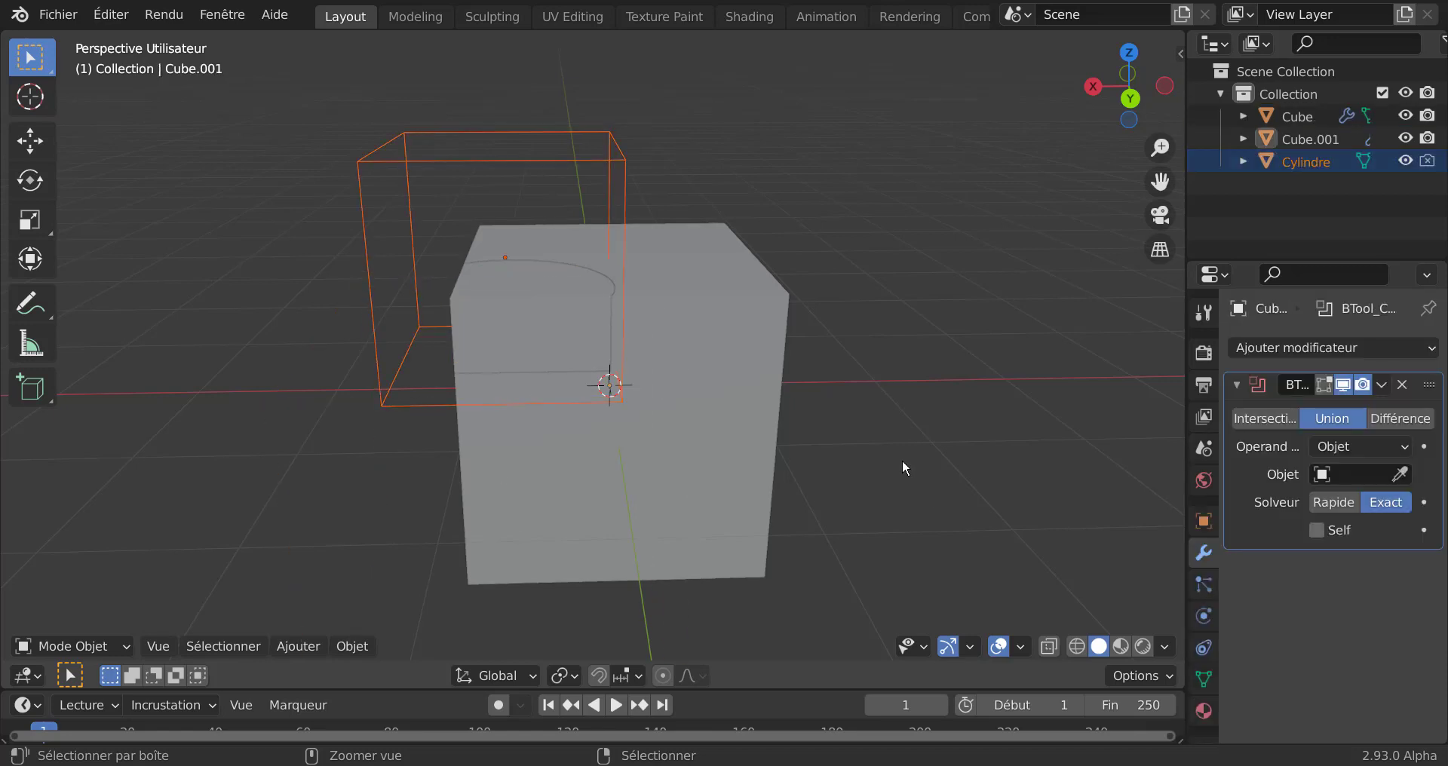
{"action": "key", "text": "ctrl+z"}
{"action": "scroll", "coordinate": [871, 453], "scroll_direction": "down", "scroll_amount": 4}
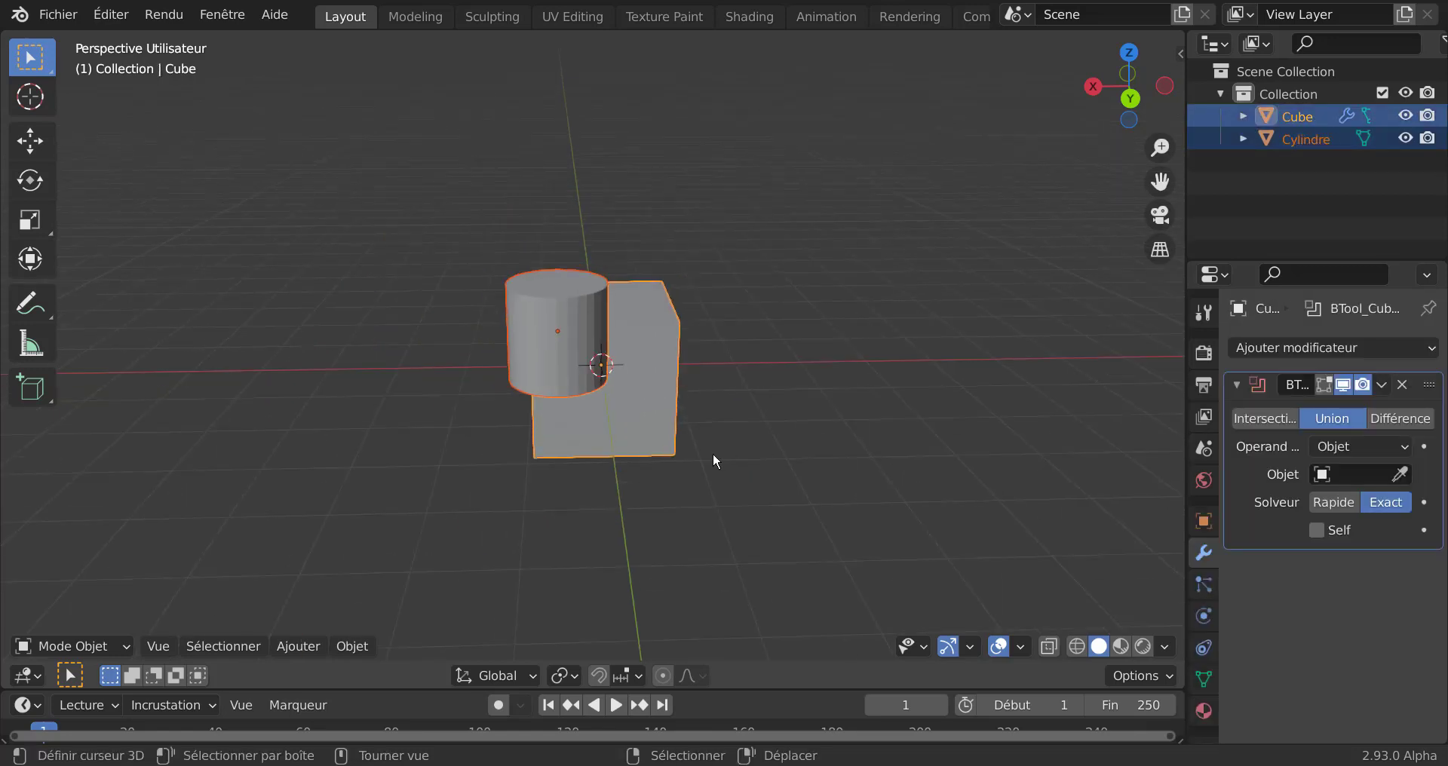
Move the cylinder so that it overlaps an upper corner of the cube
{"action": "middle_click_drag", "start_coordinate": [713, 453], "coordinate": [991, 446]}
{"action": "scroll", "coordinate": [784, 445], "scroll_direction": "up", "scroll_amount": 2}
{"action": "left_click", "coordinate": [698, 310]}
{"action": "key", "text": "g"}
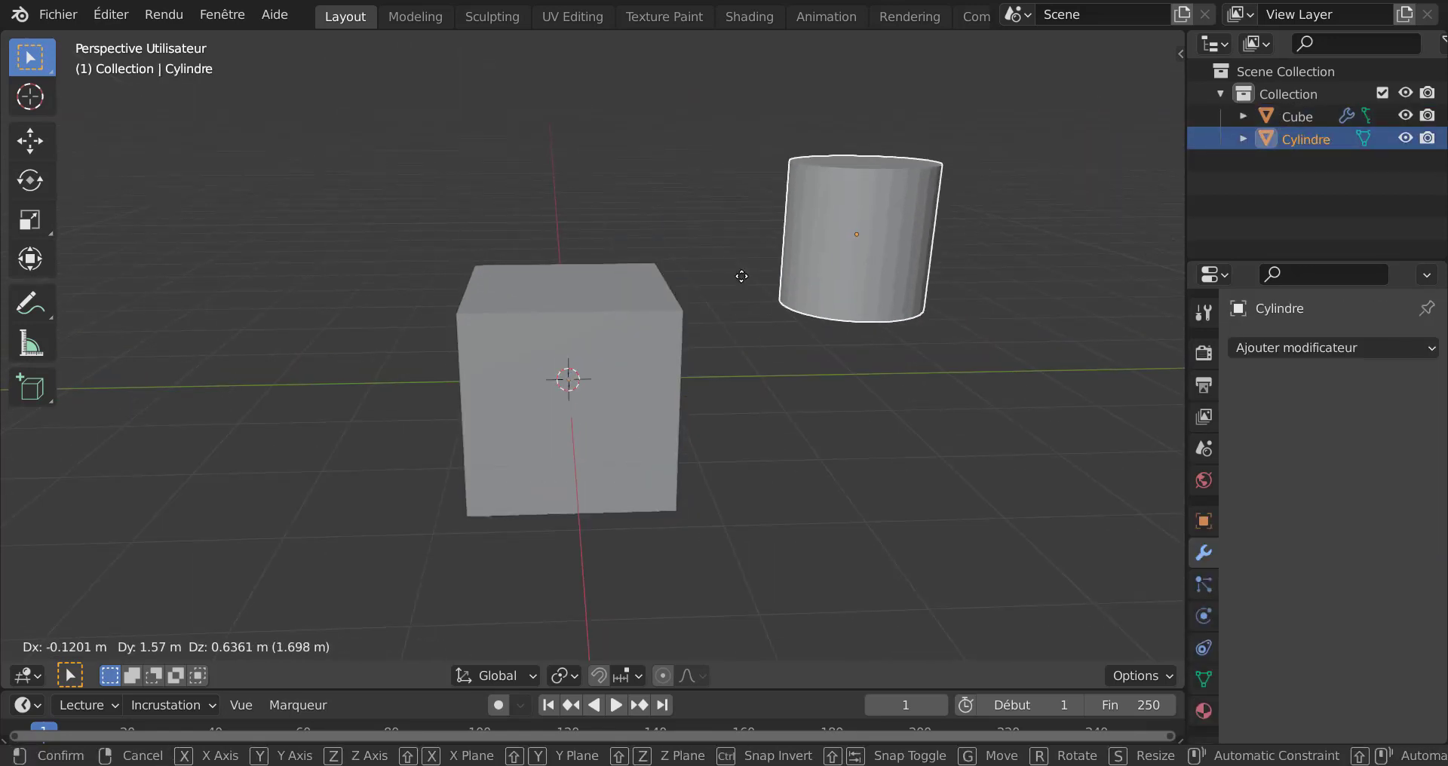
{"action": "left_click", "coordinate": [730, 316]}
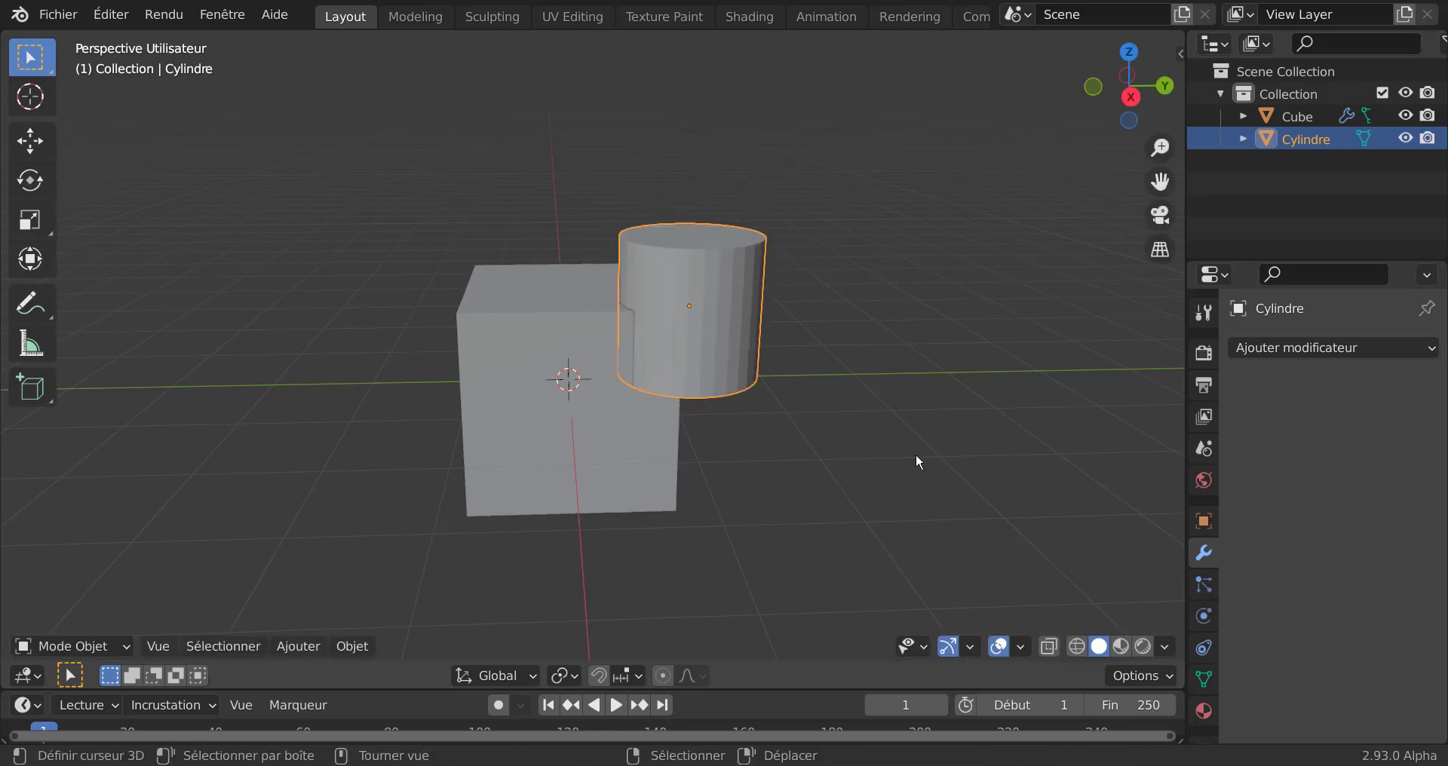
Add a second mesh cube and move it to overlap the main cube's upper side, opposite the cylinder
{"action": "middle_click_drag", "start_coordinate": [931, 452], "coordinate": [557, 387]}
{"action": "left_click", "coordinate": [291, 649]}
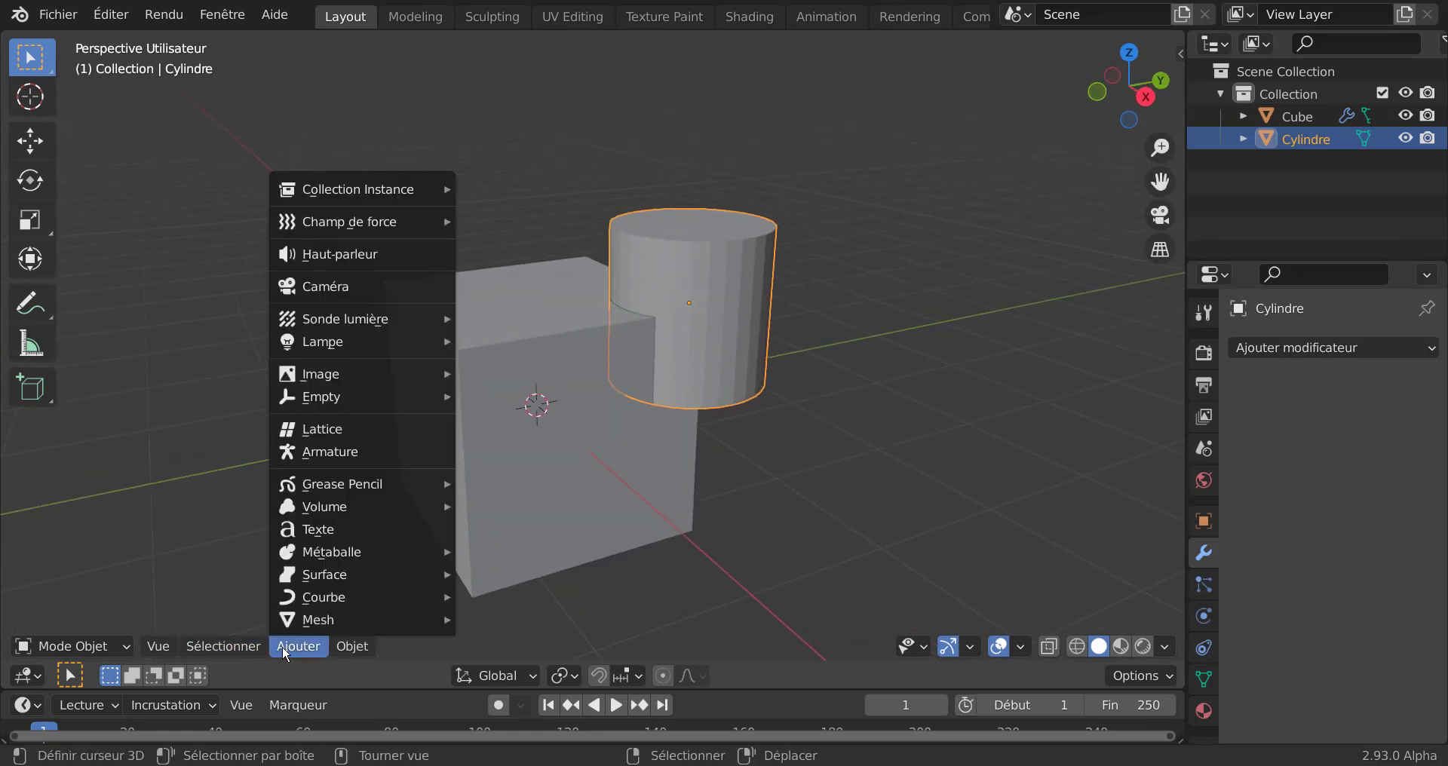
{"action": "mouse_move", "coordinate": [294, 622]}
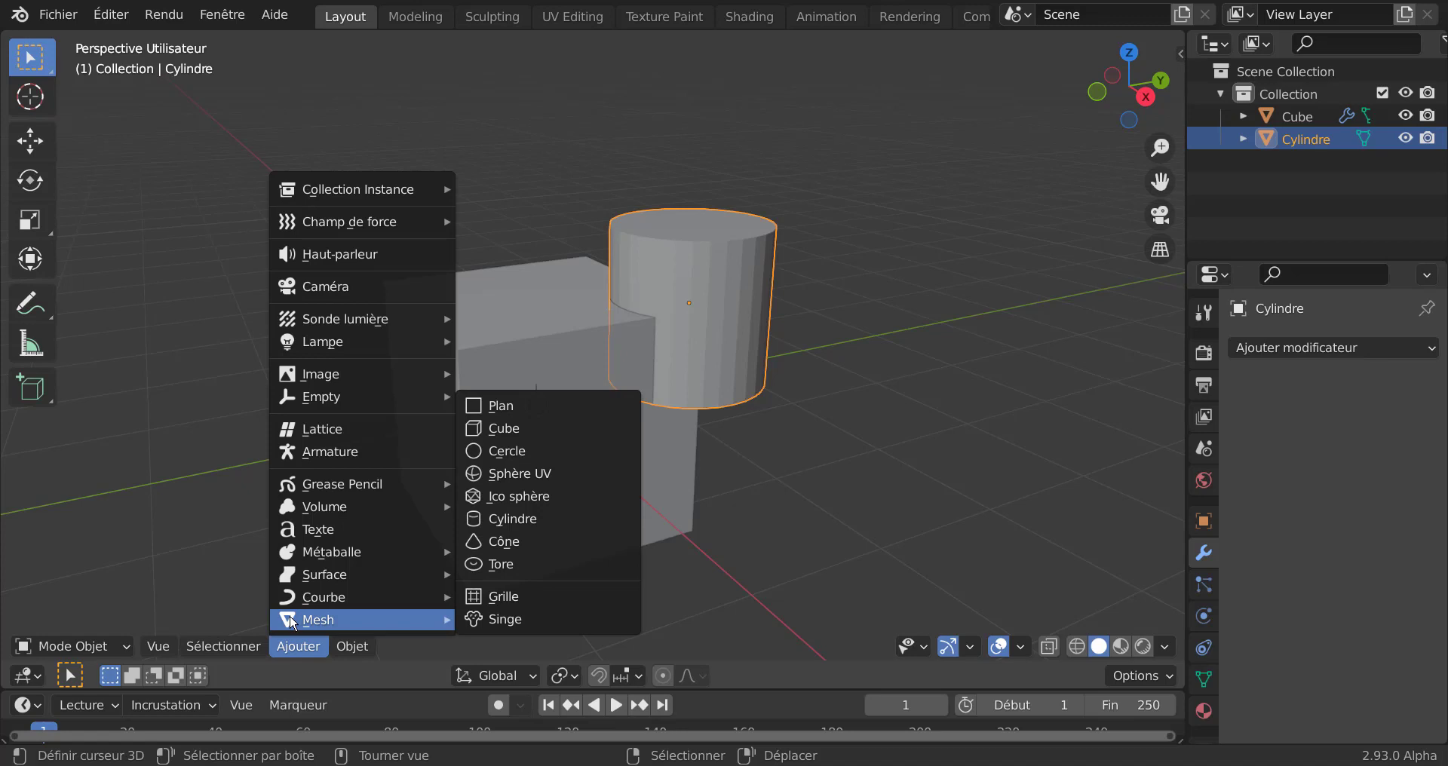
{"action": "left_click", "coordinate": [498, 430]}
{"action": "middle_click_drag", "start_coordinate": [816, 475], "coordinate": [736, 477]}
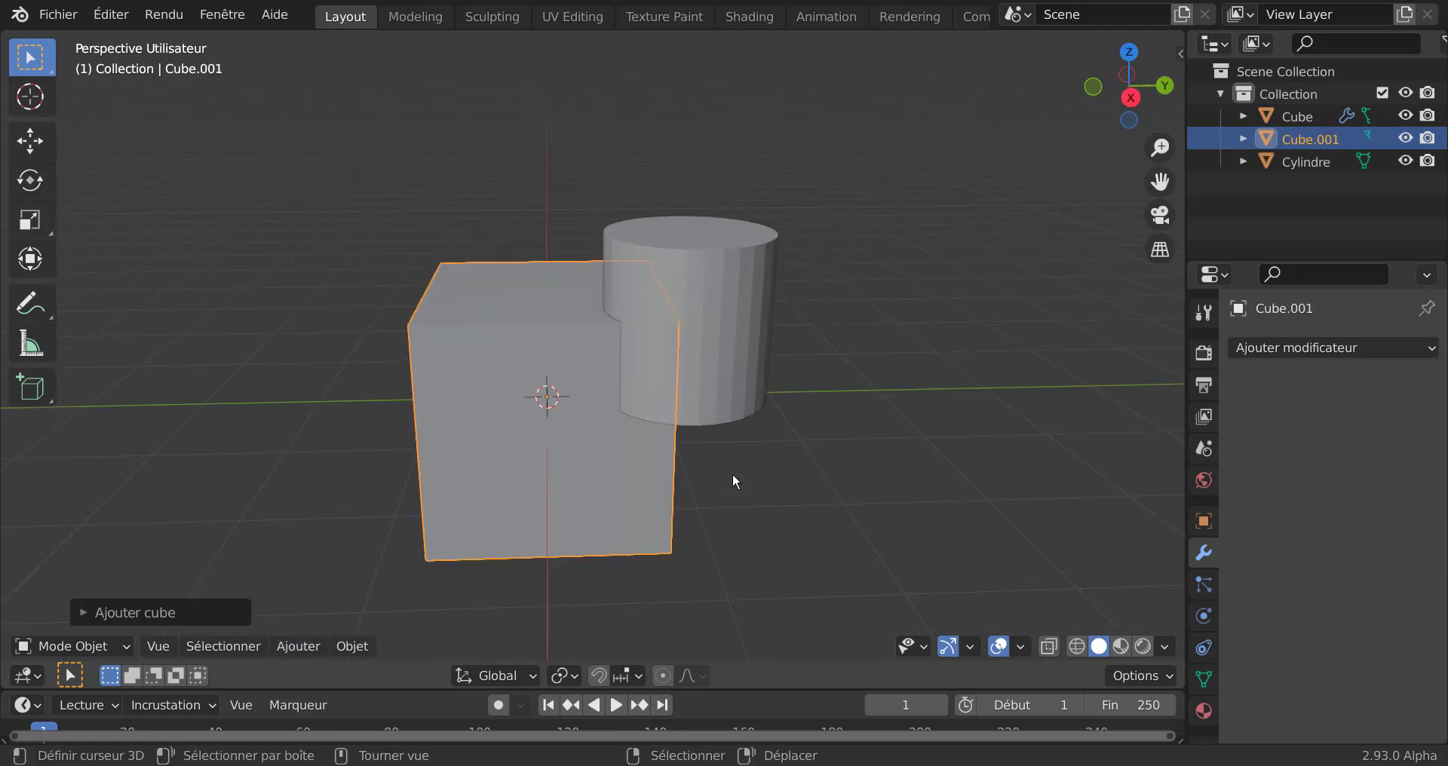
{"action": "key", "text": "g"}
{"action": "left_click", "coordinate": [641, 450]}
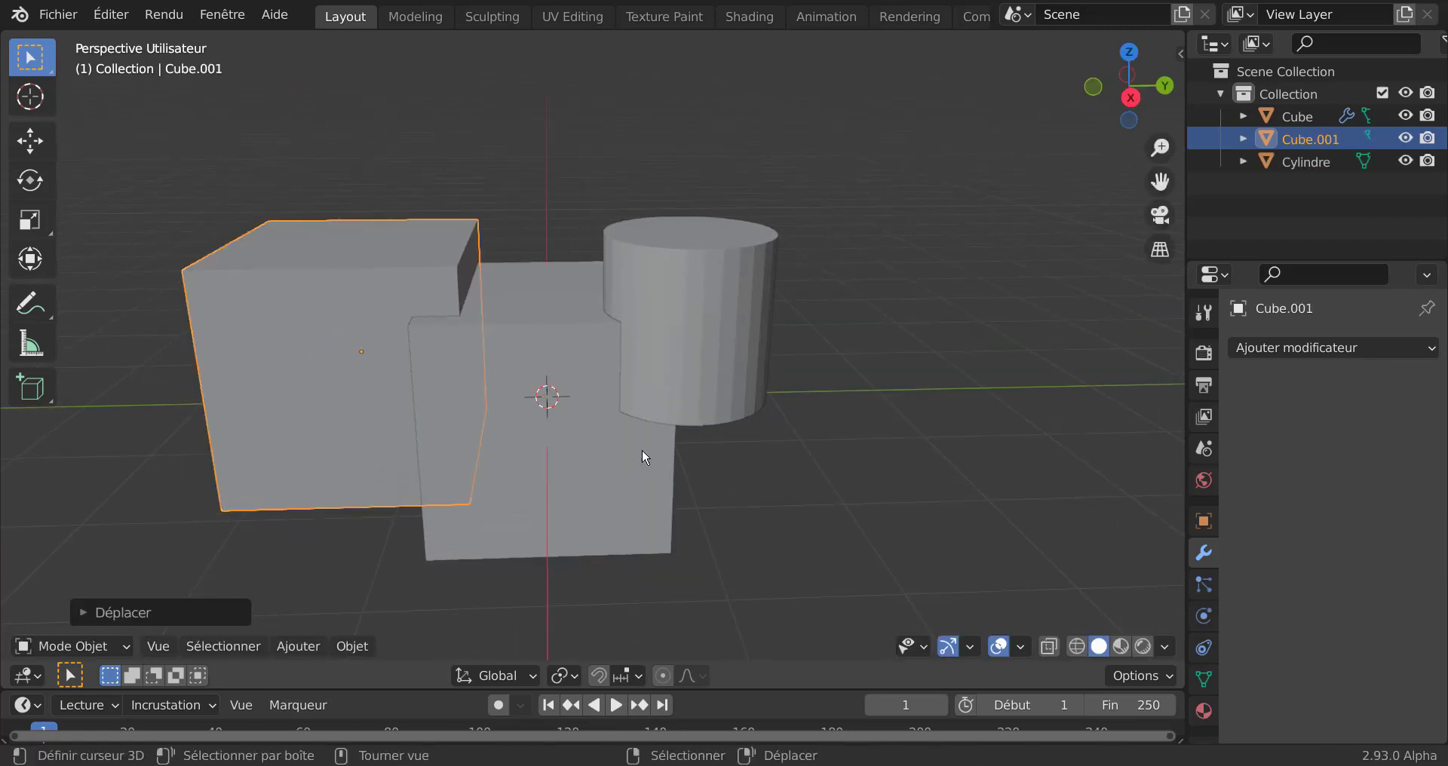
Add a UV sphere and move it to overlap a lower corner of the main cube
{"action": "middle_click_drag", "start_coordinate": [641, 450], "coordinate": [428, 479]}
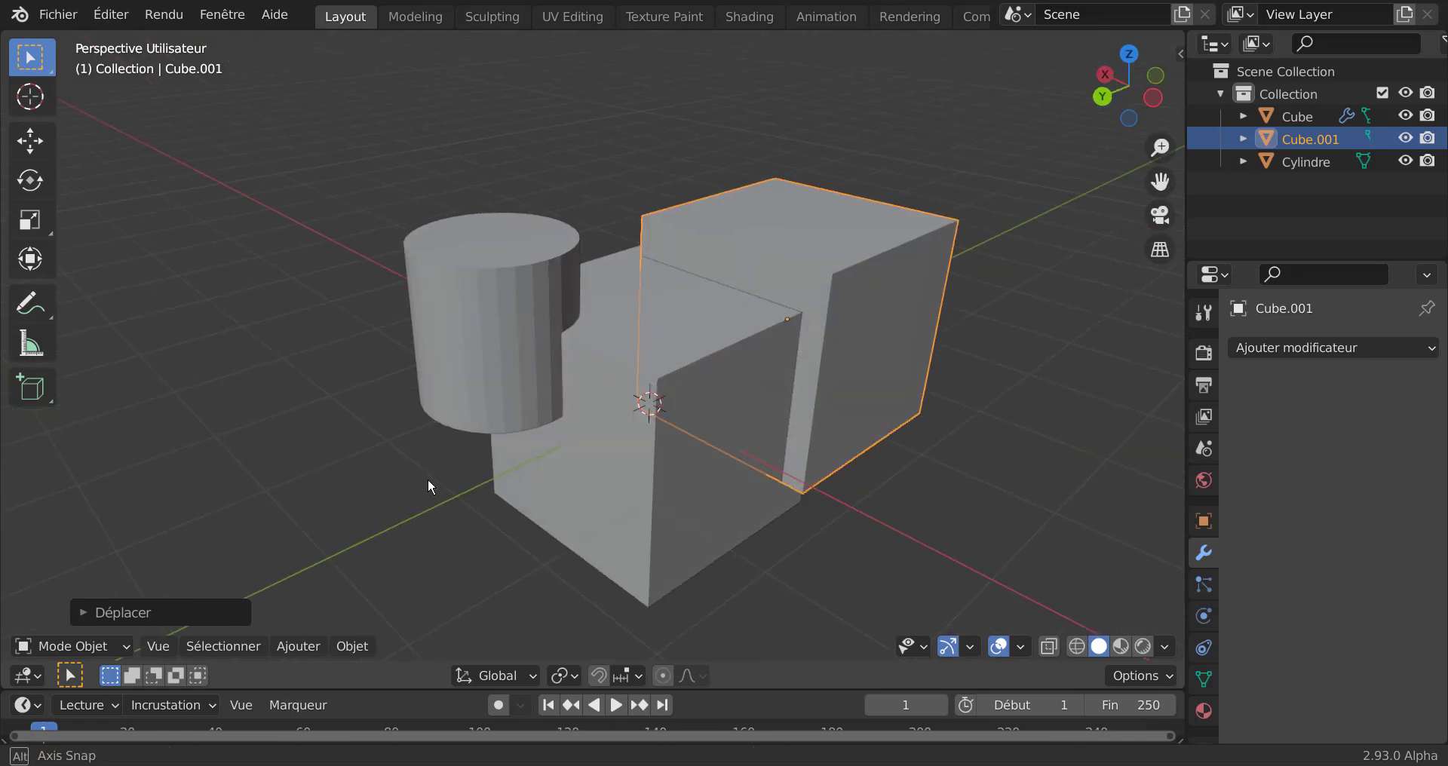
{"action": "left_click", "coordinate": [288, 647]}
{"action": "mouse_move", "coordinate": [288, 620]}
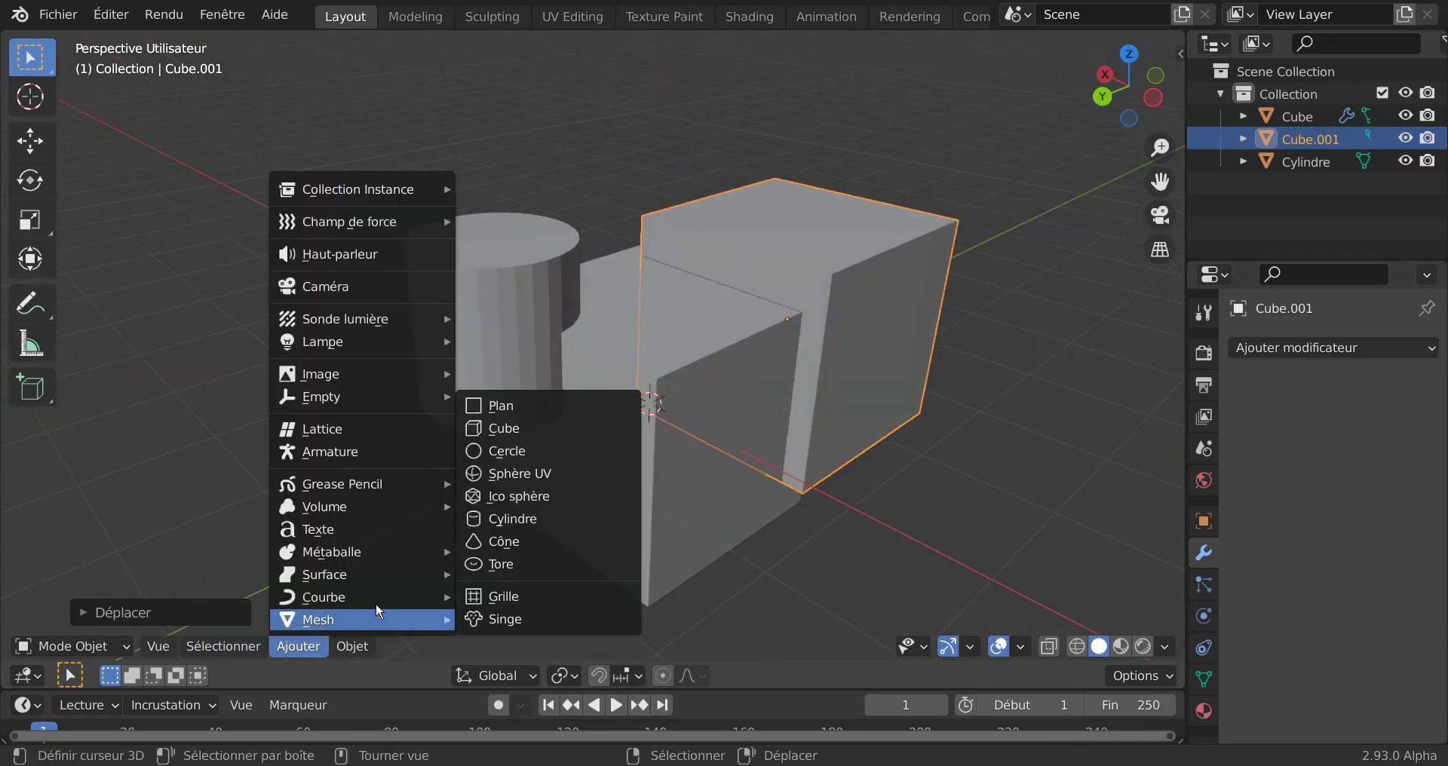
{"action": "left_click", "coordinate": [510, 474]}
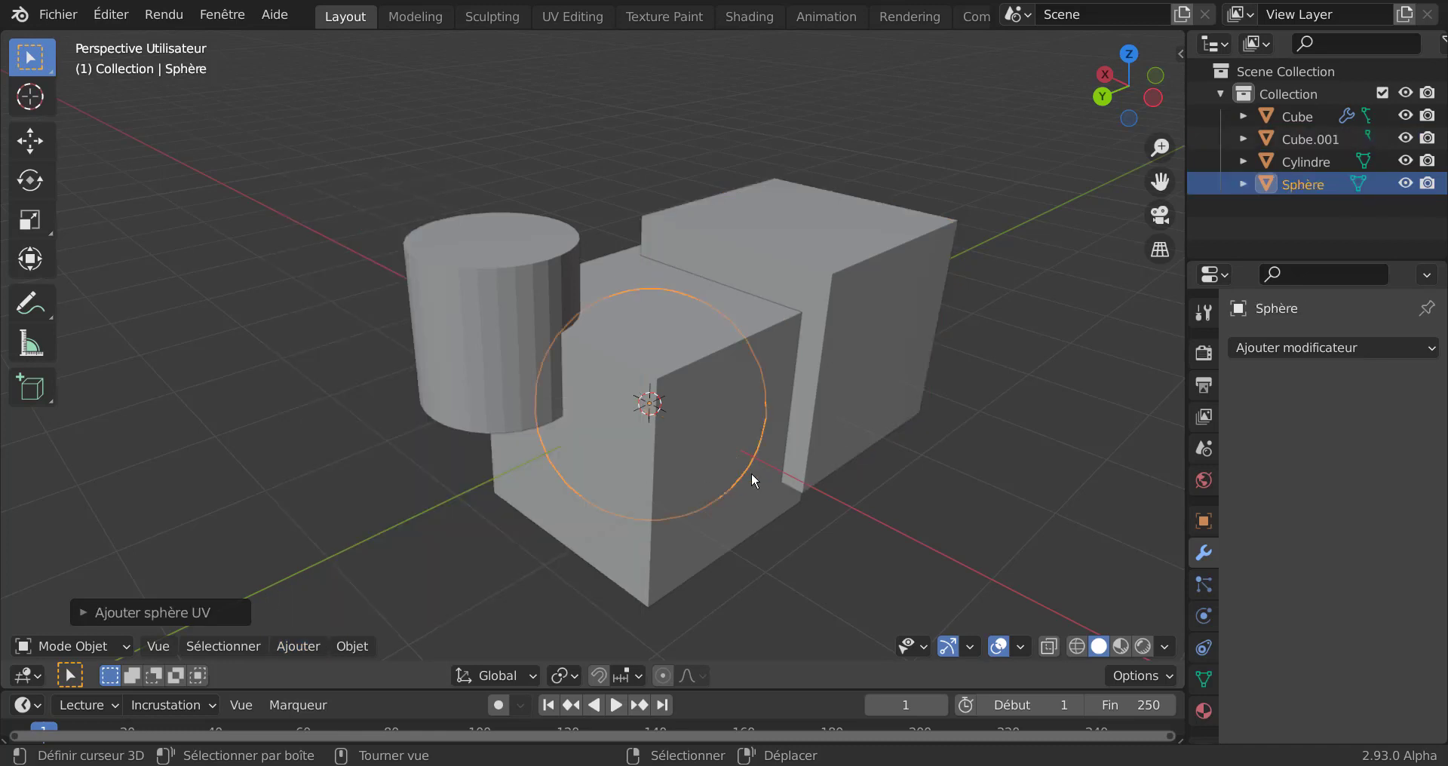
{"action": "scroll", "coordinate": [751, 472], "scroll_direction": "down", "scroll_amount": 3}
{"action": "middle_click_drag", "start_coordinate": [885, 473], "coordinate": [789, 469]}
{"action": "key", "text": "g"}
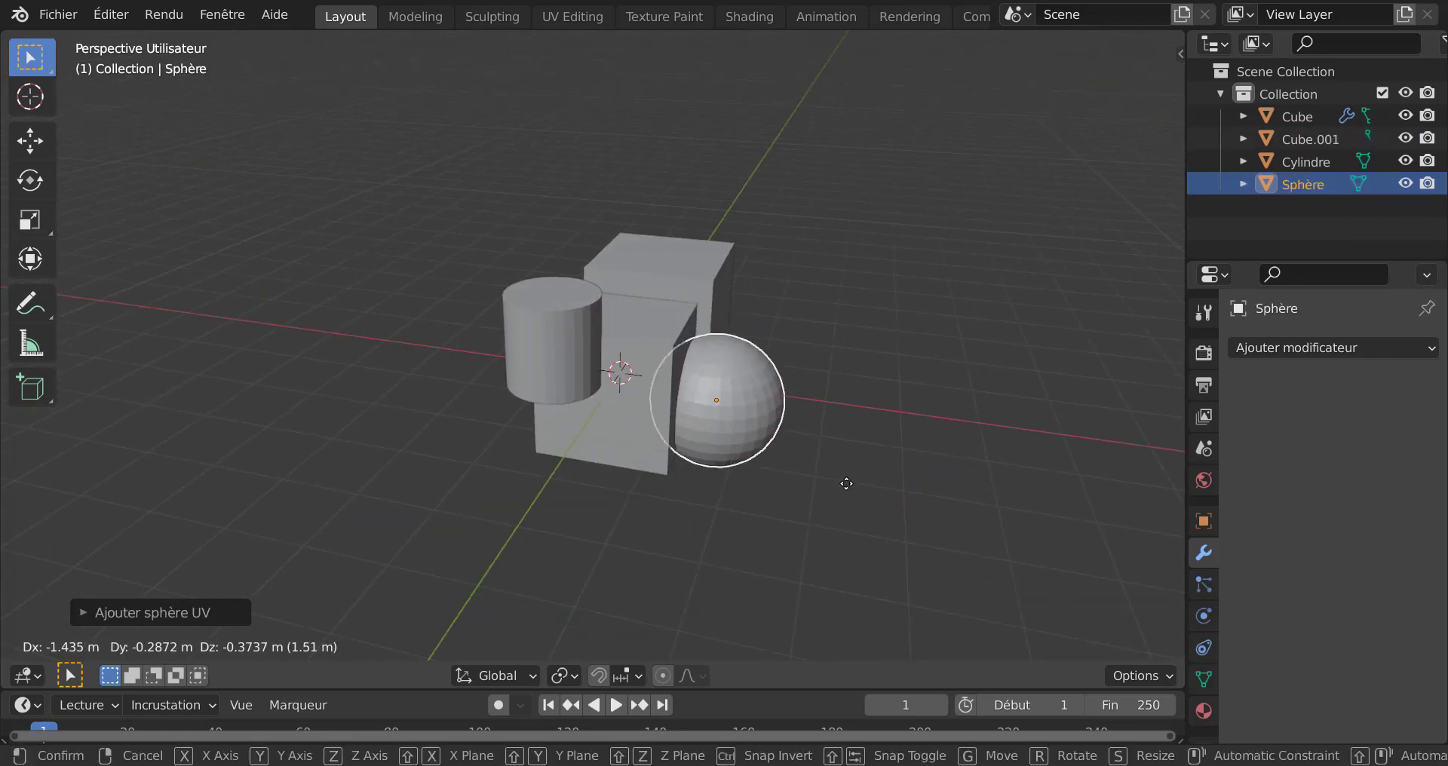
{"action": "left_click", "coordinate": [787, 522]}
{"action": "middle_click_drag", "start_coordinate": [848, 501], "coordinate": [712, 468]}
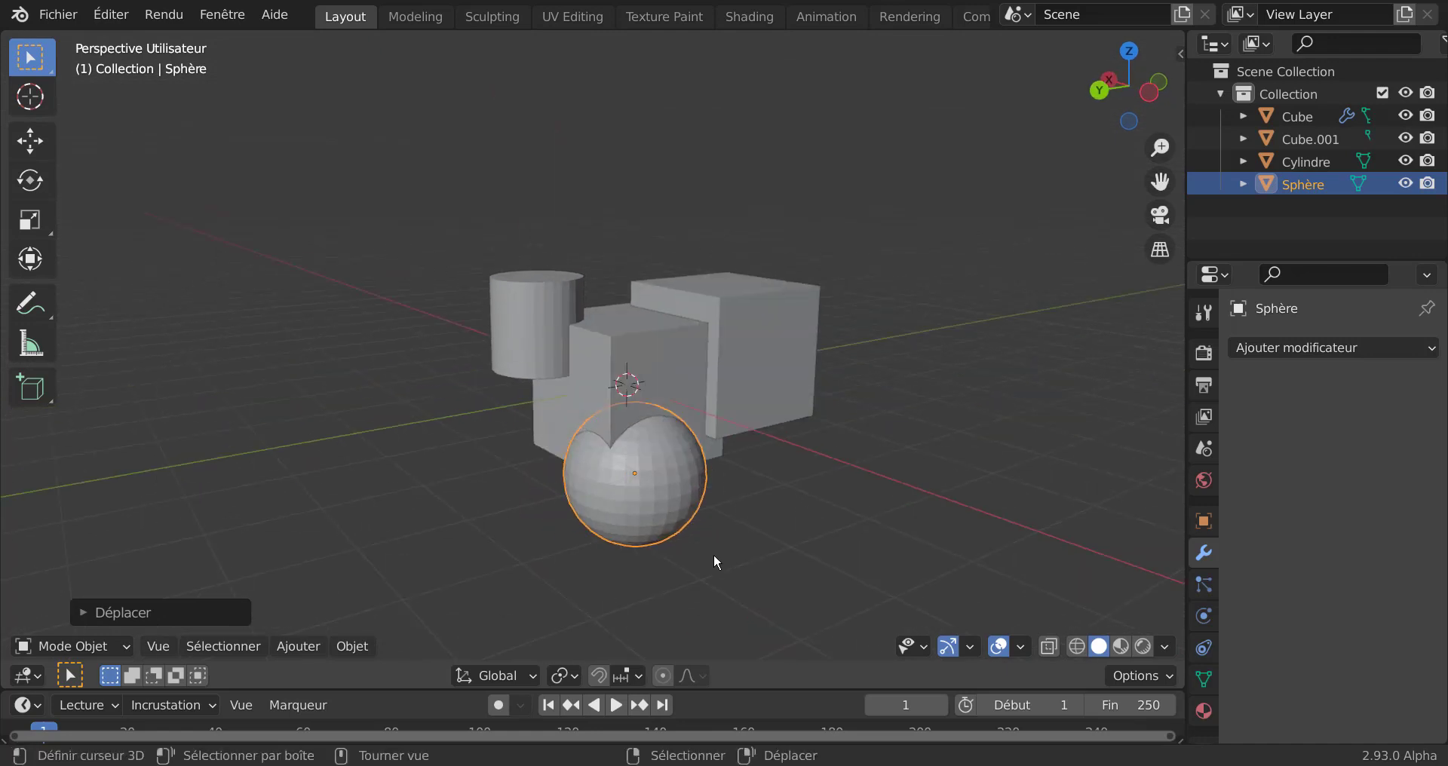
Subtract the second cube, sphere and cylinder from the main cube with Bool Tool's auto Difference, inspect the cut, and undo it
{"action": "scroll", "coordinate": [786, 504], "scroll_direction": "up", "scroll_amount": 5}
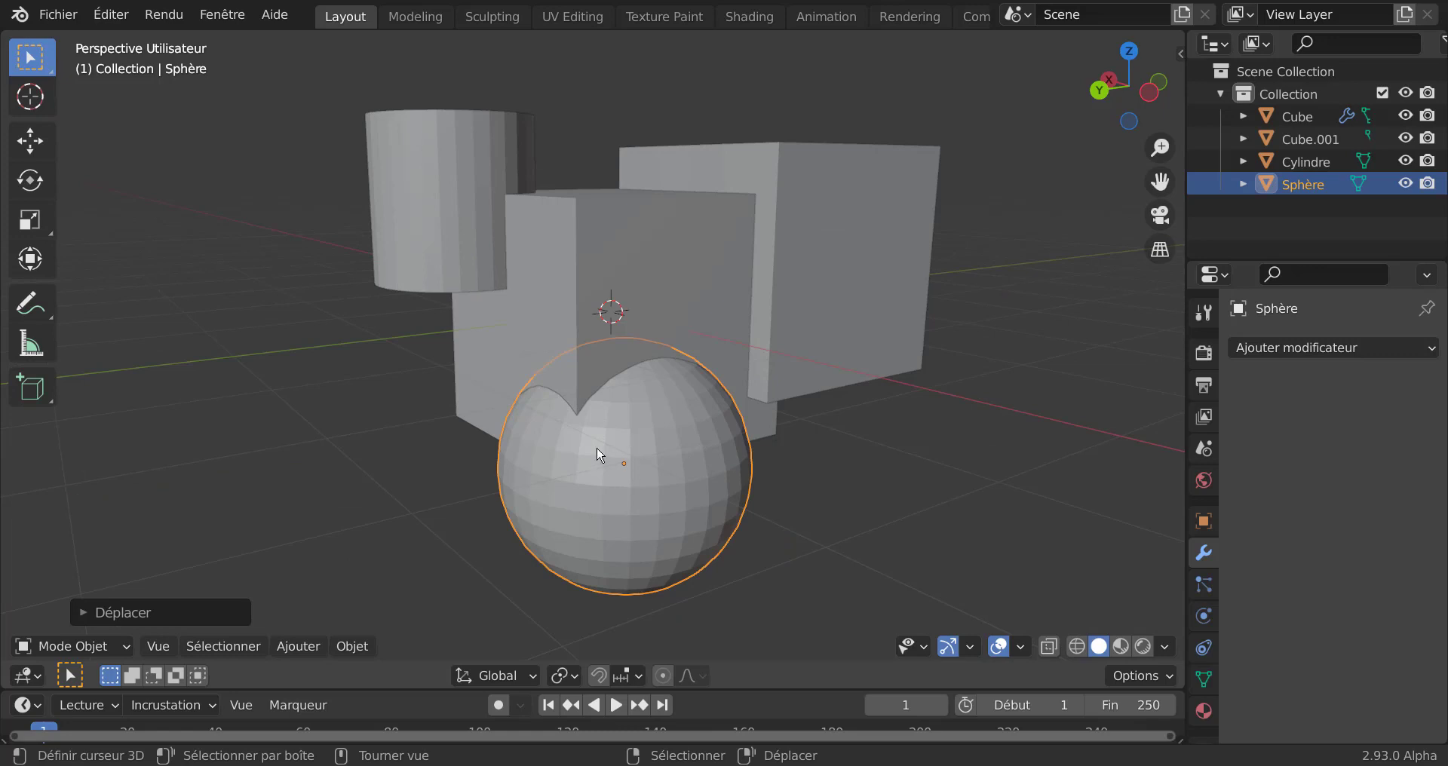
{"action": "left_click", "coordinate": [814, 265]}
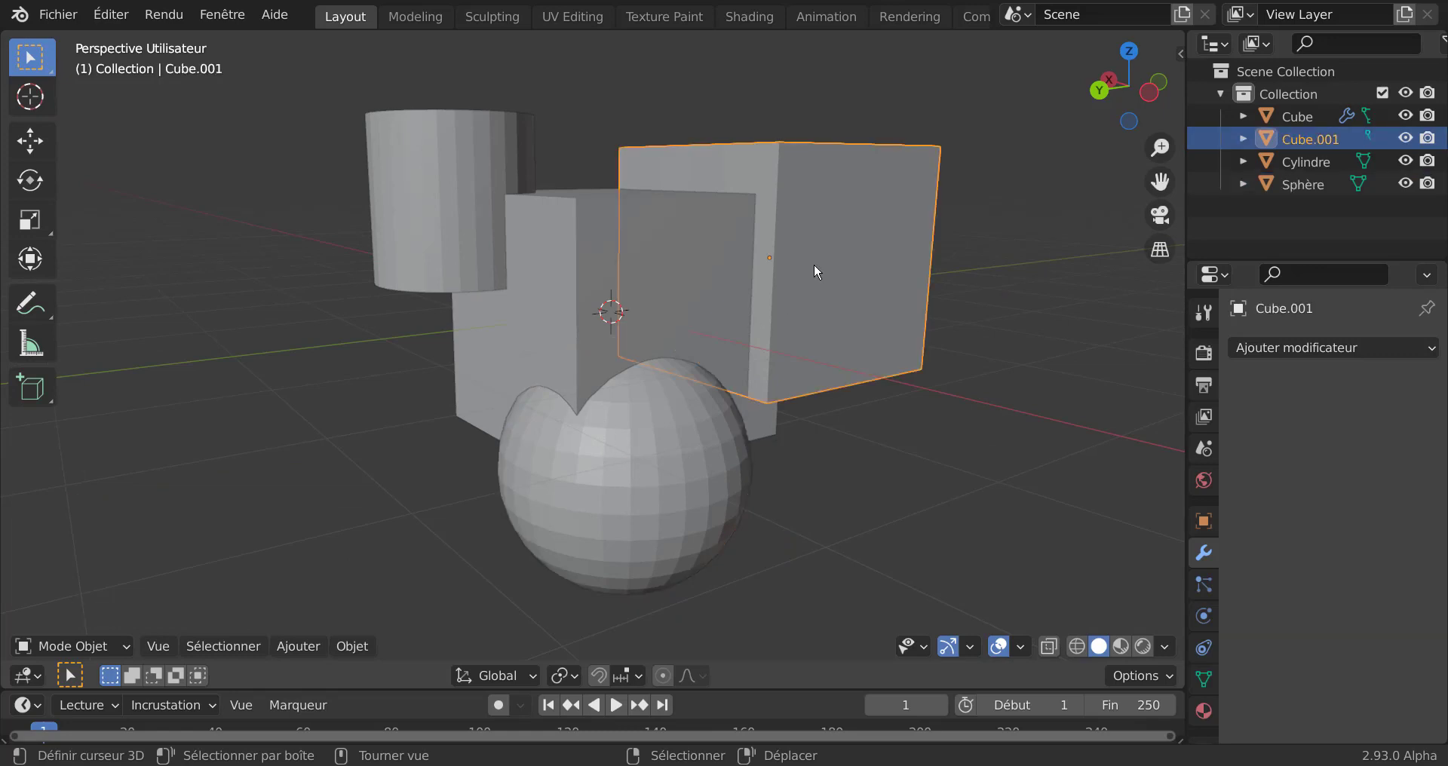
{"action": "left_click", "coordinate": [712, 455], "text": "shift"}
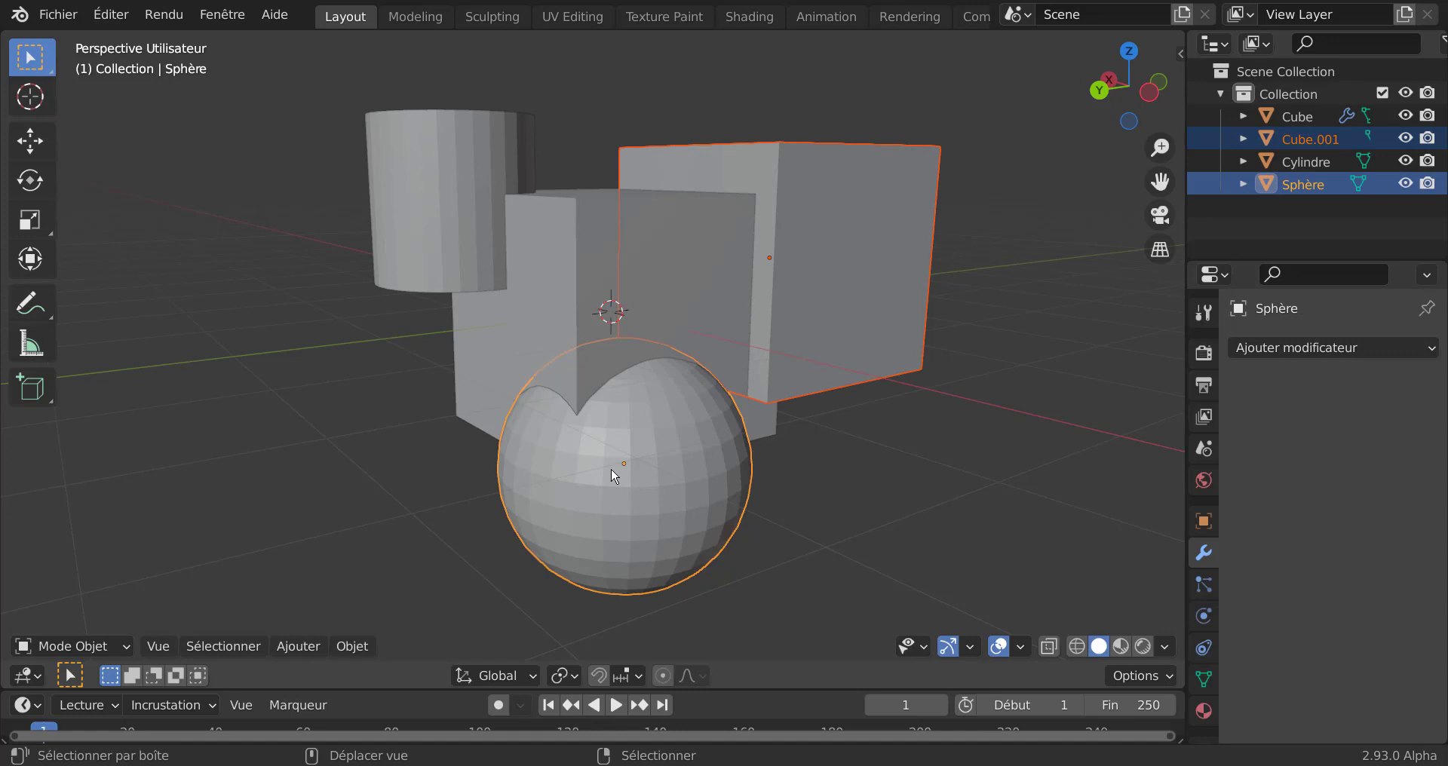
{"action": "left_click", "coordinate": [479, 251], "text": "shift"}
{"action": "left_click", "coordinate": [635, 266], "text": "shift"}
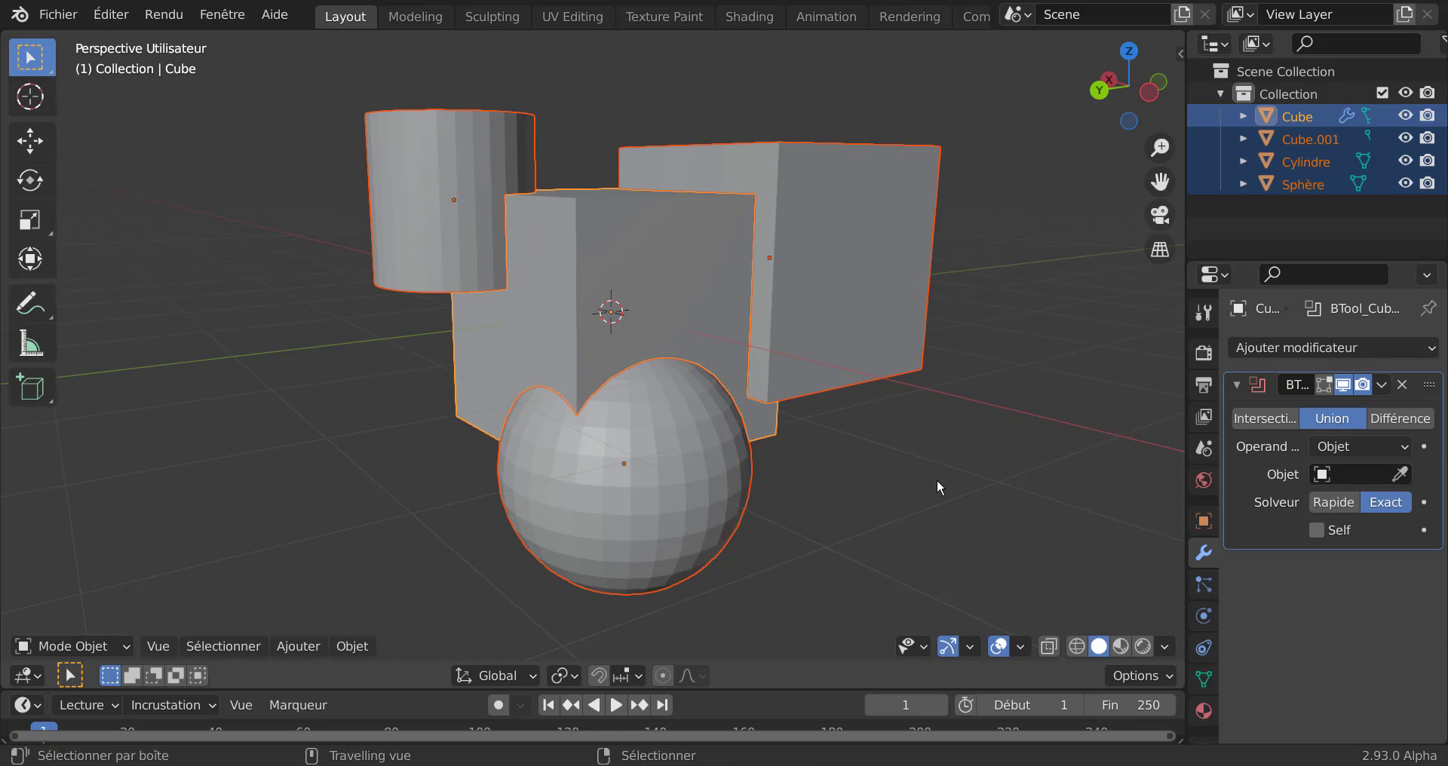
{"action": "key", "text": "ctrl+shift+KP_Subtract"}
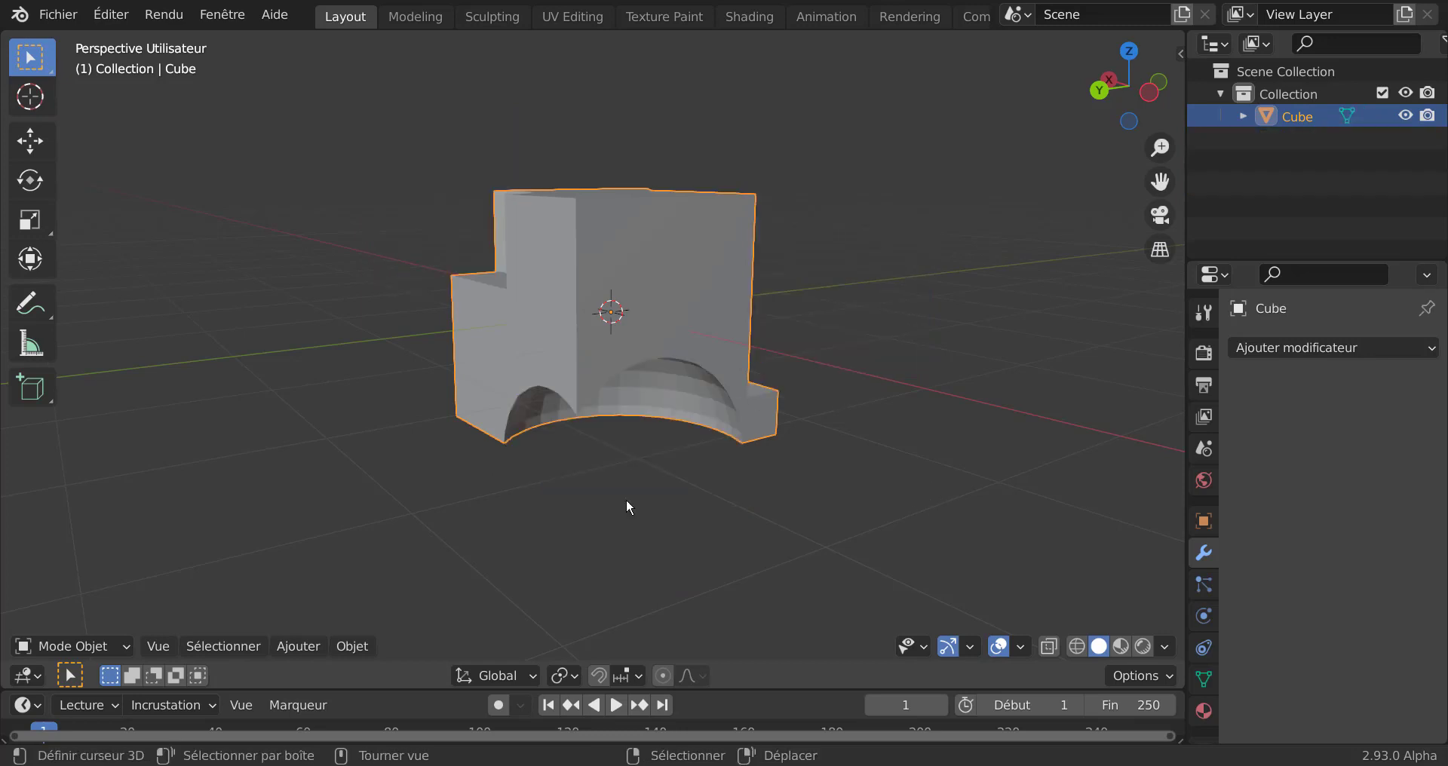
{"action": "middle_click_drag", "start_coordinate": [630, 507], "coordinate": [685, 499]}
{"action": "key", "text": "ctrl+z"}
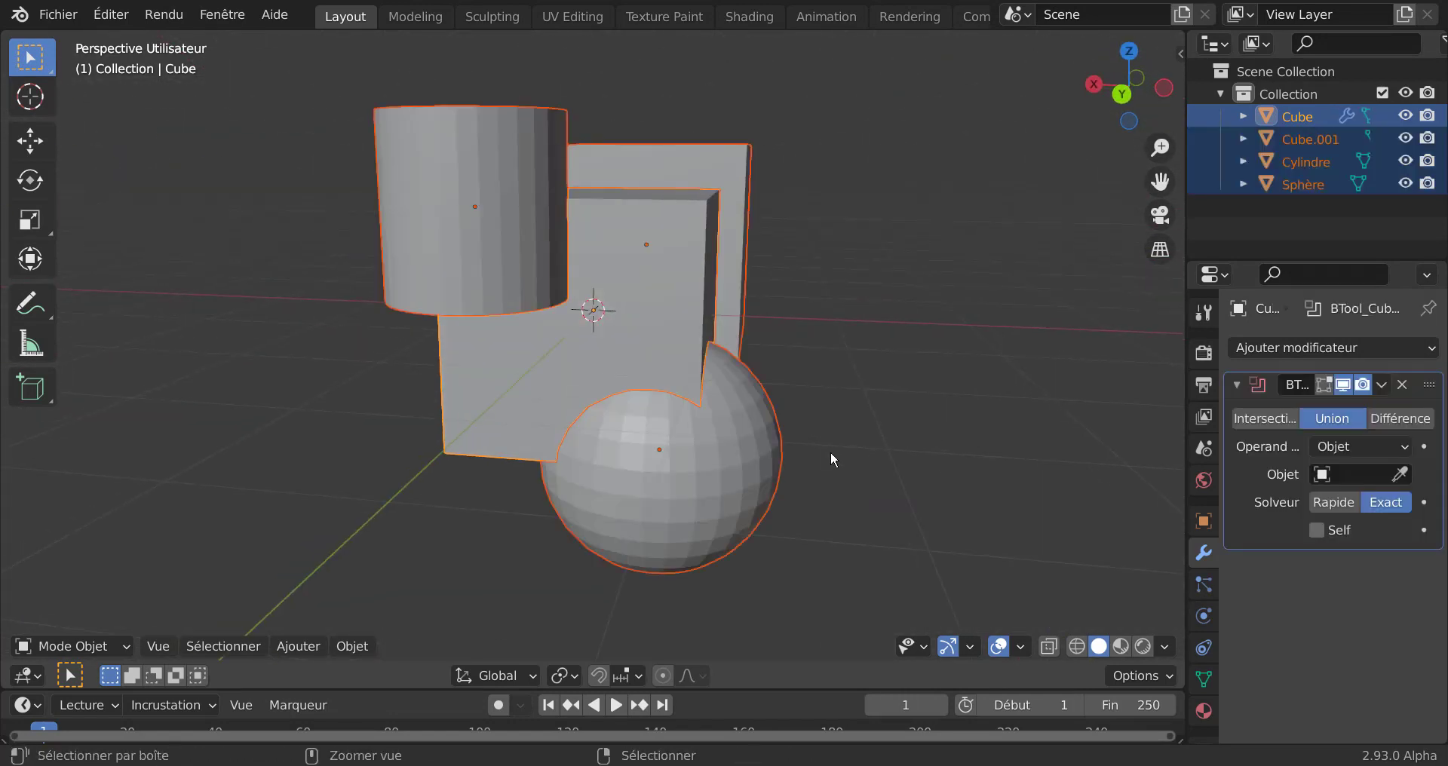
Select only the sphere and apply smooth shading to it
{"action": "left_click", "coordinate": [699, 475]}
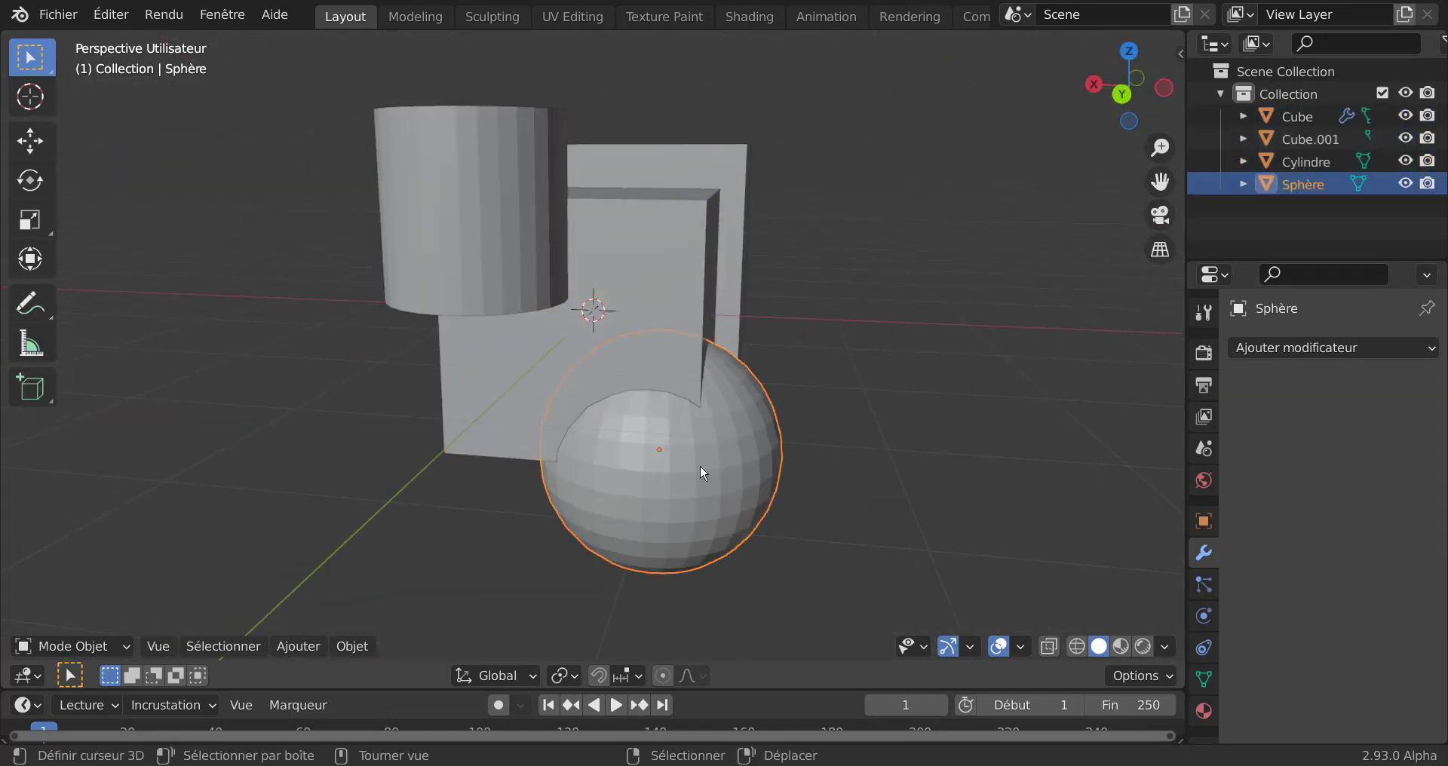
{"action": "left_click", "coordinate": [311, 654]}
{"action": "left_click", "coordinate": [351, 647]}
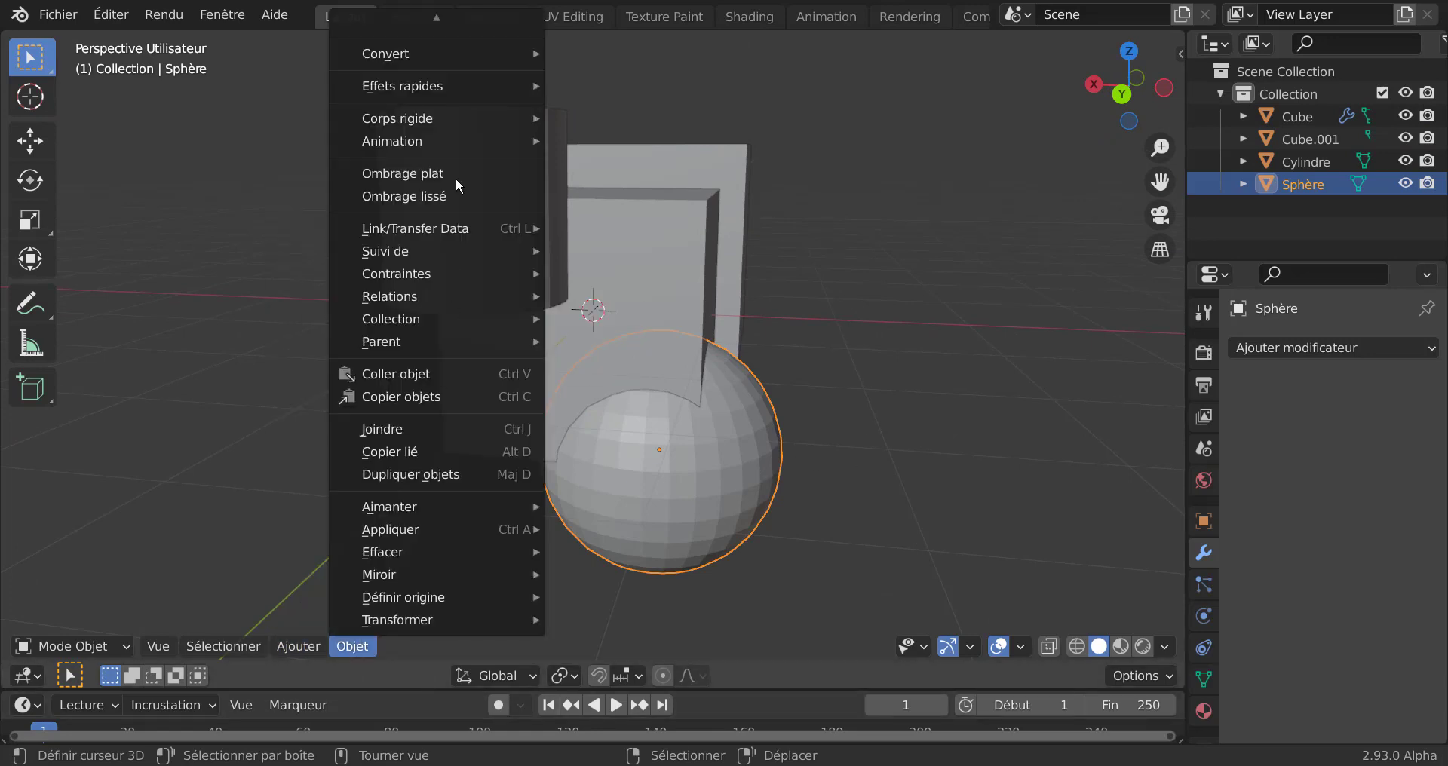
{"action": "left_click", "coordinate": [422, 197]}
Select the cylinder and apply smooth shading to it
{"action": "left_click", "coordinate": [527, 224]}
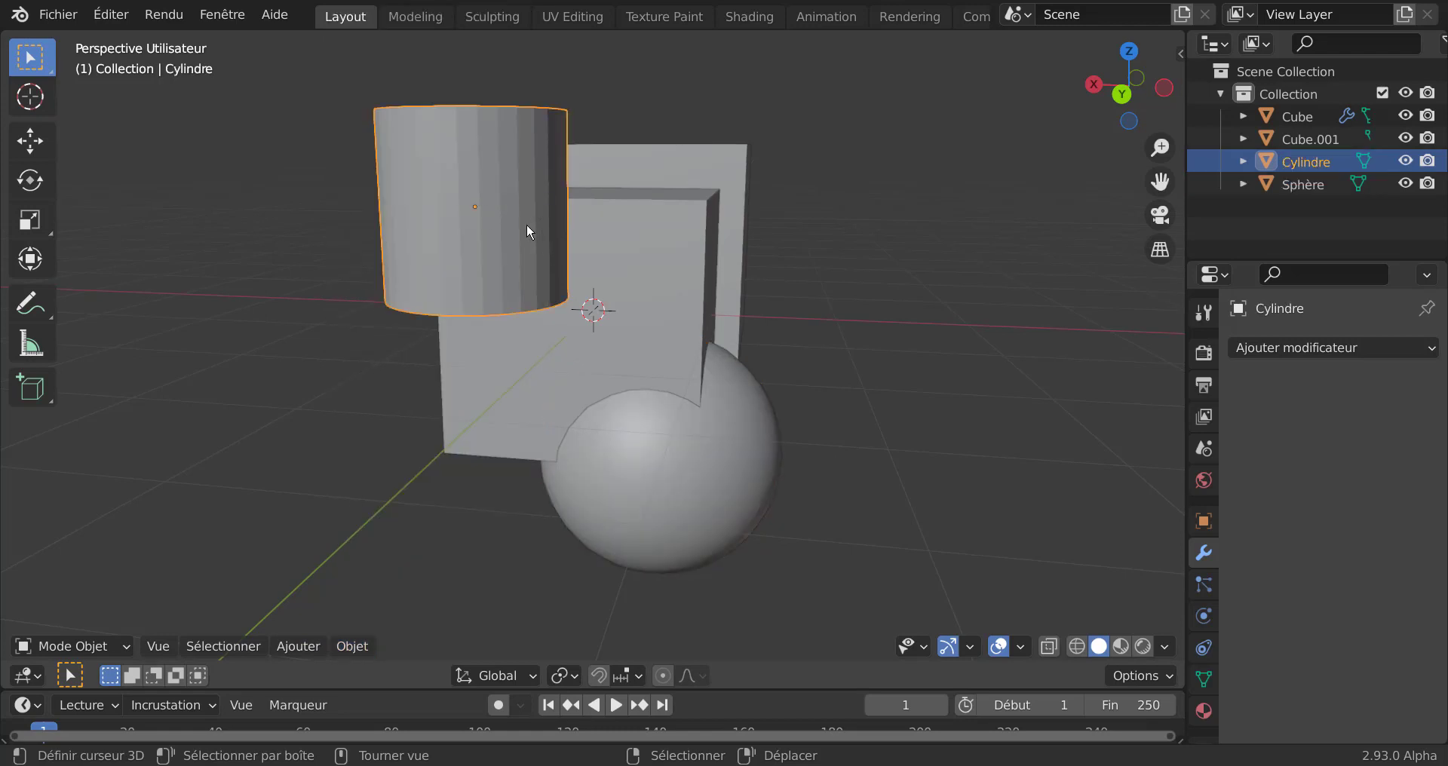
{"action": "left_click", "coordinate": [352, 646]}
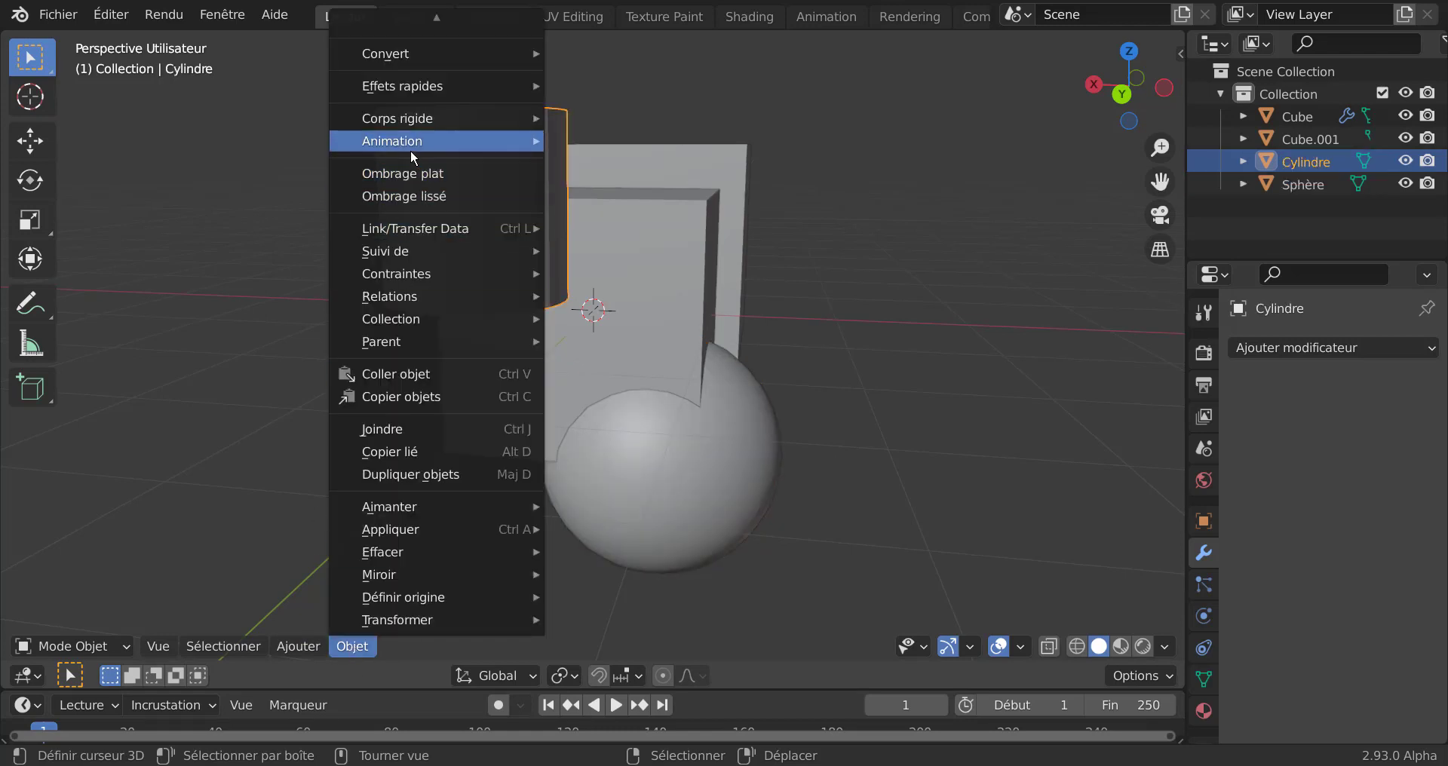
{"action": "mouse_move", "coordinate": [298, 647]}
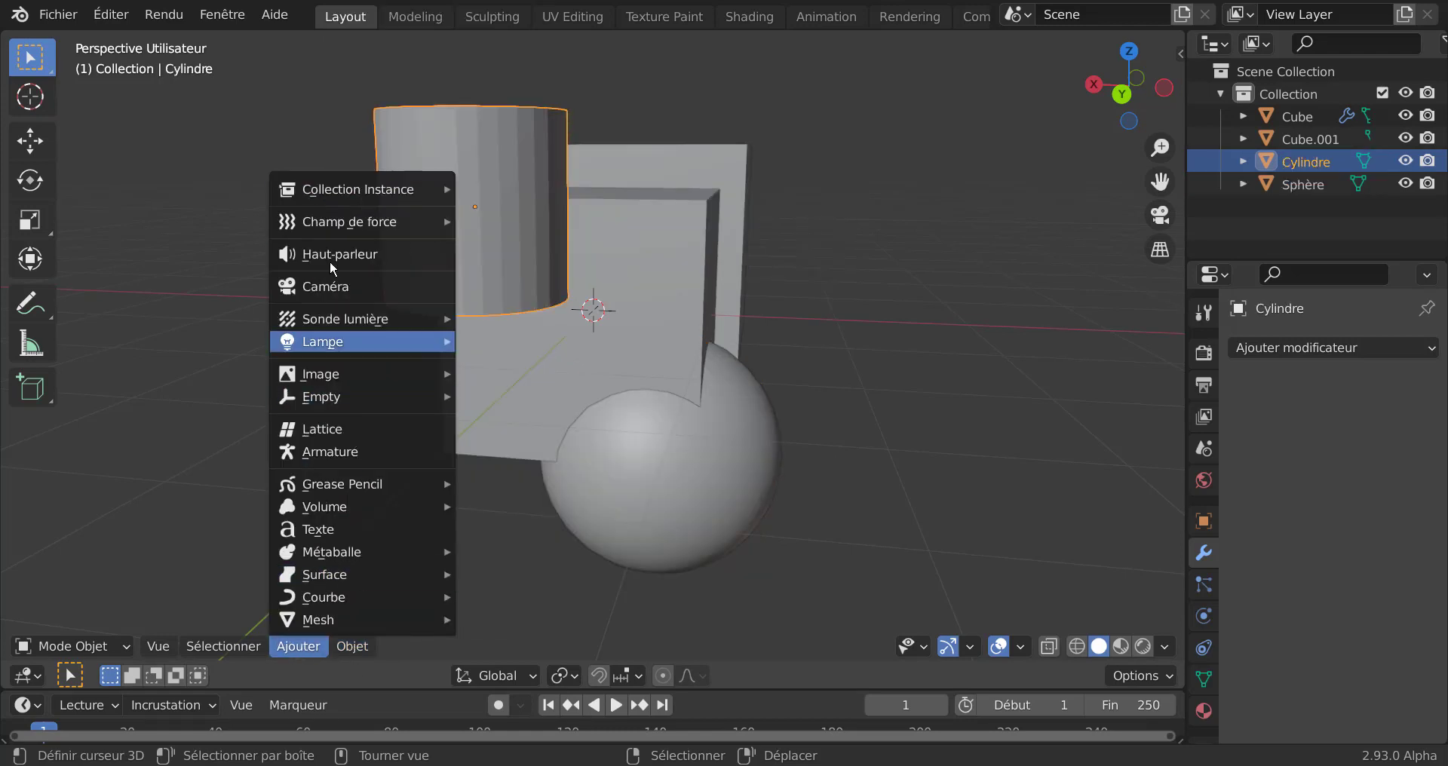
{"action": "mouse_move", "coordinate": [361, 649]}
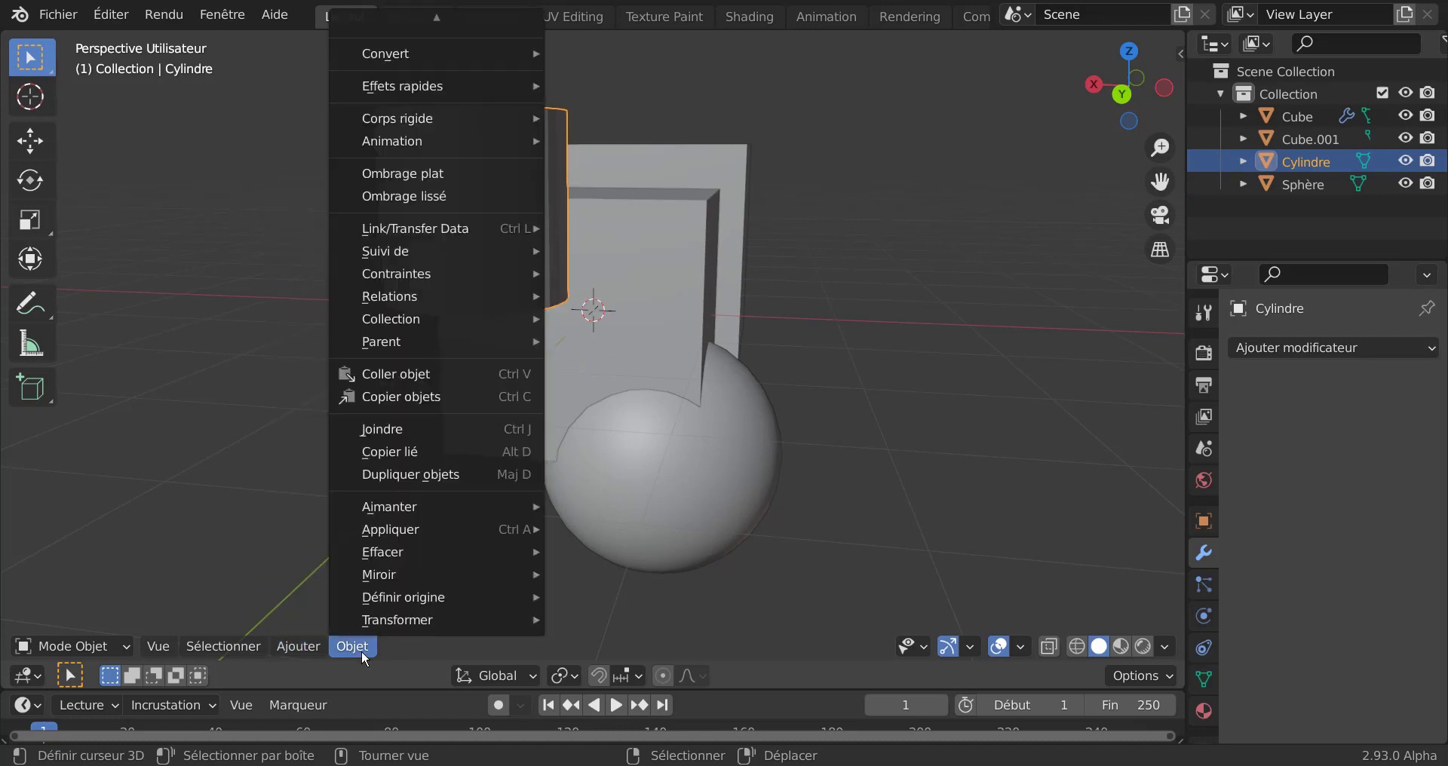
{"action": "left_click", "coordinate": [404, 197]}
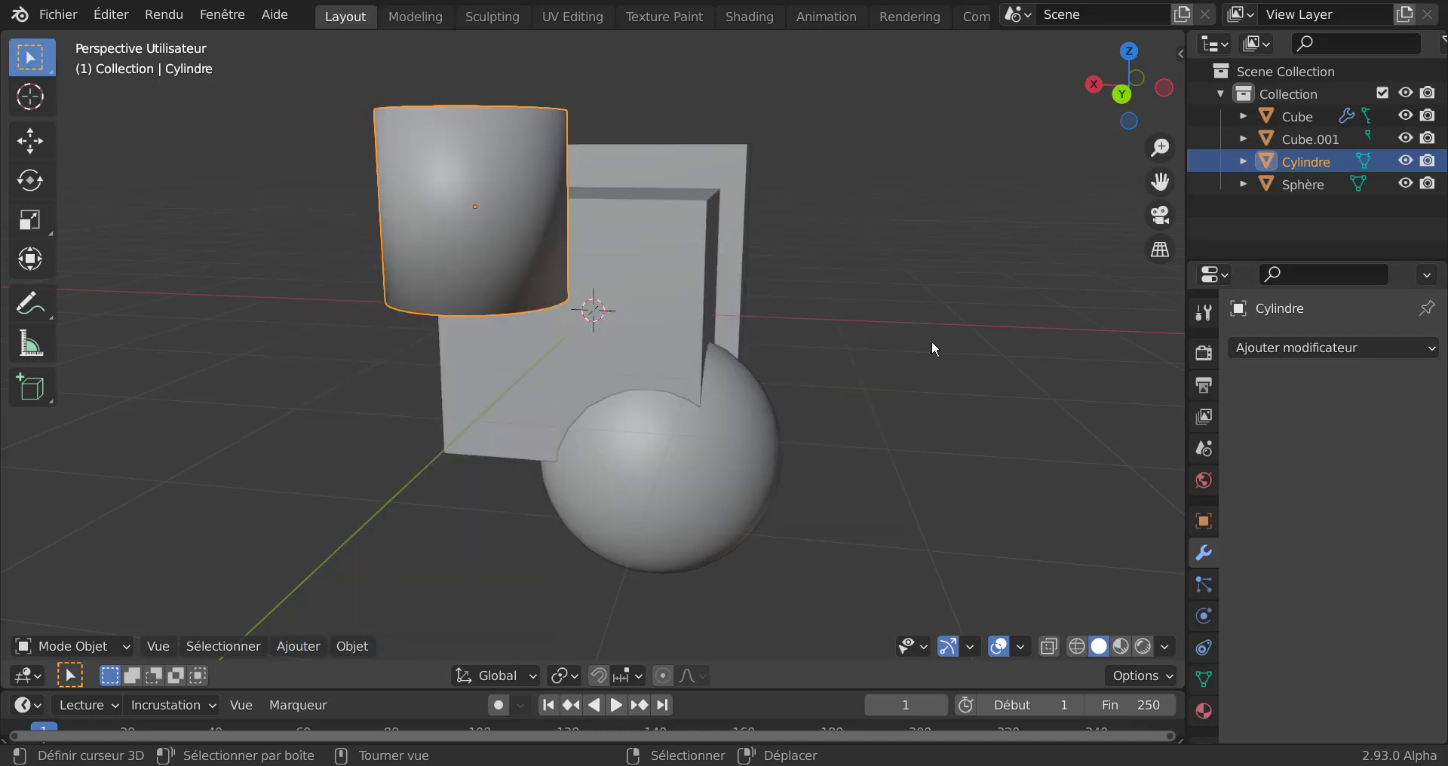
Widen the properties area, add an Edge Split modifier to the cylinder, and check its shading from several angles
{"action": "middle_click_drag", "start_coordinate": [766, 395], "coordinate": [1318, 549]}
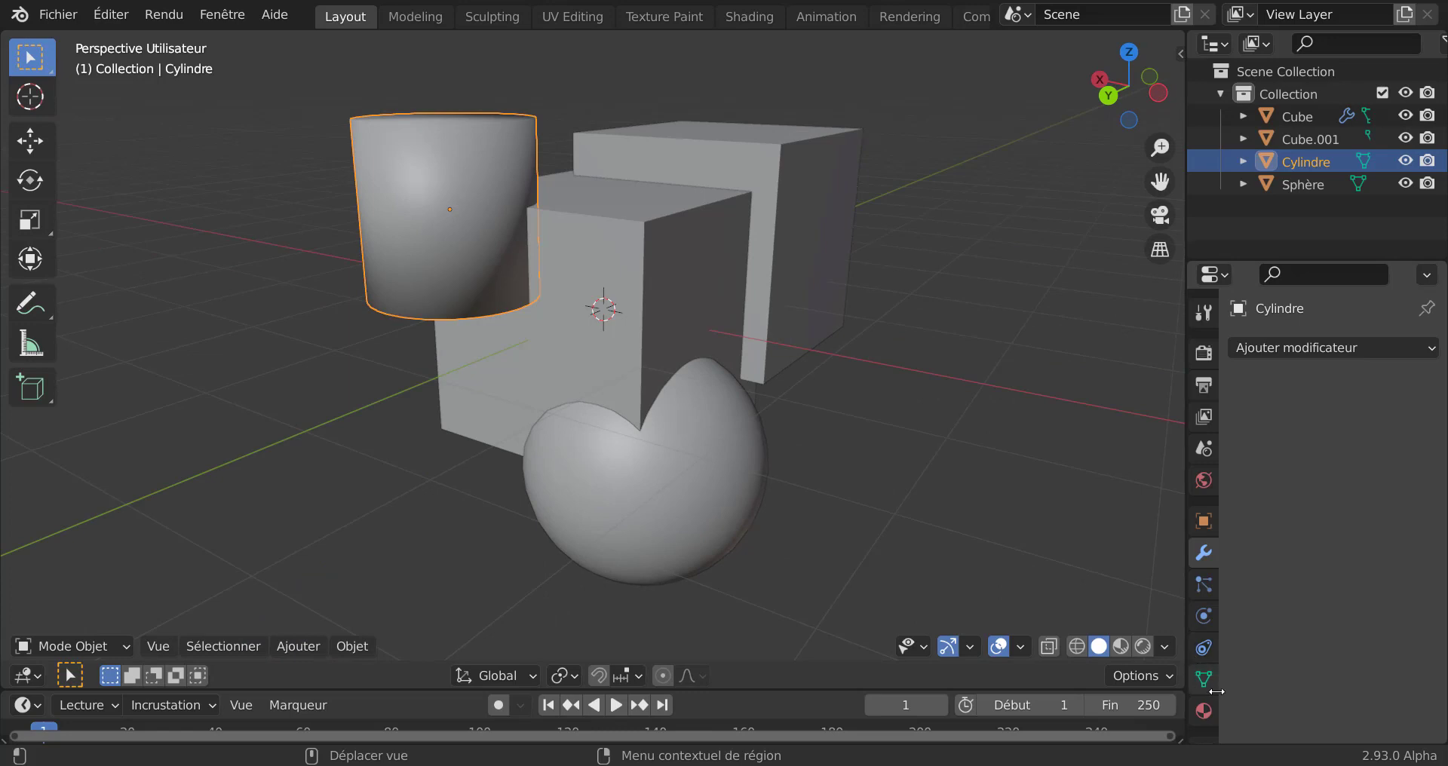
{"action": "left_click_drag", "start_coordinate": [1186, 549], "coordinate": [1120, 544]}
{"action": "left_click", "coordinate": [1287, 348]}
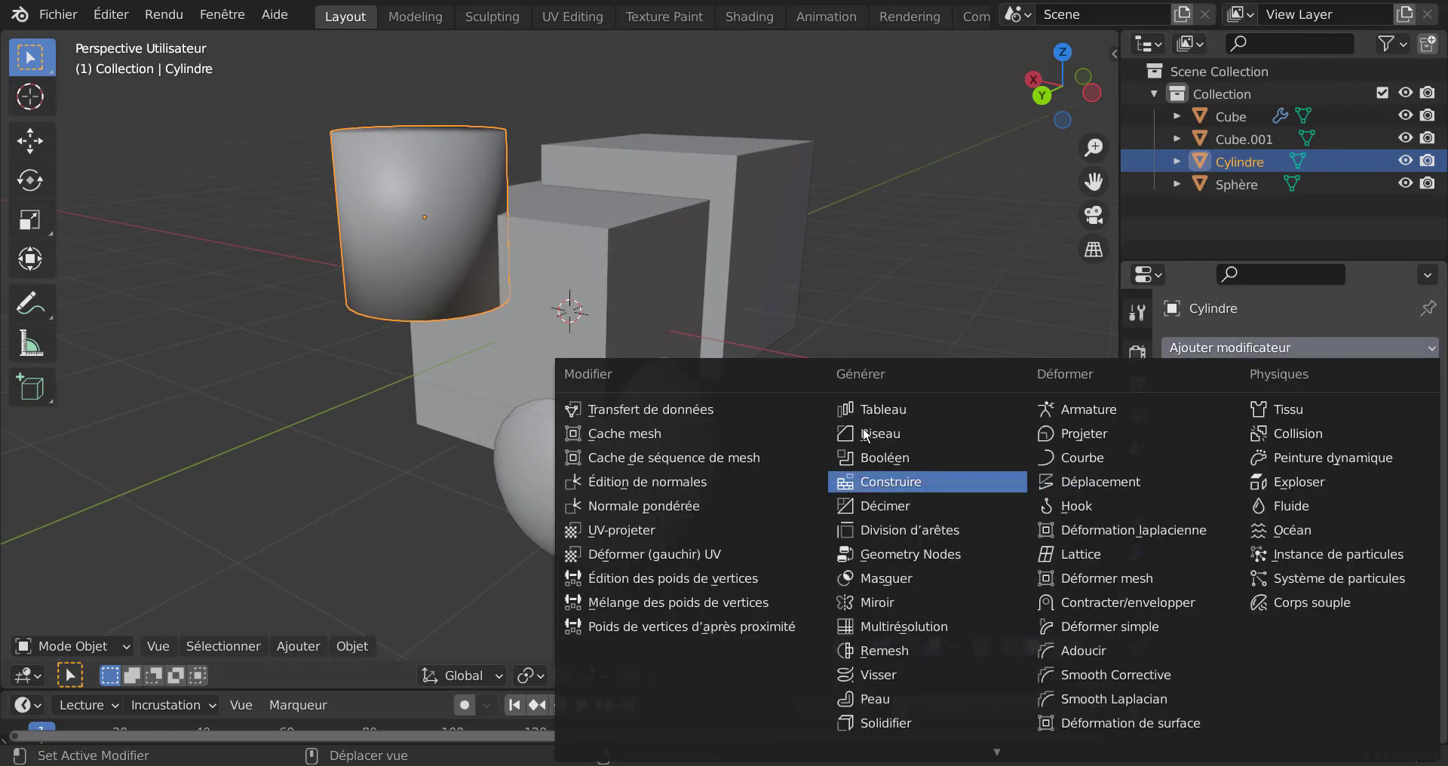
{"action": "left_click", "coordinate": [890, 532]}
{"action": "middle_click_drag", "start_coordinate": [581, 270], "coordinate": [786, 391]}
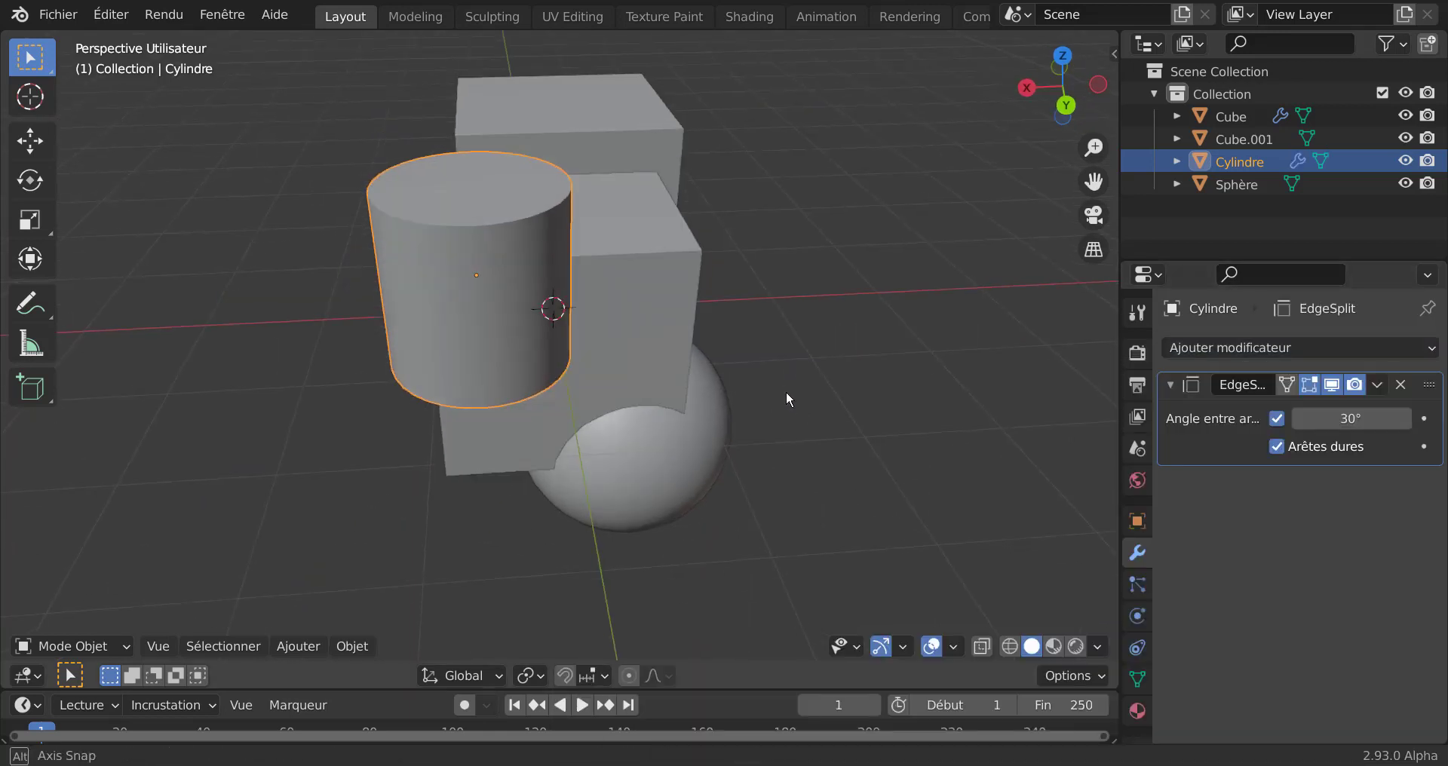
{"action": "middle_click_drag", "start_coordinate": [435, 347], "coordinate": [682, 471]}
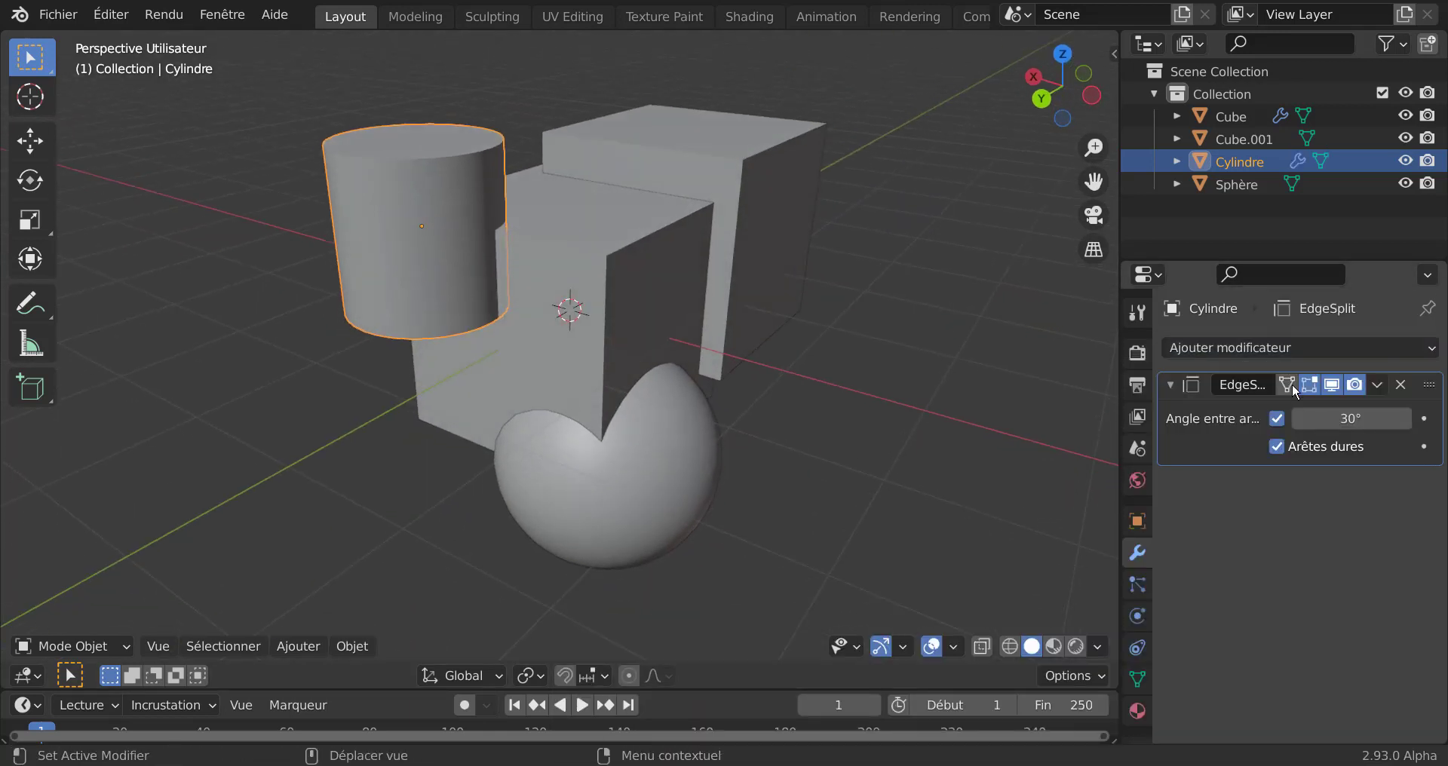
Enable Auto Smooth (Auto-lisser) in the normals settings of the second cube's mesh
{"action": "left_click", "coordinate": [754, 239]}
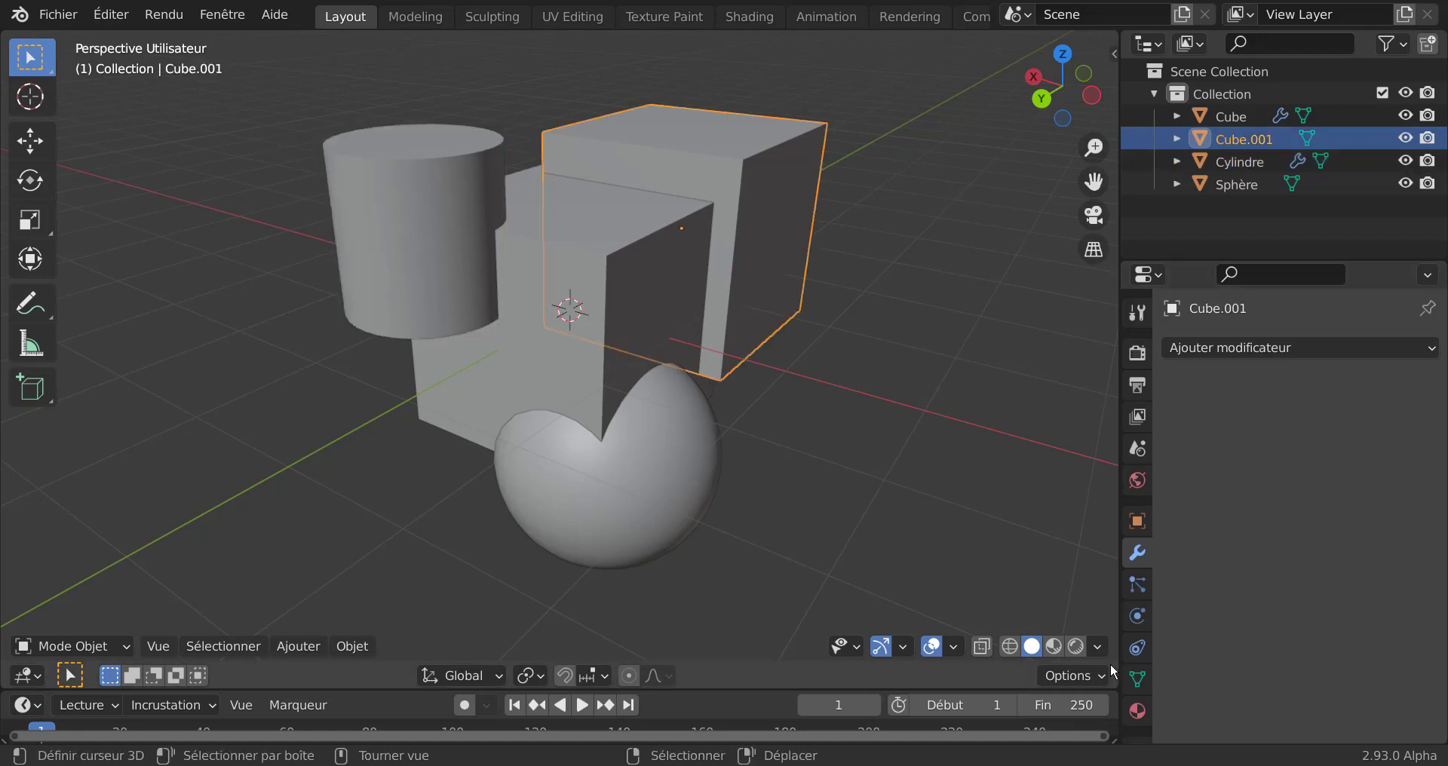
{"action": "left_click", "coordinate": [1137, 679]}
{"action": "scroll", "coordinate": [1262, 636], "scroll_direction": "down", "scroll_amount": 4}
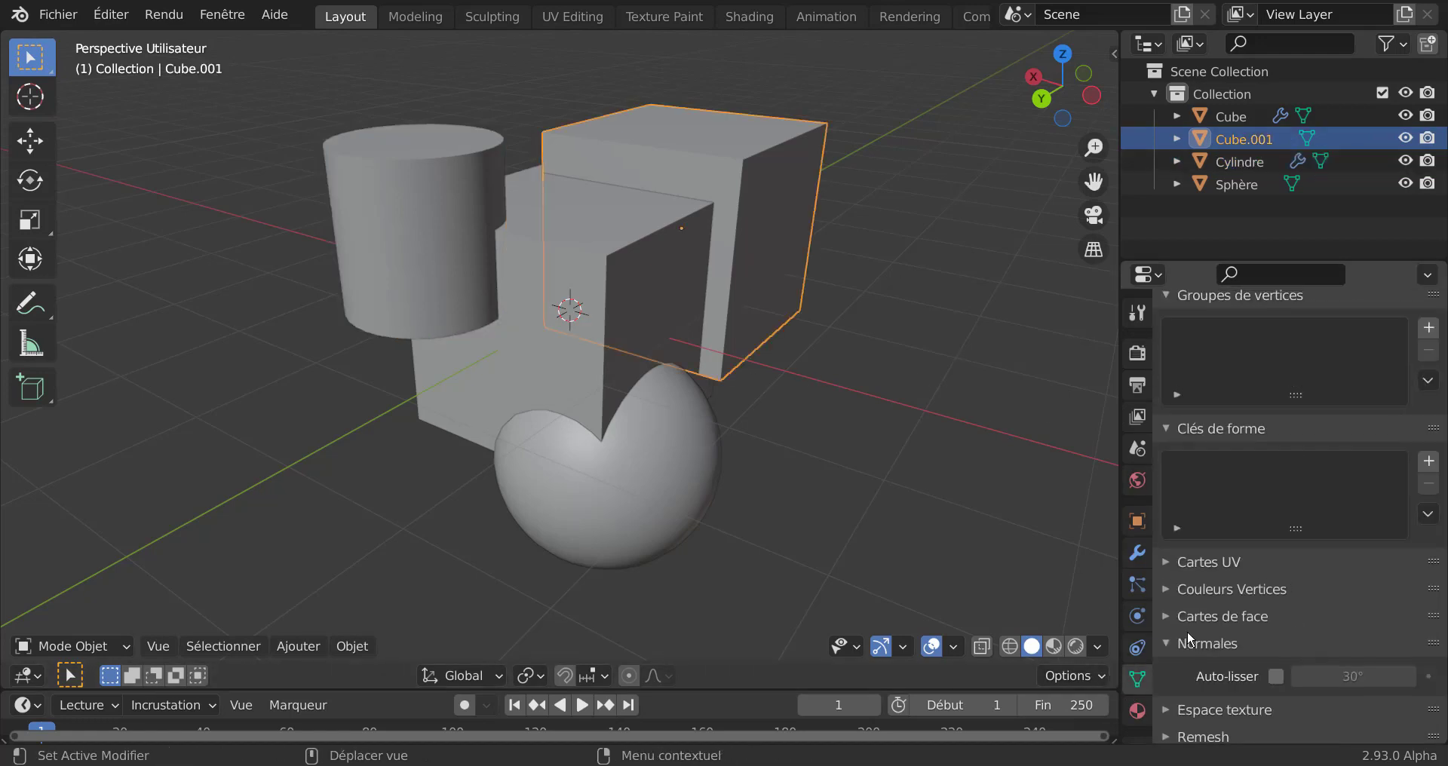
{"action": "left_click", "coordinate": [1277, 676]}
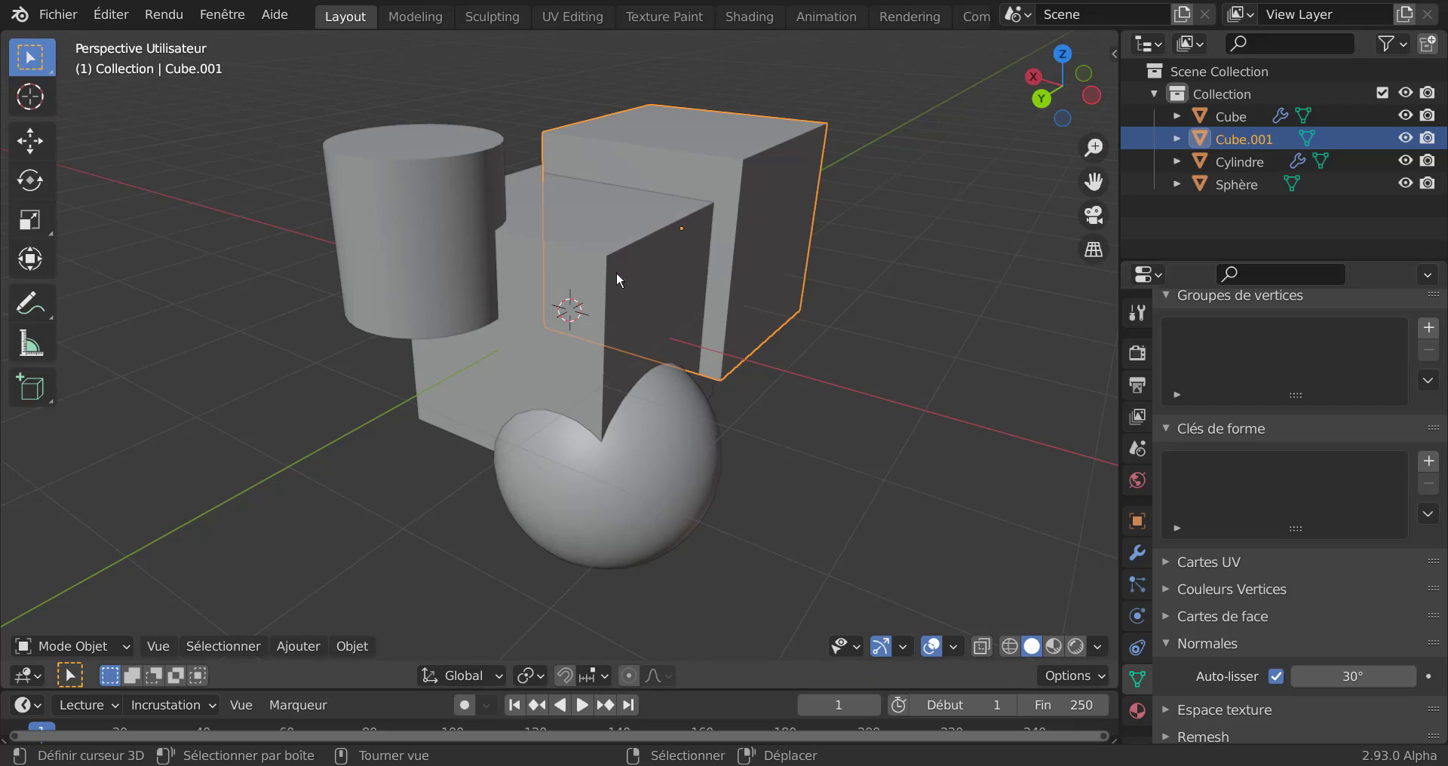
Select the second cube, sphere and cylinder, with the original cube last, and subtract them from it using Auto Boolean Difference
{"action": "left_click", "coordinate": [623, 295]}
{"action": "left_click", "coordinate": [753, 234]}
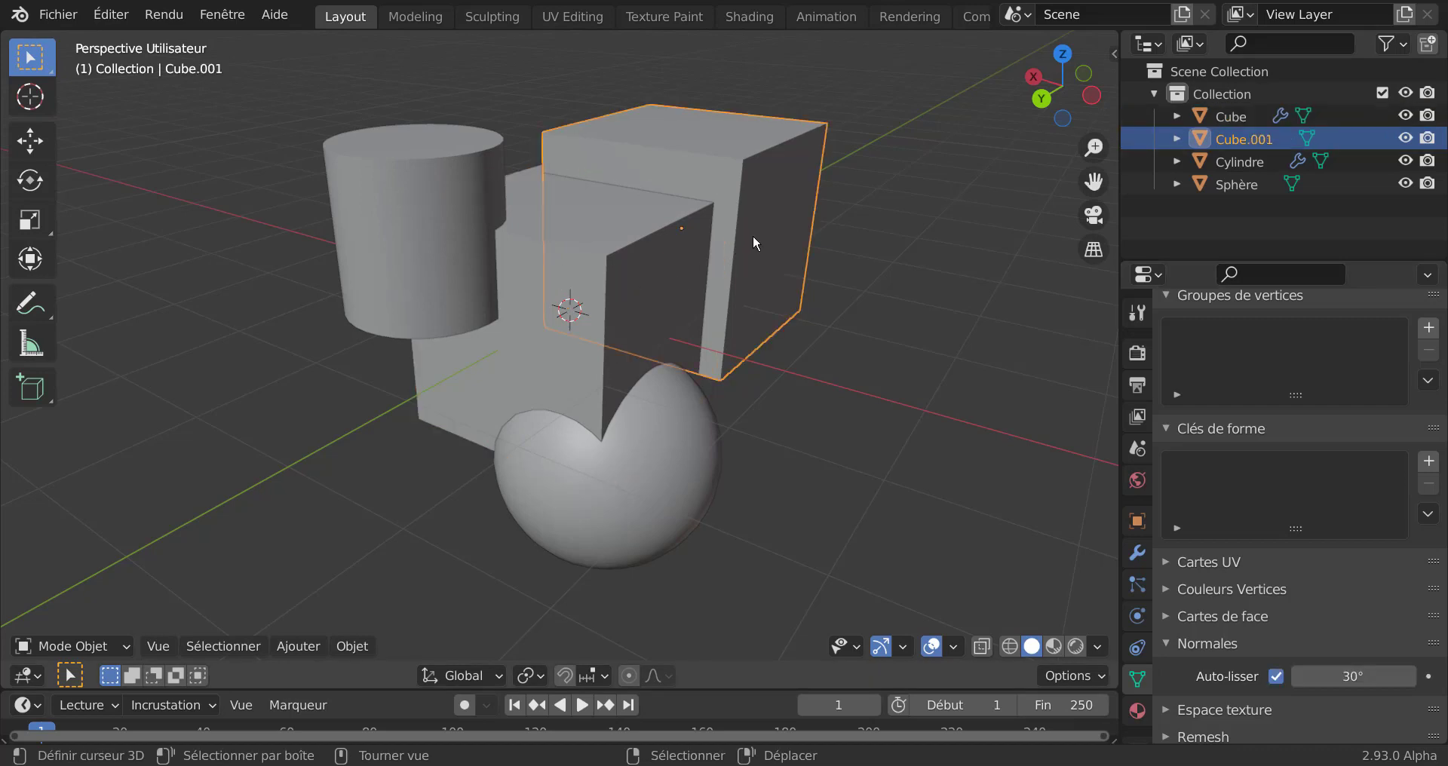
{"action": "left_click", "coordinate": [704, 451], "text": "shift"}
{"action": "left_click", "coordinate": [463, 242], "text": "shift"}
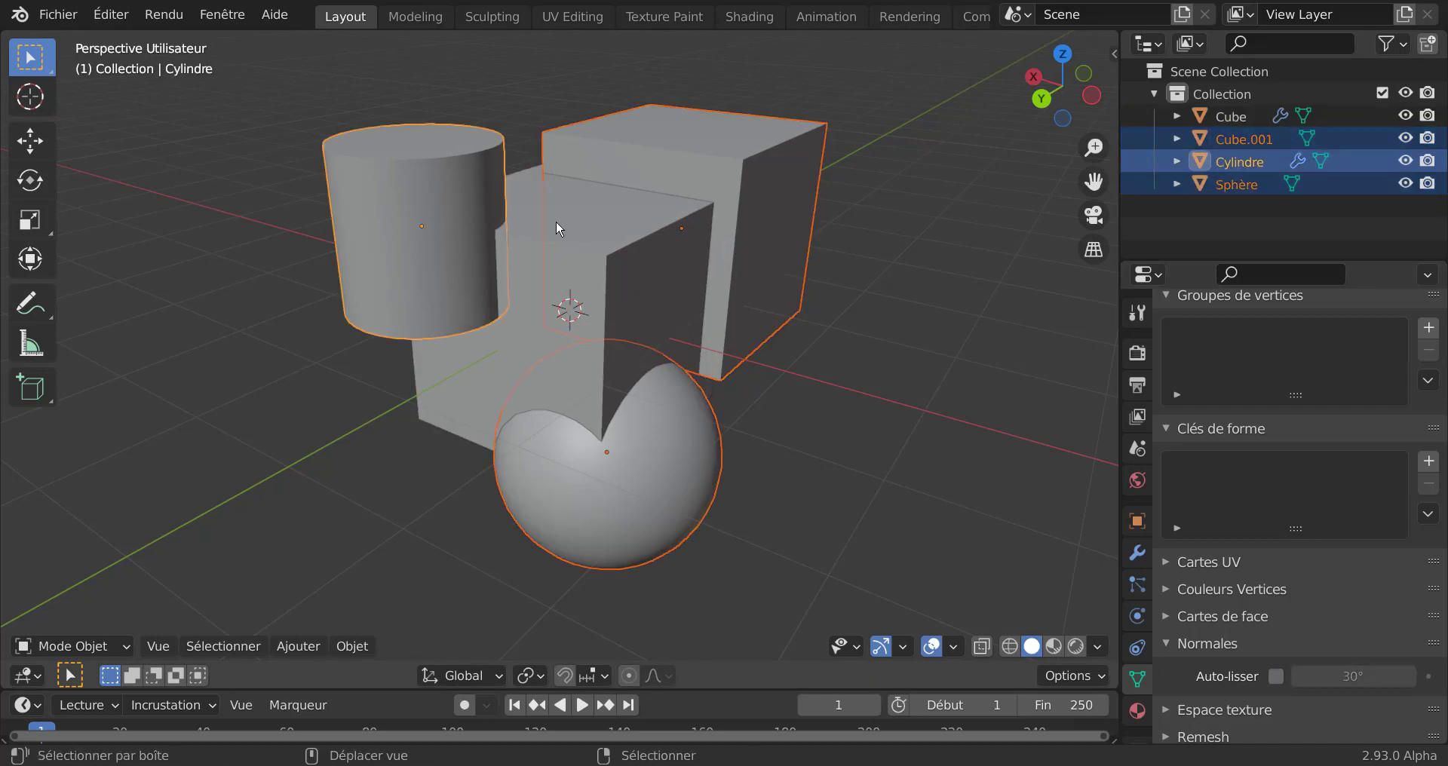
{"action": "left_click", "coordinate": [625, 285], "text": "shift"}
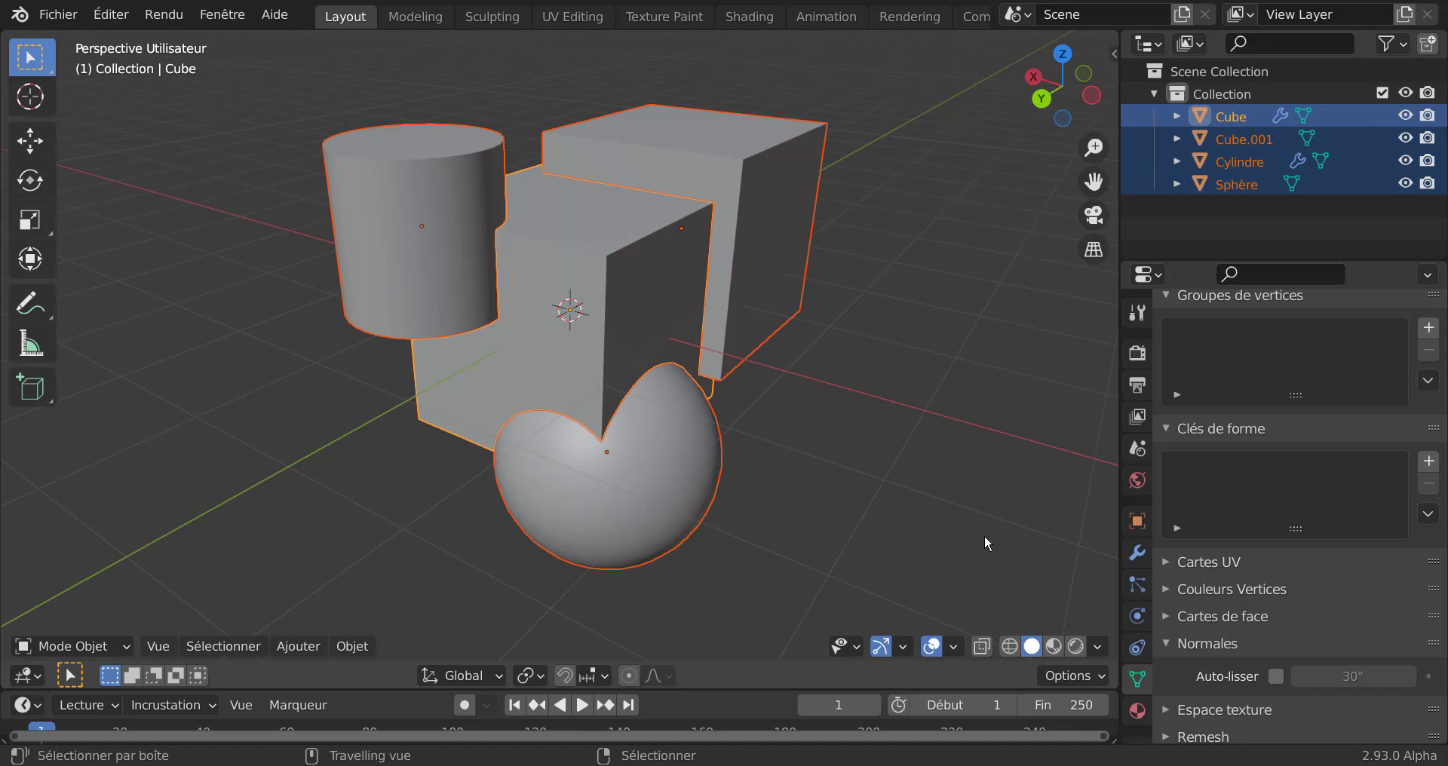
{"action": "key", "text": "ctrl+j"}
Enable Auto Smooth (Auto-lisser) for the cut cube's mesh and set its angle to 102°
{"action": "middle_click_drag", "start_coordinate": [219, 386], "coordinate": [573, 377]}
{"action": "scroll", "coordinate": [491, 367], "scroll_direction": "up", "scroll_amount": 5}
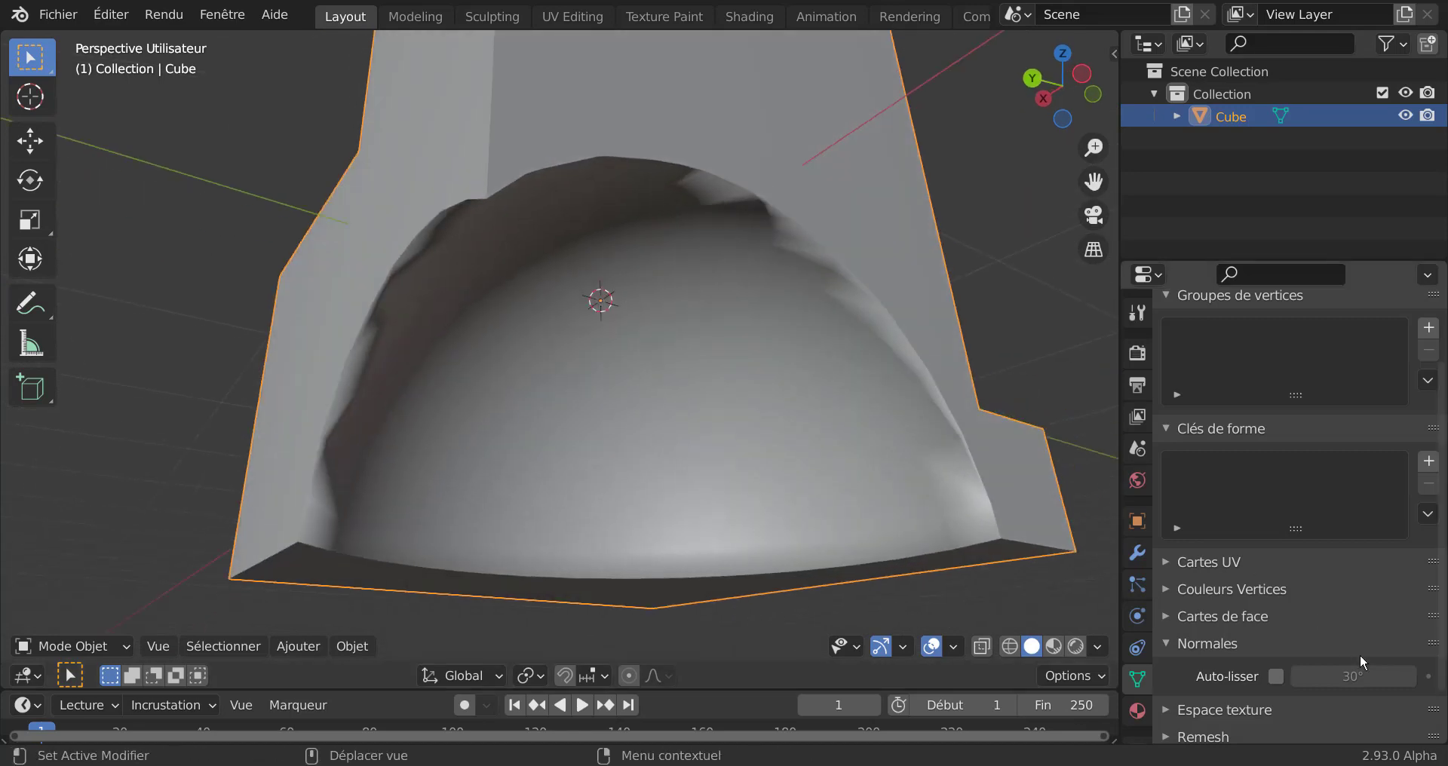
{"action": "left_click", "coordinate": [1276, 676]}
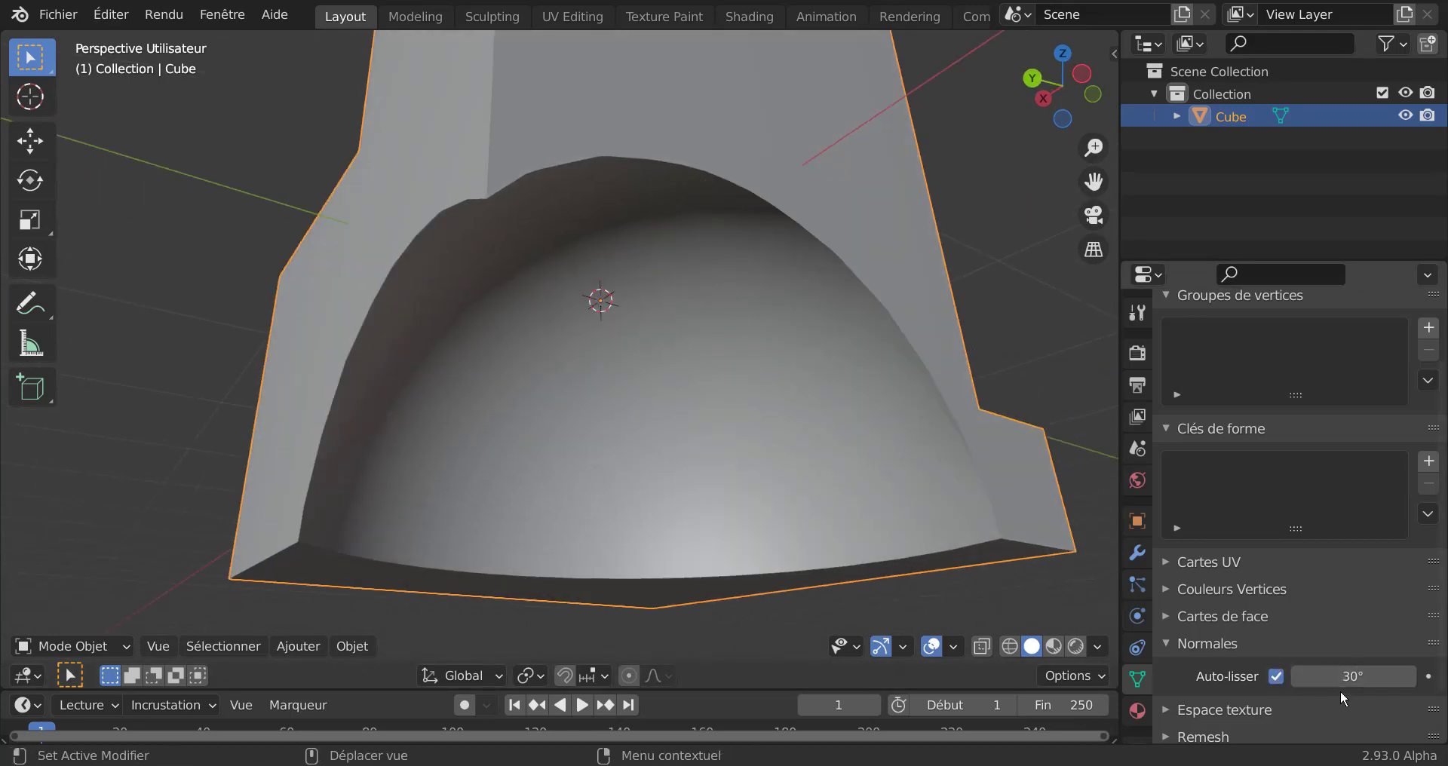
{"action": "left_click_drag", "start_coordinate": [1346, 681], "coordinate": [1410, 681]}
Check the cut cube's modifier list and examine its shading from several angles
{"action": "left_click", "coordinate": [1138, 553]}
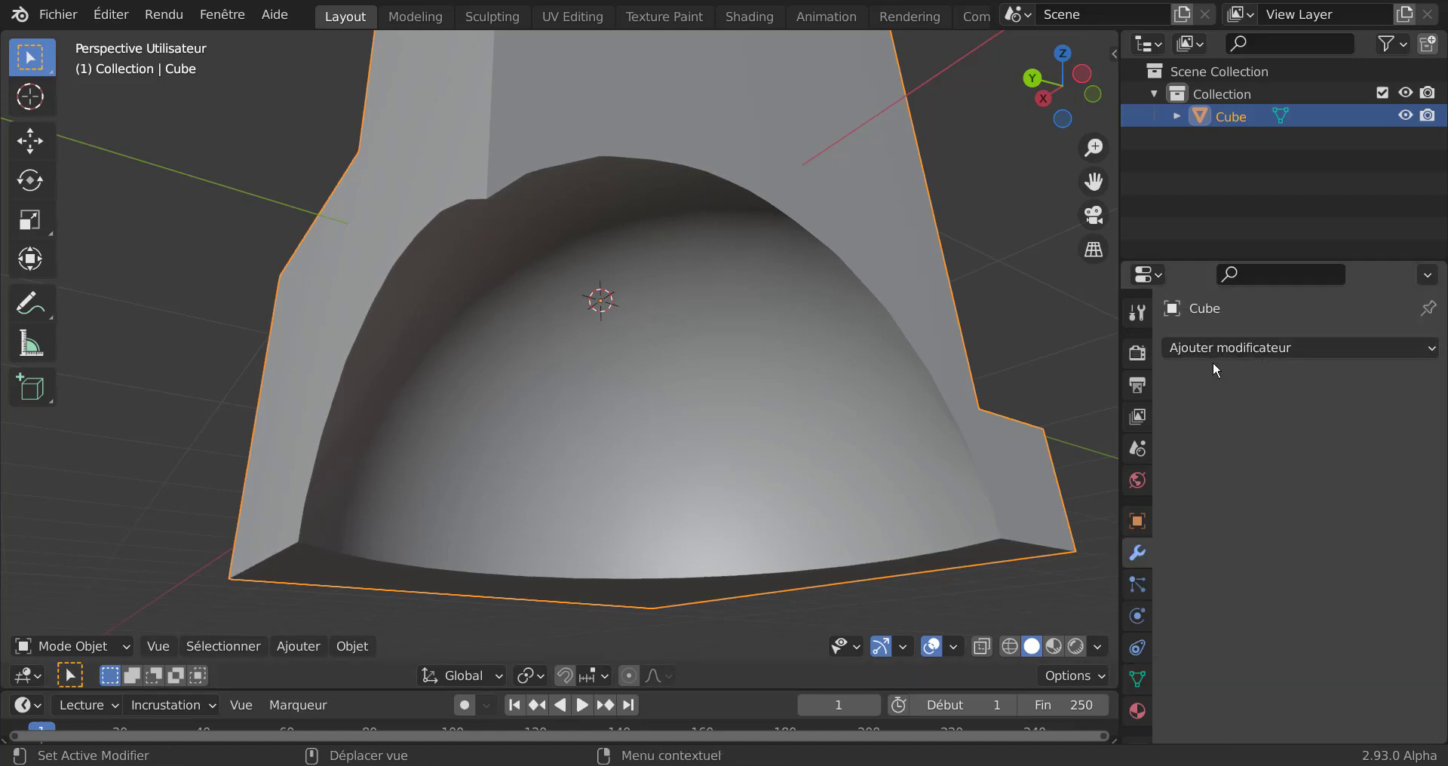
{"action": "scroll", "coordinate": [1044, 506], "scroll_direction": "down", "scroll_amount": 2}
{"action": "left_click", "coordinate": [1140, 679]}
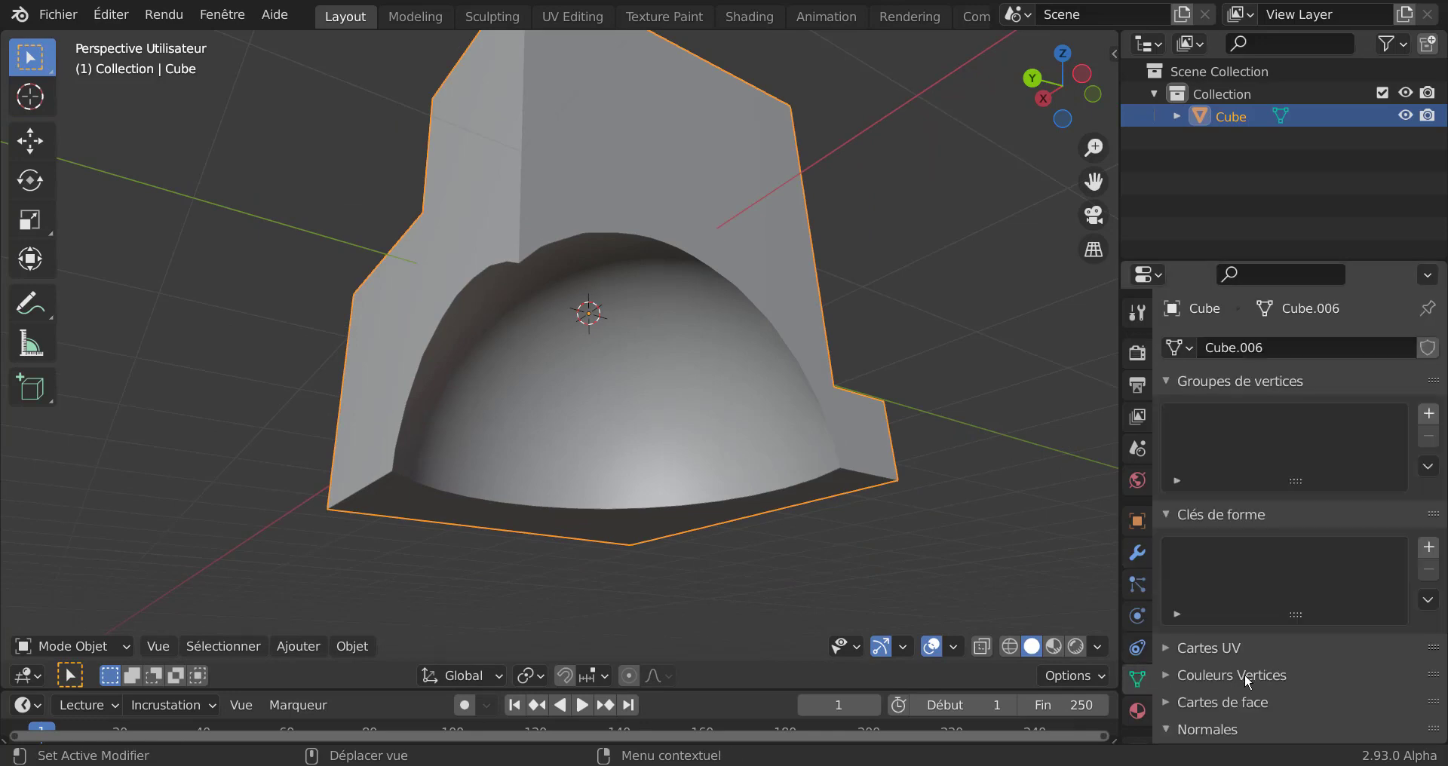
{"action": "middle_click_drag", "start_coordinate": [876, 476], "coordinate": [662, 452]}
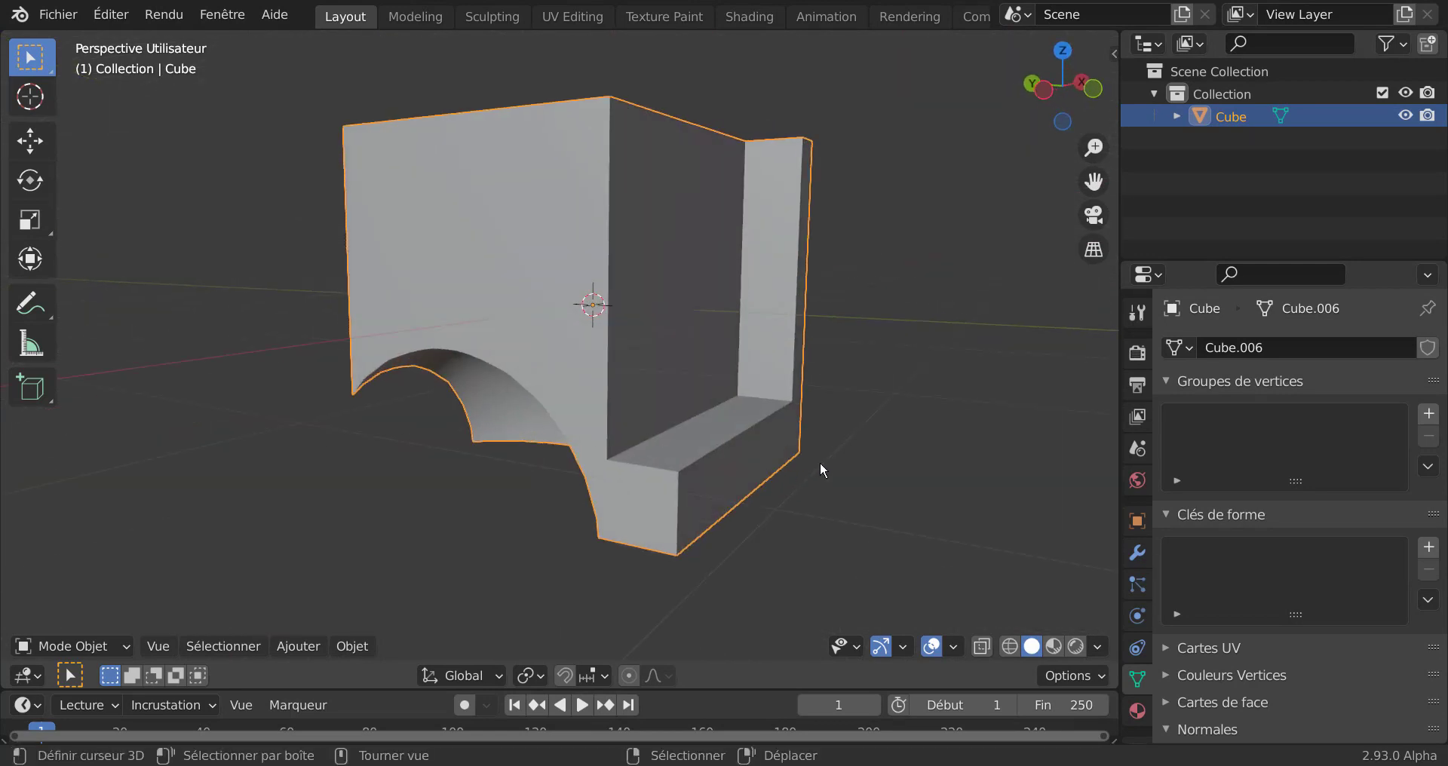
{"action": "scroll", "coordinate": [798, 428], "scroll_direction": "down", "scroll_amount": 4}
{"action": "middle_click_drag", "start_coordinate": [792, 436], "coordinate": [626, 452]}
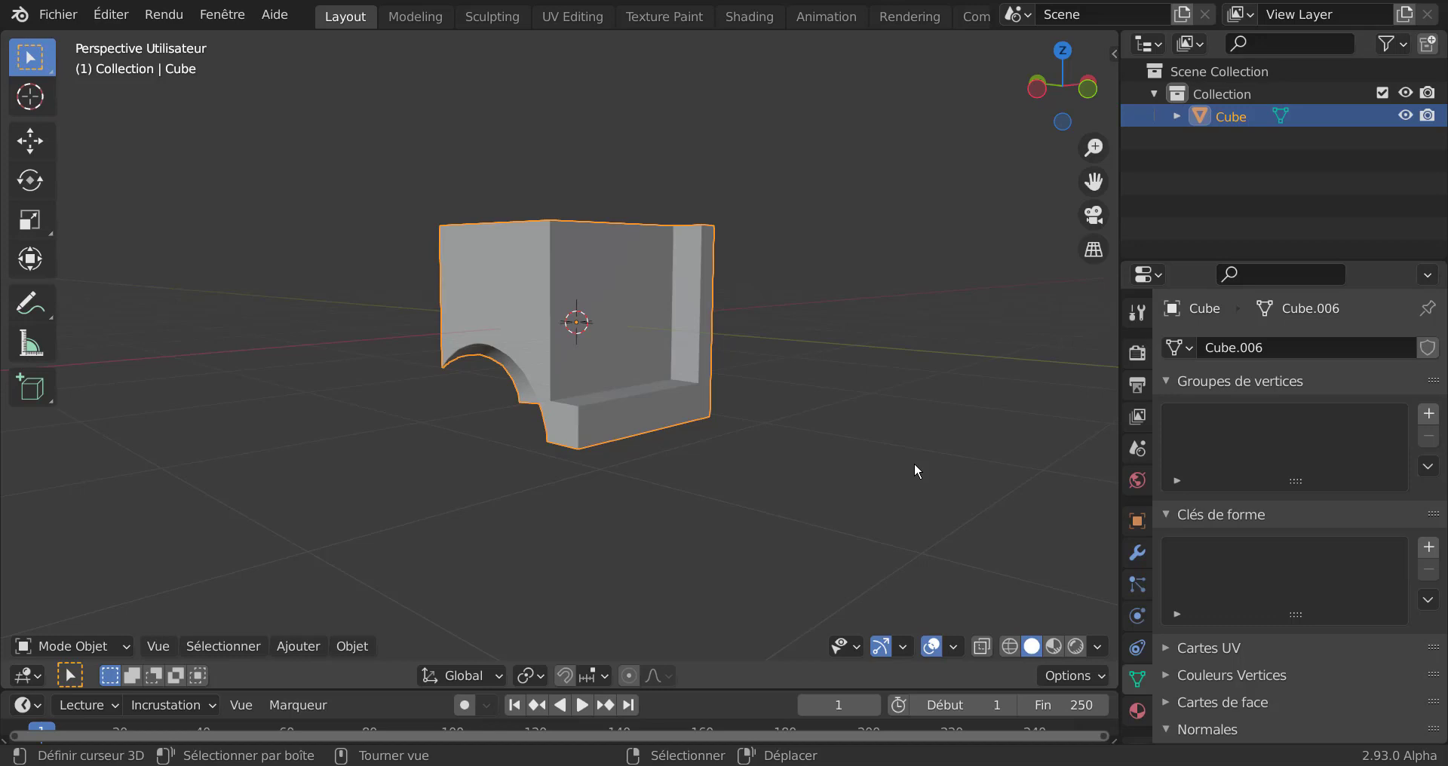
{"action": "key", "text": "b"}
{"action": "key", "text": "Escape"}
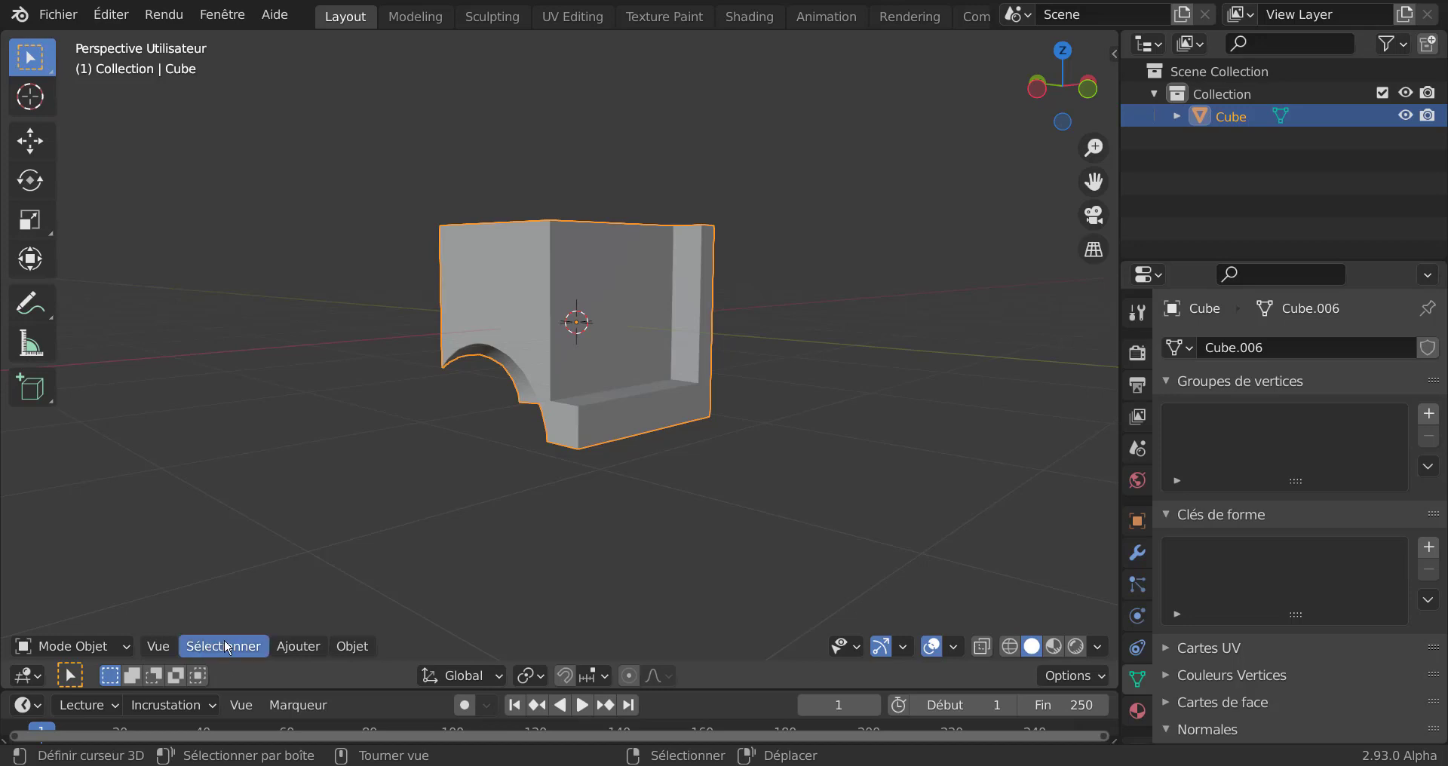
Add a new cube mesh and move it so it overlaps an upper corner of the cut cube
{"action": "left_click", "coordinate": [298, 652]}
{"action": "mouse_move", "coordinate": [317, 620]}
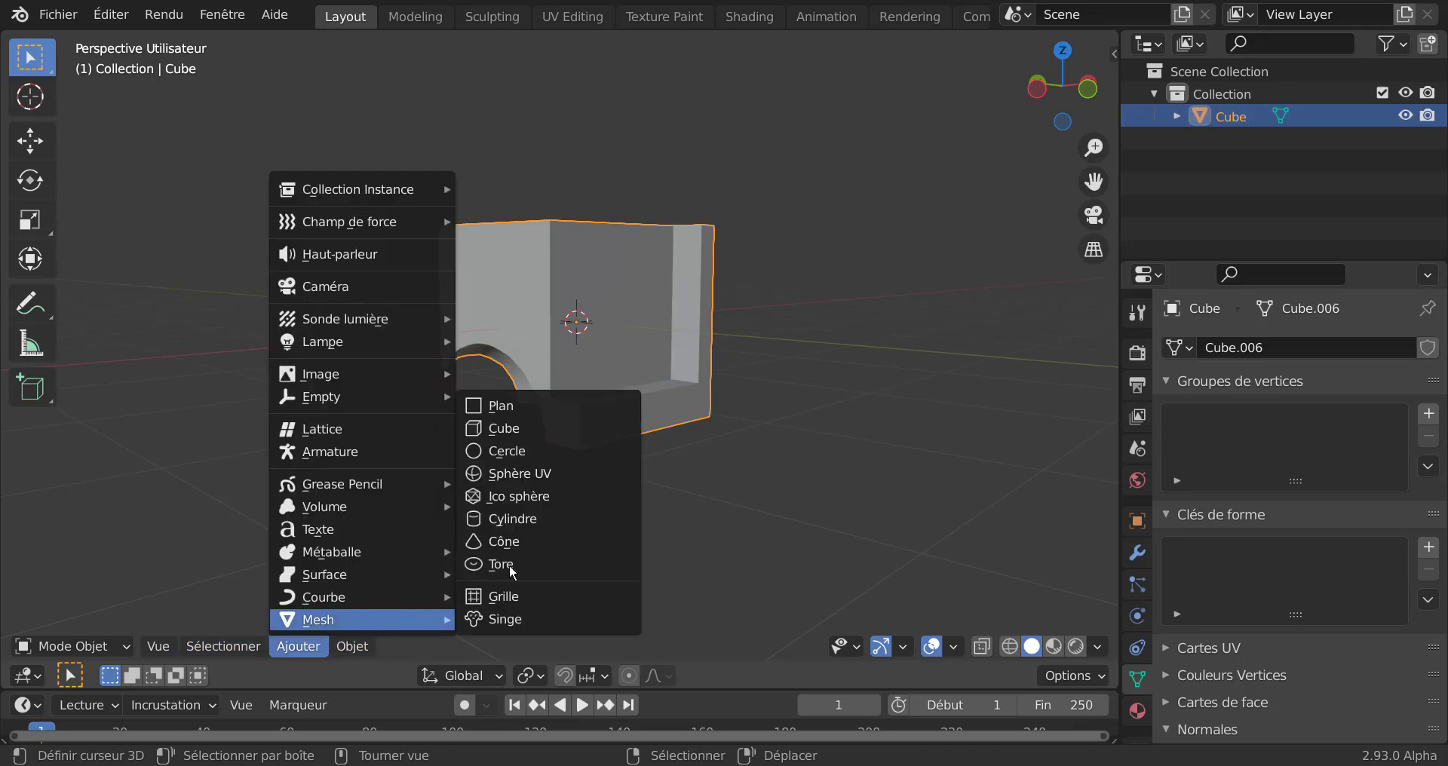
{"action": "left_click", "coordinate": [517, 427]}
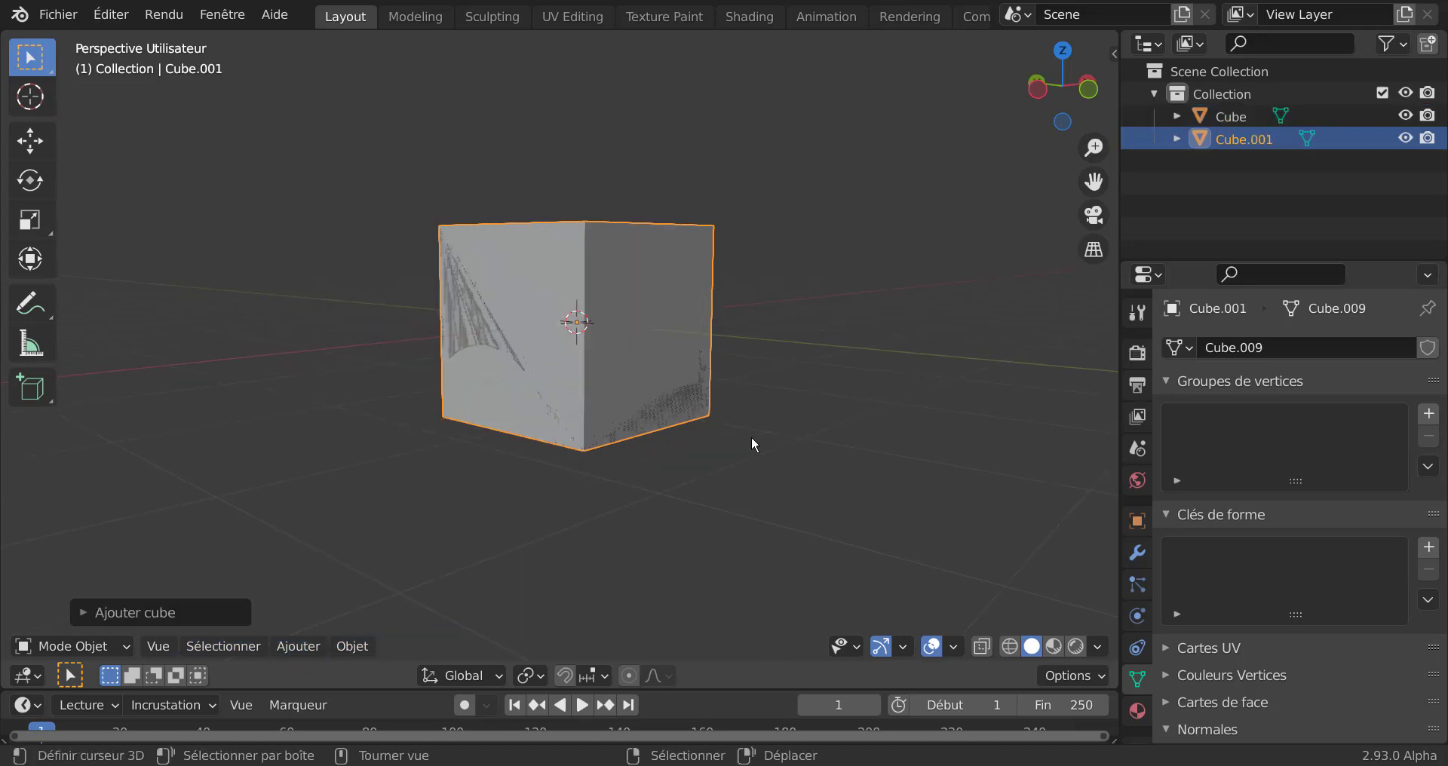
{"action": "key", "text": "g"}
{"action": "left_click", "coordinate": [869, 335]}
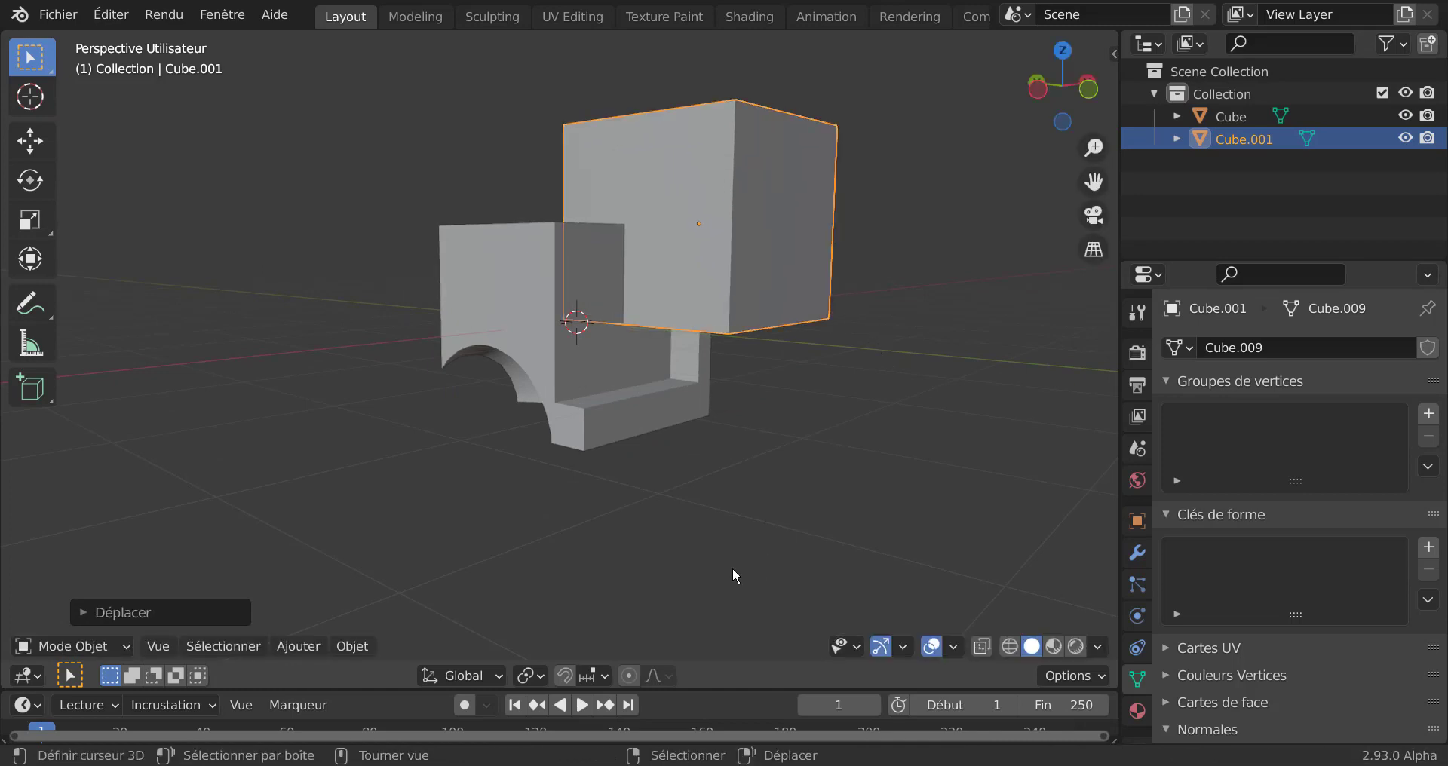
Select the new cube and the cut cube, and subtract the new one with Auto Boolean Difference
{"action": "key", "text": "b"}
{"action": "left_click_drag", "start_coordinate": [732, 575], "coordinate": [638, 360]}
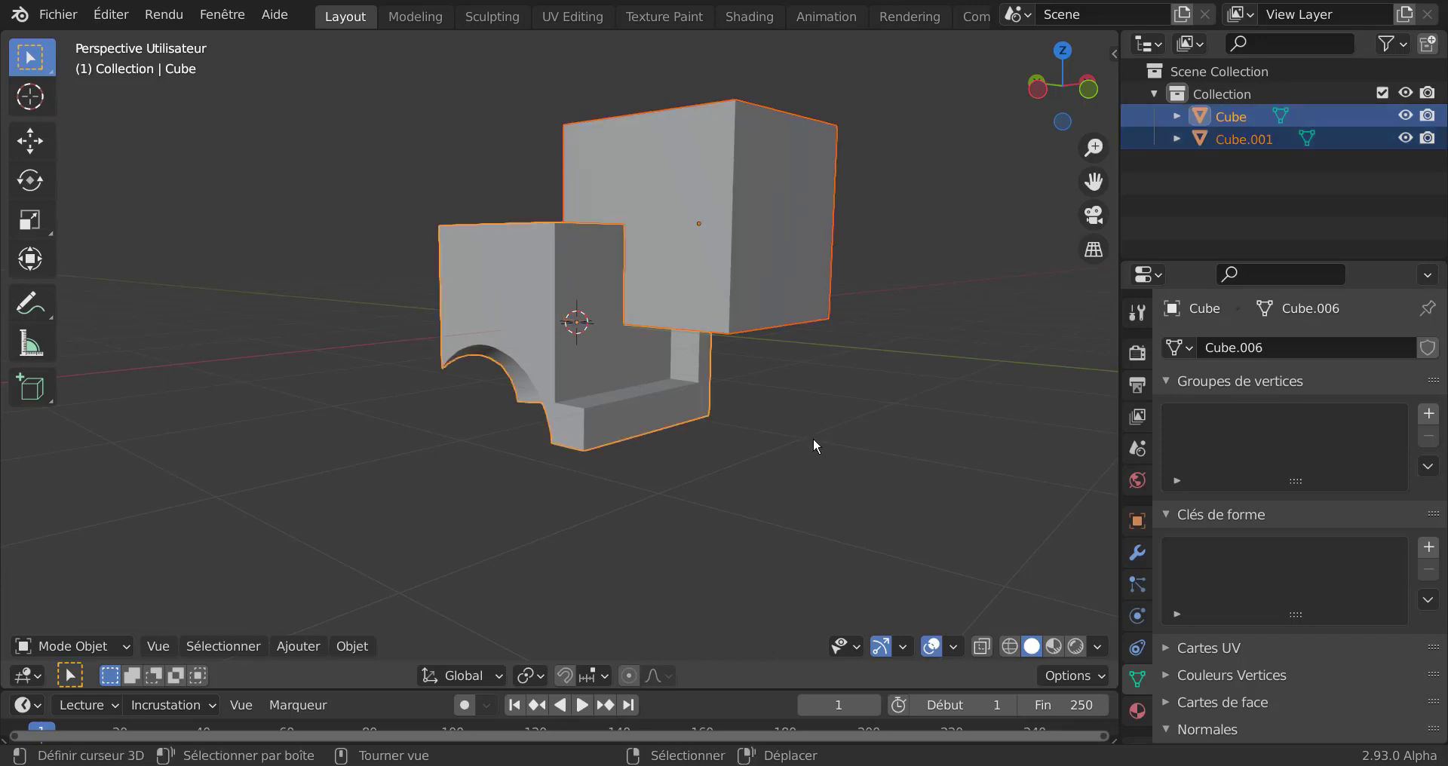
{"action": "key", "text": "shift+ctrl+b"}
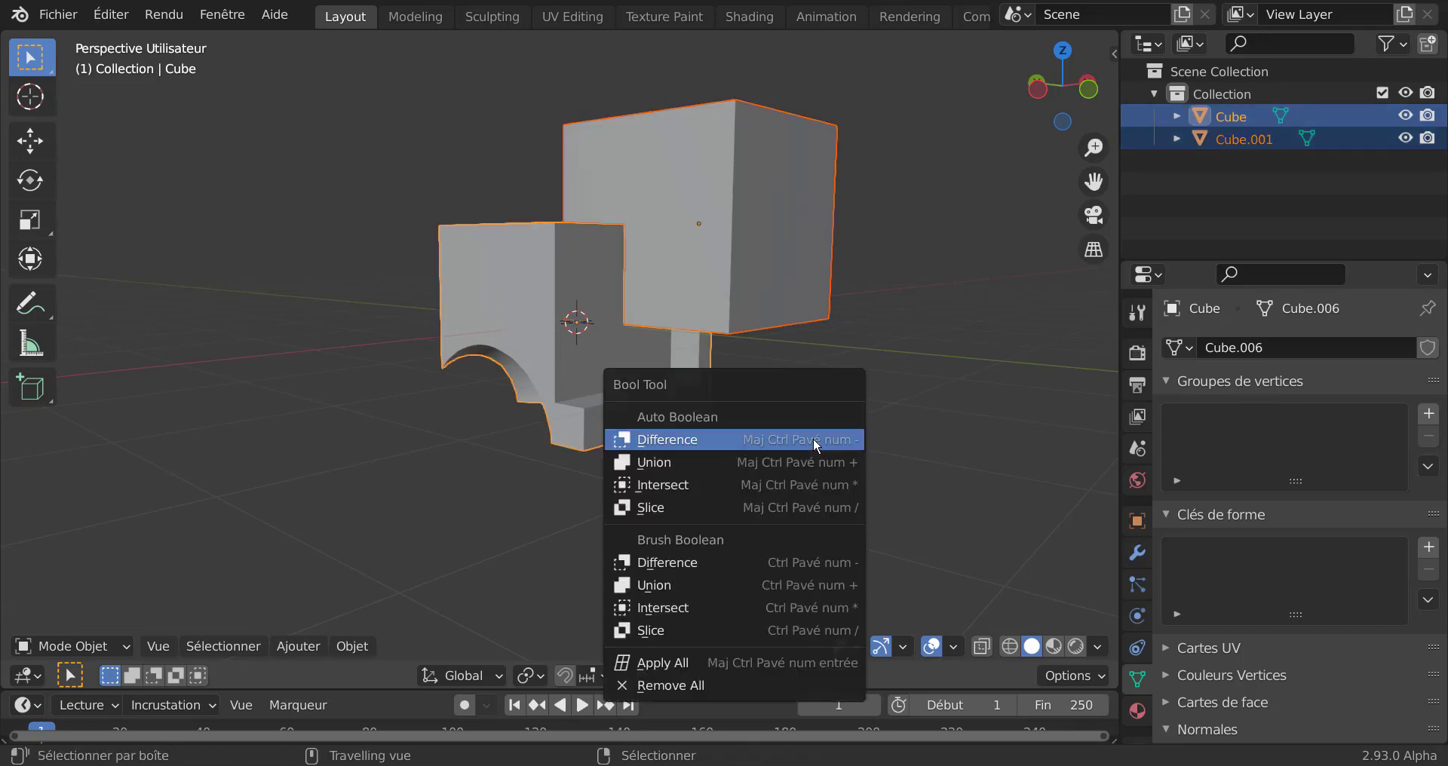
{"action": "left_click", "coordinate": [688, 444]}
Enlarge the 3D view by narrowing the properties area, and inspect all the cuts in the cube from every side
{"action": "middle_click_drag", "start_coordinate": [863, 401], "coordinate": [889, 456]}
{"action": "scroll", "coordinate": [759, 456], "scroll_direction": "down", "scroll_amount": 5}
{"action": "scroll", "coordinate": [876, 449], "scroll_direction": "up", "scroll_amount": 6}
{"action": "scroll", "coordinate": [876, 451], "scroll_direction": "down", "scroll_amount": 2}
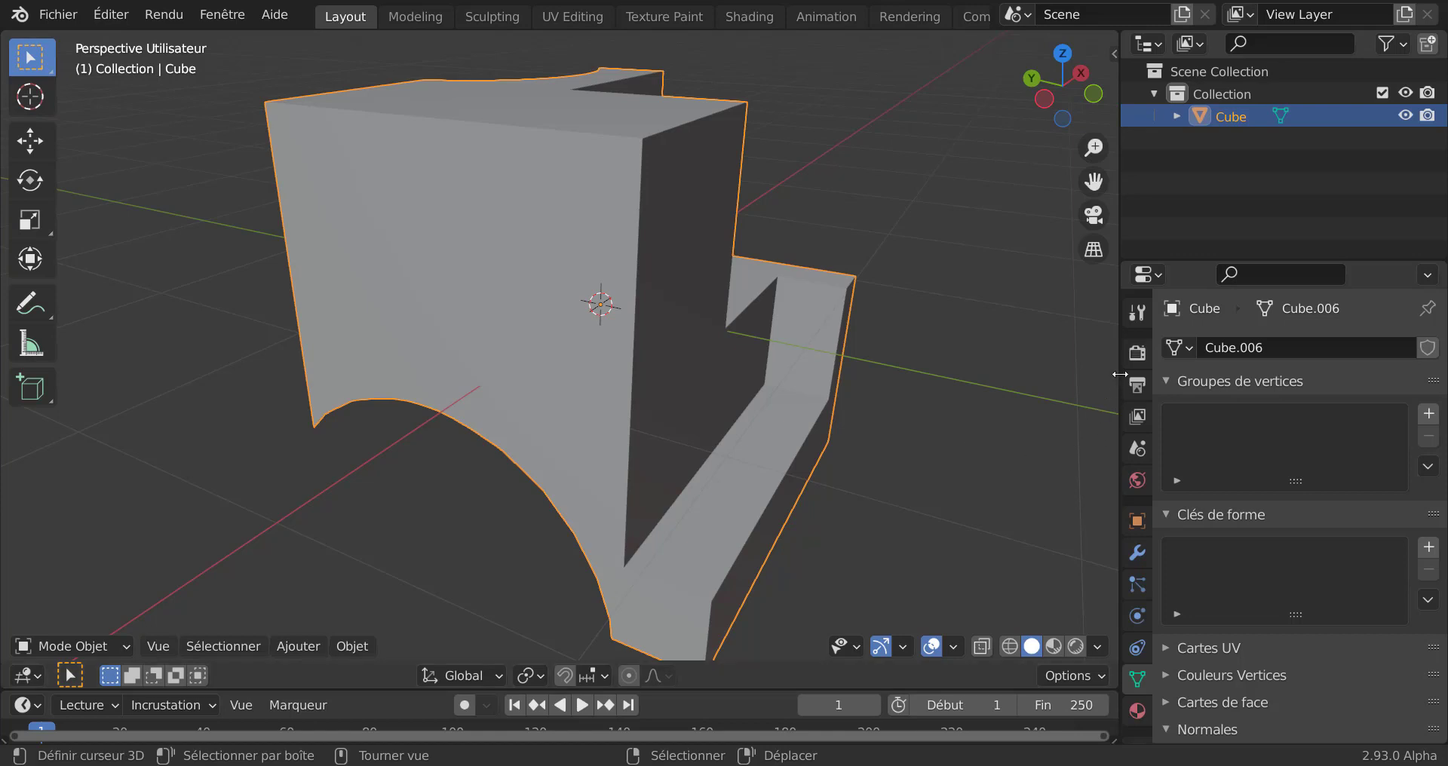
{"action": "left_click_drag", "start_coordinate": [1120, 374], "coordinate": [1343, 377]}
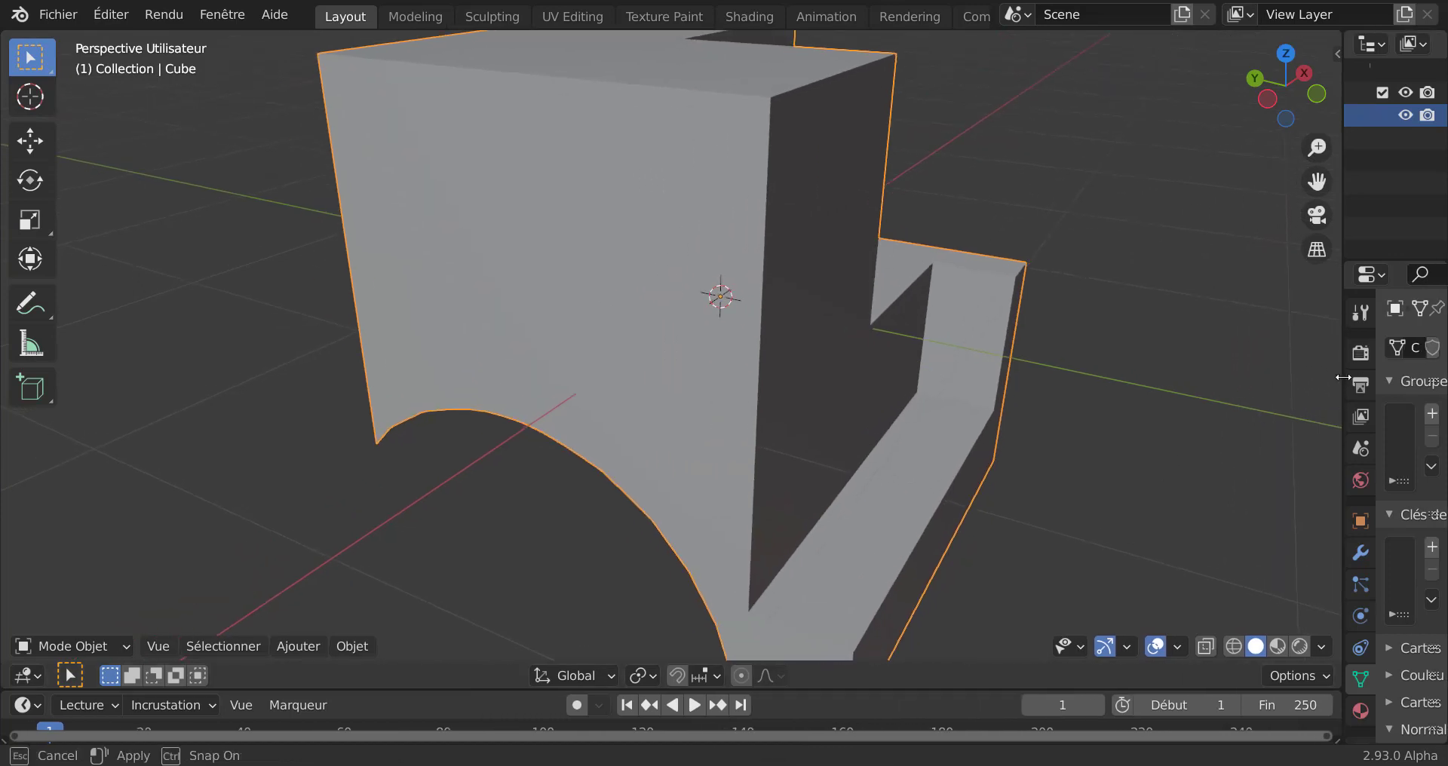
{"action": "scroll", "coordinate": [1205, 428], "scroll_direction": "down", "scroll_amount": 3}
{"action": "middle_click_drag", "start_coordinate": [839, 460], "coordinate": [719, 440]}
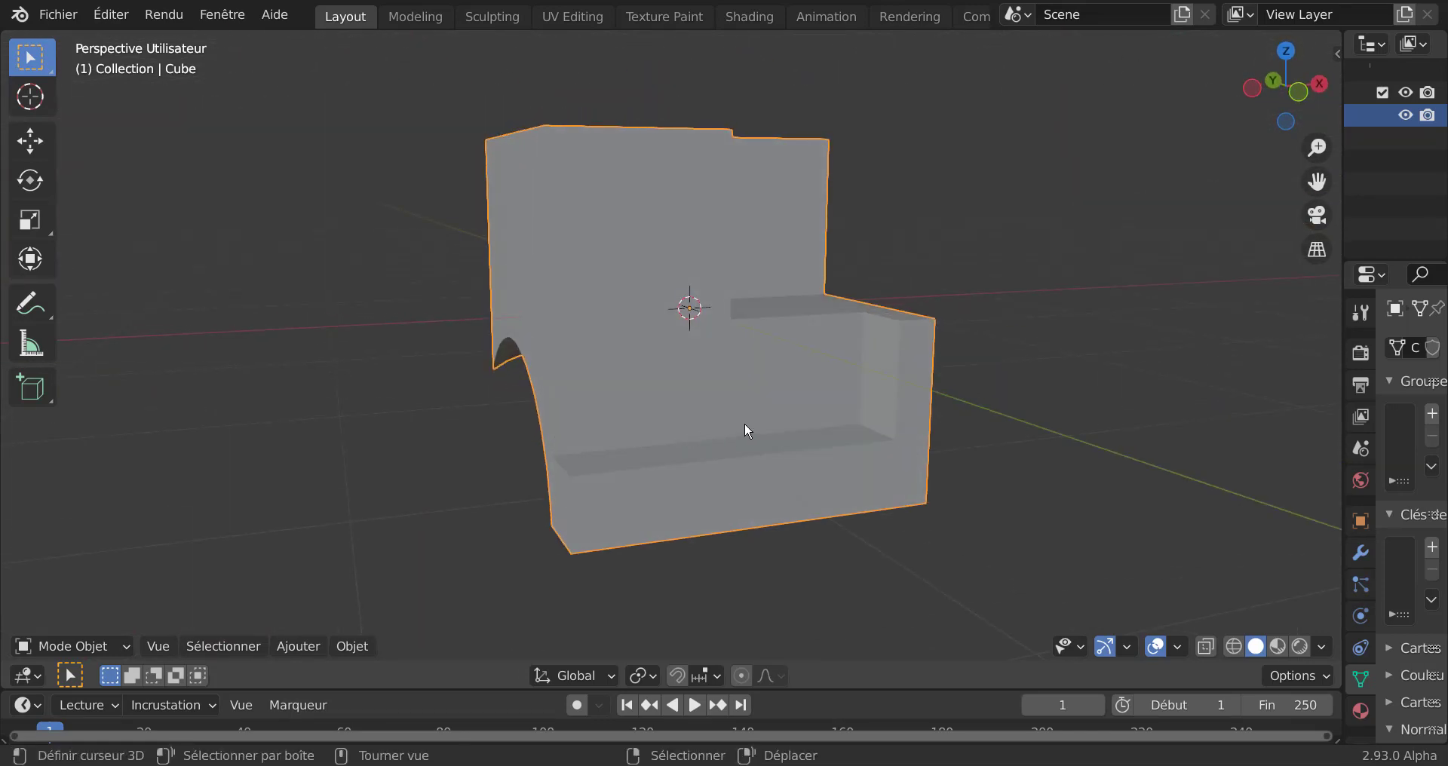
{"action": "middle_click_drag", "start_coordinate": [780, 405], "coordinate": [554, 487]}
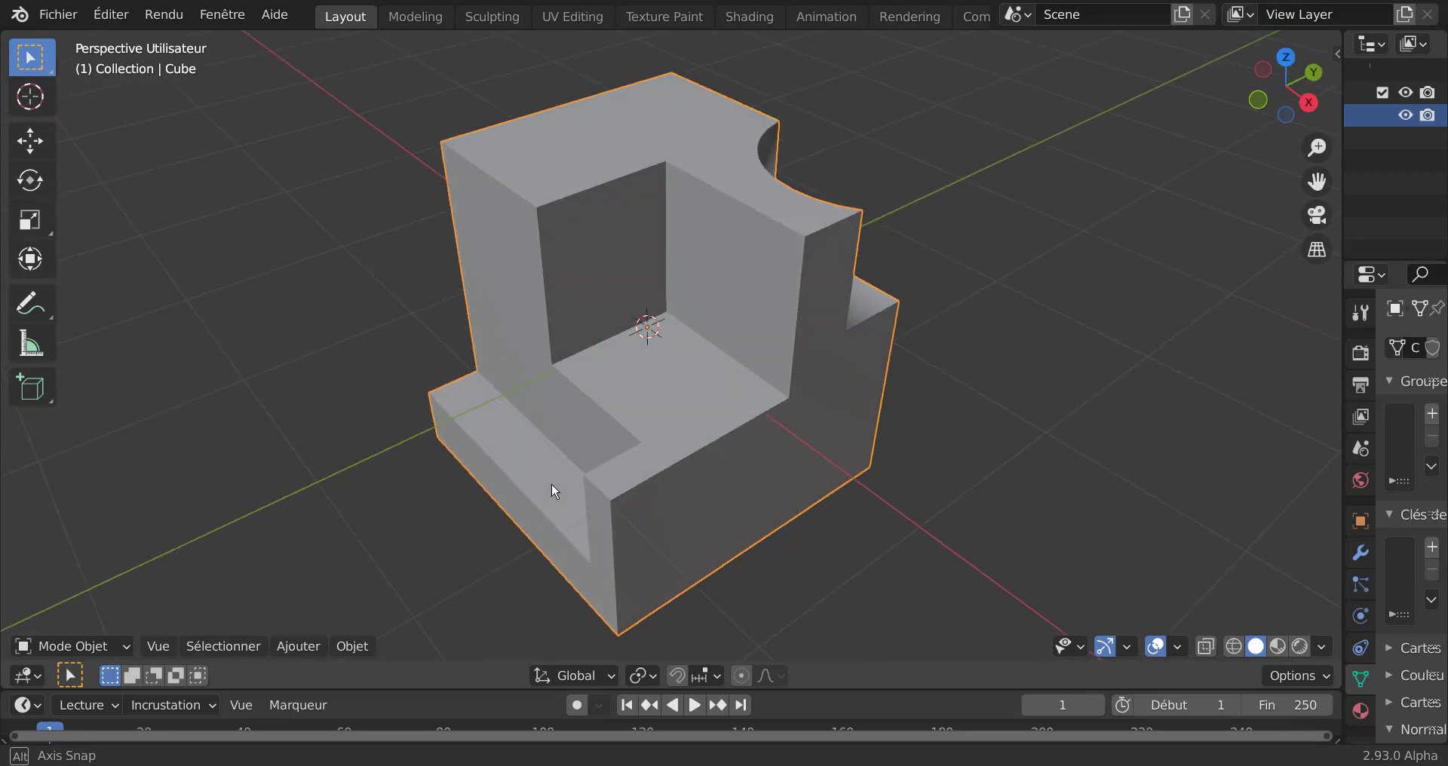
{"action": "mouse_move", "coordinate": [651, 468]}
{"action": "middle_mouse_down"}
{"action": "mouse_move", "coordinate": [568, 467]}
{"action": "mouse_move", "coordinate": [633, 467]}
{"action": "middle_mouse_up"}
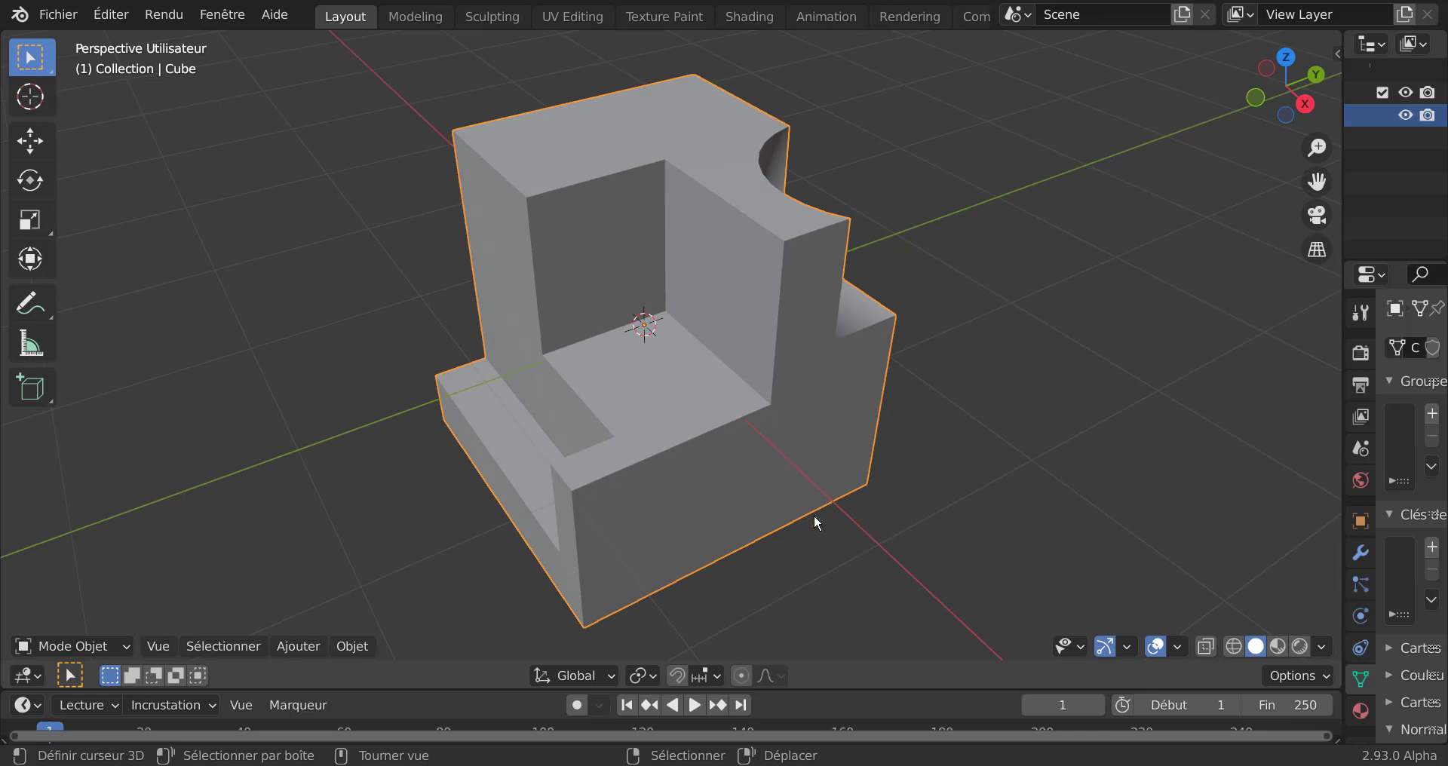
{"action": "middle_click_drag", "start_coordinate": [921, 511], "coordinate": [700, 505]}
{"action": "middle_click_drag", "start_coordinate": [702, 373], "coordinate": [656, 410]}
{"action": "scroll", "coordinate": [767, 396], "scroll_direction": "up", "scroll_amount": 1}
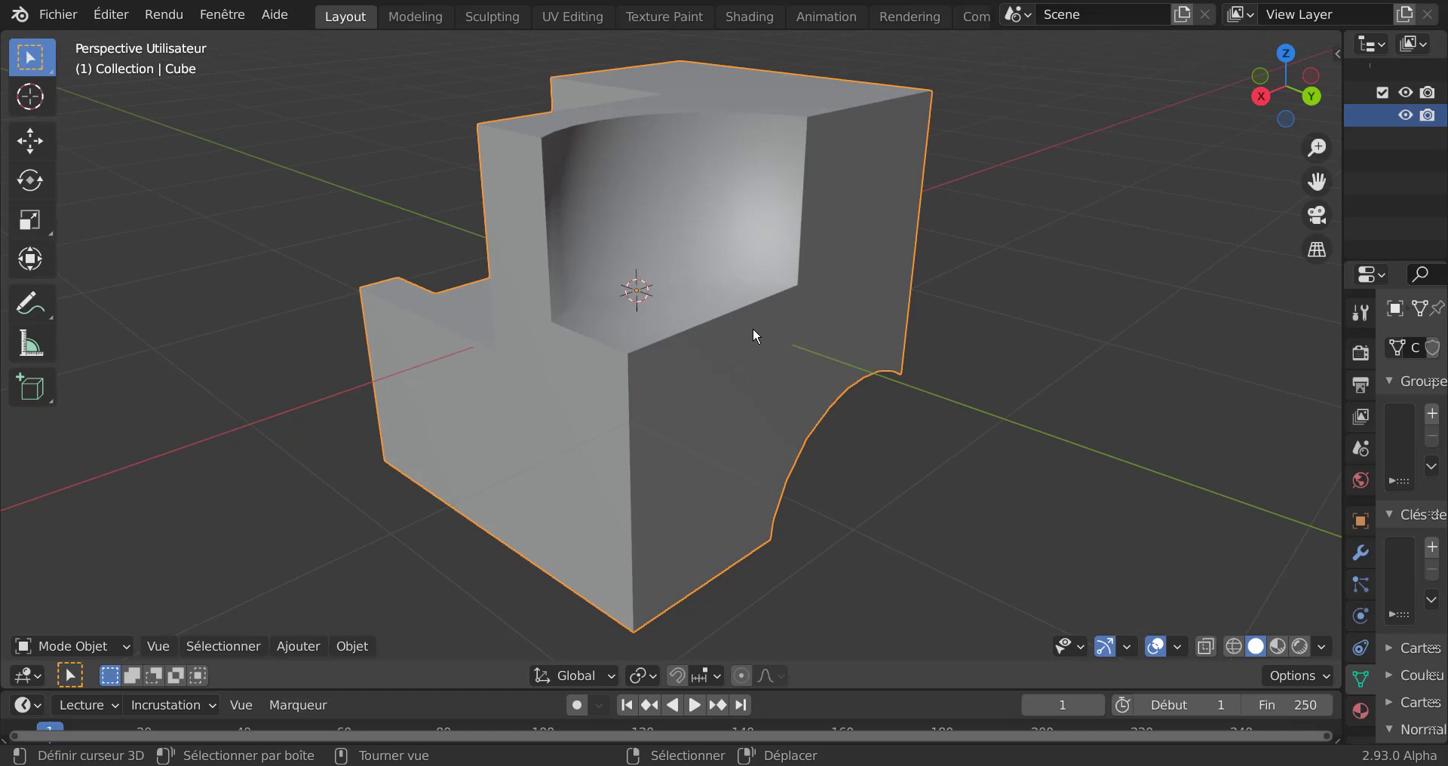
{"action": "mouse_move", "coordinate": [672, 385]}
{"action": "middle_mouse_down"}
{"action": "mouse_move", "coordinate": [812, 397]}
{"action": "mouse_move", "coordinate": [673, 409]}
{"action": "middle_mouse_up"}
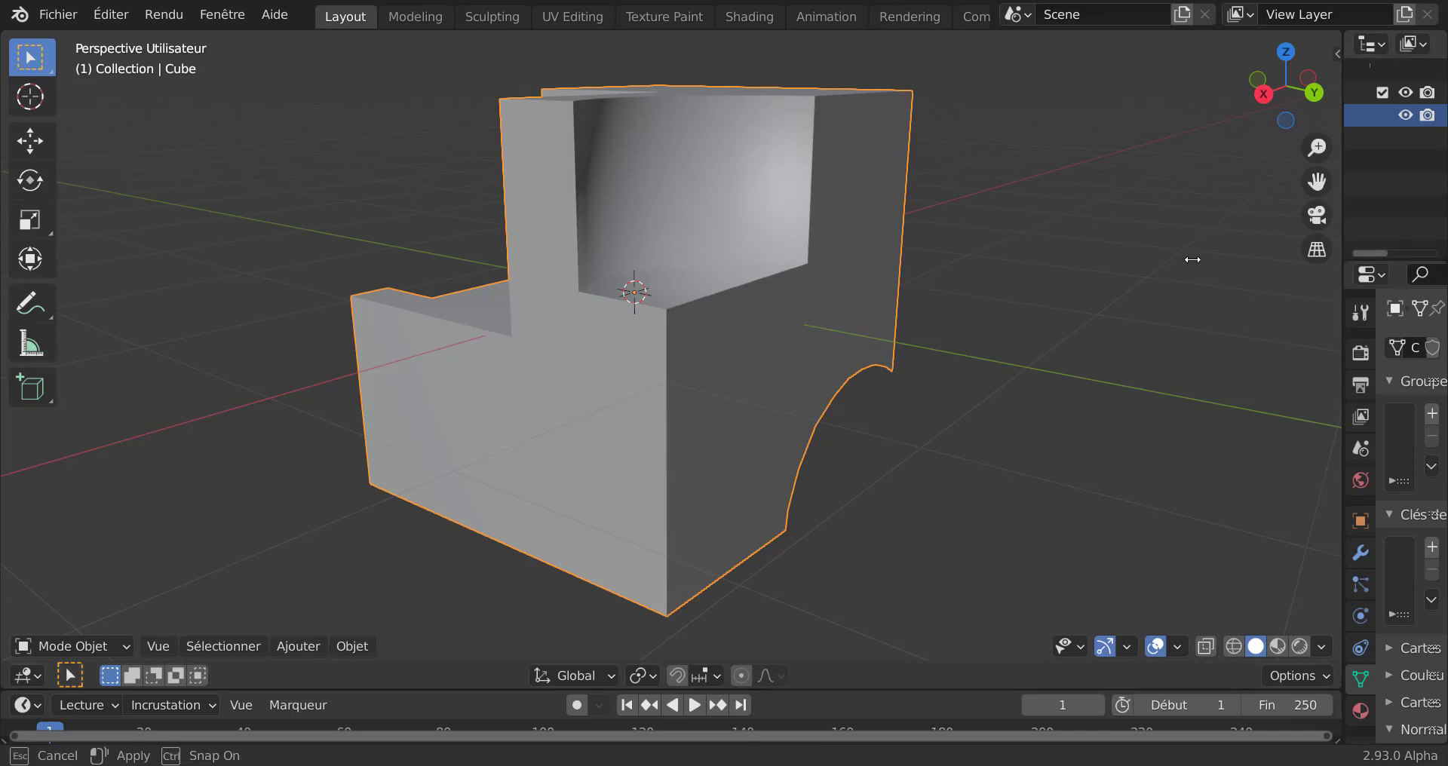
Widen the properties area again and examine the smooth shading inside the cylindrical cut up close
{"action": "left_click_drag", "start_coordinate": [1344, 229], "coordinate": [1155, 230]}
{"action": "middle_click_drag", "start_coordinate": [709, 526], "coordinate": [707, 564]}
{"action": "scroll", "coordinate": [664, 543], "scroll_direction": "up", "scroll_amount": 2}
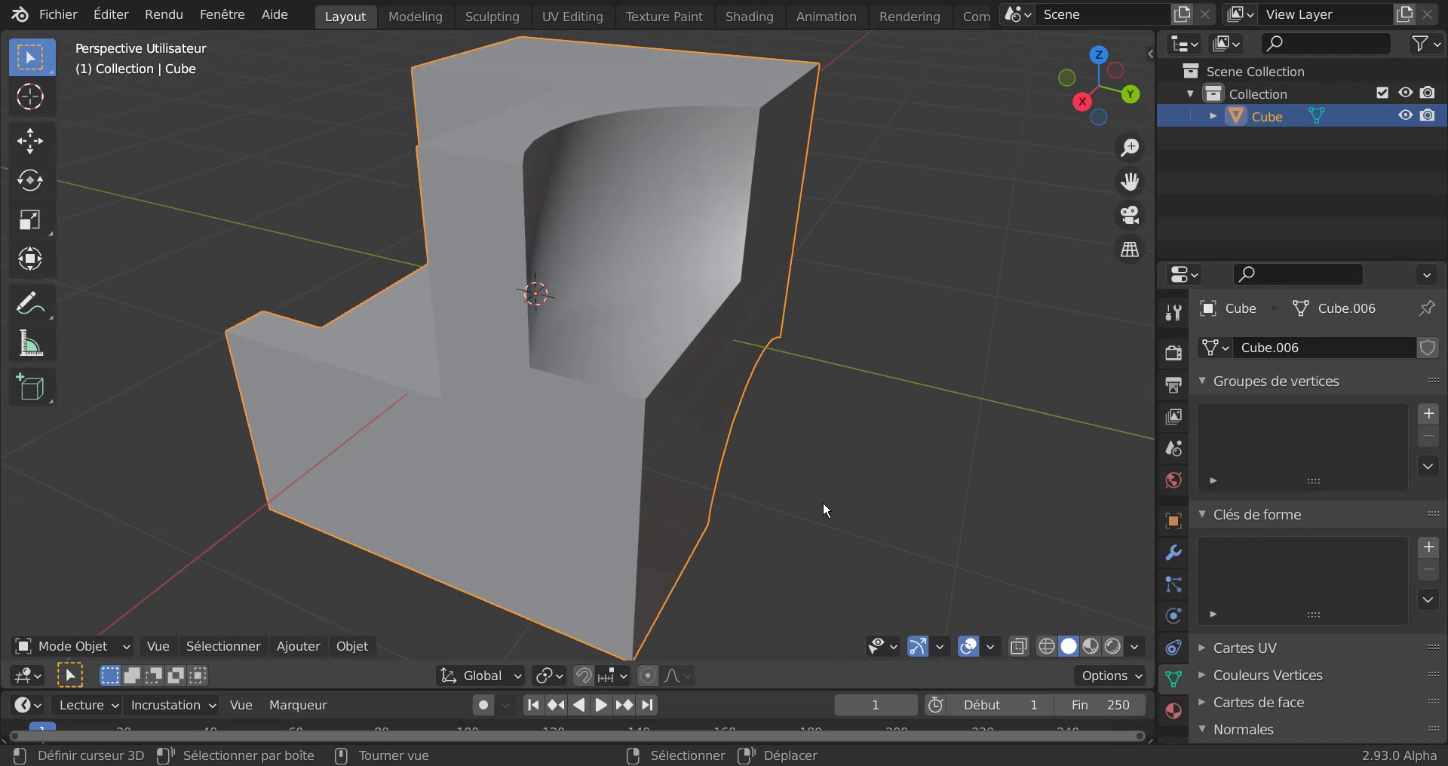
{"action": "middle_click_drag", "start_coordinate": [846, 453], "coordinate": [803, 447]}
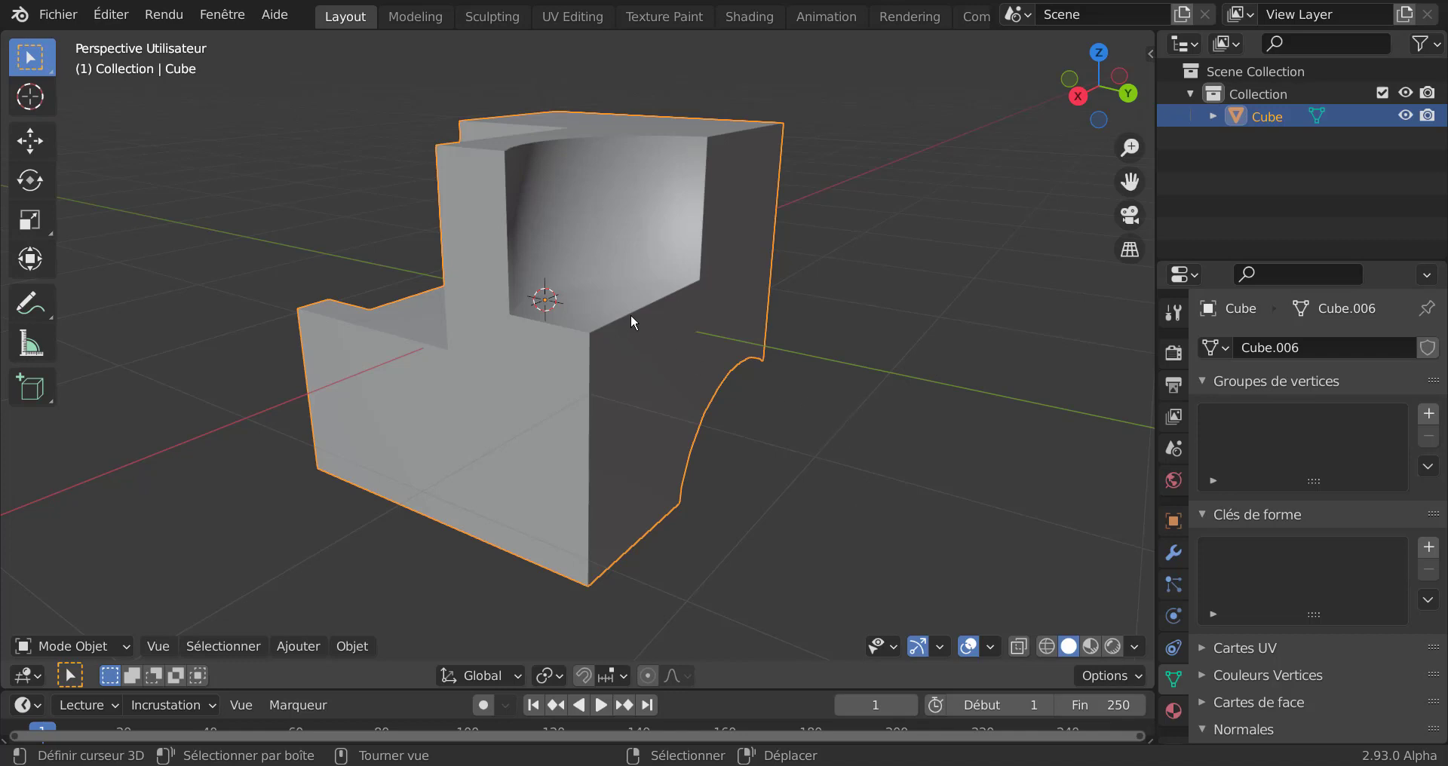
{"action": "middle_click_drag", "start_coordinate": [687, 401], "coordinate": [695, 413]}
{"action": "scroll", "coordinate": [664, 396], "scroll_direction": "up", "scroll_amount": 4}
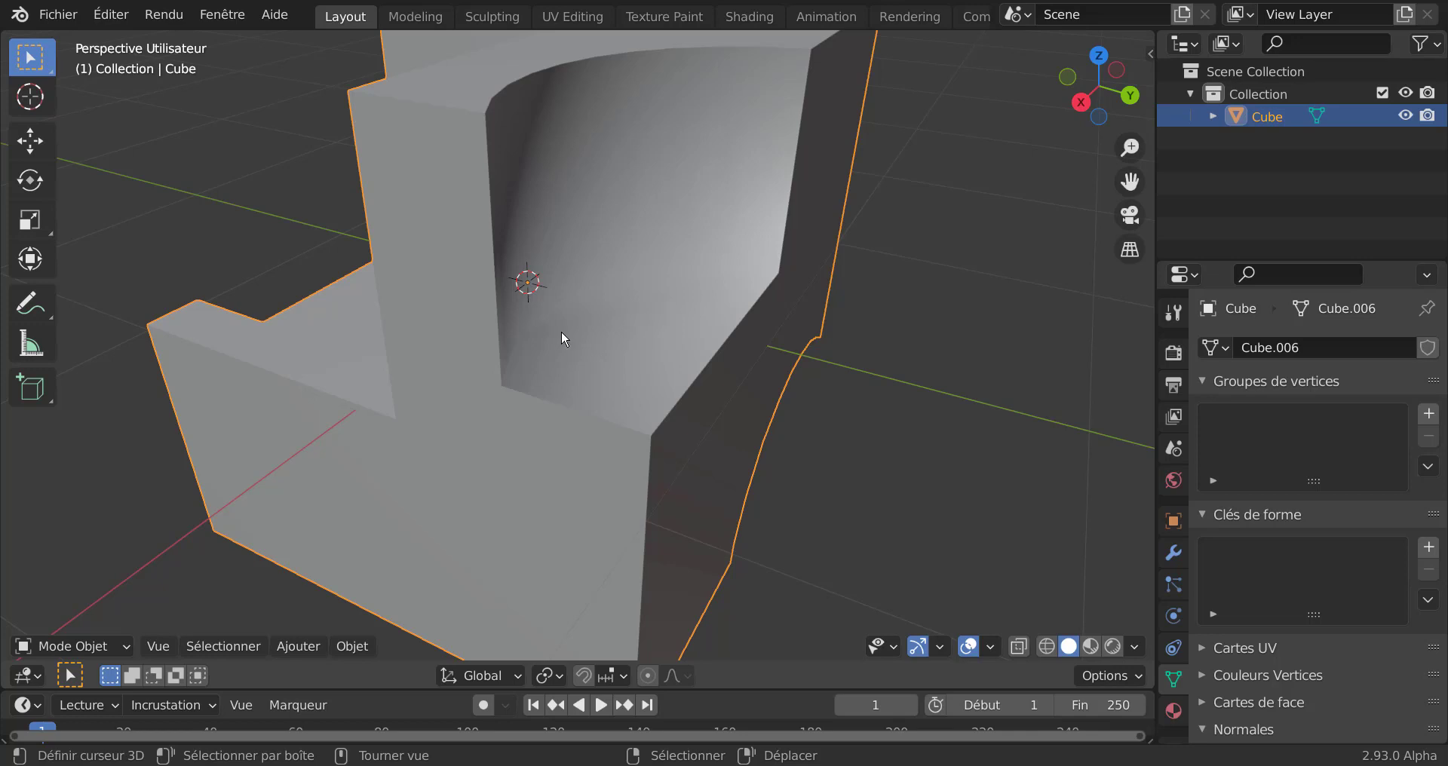
{"action": "middle_click_drag", "start_coordinate": [662, 332], "coordinate": [629, 359]}
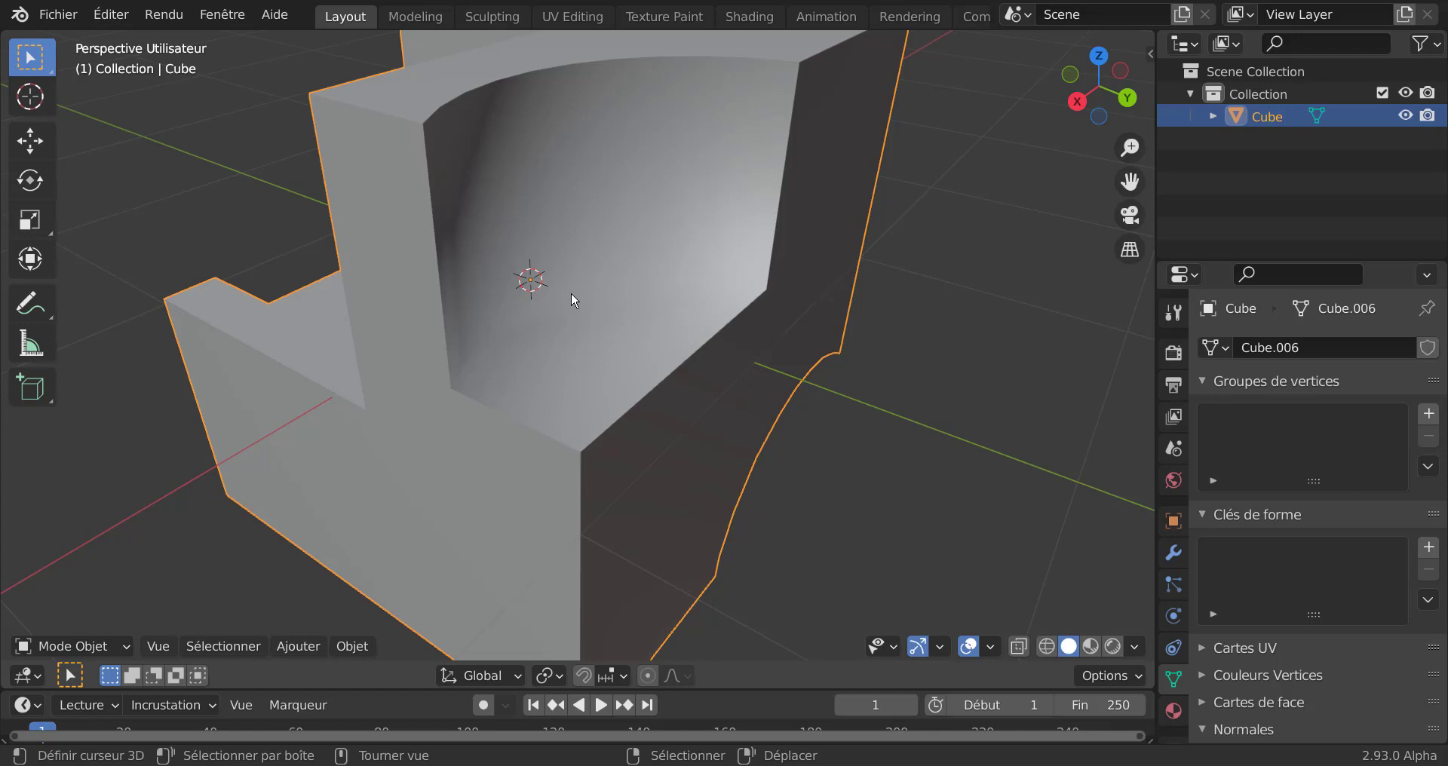
{"action": "middle_click_drag", "start_coordinate": [615, 334], "coordinate": [570, 382]}
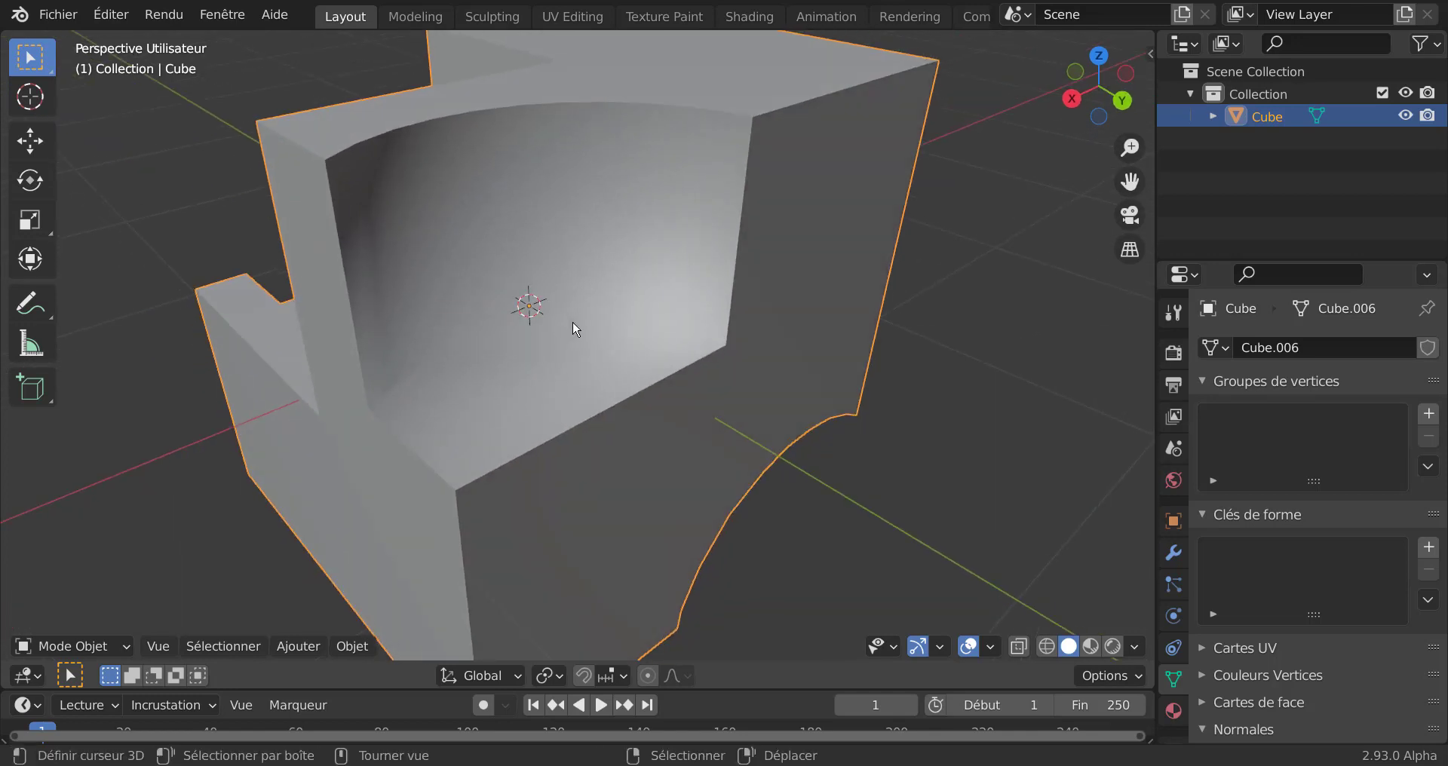
Enter Edit Mode and select the whole curved edge path along the floor of the cylindrical cut
{"action": "key", "text": "Tab"}
{"action": "left_click", "coordinate": [387, 403]}
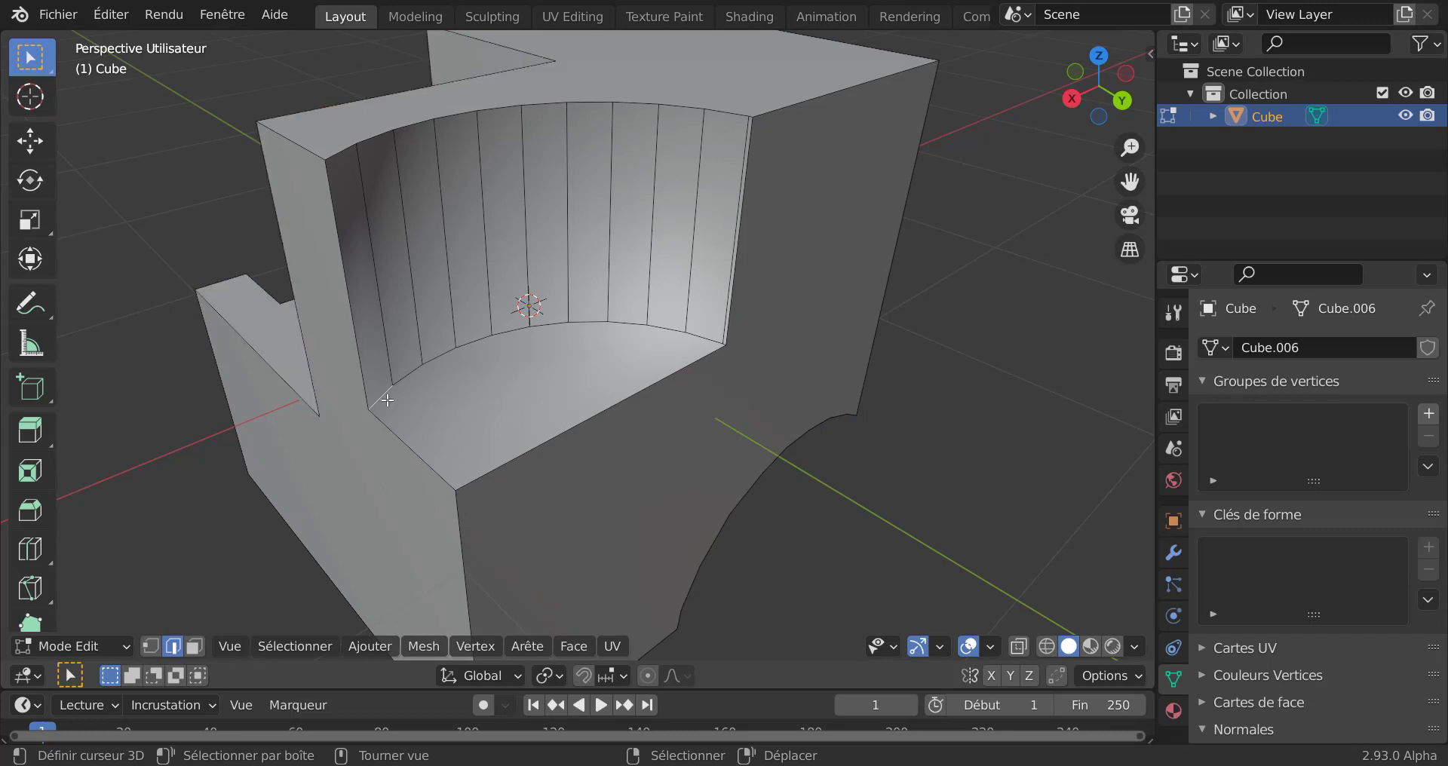
{"action": "left_click", "coordinate": [699, 335], "text": "ctrl"}
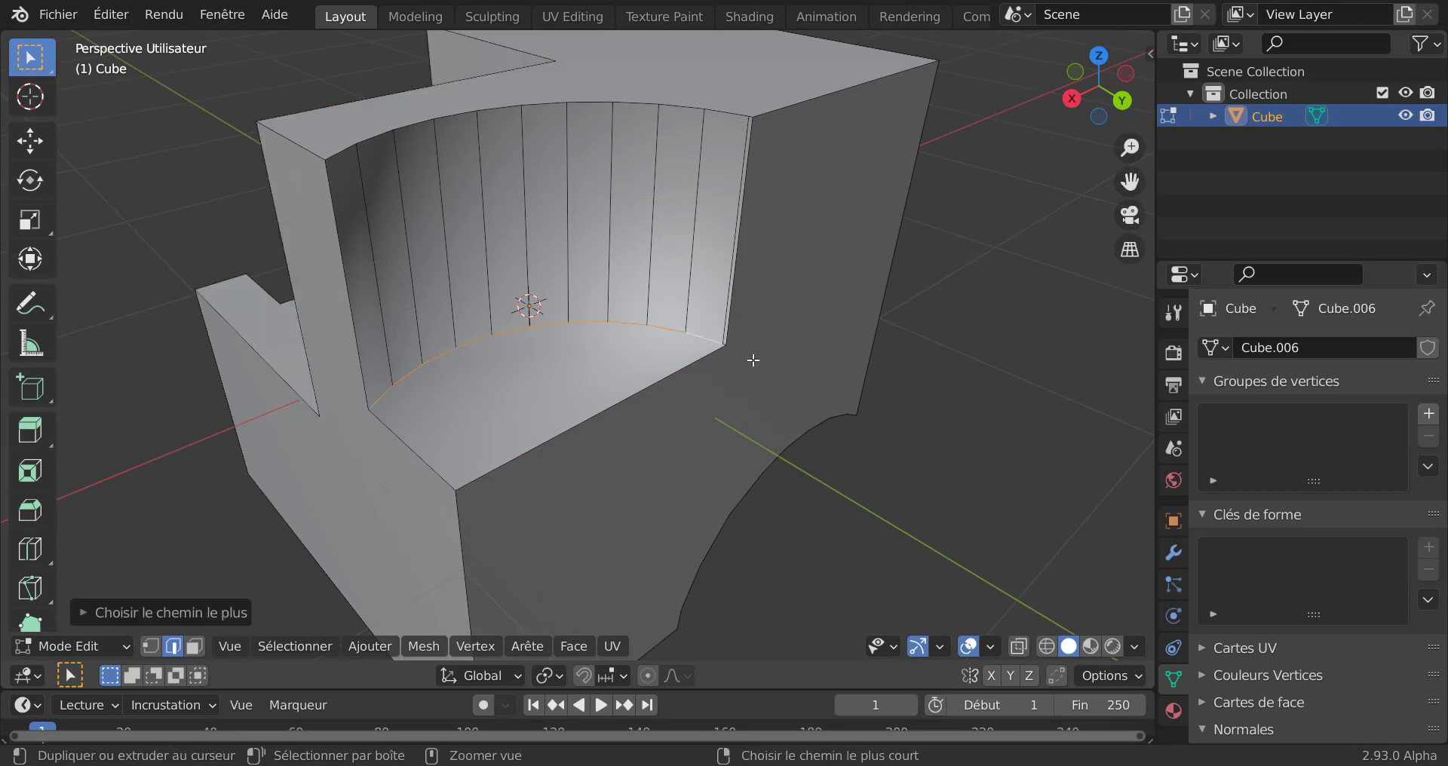
{"action": "middle_click_drag", "start_coordinate": [802, 384], "coordinate": [840, 400]}
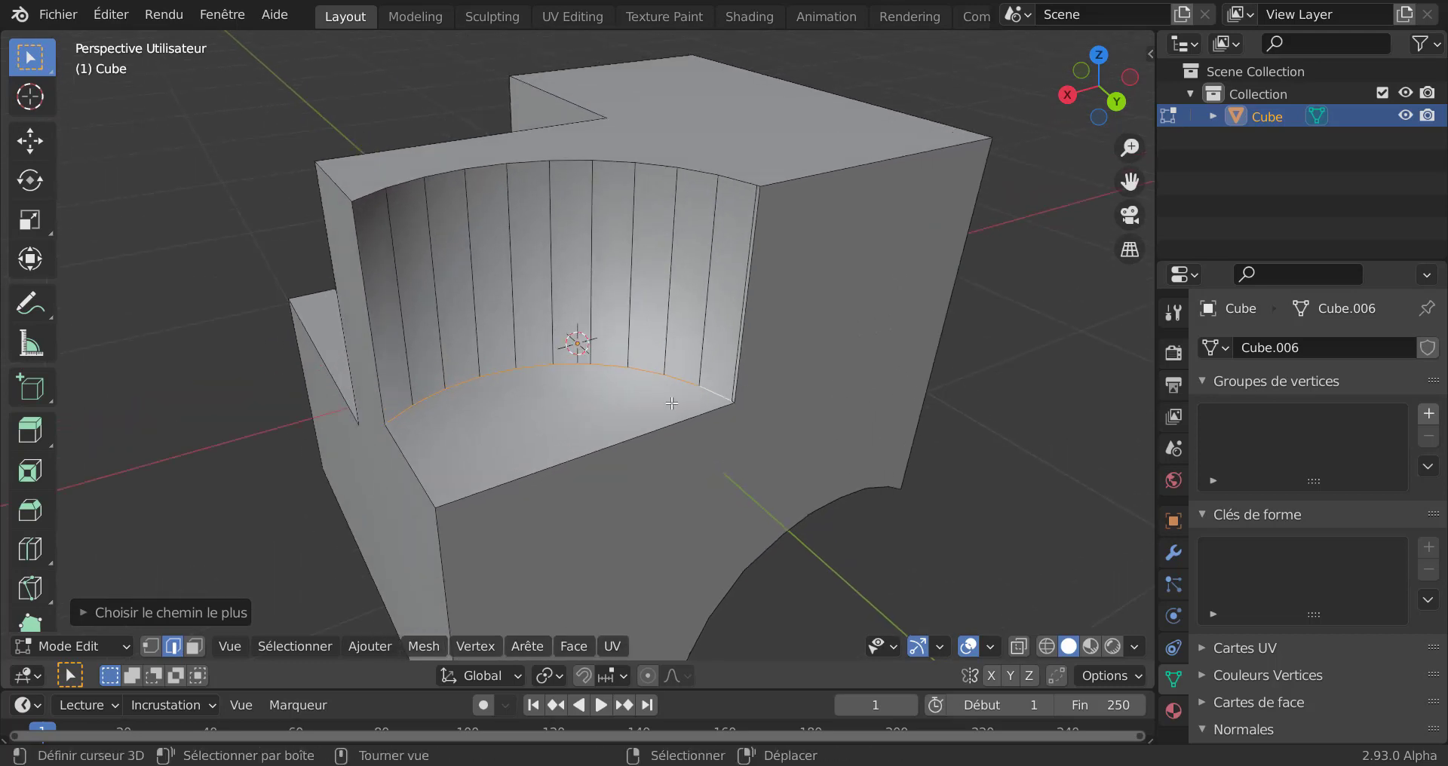
{"action": "scroll", "coordinate": [767, 438], "scroll_direction": "up", "scroll_amount": 1}
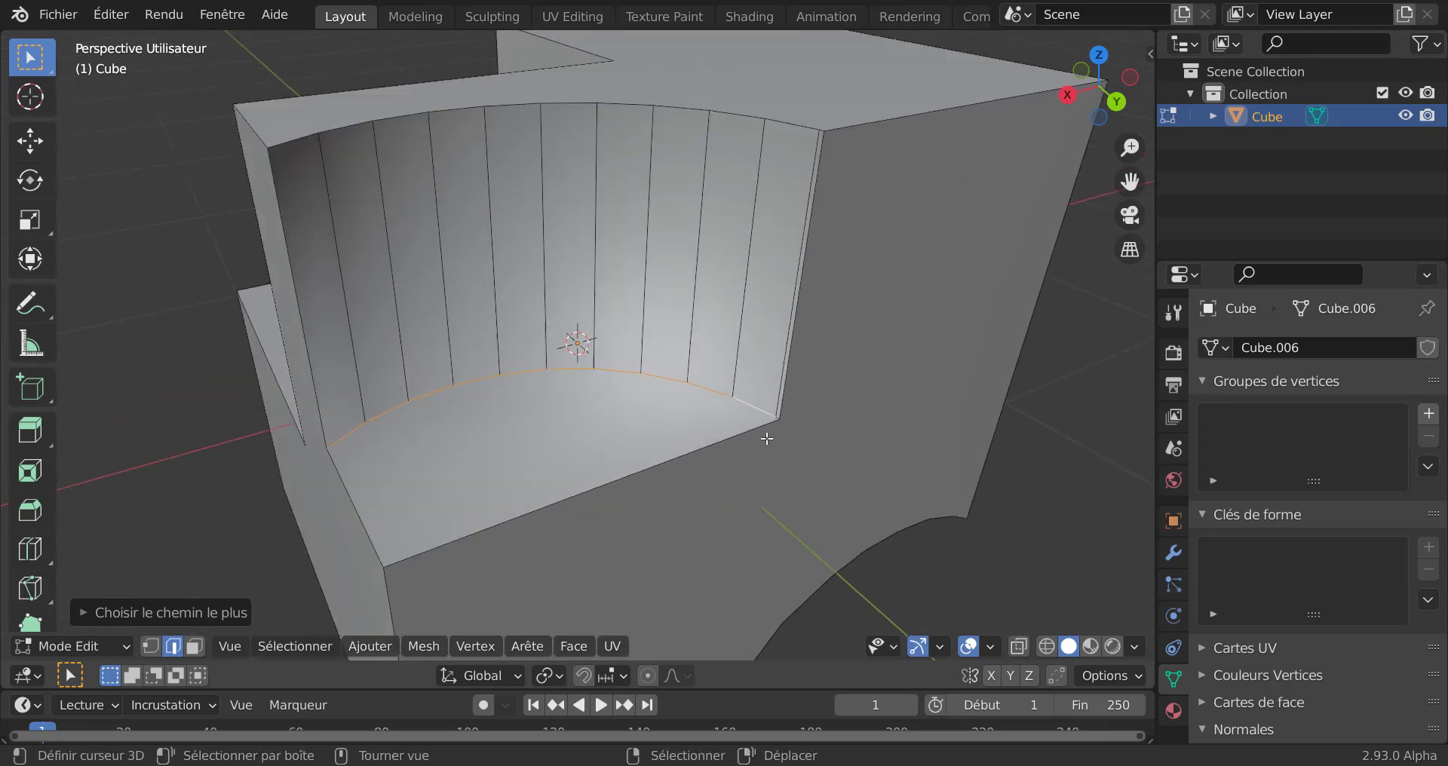
{"action": "scroll", "coordinate": [768, 438], "scroll_direction": "up", "scroll_amount": 1}
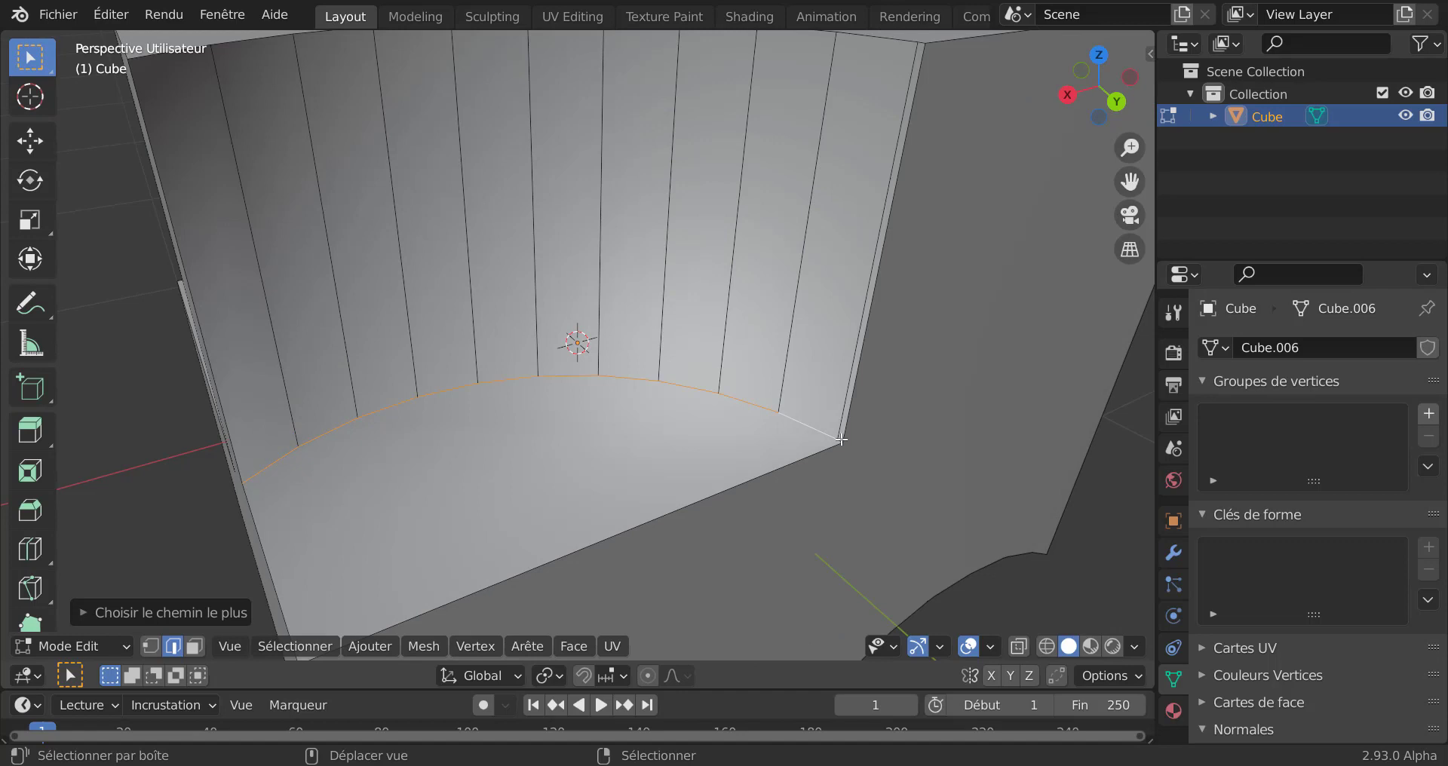
{"action": "right_click", "coordinate": [840, 440], "text": "shift"}
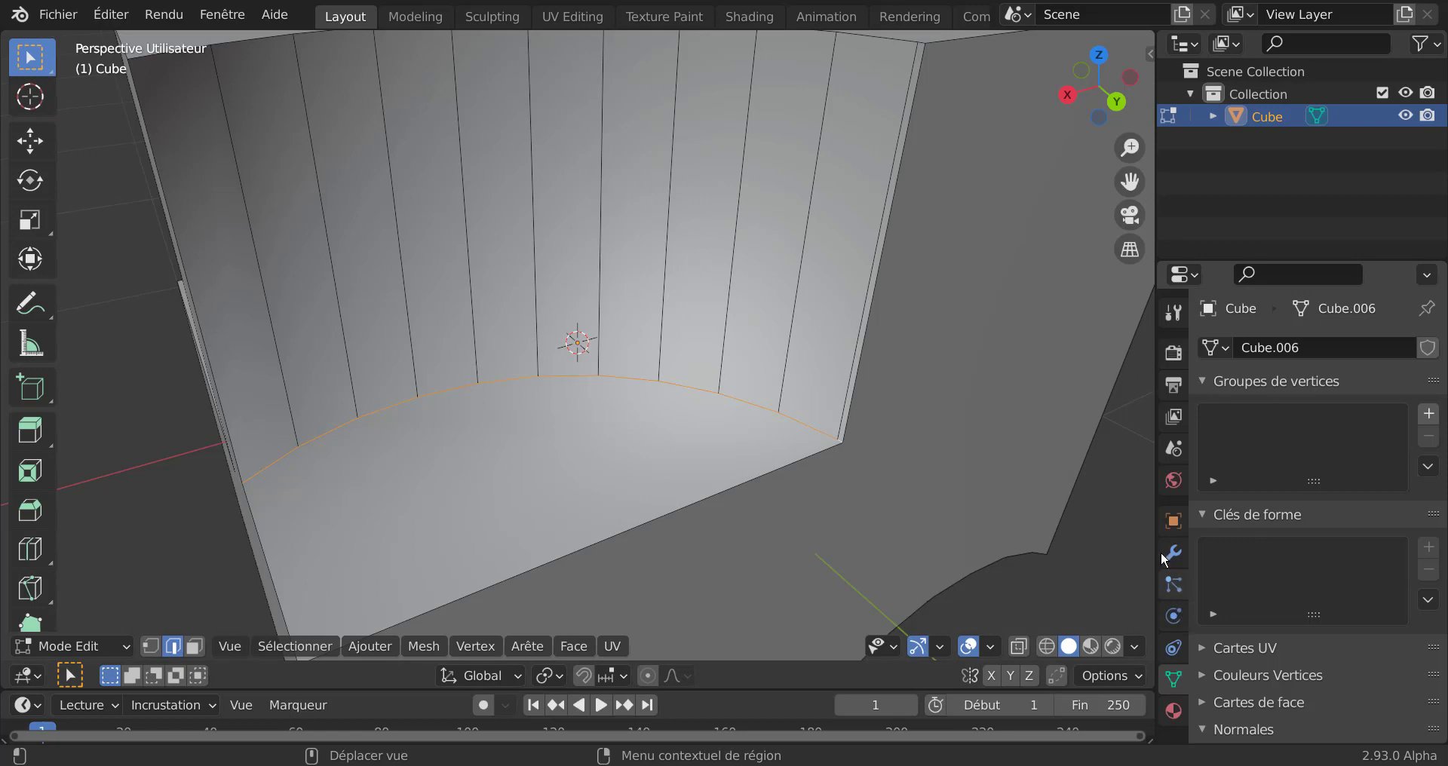
Reduce the cube's Auto Smooth angle to 32.3° and leave Edit Mode to correct the shading of the cylindrical cut
{"action": "key", "text": "Home"}
{"action": "middle_click_drag", "start_coordinate": [753, 484], "coordinate": [799, 442]}
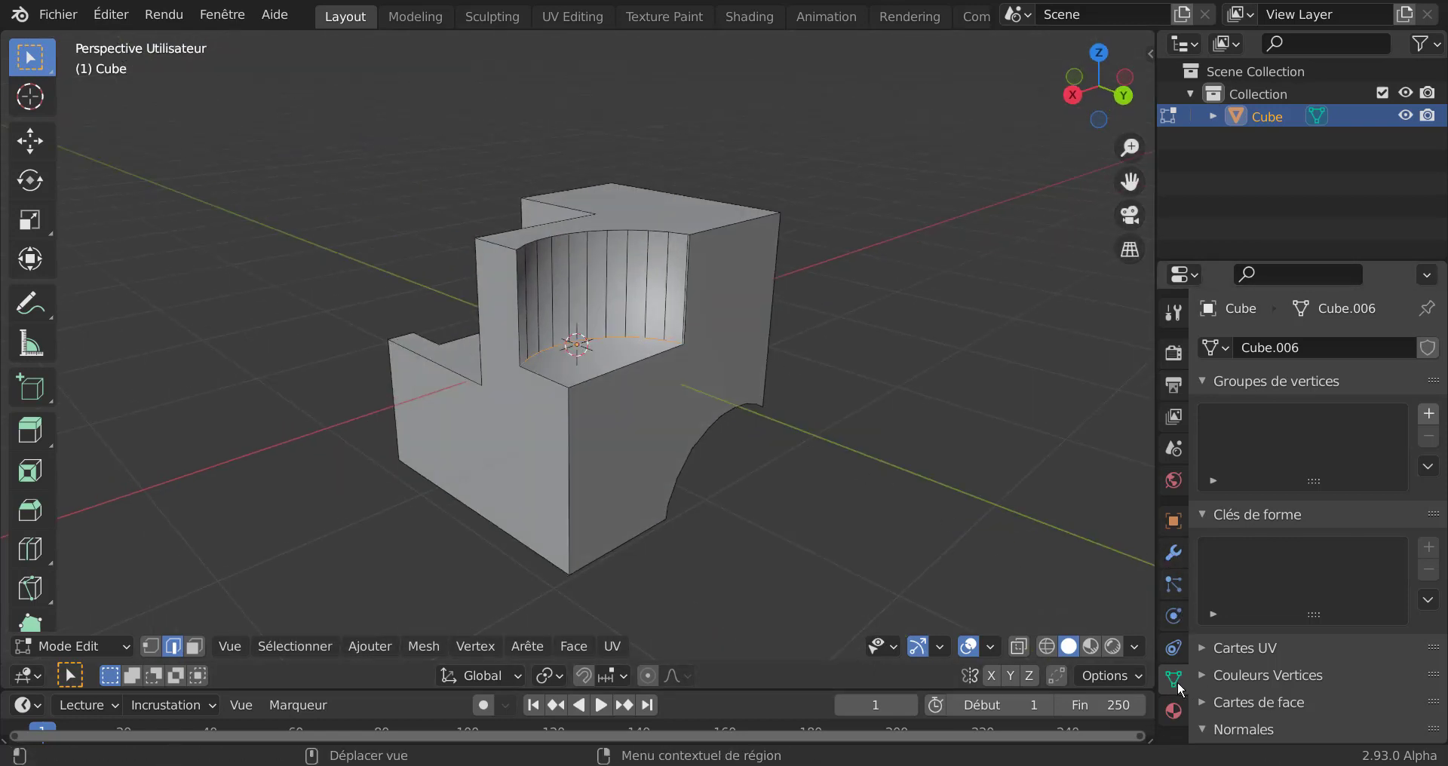
{"action": "scroll", "coordinate": [1230, 720], "scroll_direction": "down", "scroll_amount": 5}
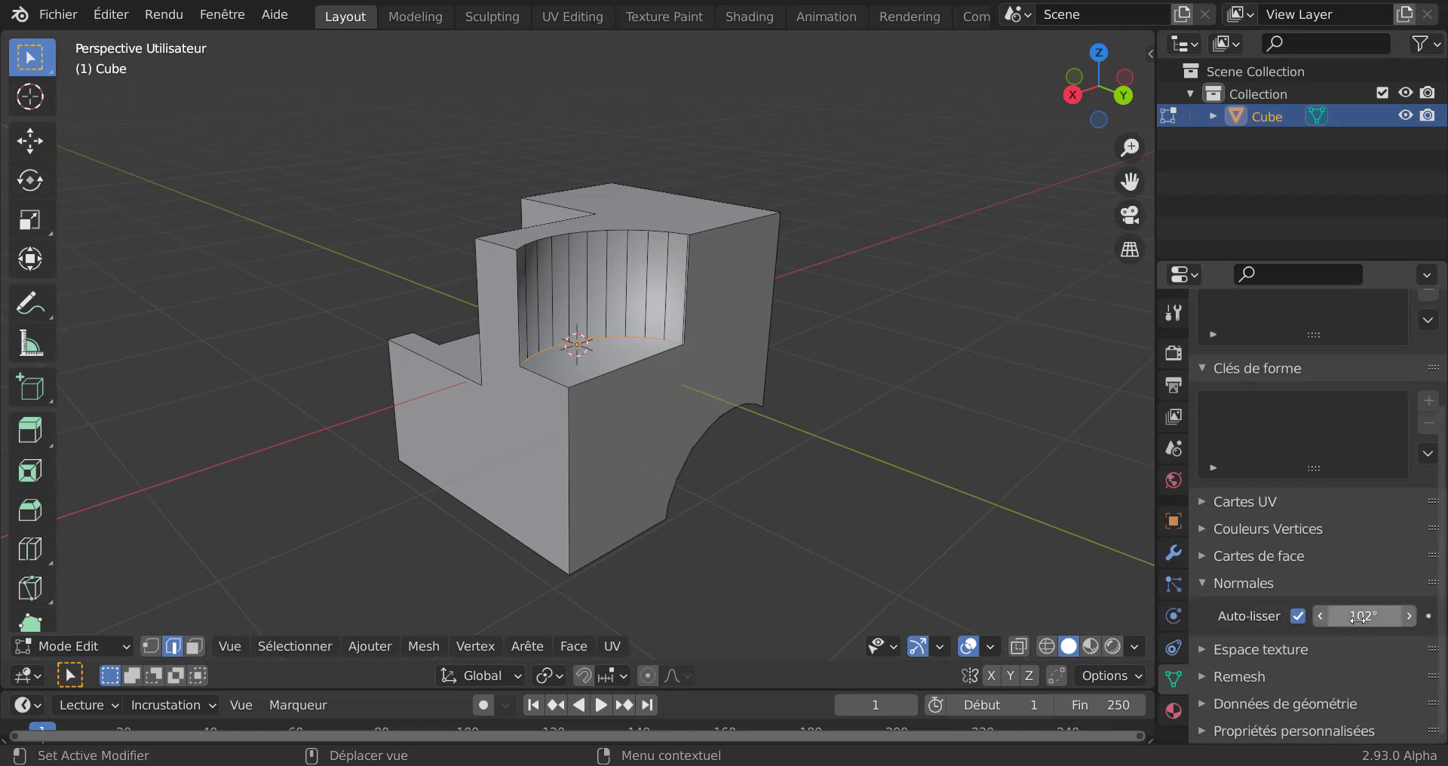
{"action": "left_click_drag", "start_coordinate": [1364, 617], "coordinate": [1343, 616]}
{"action": "key", "text": "Tab"}
{"action": "scroll", "coordinate": [919, 437], "scroll_direction": "up", "scroll_amount": 2}
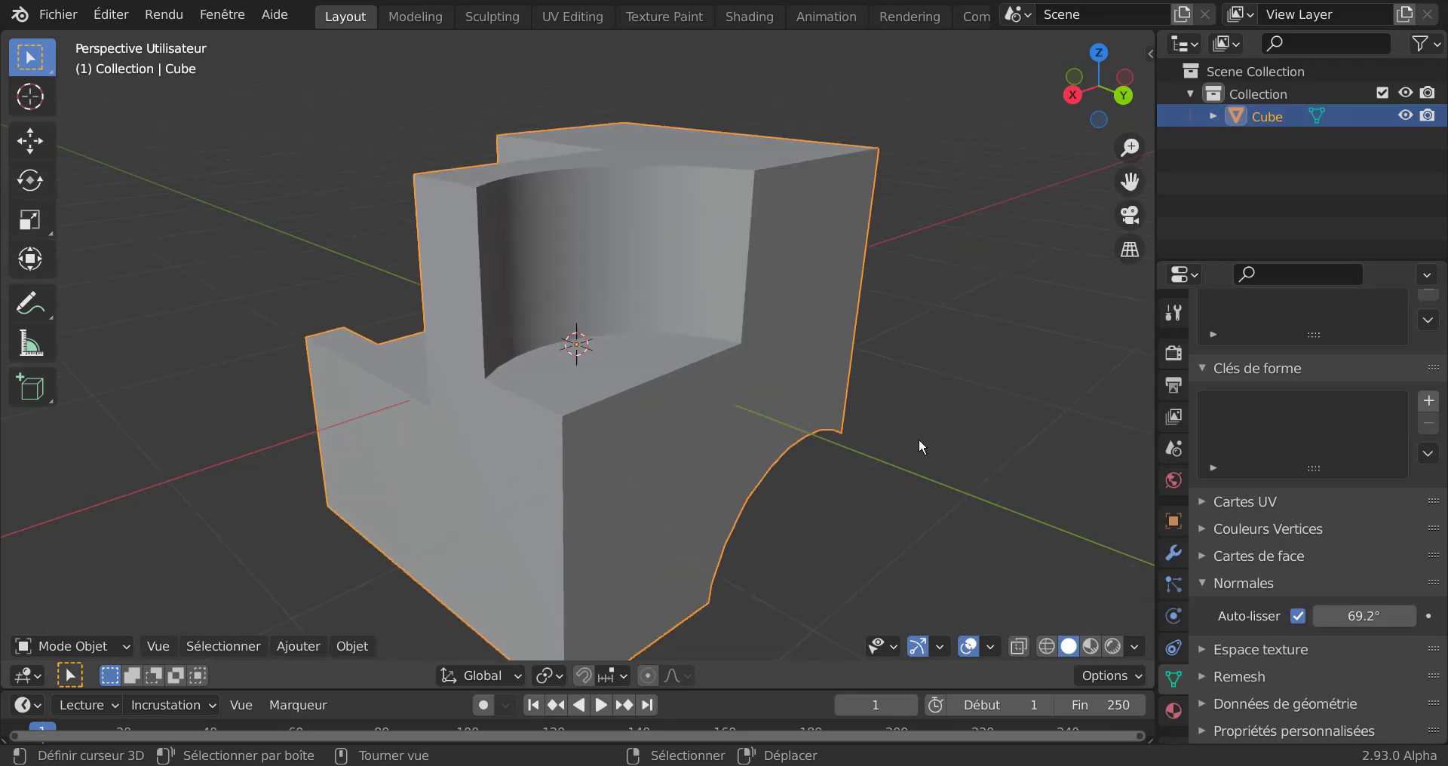
{"action": "mouse_move", "coordinate": [1374, 616]}
{"action": "left_mouse_down"}
{"action": "mouse_move", "coordinate": [1360, 615]}
{"action": "mouse_move", "coordinate": [1392, 616]}
{"action": "mouse_move", "coordinate": [1345, 616]}
{"action": "mouse_move", "coordinate": [1358, 616]}
{"action": "left_mouse_up"}
{"action": "middle_click_drag", "start_coordinate": [839, 457], "coordinate": [865, 495]}
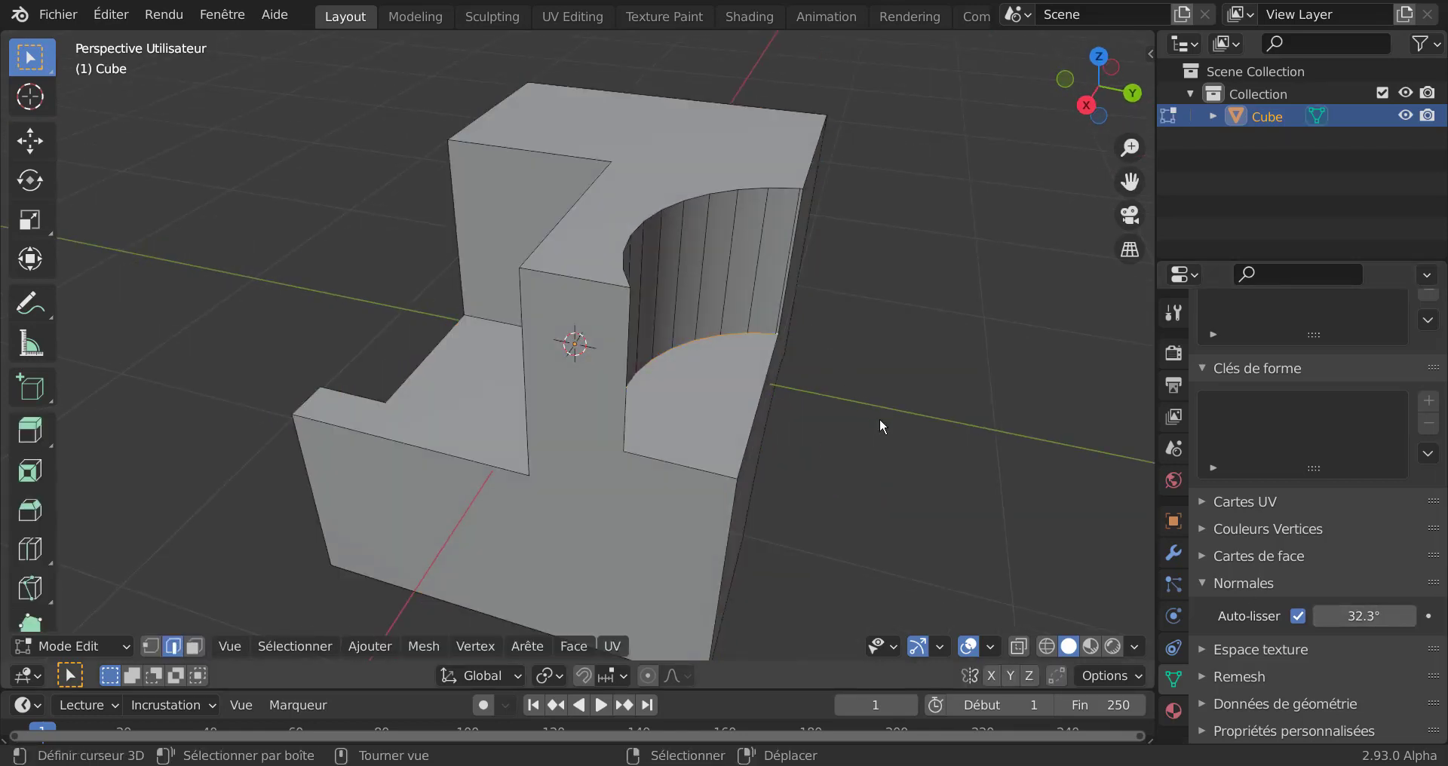
Examine the shading of the cylindrical cut and the cube's flat faces from several angles and distances
{"action": "middle_click_drag", "start_coordinate": [880, 418], "coordinate": [976, 451]}
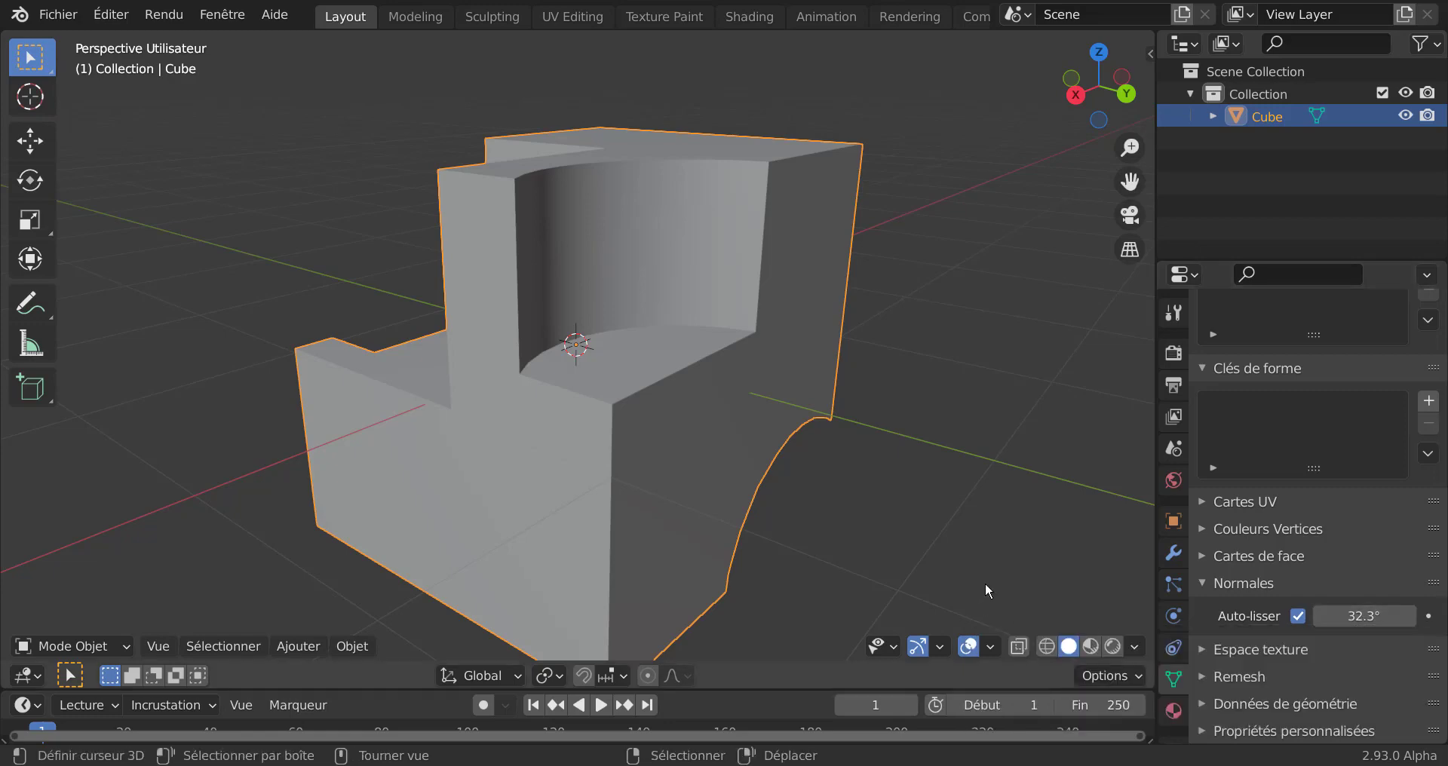
{"action": "middle_click_drag", "start_coordinate": [1003, 537], "coordinate": [995, 461]}
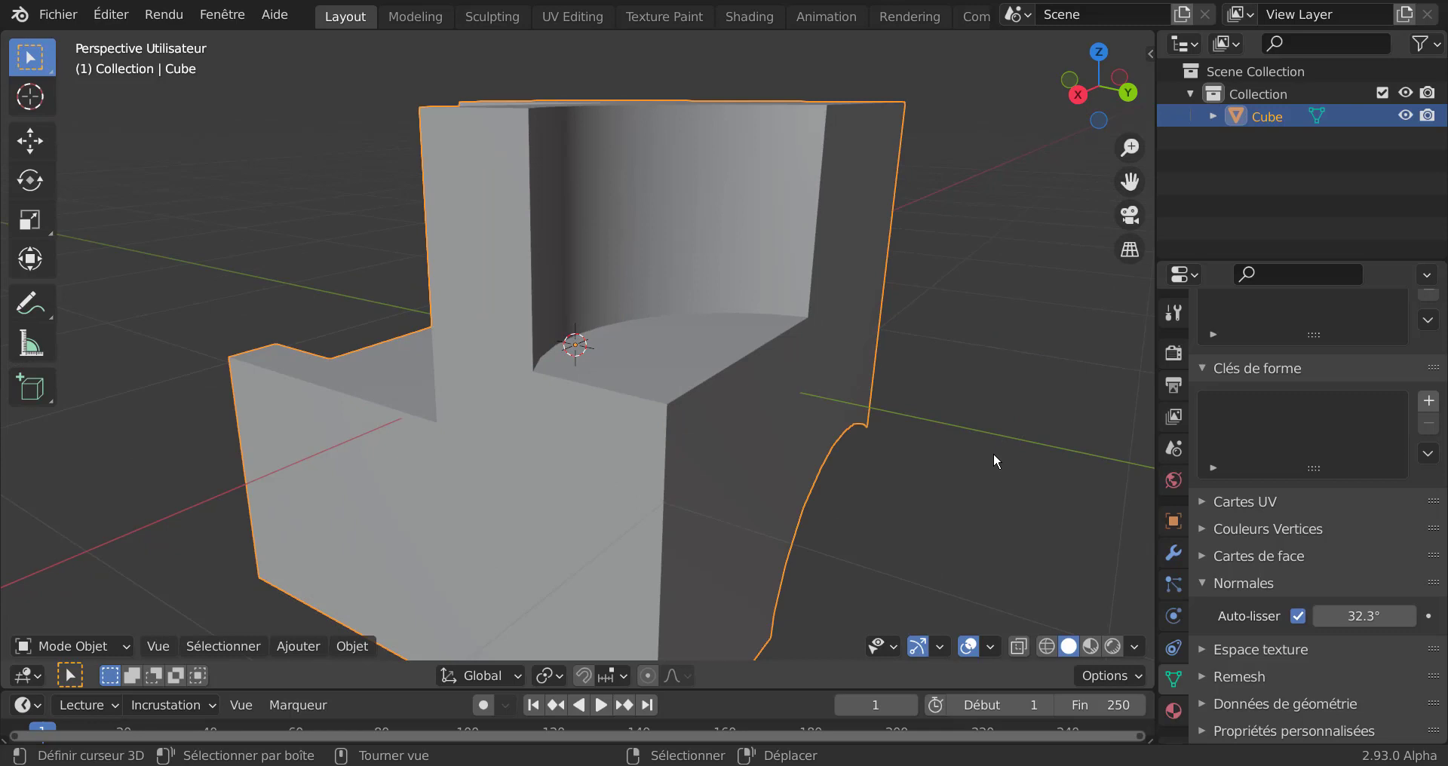
{"action": "middle_click_drag", "start_coordinate": [942, 446], "coordinate": [934, 424]}
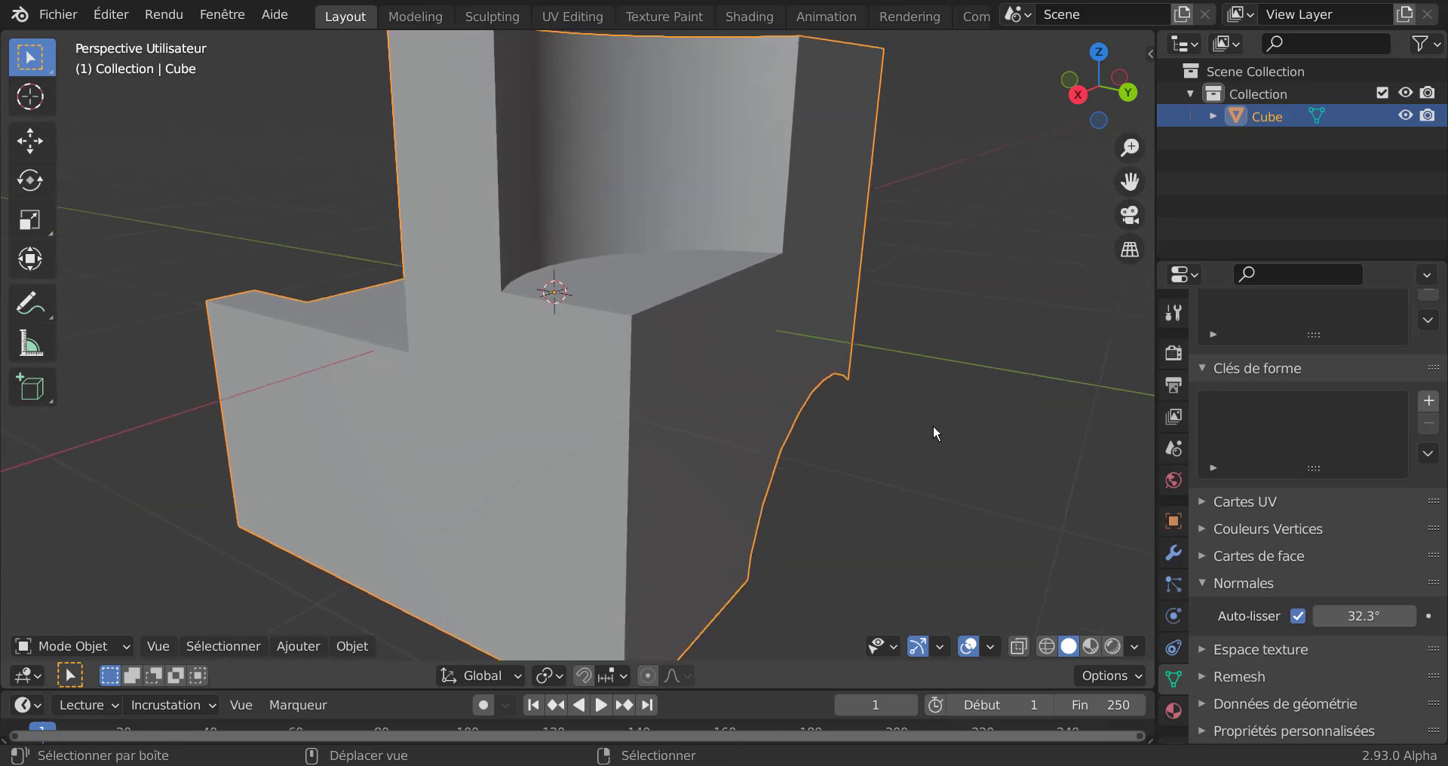
{"action": "scroll", "coordinate": [934, 424], "scroll_direction": "down", "scroll_amount": 3}
{"action": "middle_click_drag", "start_coordinate": [857, 400], "coordinate": [866, 457]}
{"action": "scroll", "coordinate": [885, 434], "scroll_direction": "up", "scroll_amount": 3}
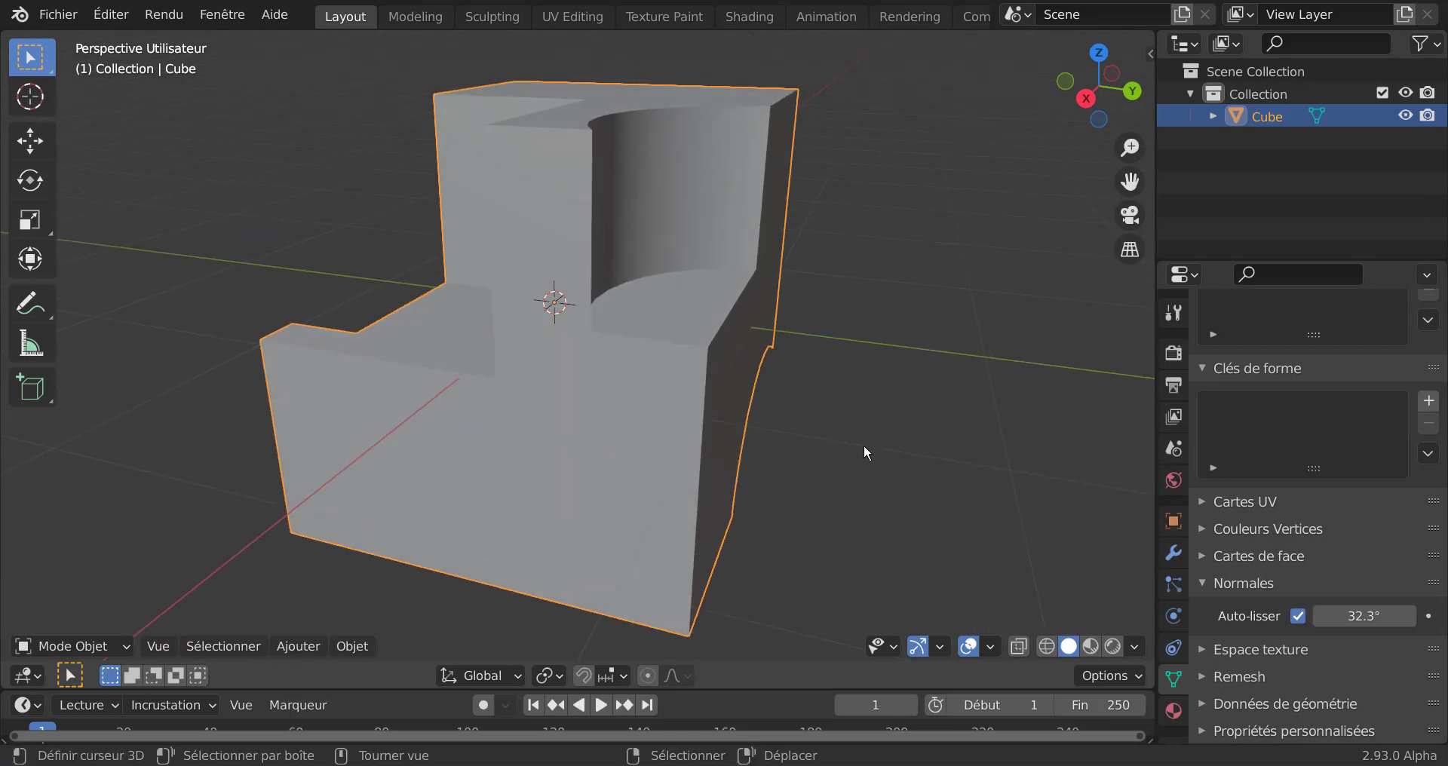